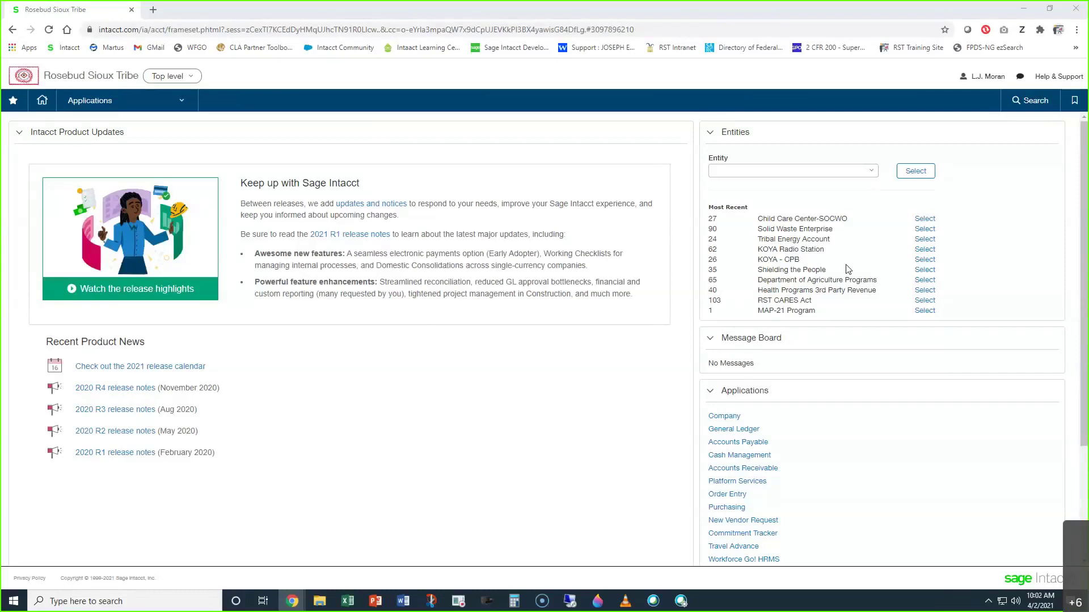
- Open Receive a payment in Accounts Receivable and view the available payment methods
click(110, 108)
mouse_move(142, 245)
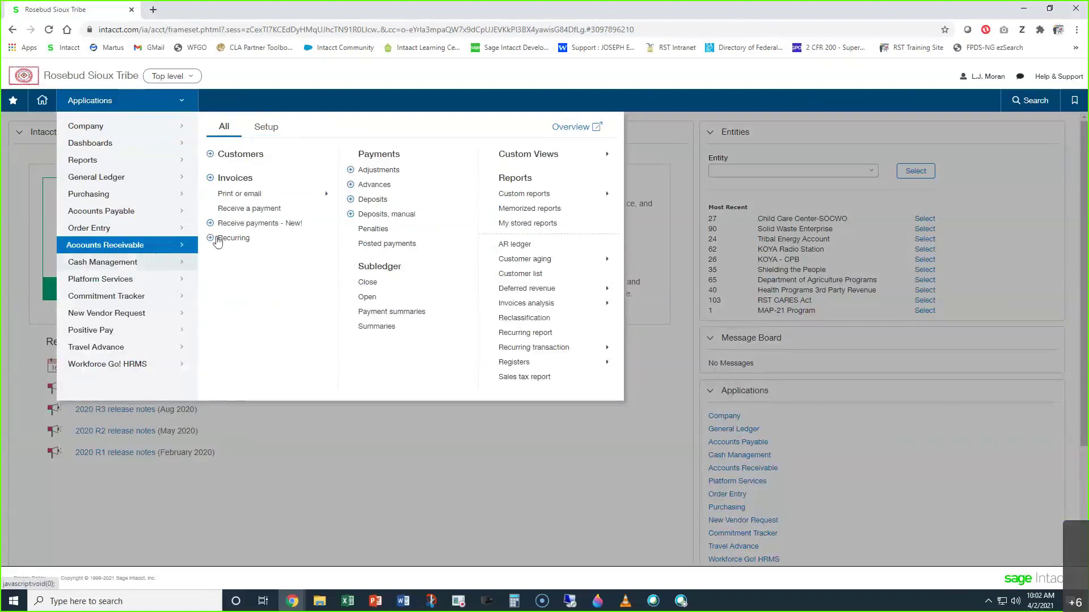
click(234, 211)
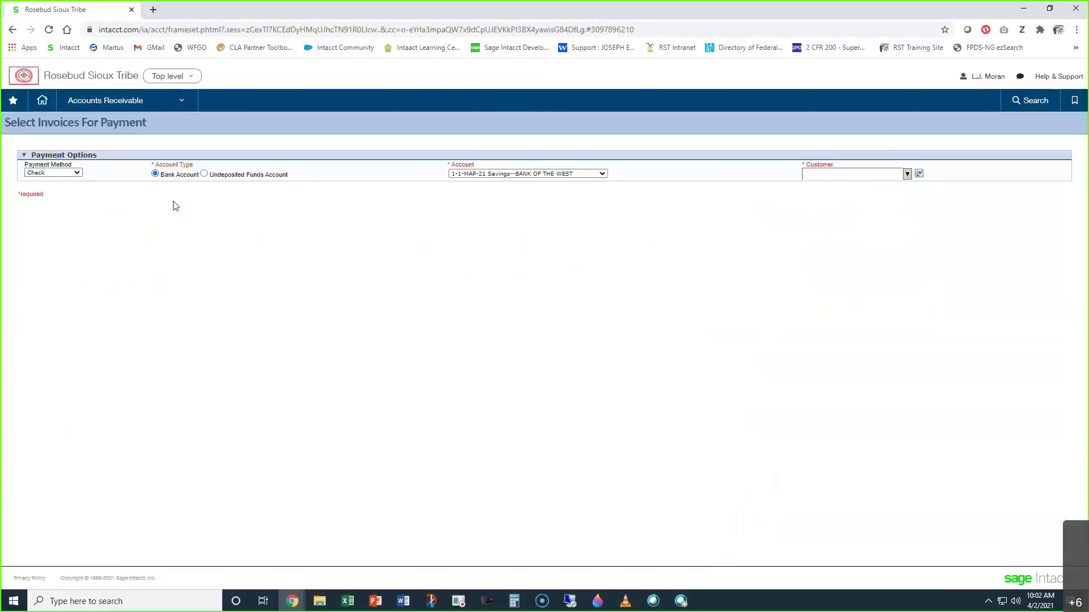
click(70, 175)
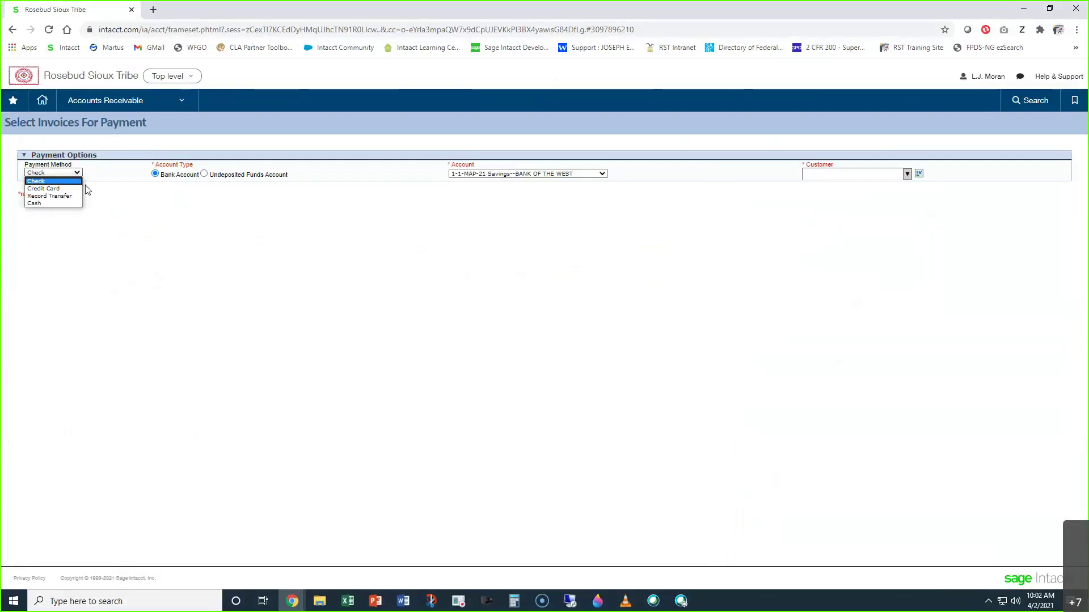
click(162, 208)
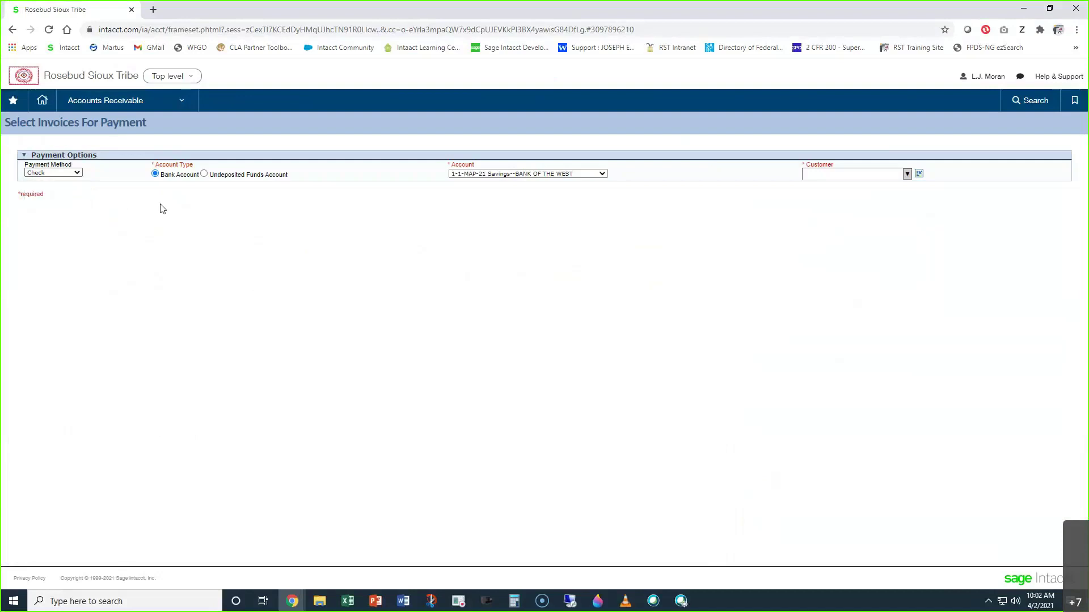
- Set the account type to Undeposited Funds Account, use the Undeposited Funds ledger account, and choose the test customer
click(205, 174)
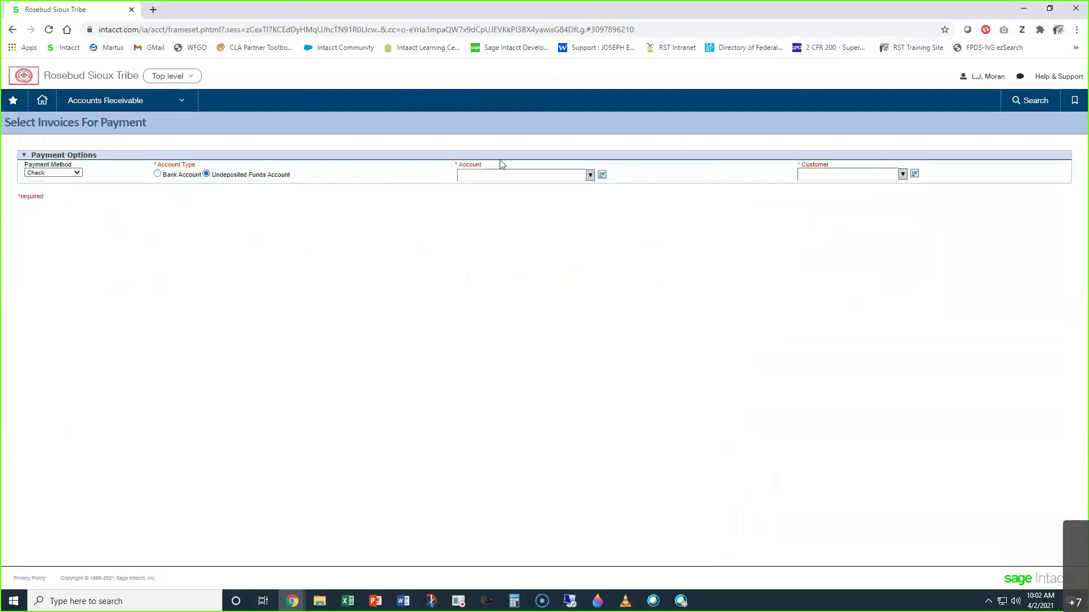
click(524, 176)
text(10999--Undeposited Funds)
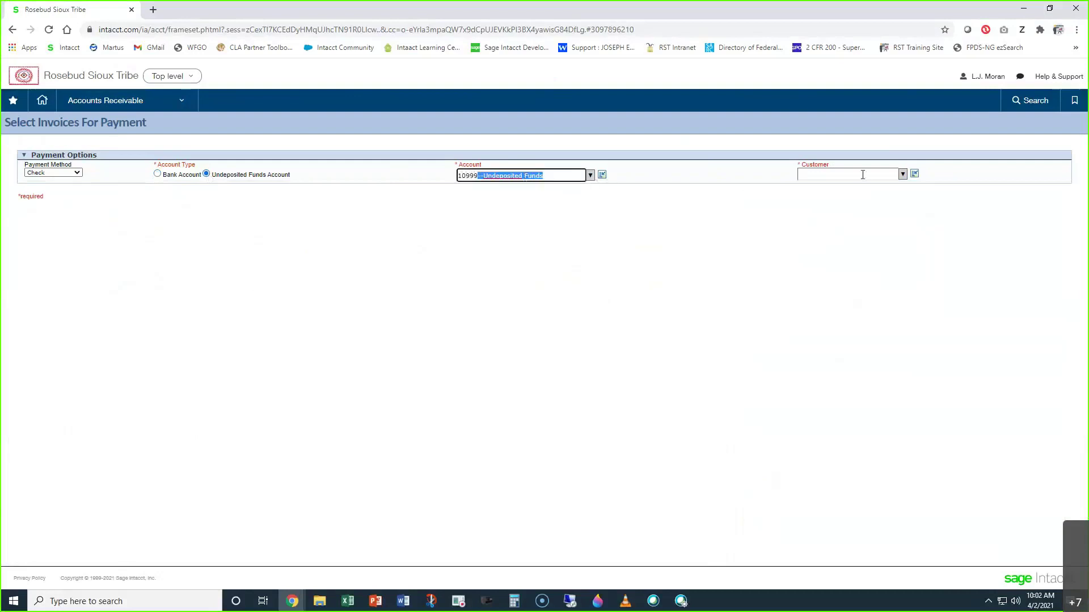
click(861, 174)
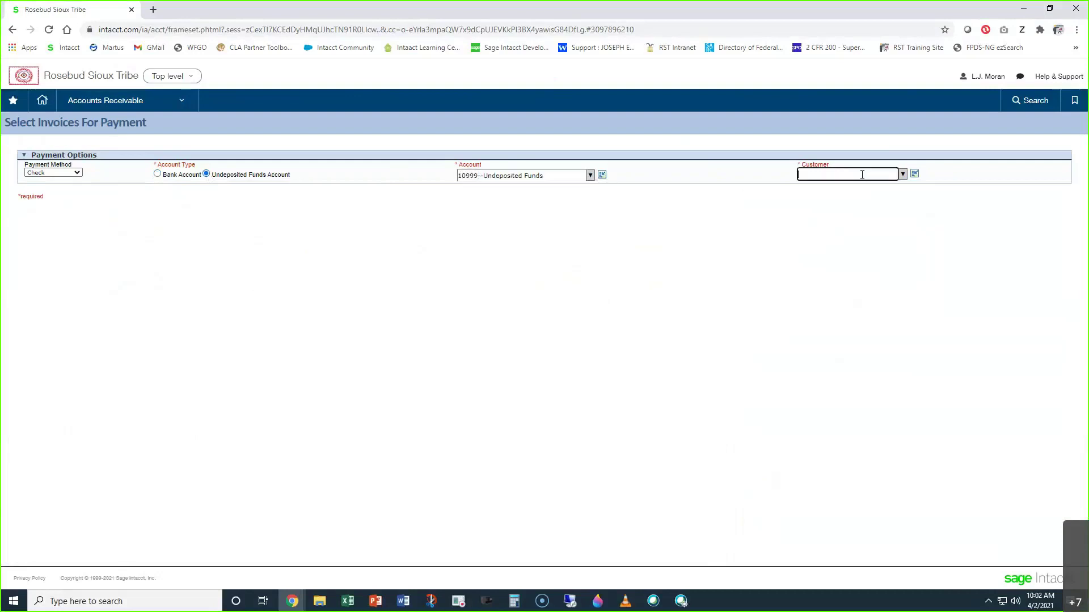
text(t McTest)
key(Tab)
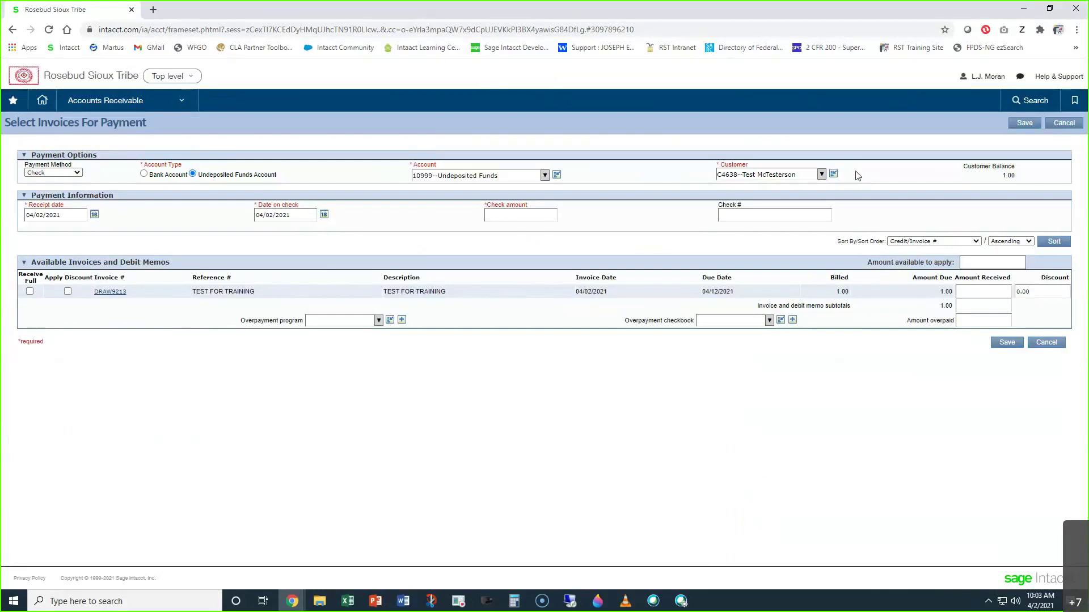
- Examine the receipt date, date on check, check amount and check number fields in the payment information
key(ctrl+plus)
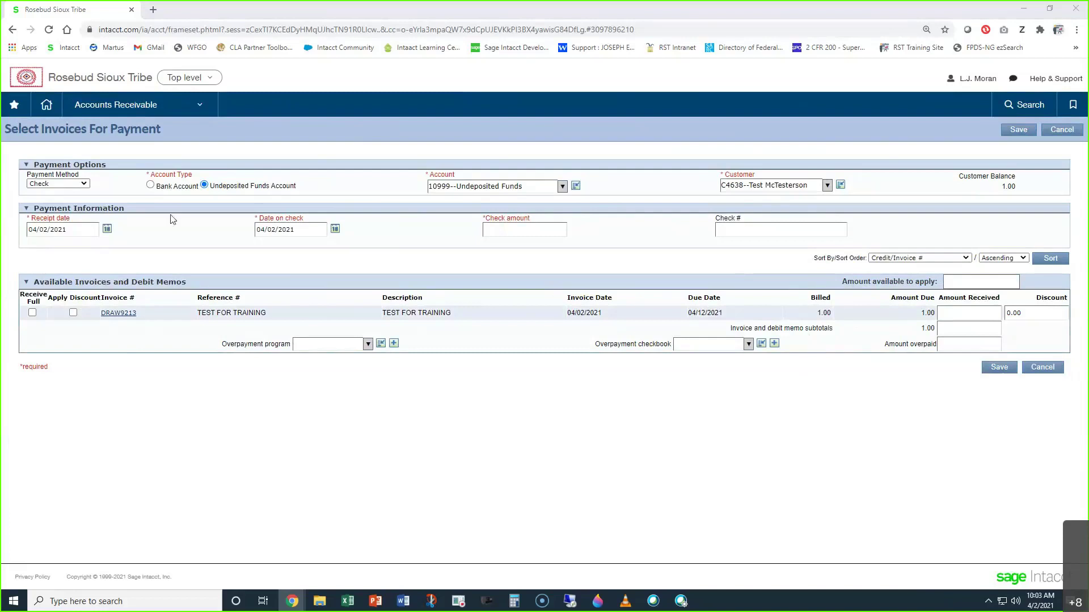
drag(66, 230, 47, 231)
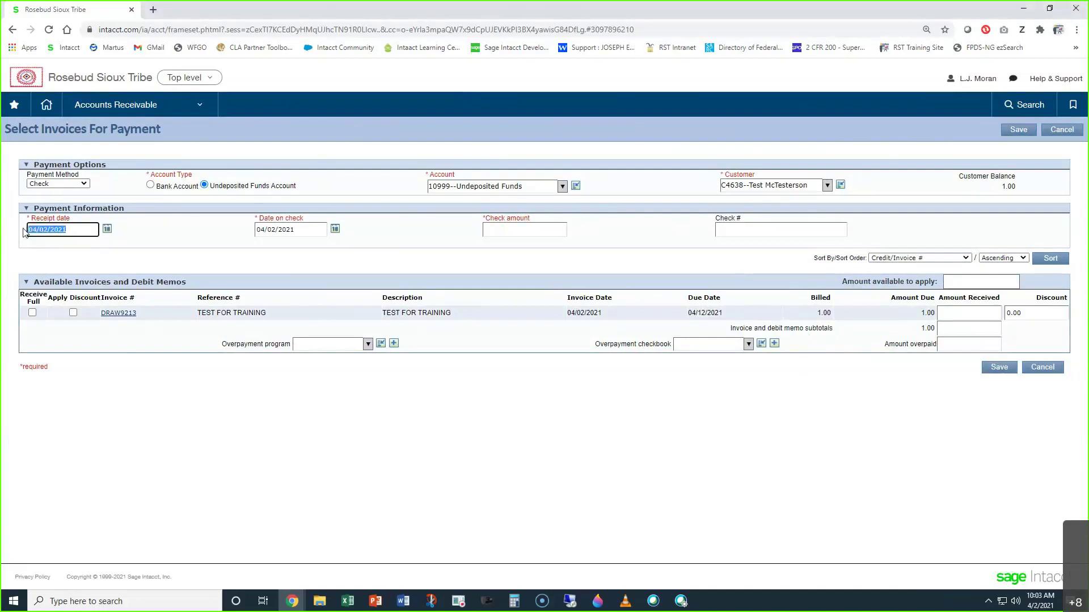
click(306, 231)
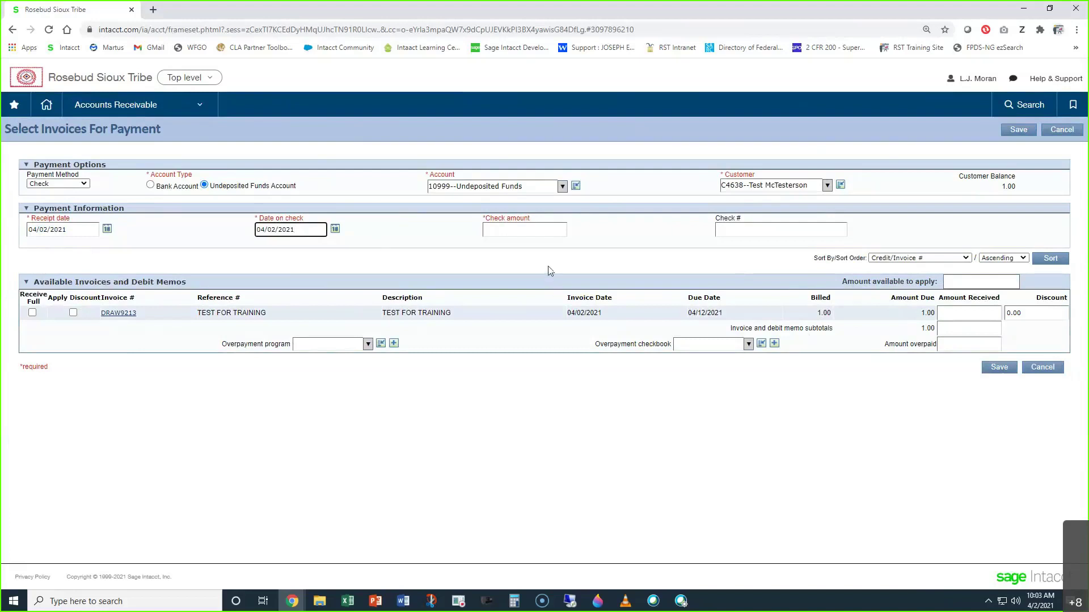
click(532, 231)
click(736, 231)
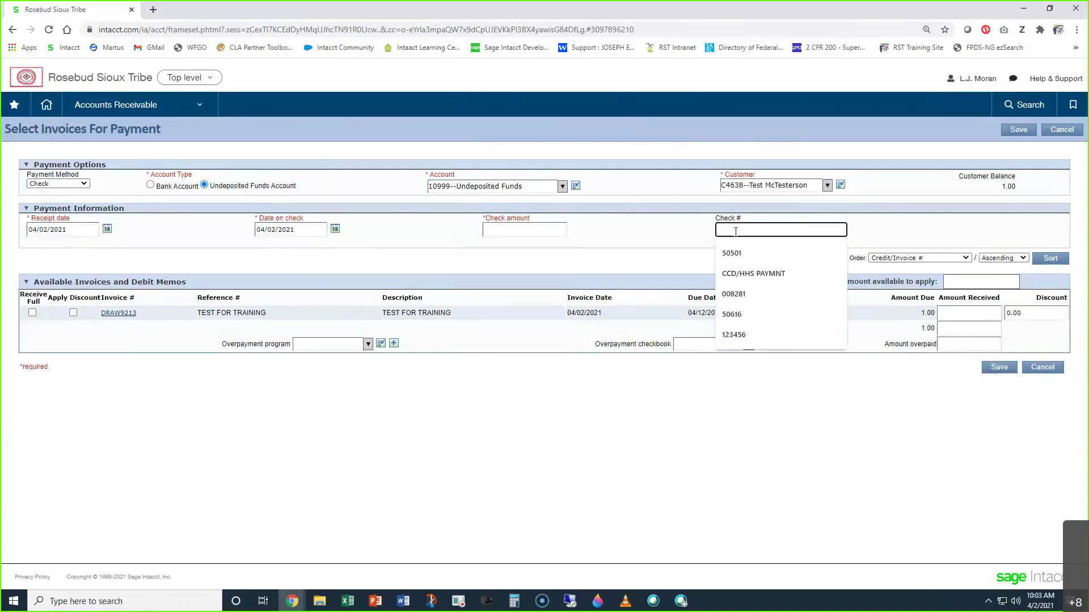
click(592, 411)
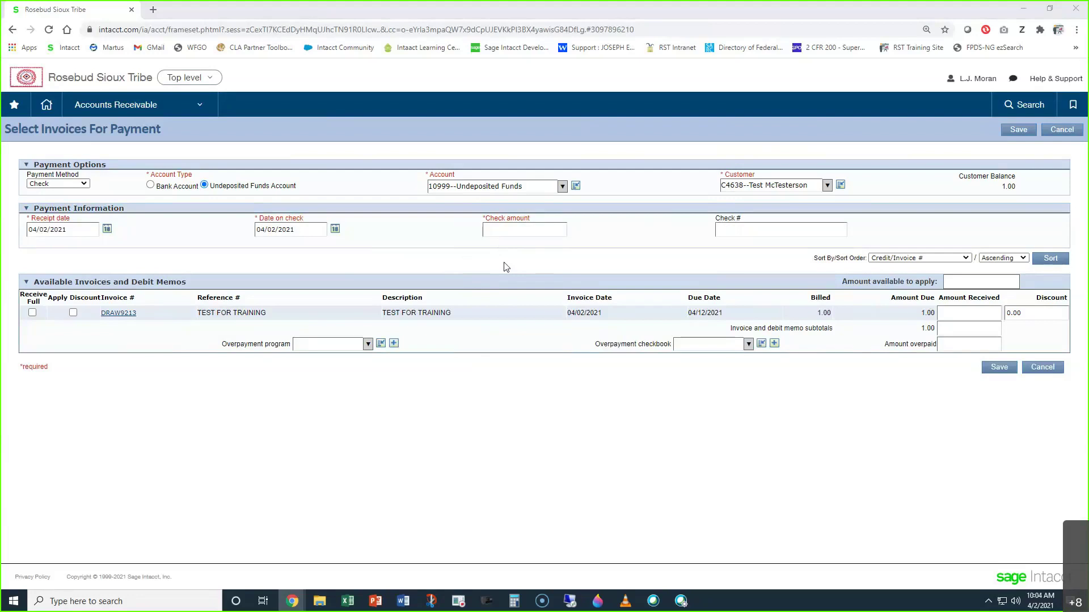
click(744, 232)
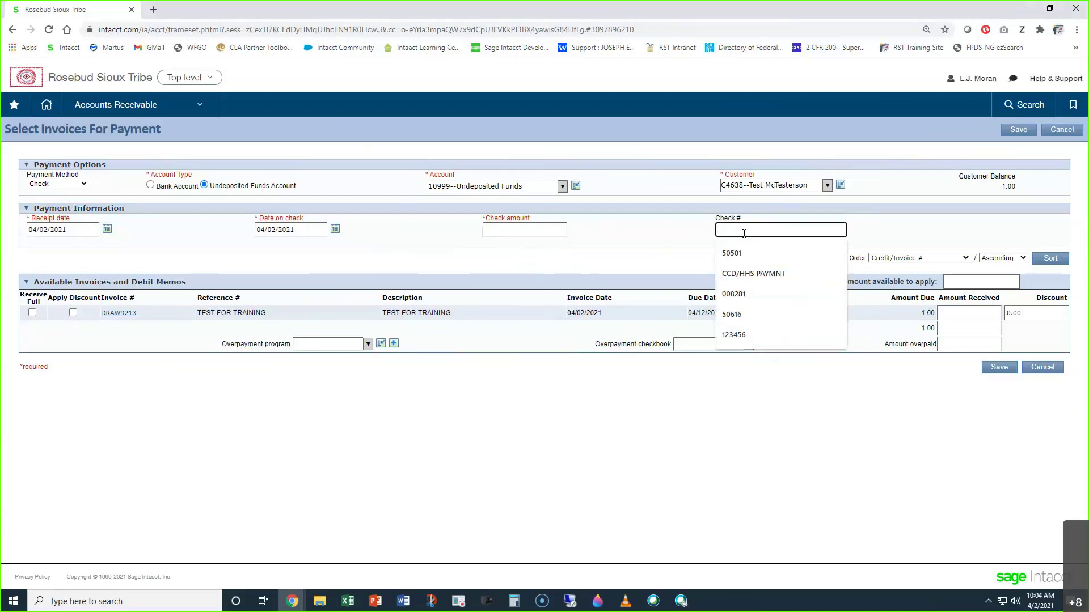
click(795, 428)
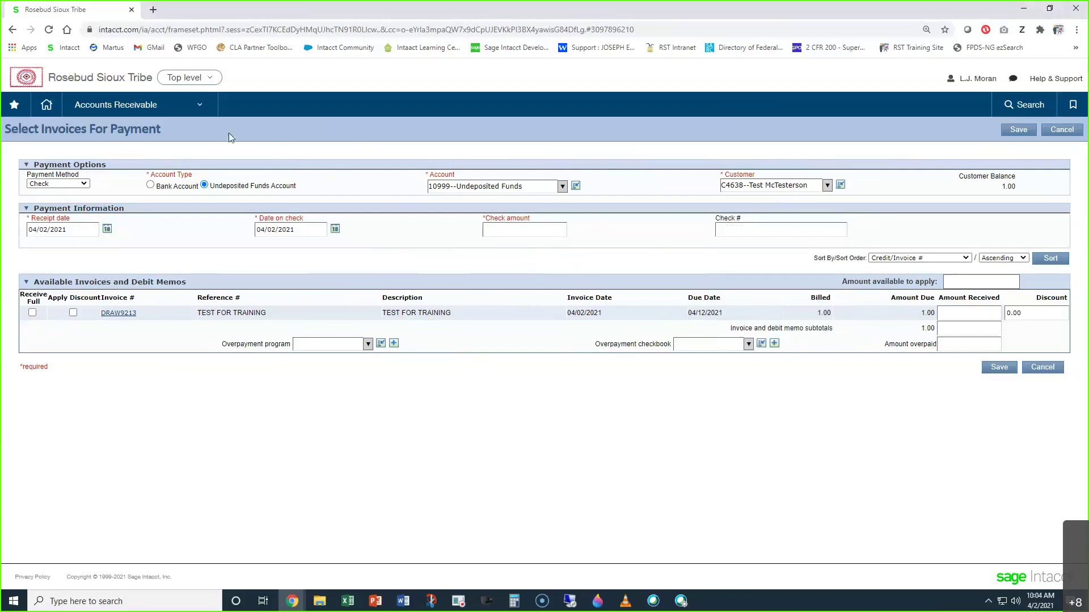
- Open the Draw Down invoice list in Order Entry and start paying the TEST FOR TRAINING draw down
click(124, 115)
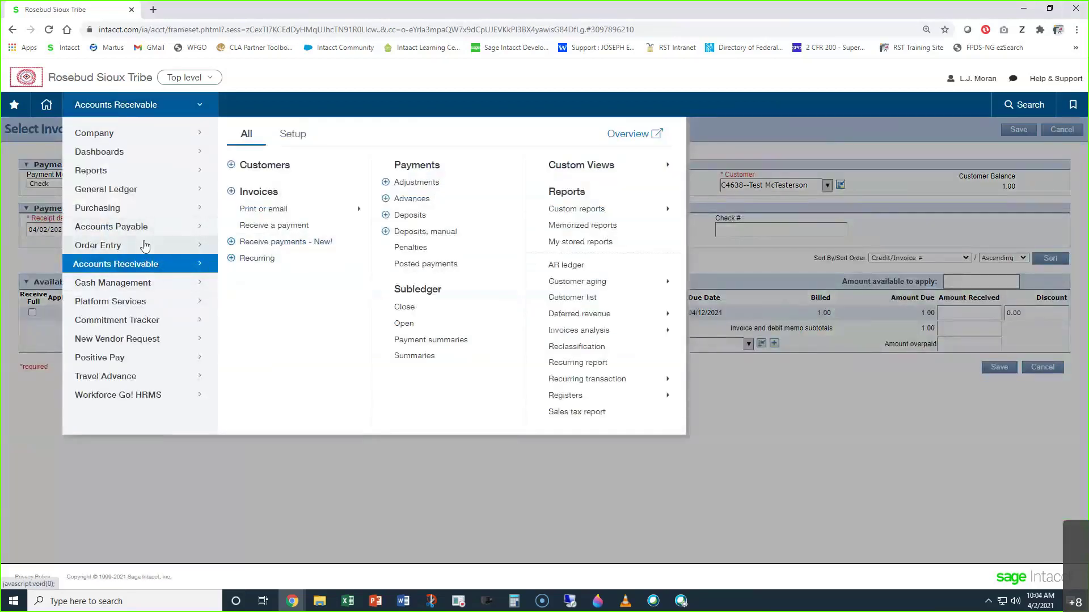
click(146, 245)
mouse_move(256, 266)
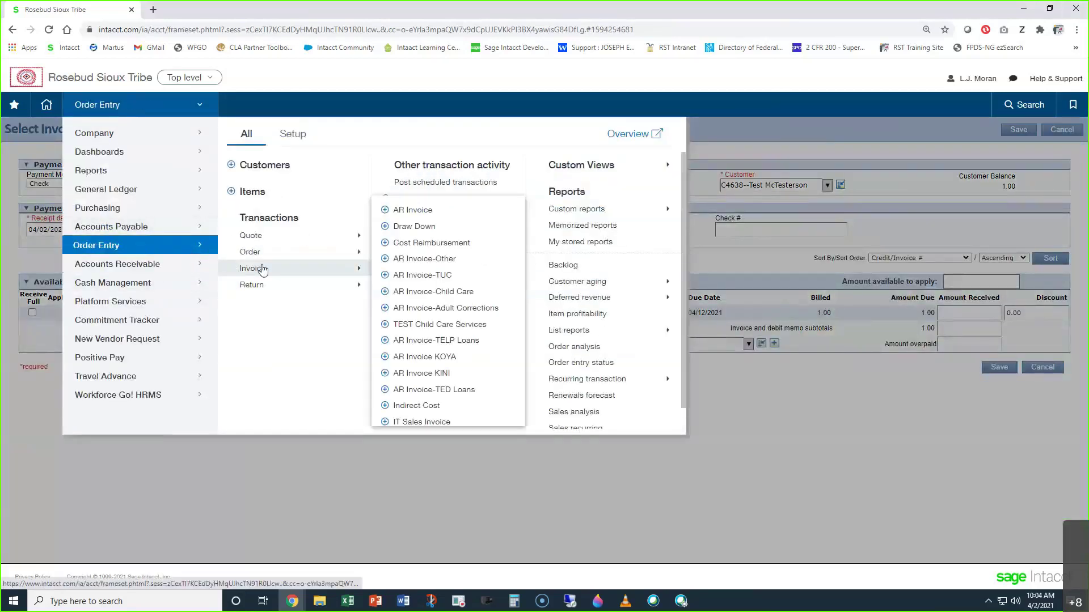
click(408, 226)
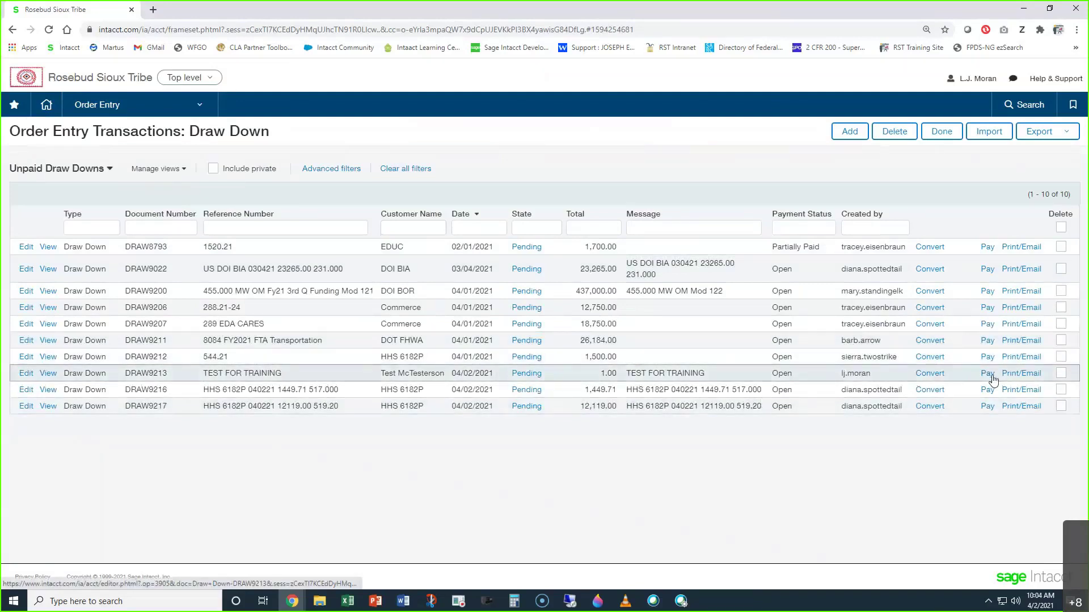
click(989, 375)
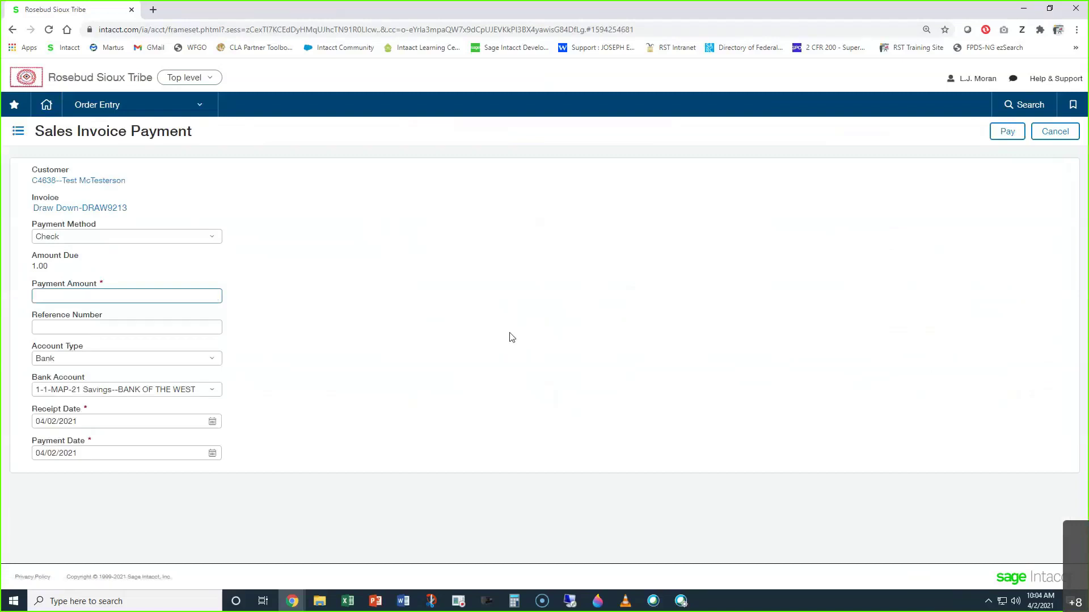
- Set the payment method of the sales invoice payment to Record Transfer
click(175, 241)
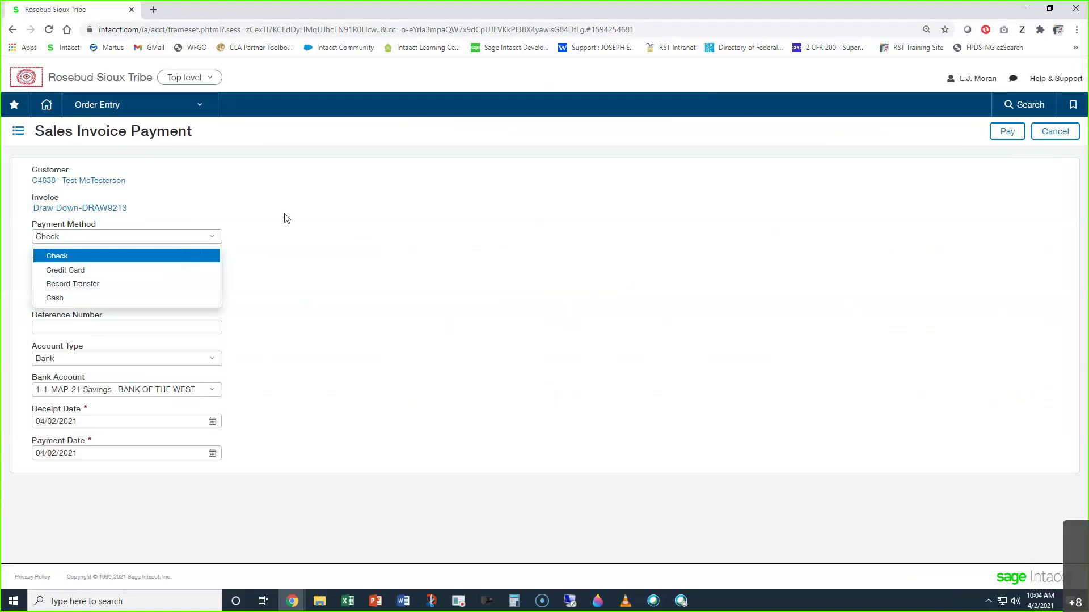
click(318, 210)
click(207, 237)
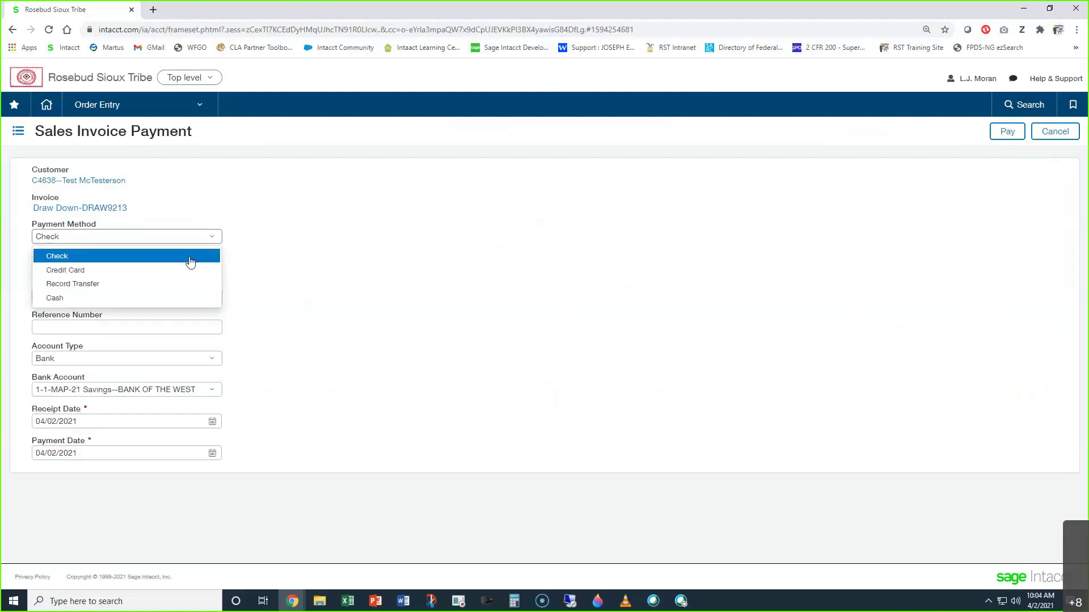
click(179, 284)
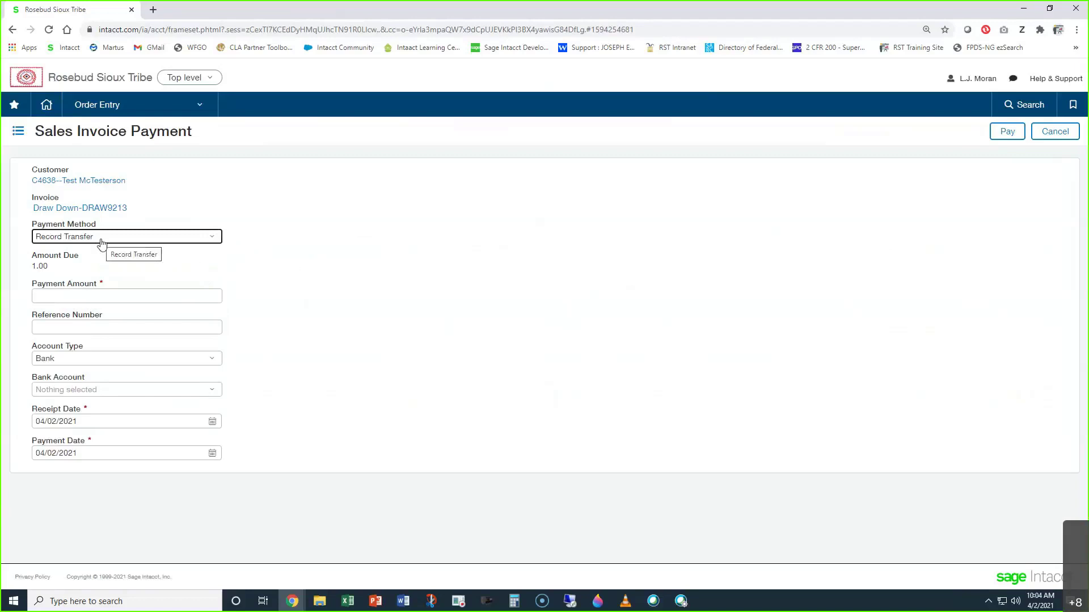
- Examine the payment amount and reference number fields and the bank account choices of the sales invoice payment
click(94, 296)
click(94, 328)
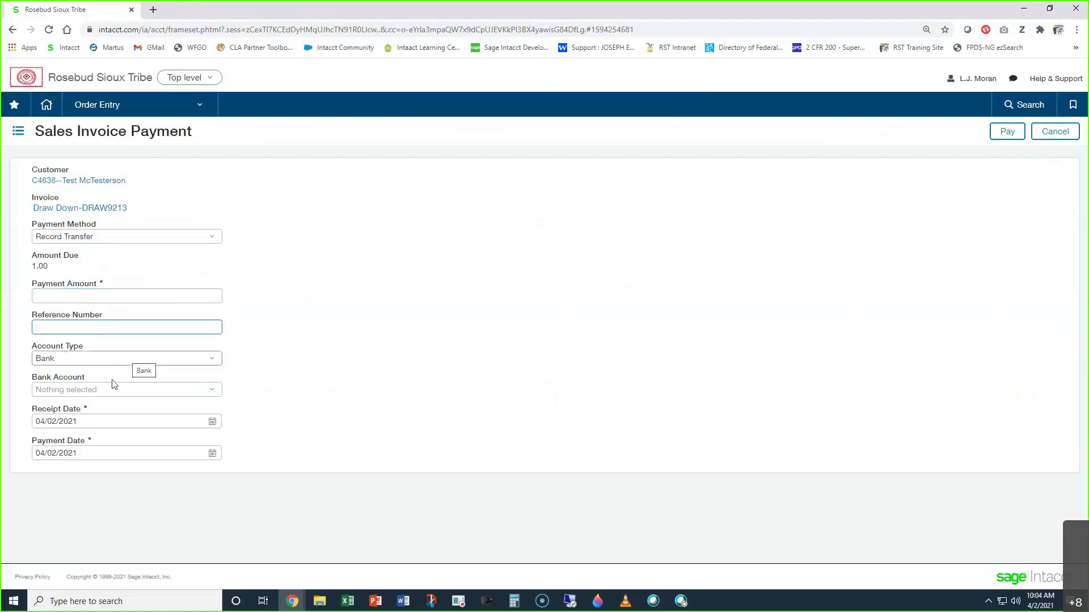
click(109, 394)
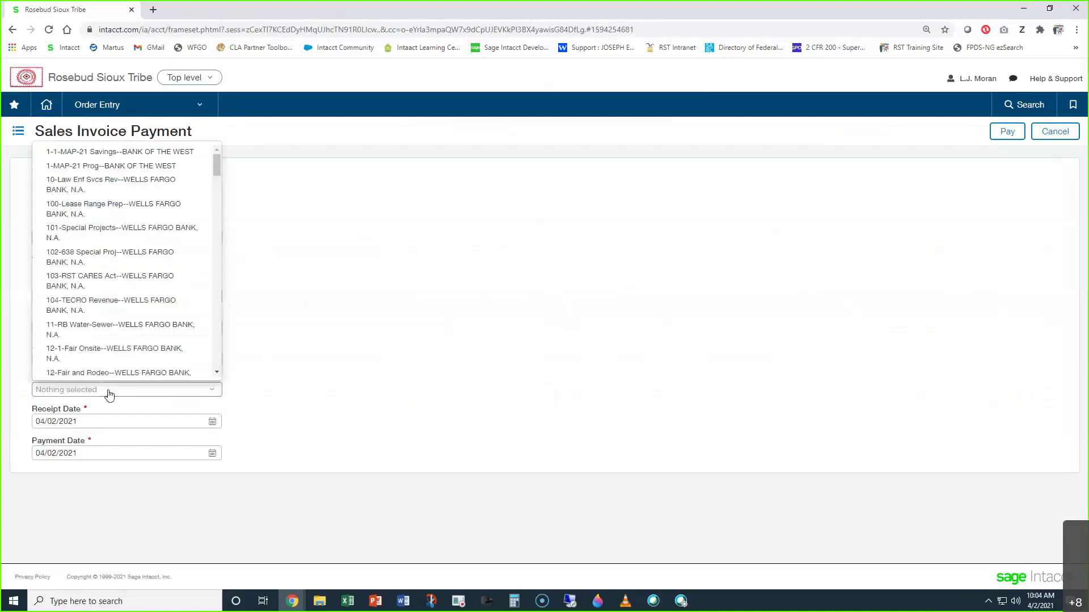
scroll(109, 394, down, 10)
click(337, 254)
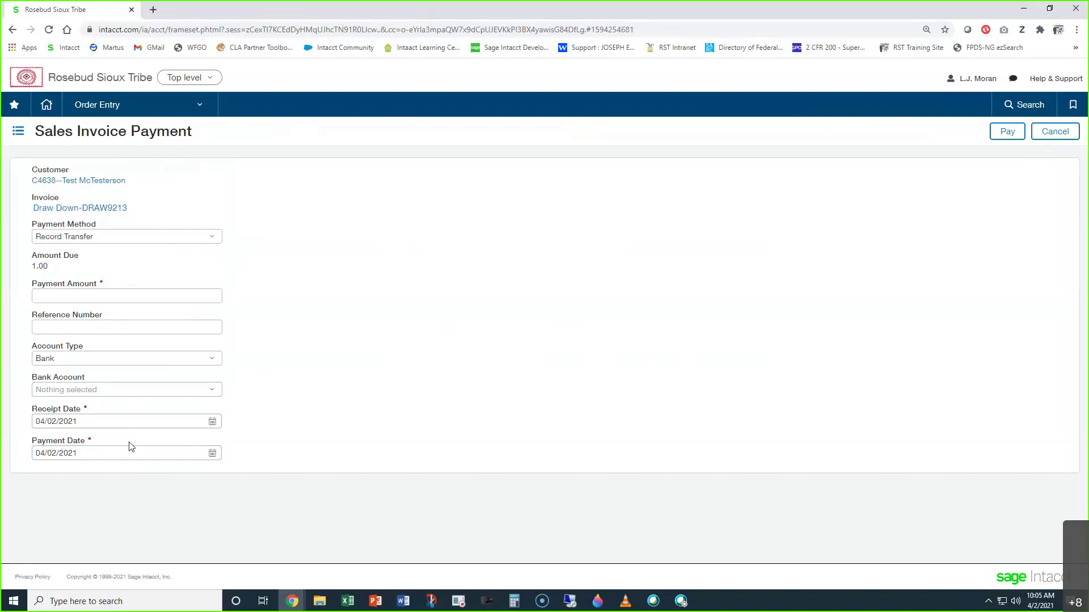
click(125, 301)
click(150, 327)
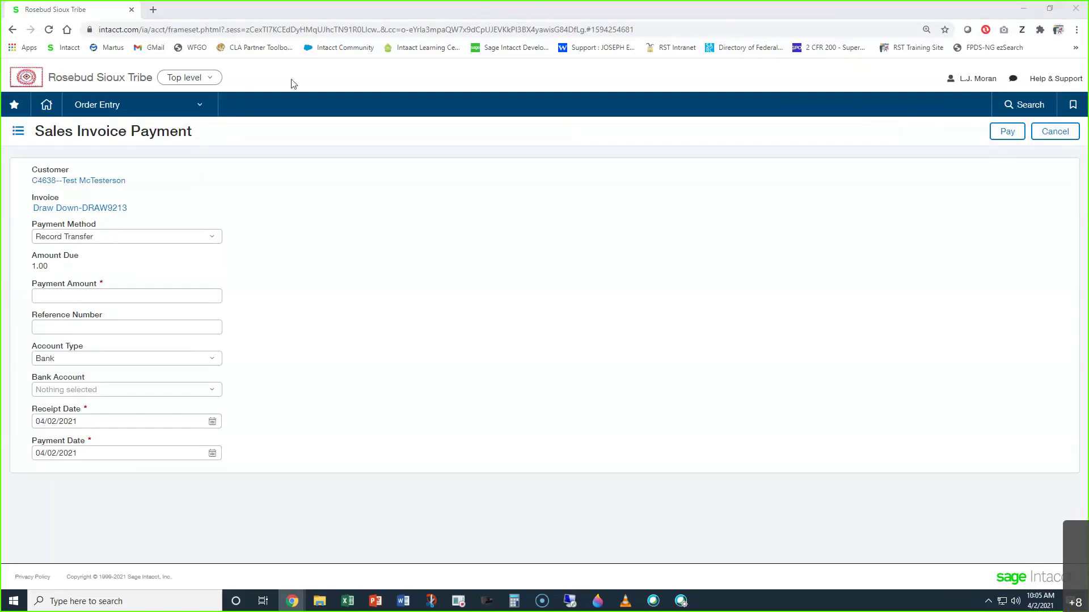
- Open the Accounts Receivable invoice list and filter it by the customer name "test"
click(140, 116)
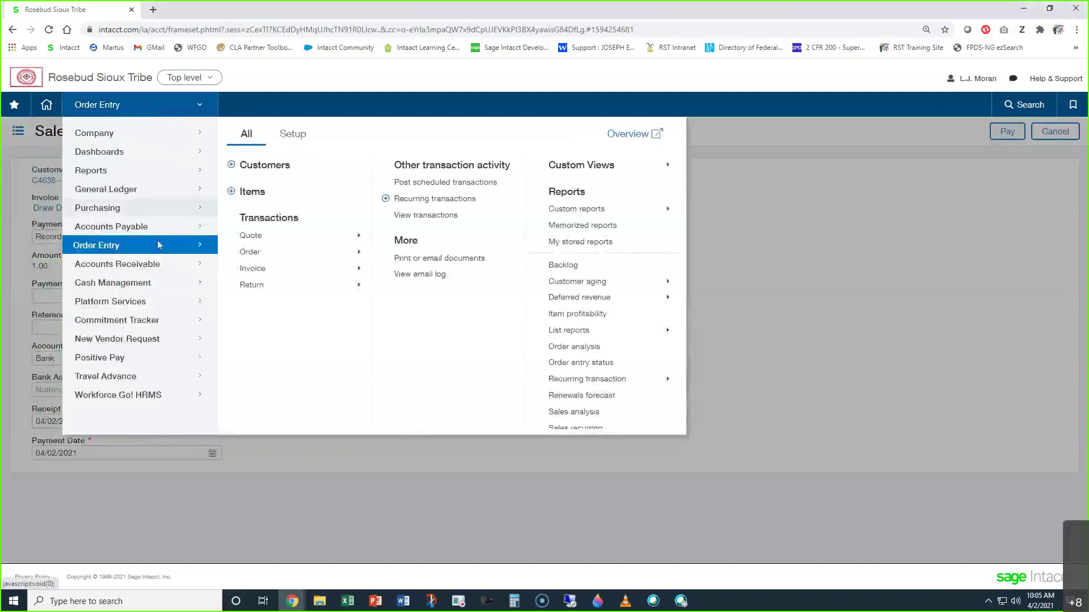
mouse_move(170, 265)
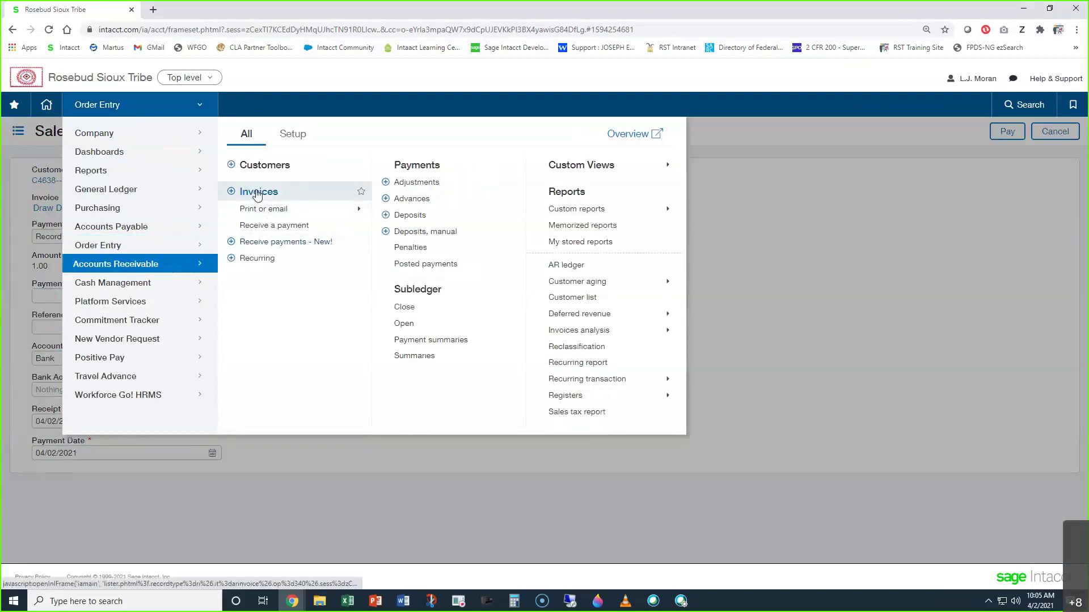
click(256, 193)
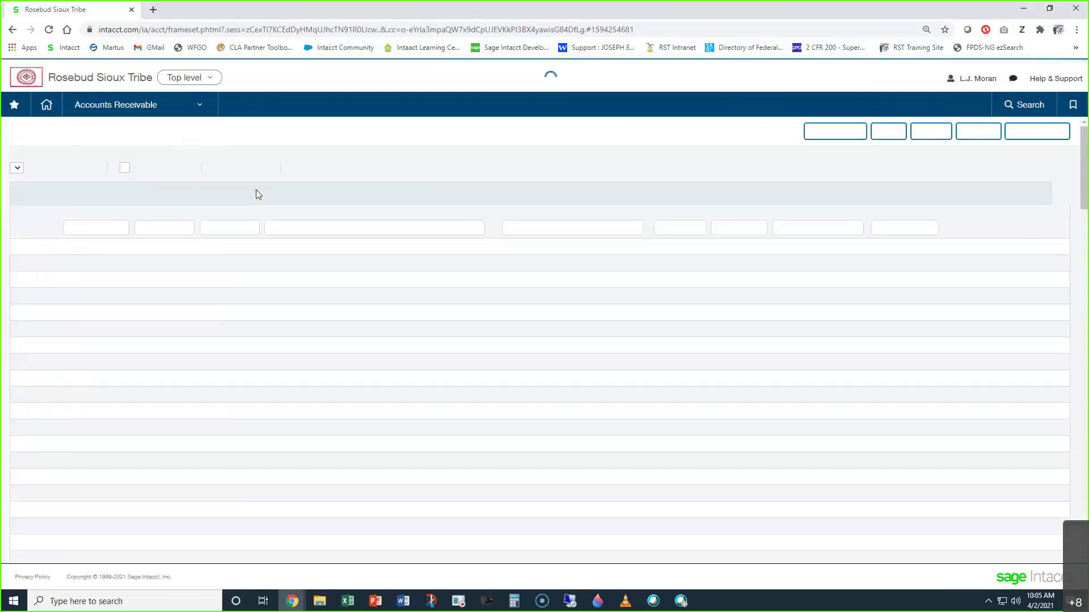
click(324, 228)
click(324, 228)
text(tes)
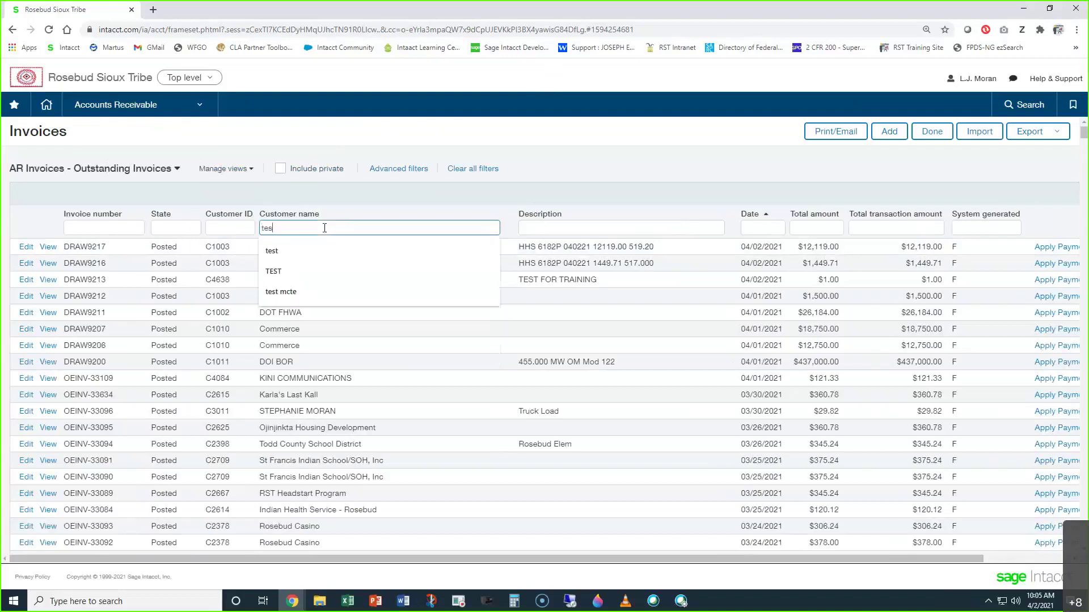
text(t)
key(Return)
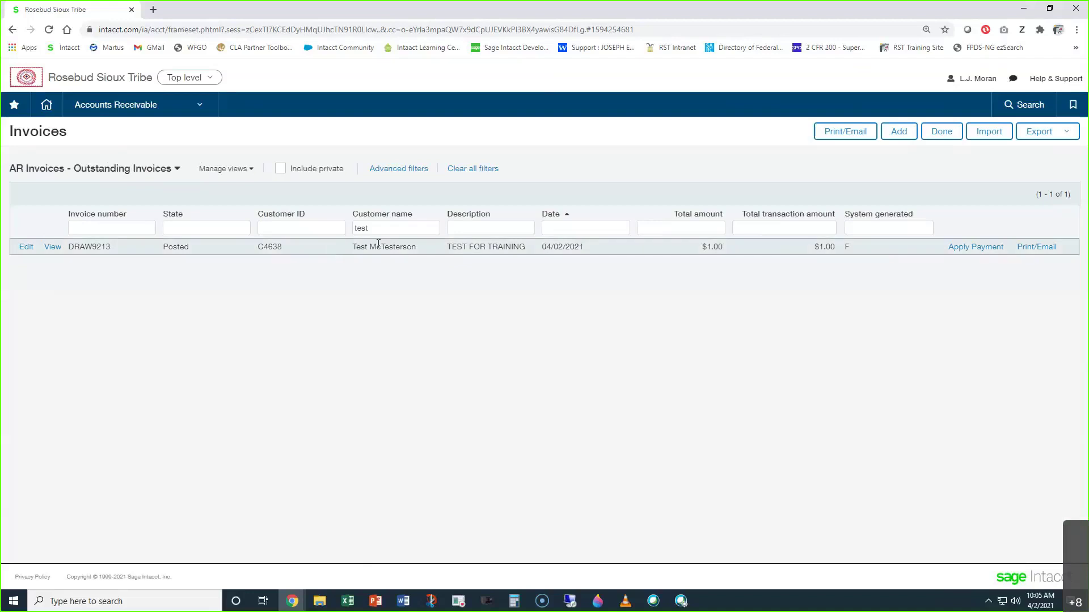
- Apply a payment to the TEST FOR TRAINING invoice and expand the Receive Payment form to full size
drag(355, 250, 414, 247)
drag(701, 247, 727, 248)
click(655, 287)
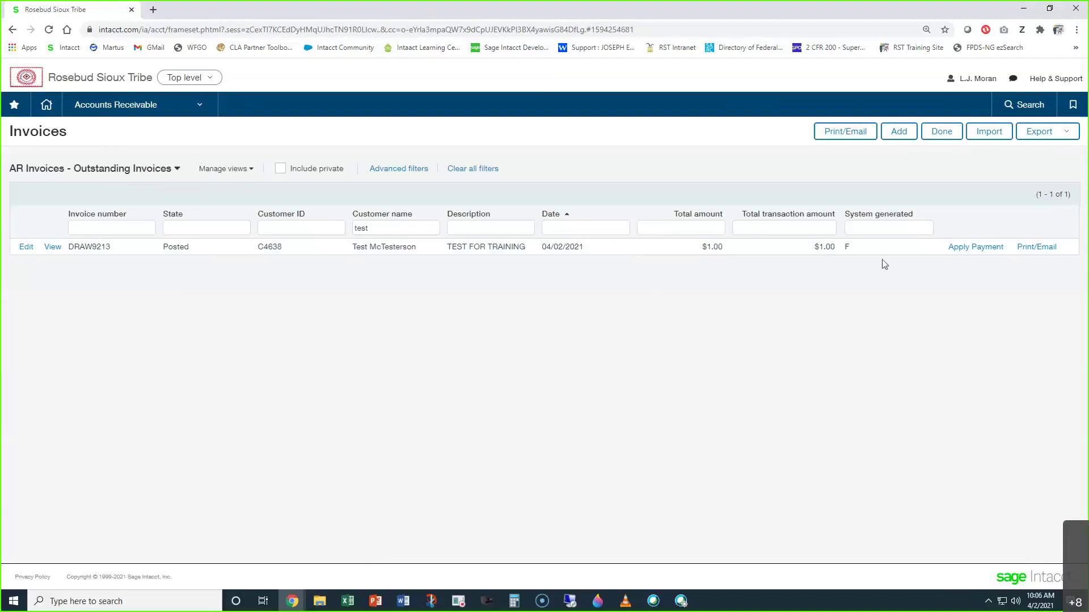
click(965, 249)
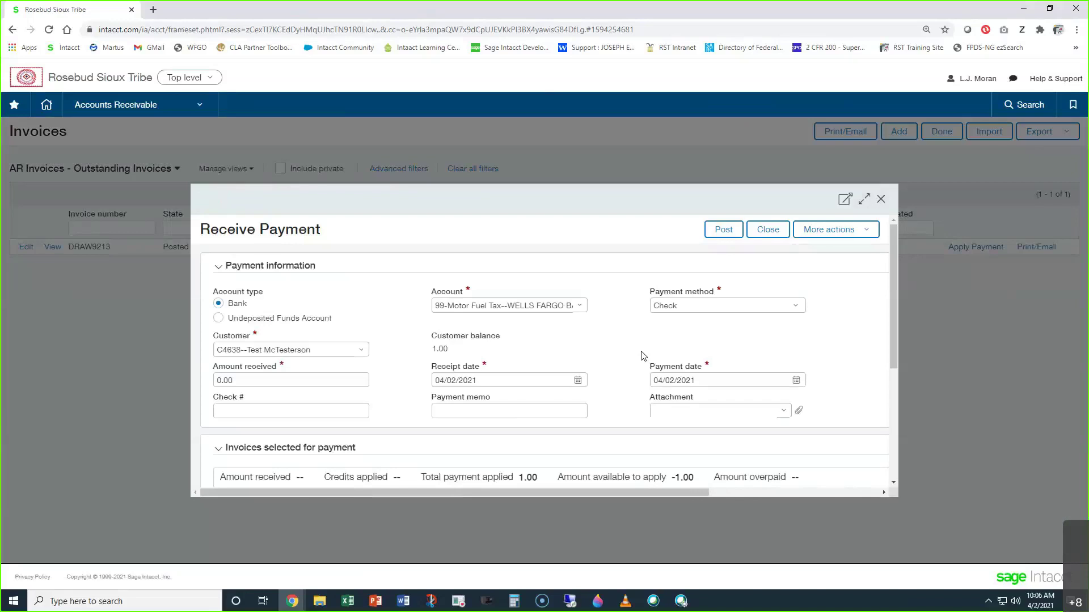
click(861, 198)
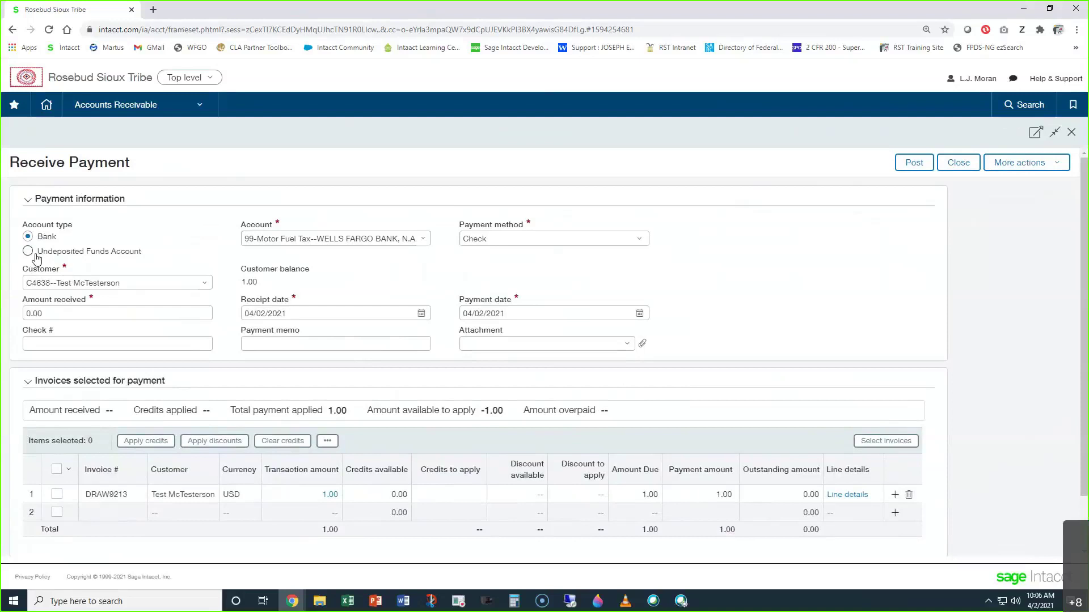
- Set the payment's bank account to 35-ShieldingPeople and the amount received to 1.00
click(270, 238)
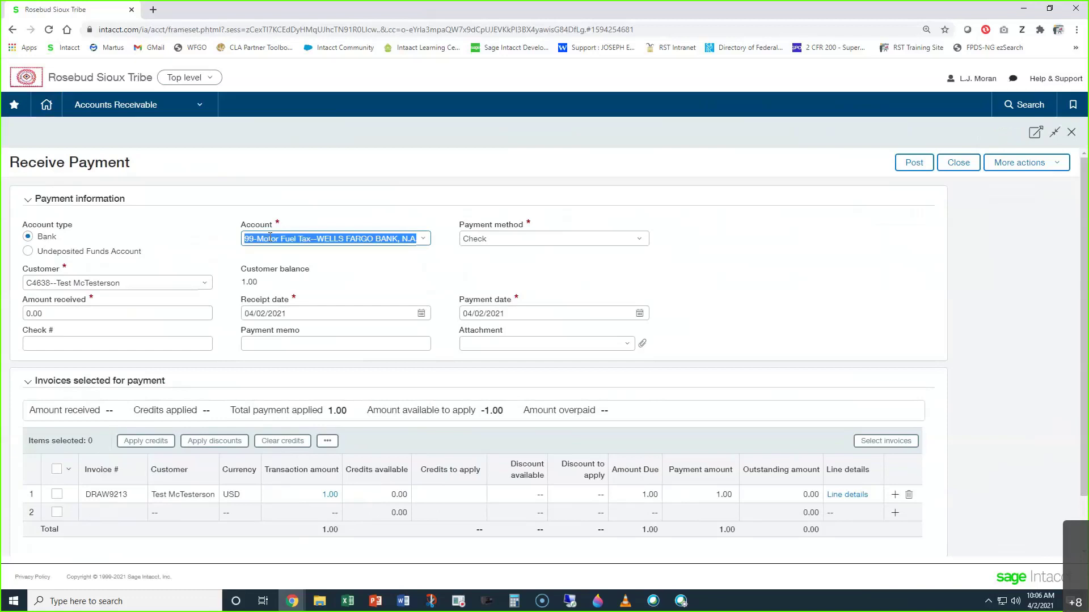
text(35)
click(298, 255)
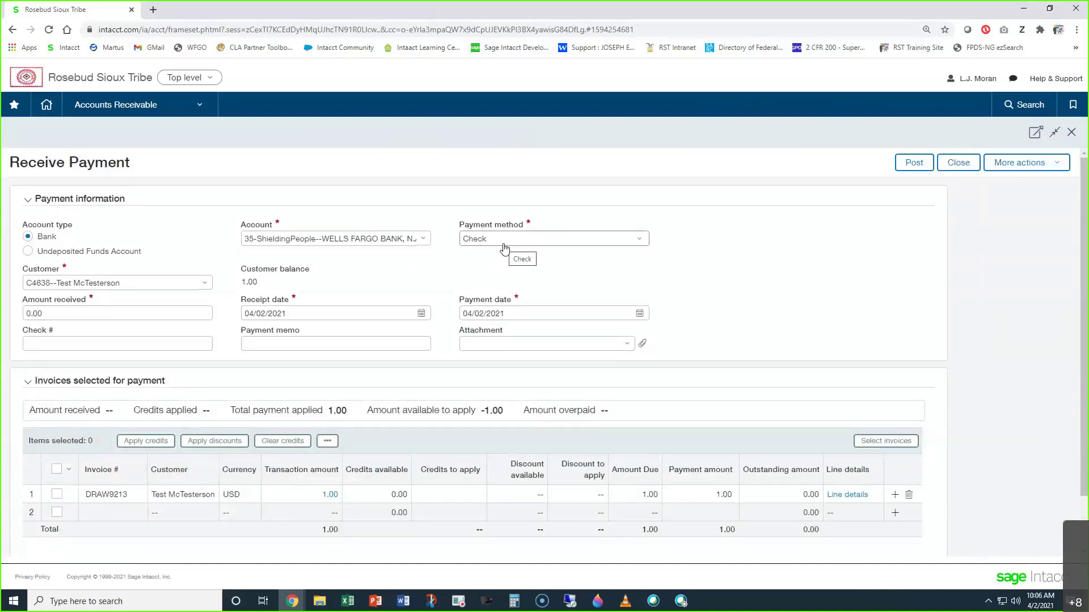
click(73, 313)
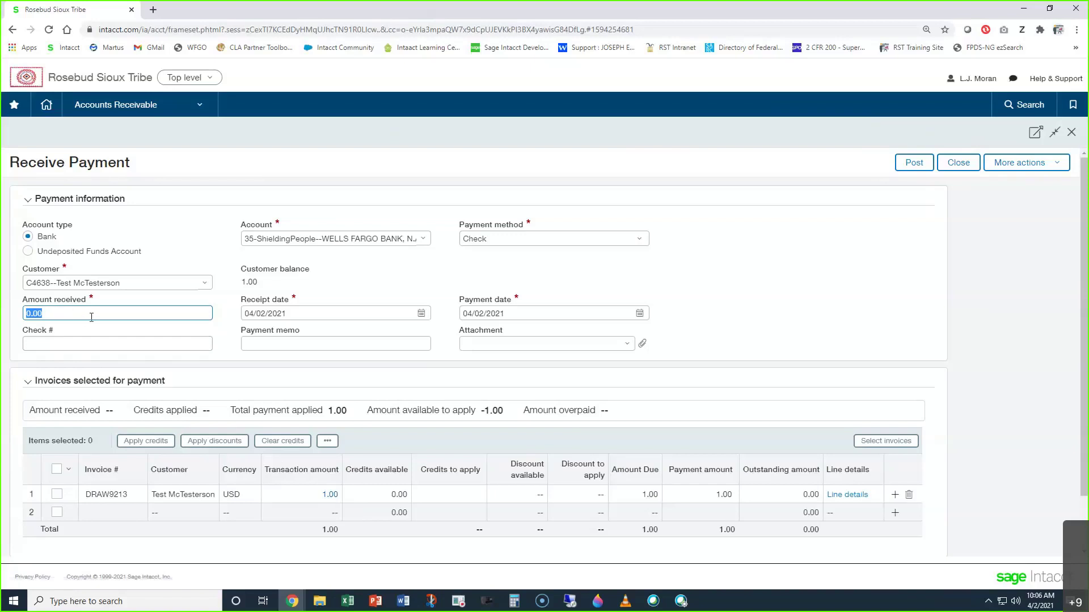
text(1)
click(421, 278)
- Examine the receipt date, payment date, check number and payment memo fields of the payment
drag(290, 301, 247, 296)
click(249, 301)
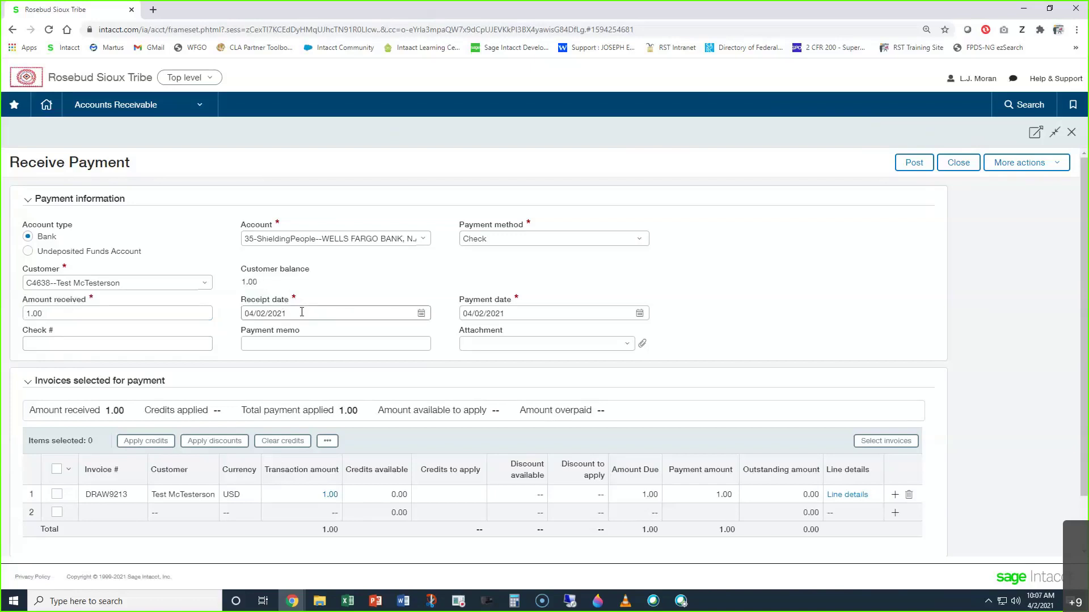
click(524, 313)
click(72, 347)
click(289, 350)
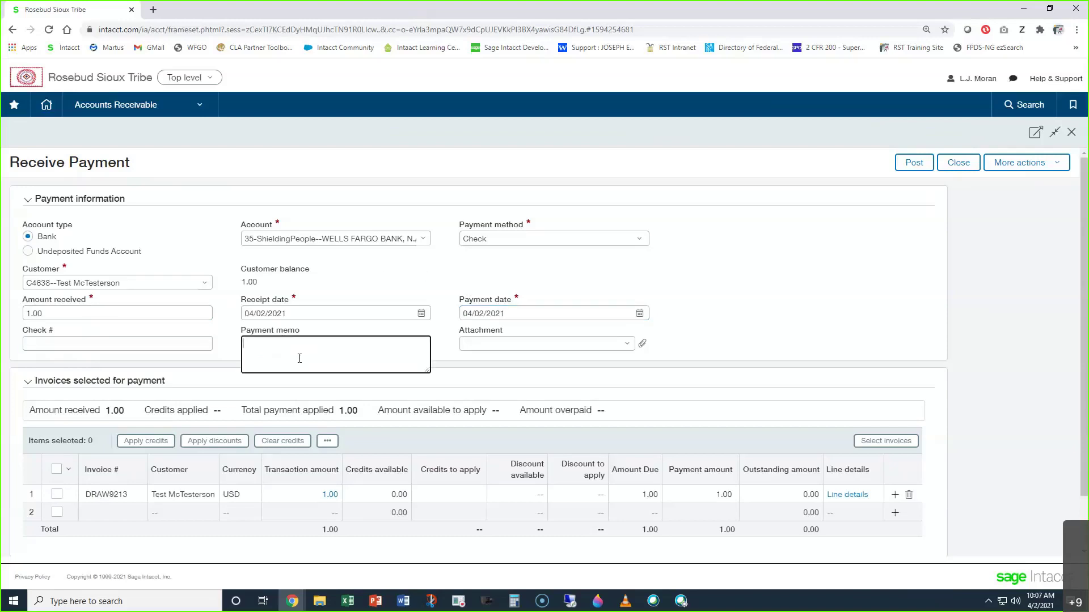
click(502, 345)
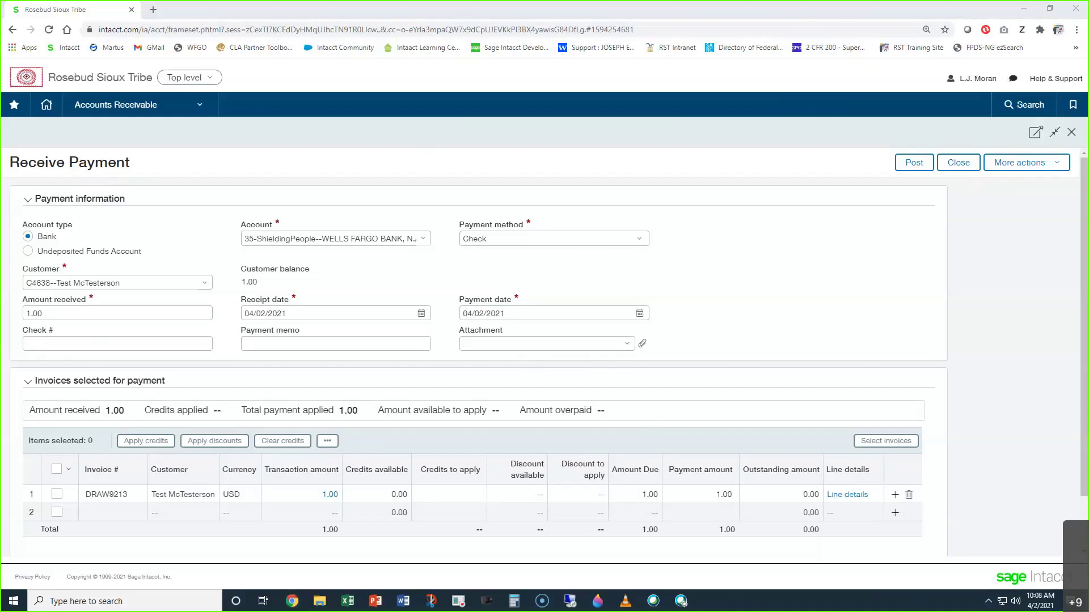
key(alt+Tab)
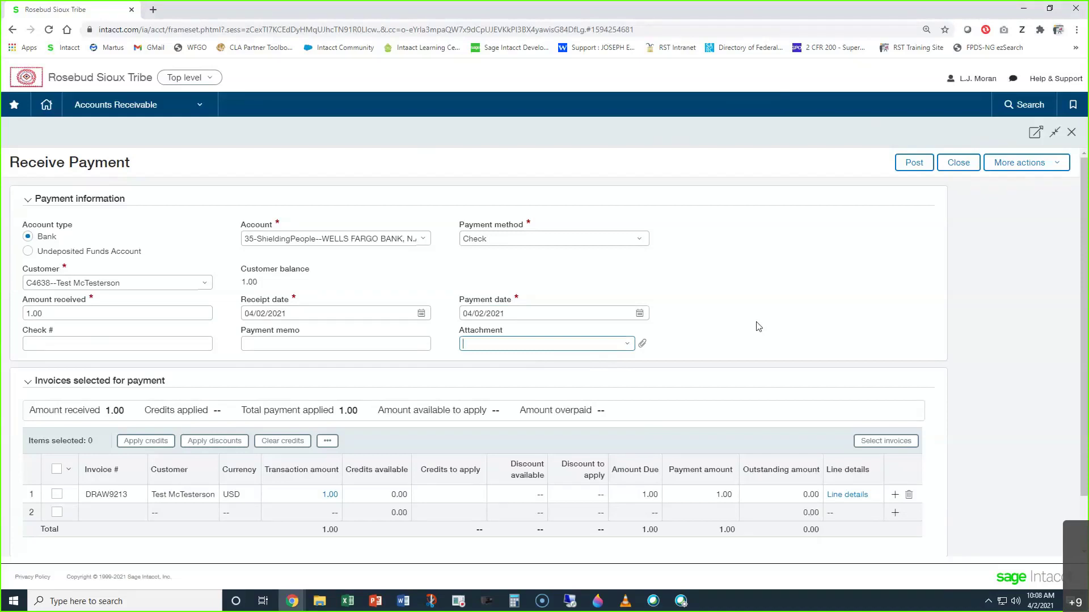
click(626, 347)
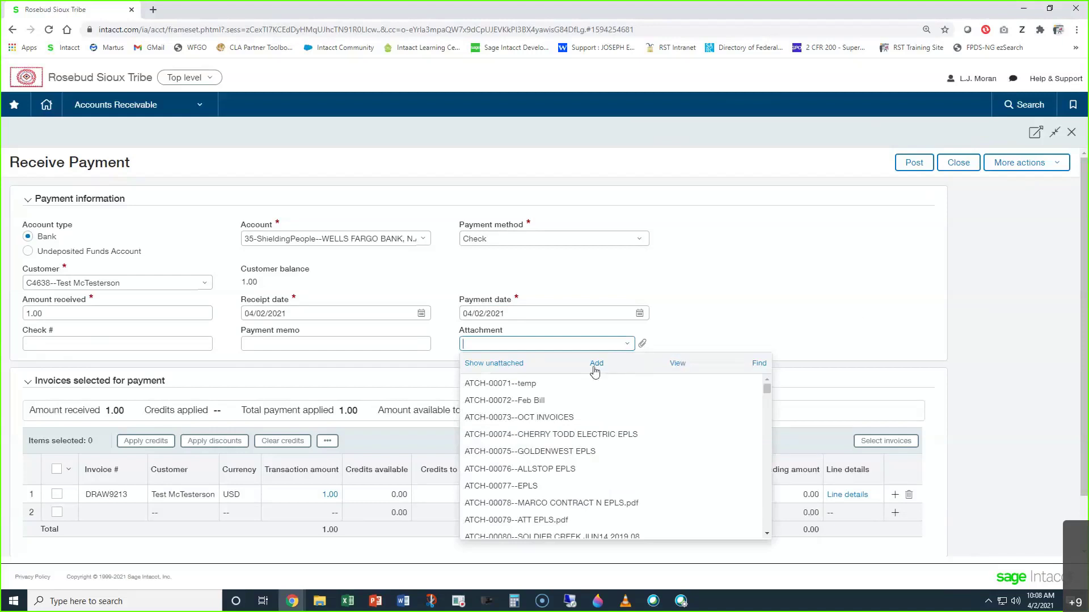
click(595, 365)
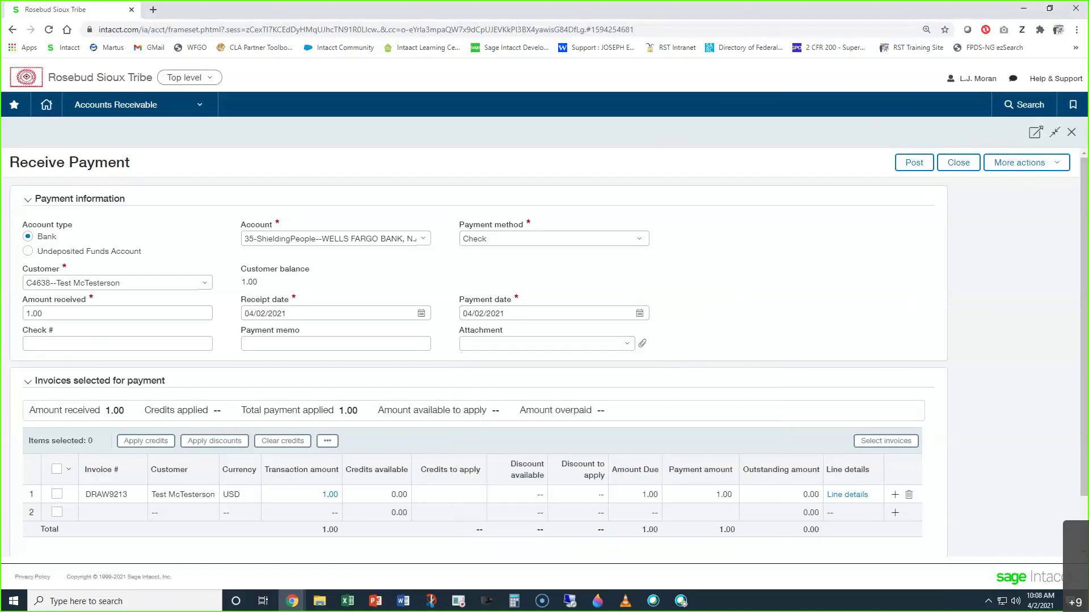
drag(1088, 367, 537, 363)
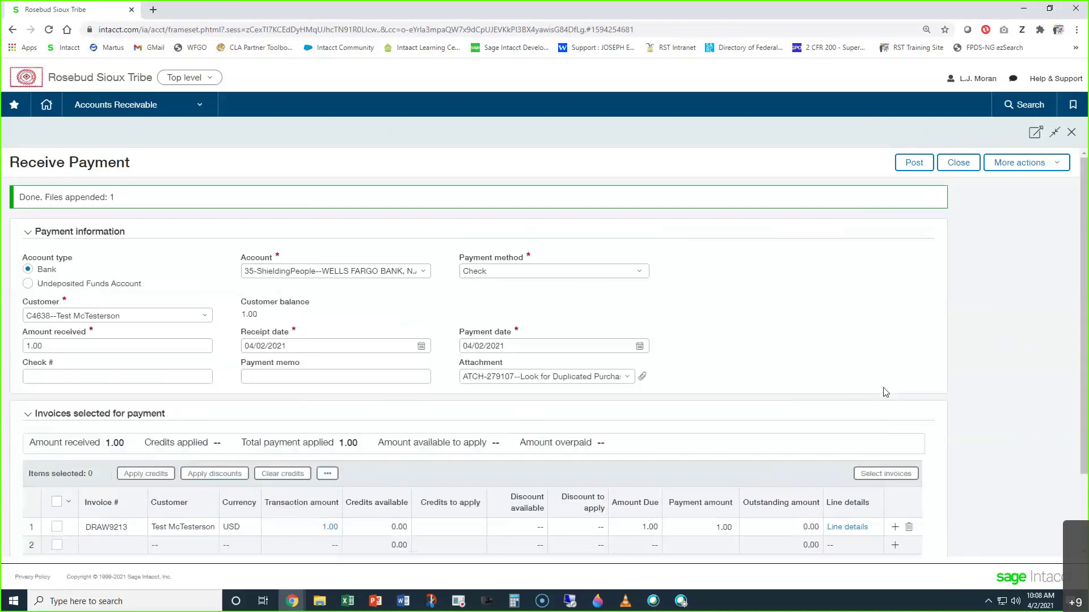
- View the payment's attachment record in edit mode, examine its name and attached files, and close it without saving
click(627, 377)
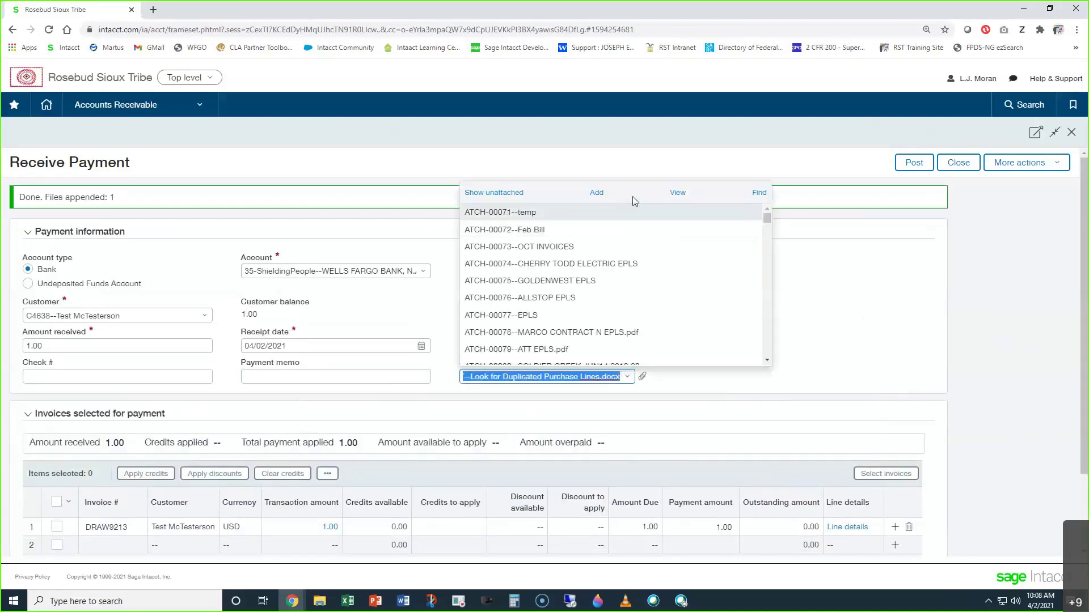
click(677, 192)
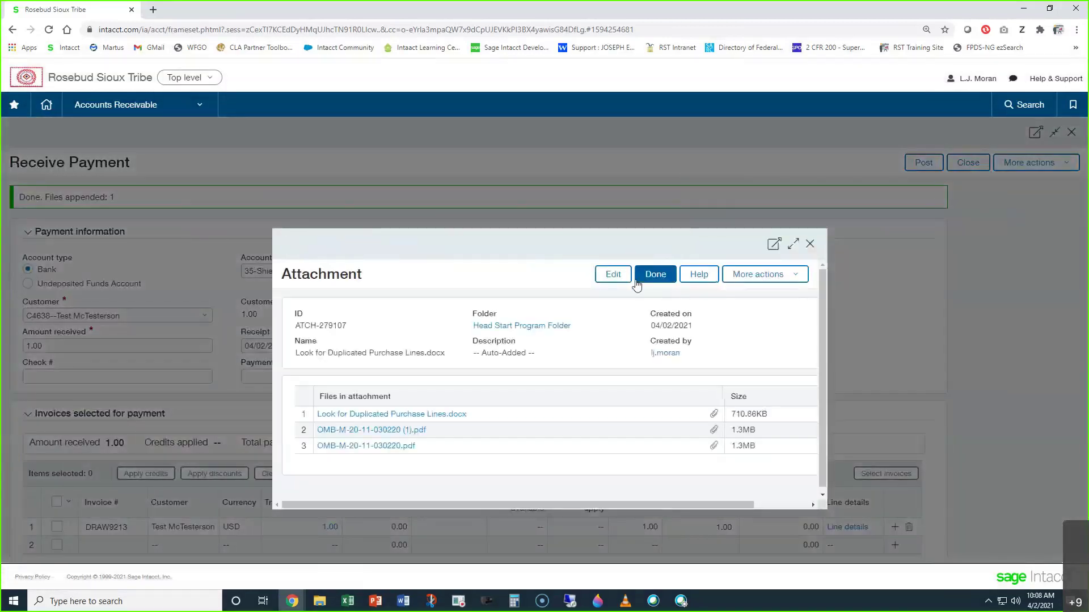
click(613, 274)
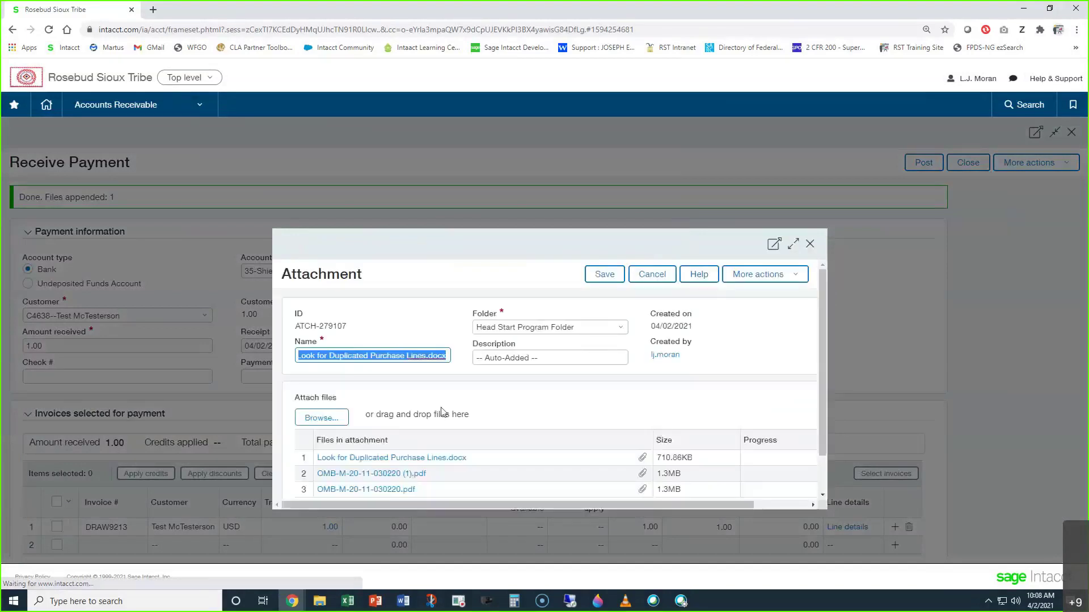
scroll(584, 414, down, 1)
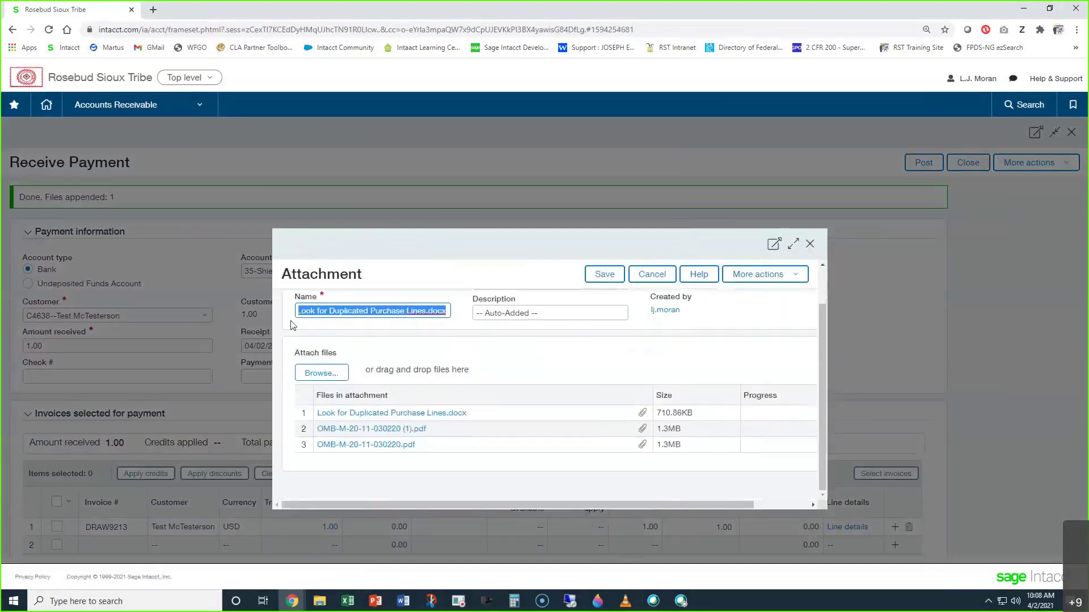
click(810, 244)
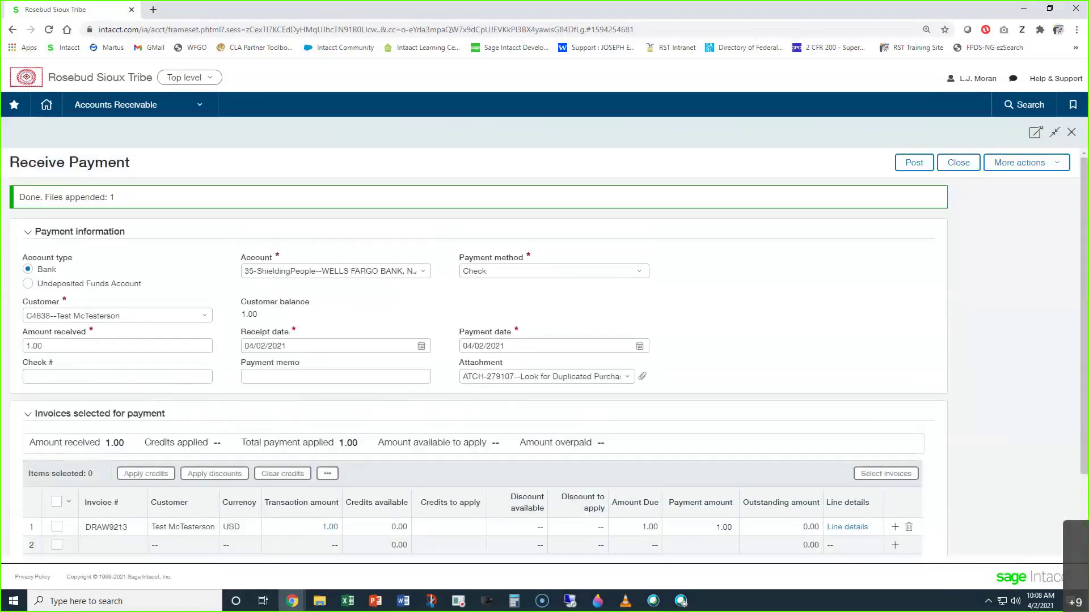
- Clear the attachment from the payment
click(560, 378)
double_click(560, 377)
triple_click(560, 379)
key(BackSpace)
click(949, 267)
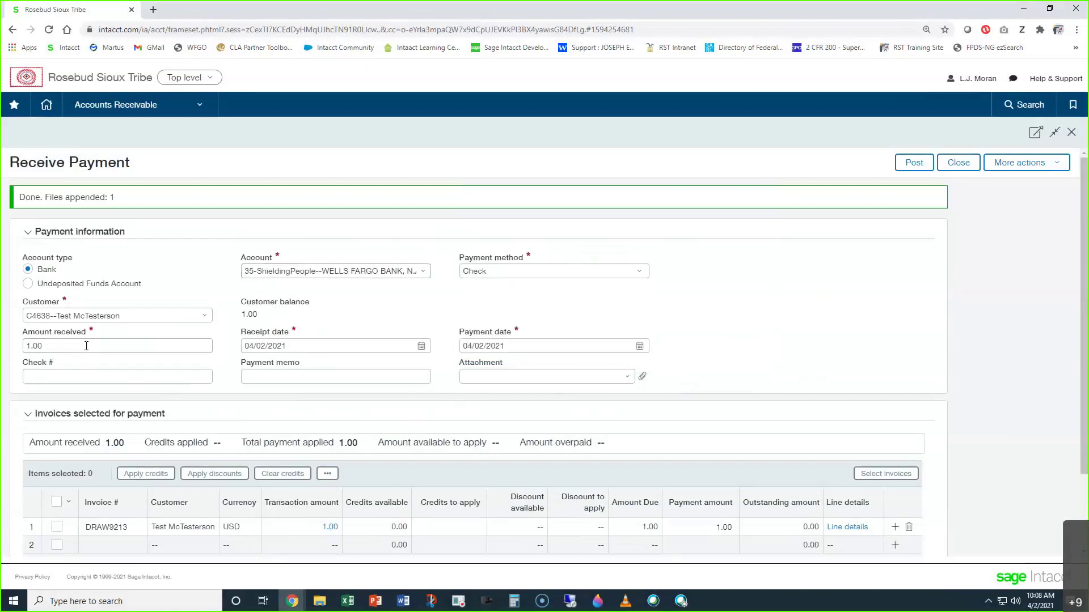
- Enter 123456 as the check number of the payment
click(71, 376)
text(123456)
click(667, 326)
- Record a partial payment by setting the amount received to 0.50 and the invoice line's payment amount to 0.50
scroll(269, 444, down, 1)
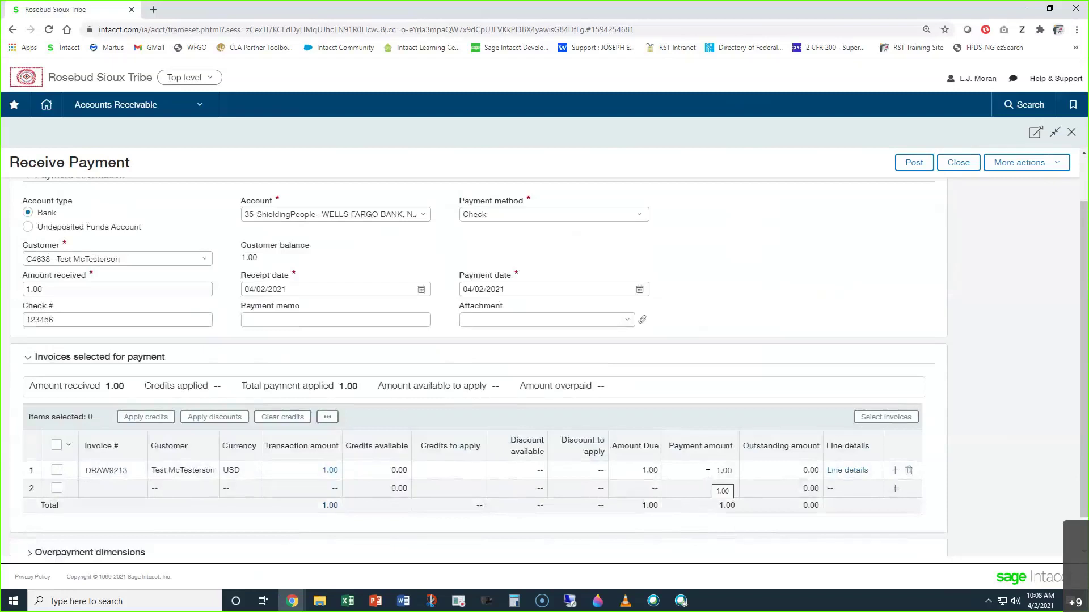
click(719, 436)
drag(43, 290, 2, 278)
text(.50)
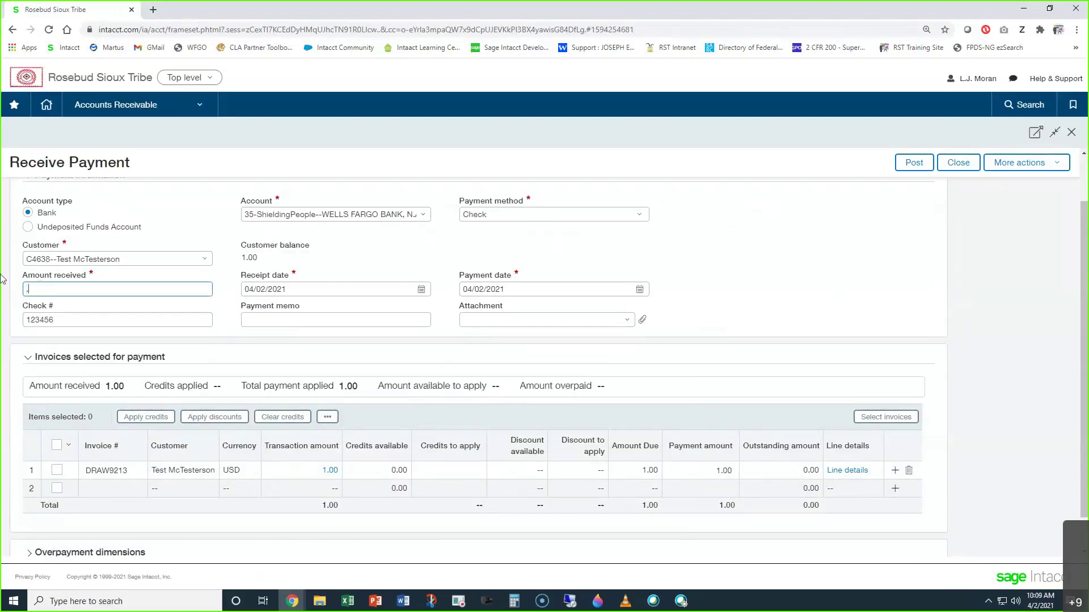
click(816, 241)
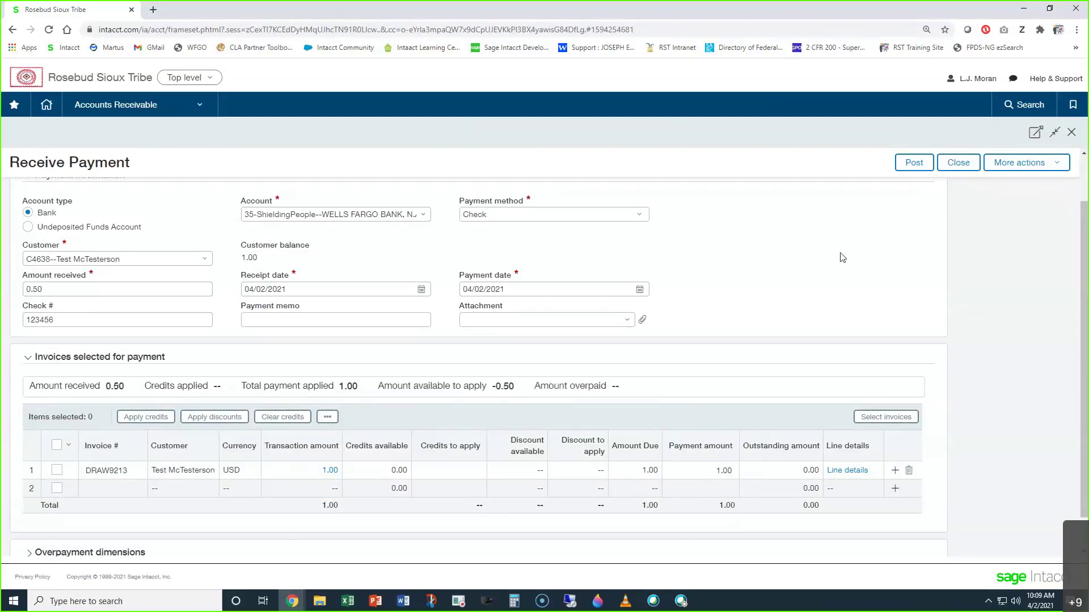
click(709, 476)
text(.5)
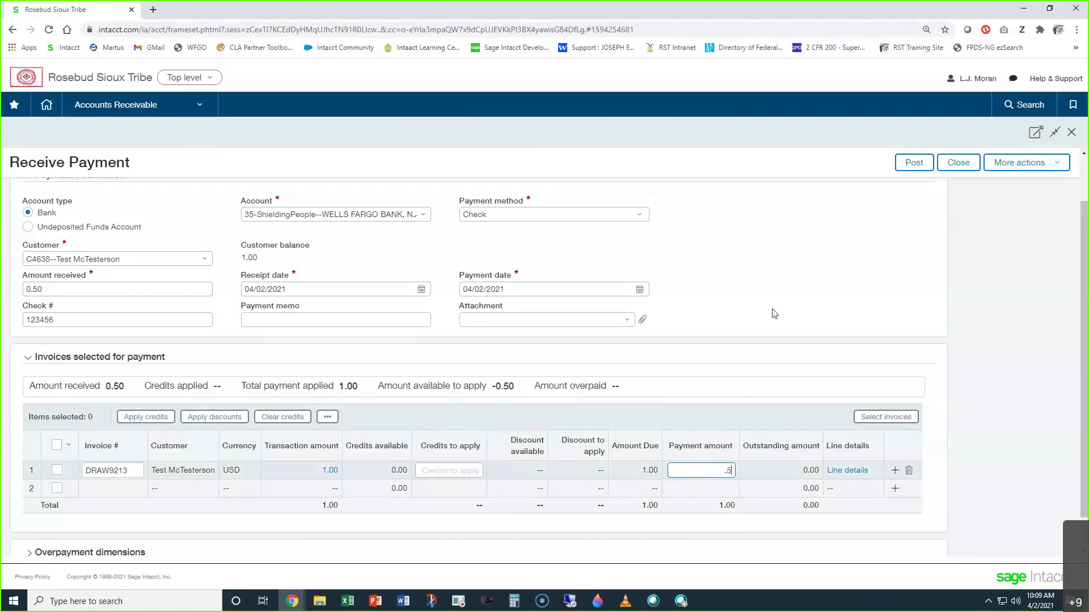
click(774, 314)
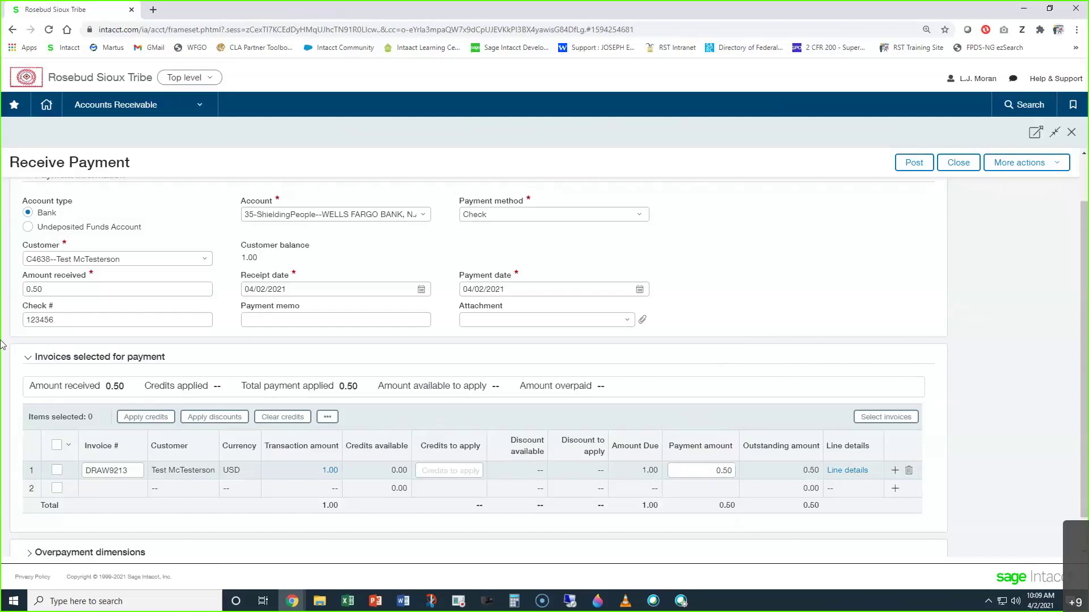
- Record an overpayment by setting the amount received to 2.00 and the invoice line's payment amount to 1.00
click(57, 288)
text(2)
click(825, 243)
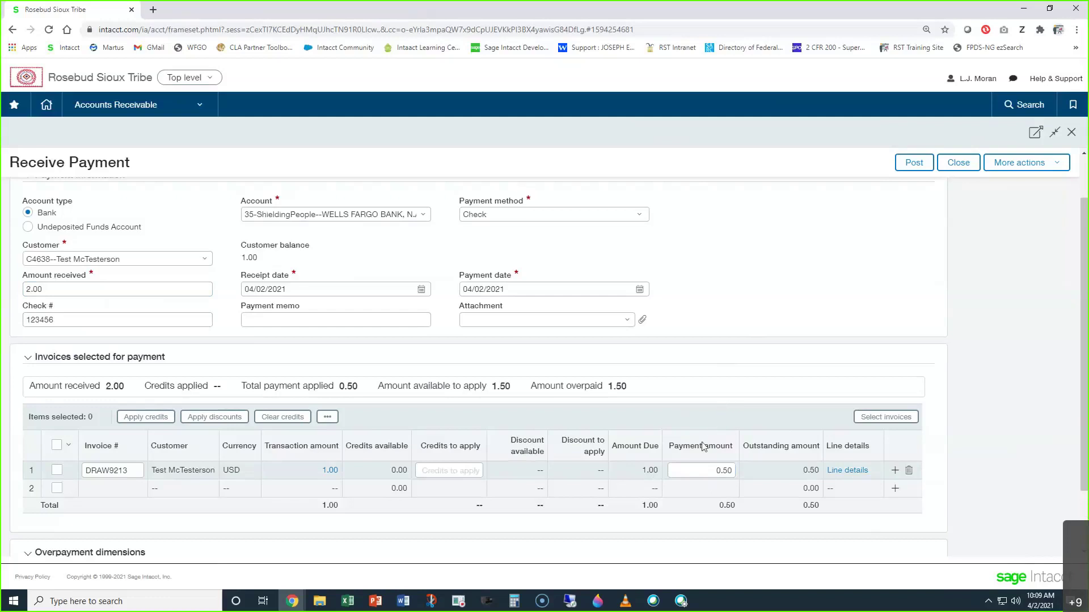
click(703, 470)
text(1)
click(1032, 354)
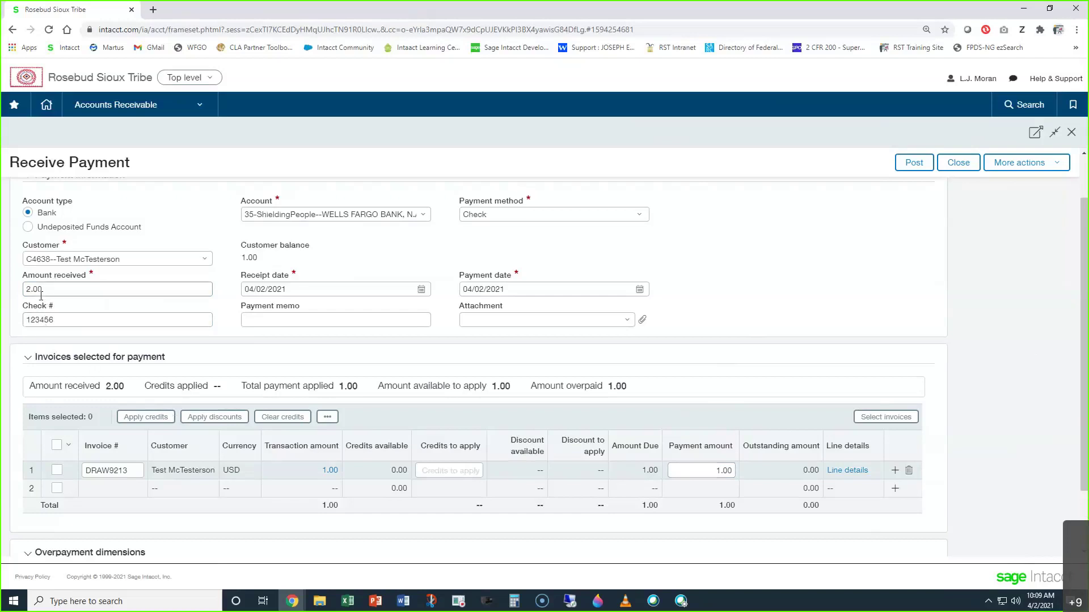
- Set the overpayment dimensions to program TEST--Test Company and funding source TEST FOR TRAINING
scroll(111, 487, down, 2)
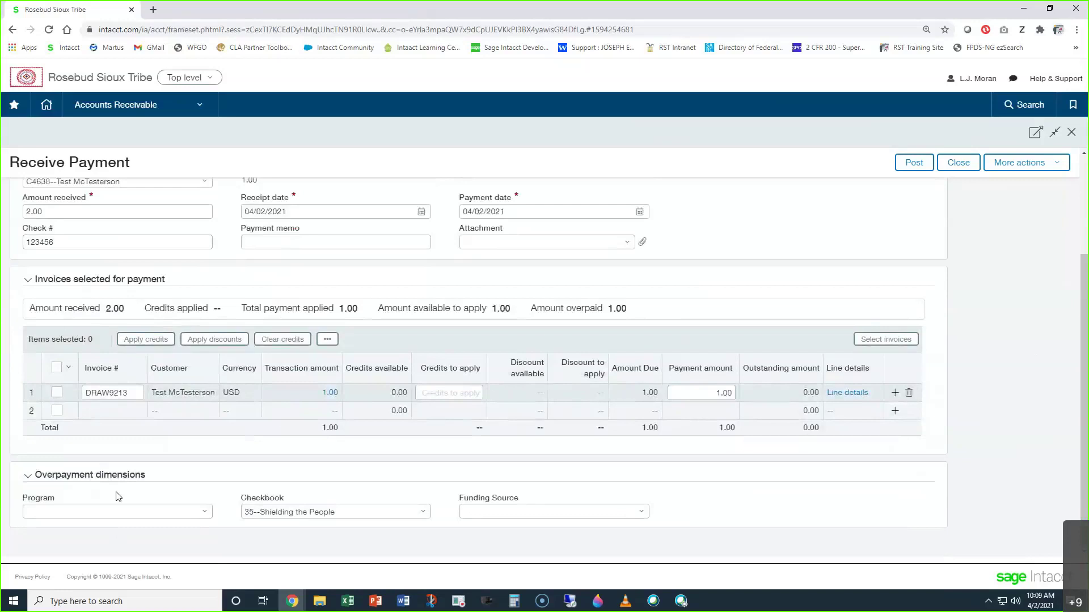
click(137, 512)
text(test)
click(88, 476)
click(492, 506)
text(test)
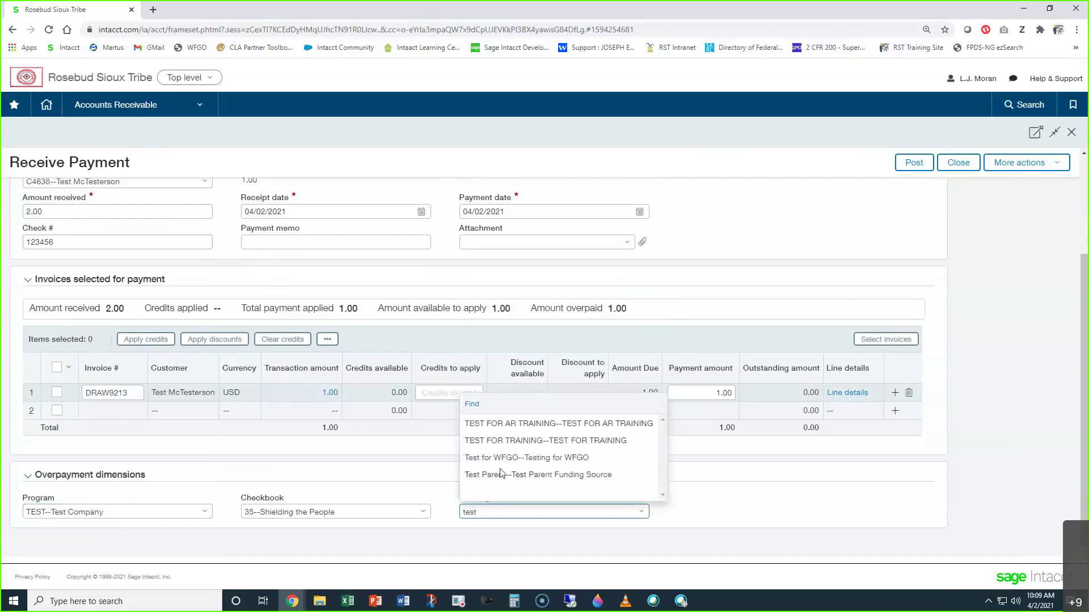
click(511, 440)
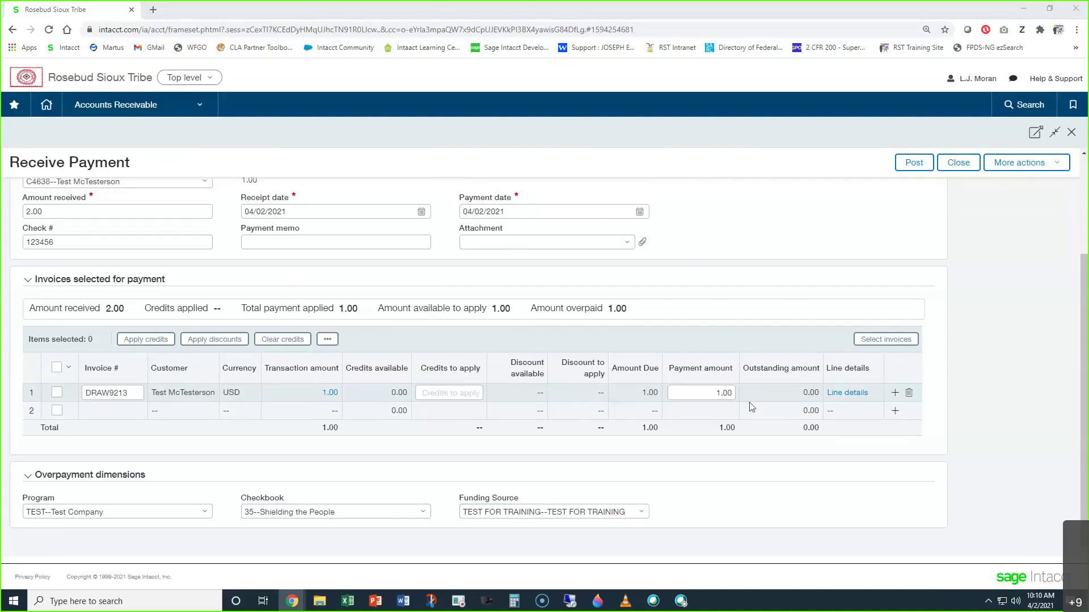
- Close the invoice payment form without posting and open the list of posted Accounts Receivable payments
click(1072, 133)
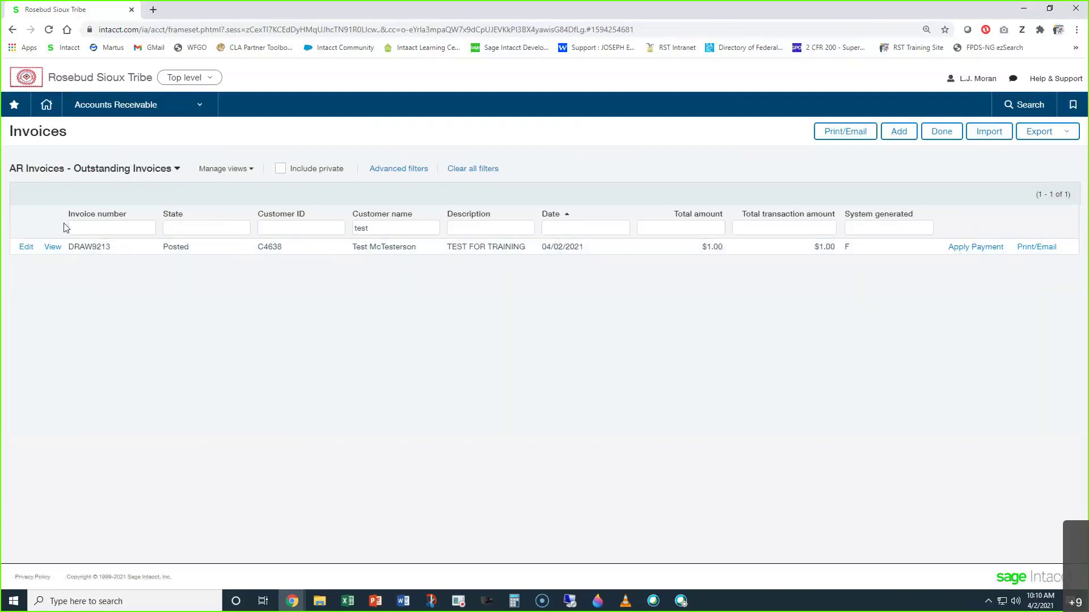
click(128, 108)
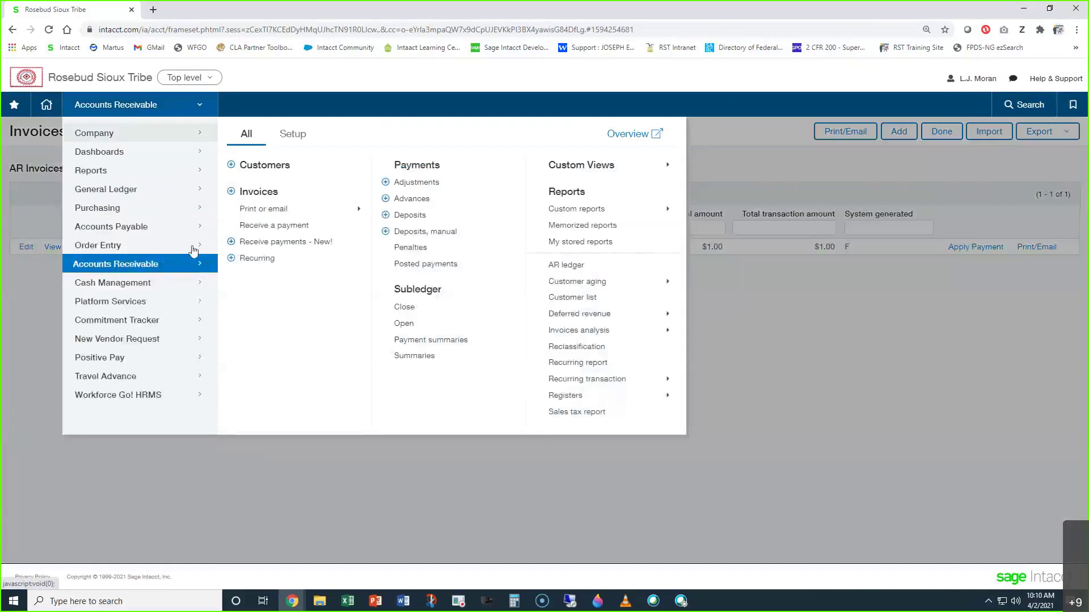
click(278, 243)
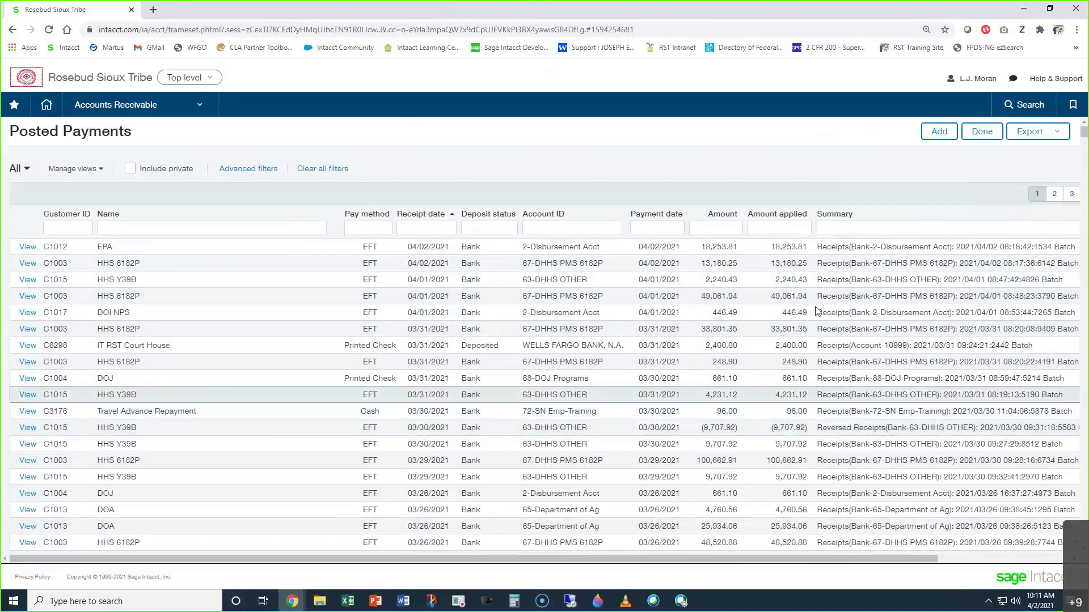
- Start a new customer payment in a blank Receive Payment form
click(939, 135)
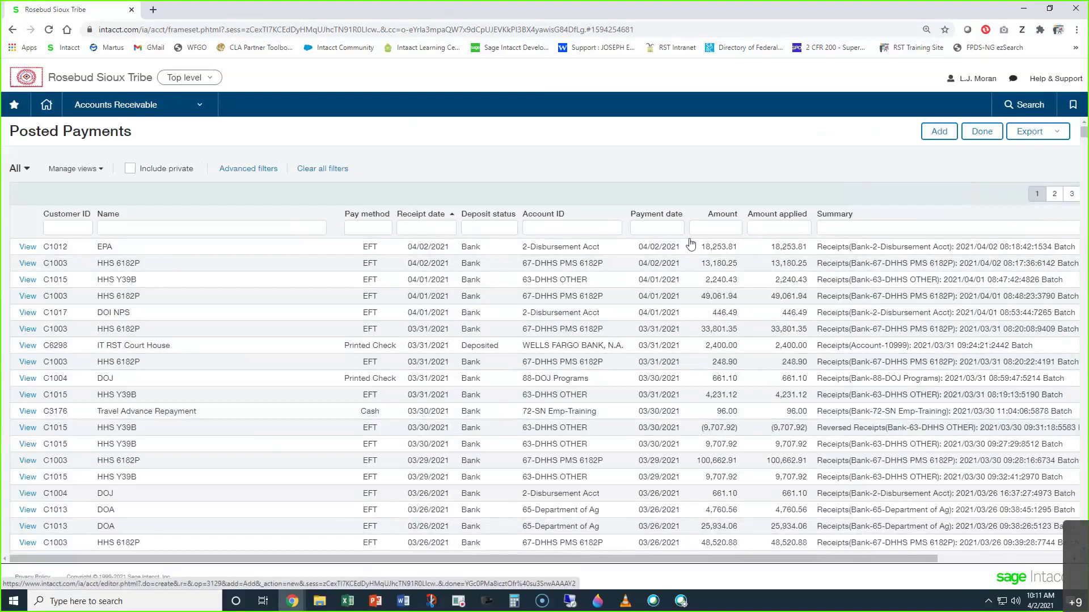
click(153, 113)
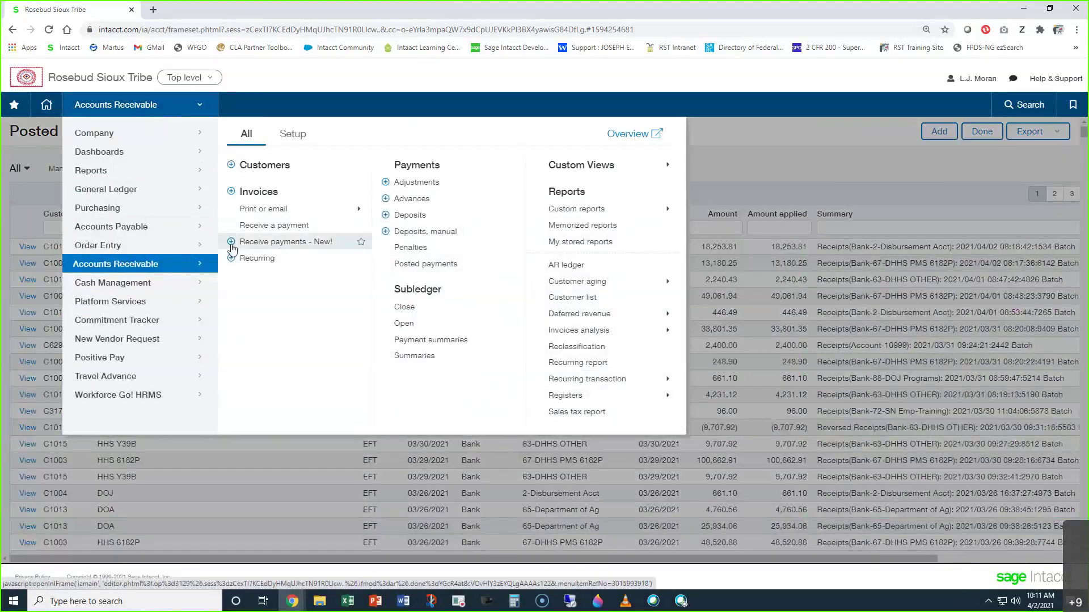
click(231, 245)
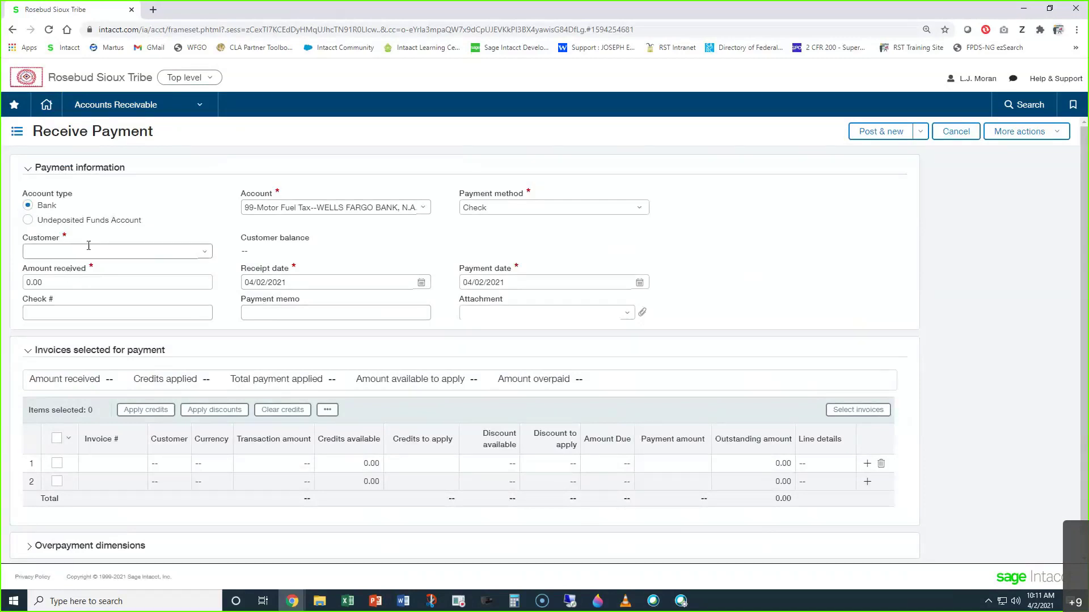
- Set the payment's account type to Undeposited Funds Account and its account to 10999--Undeposited Funds
click(28, 221)
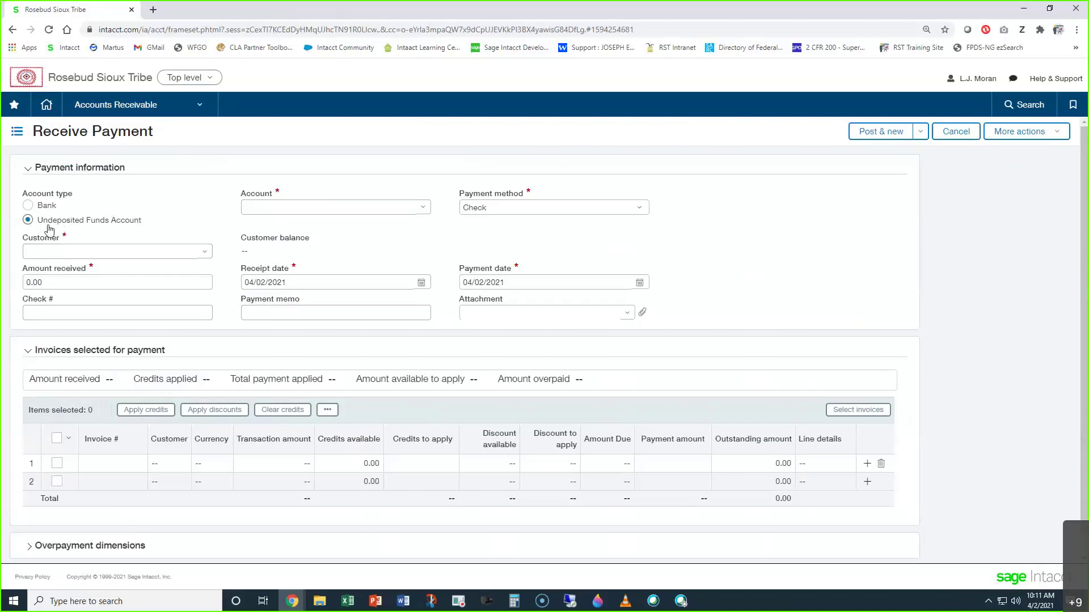
click(282, 211)
text(1099)
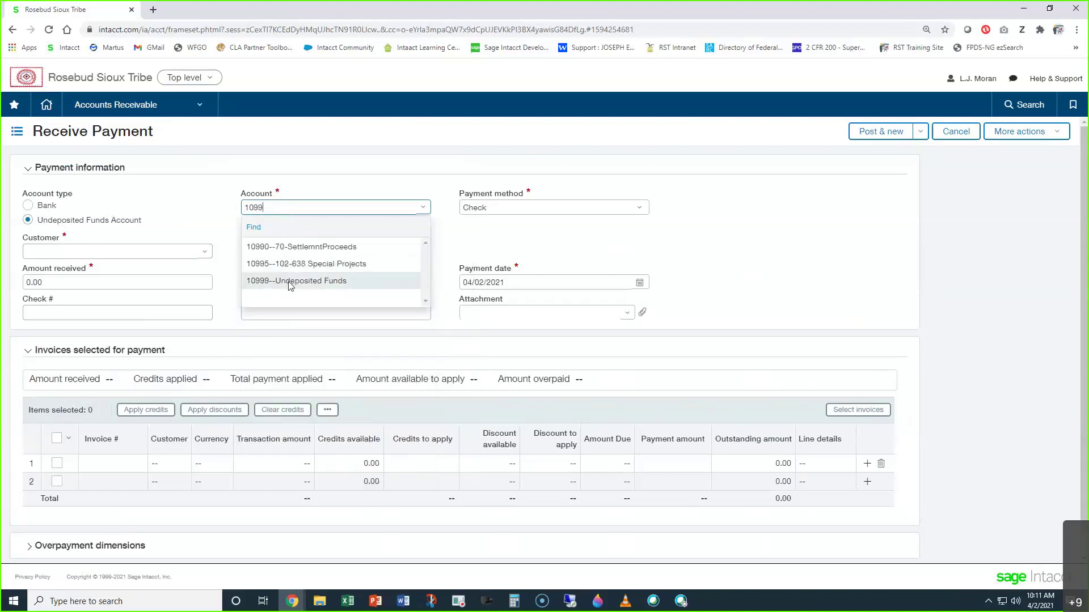
click(289, 282)
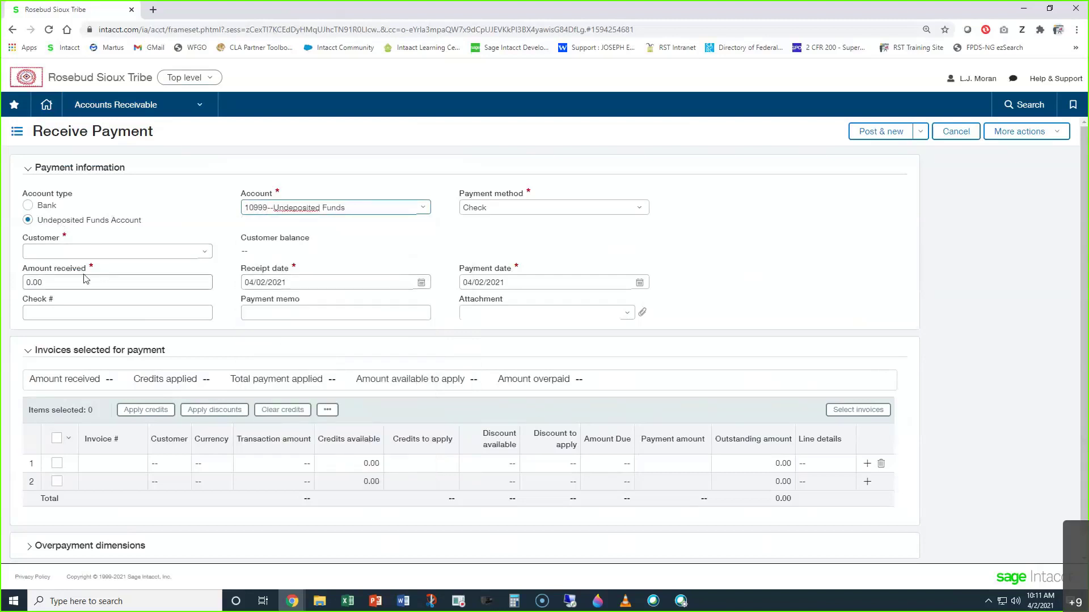
- Select the test customer for the payment and check the customer's balance
click(72, 251)
text(test)
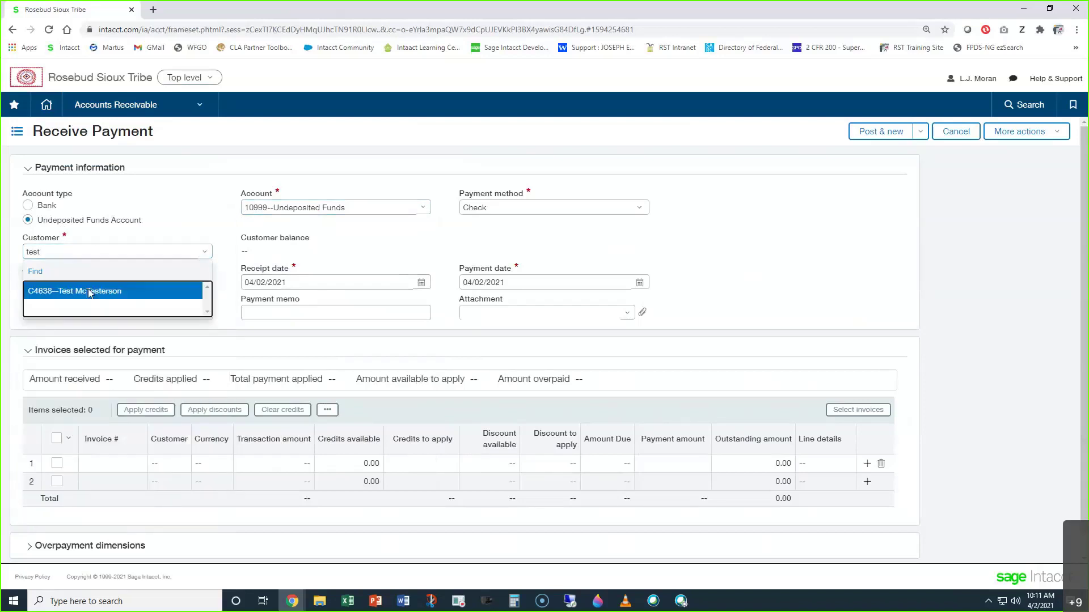
click(89, 292)
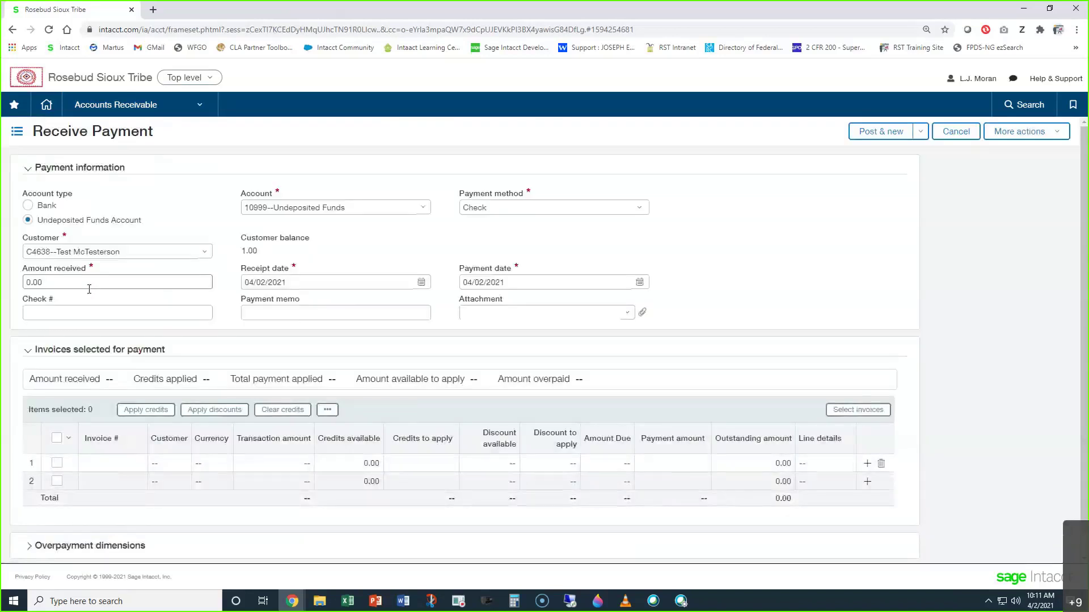
drag(257, 250, 244, 238)
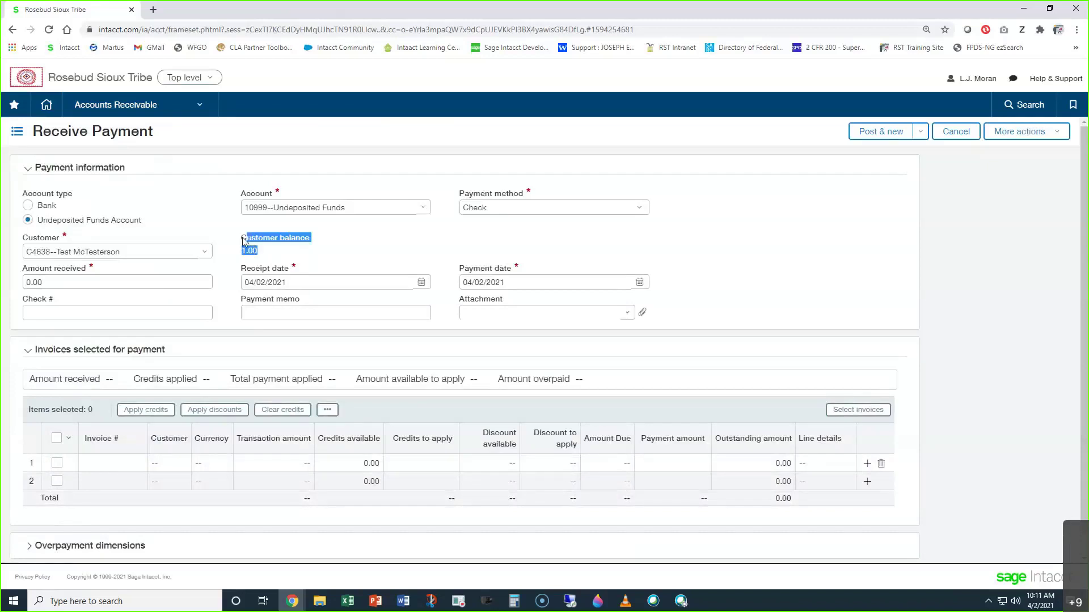
click(274, 257)
- Set the amount received to 1.00, the check number to 123456789 and the payment memo to Test
drag(63, 283, 22, 284)
text(1)
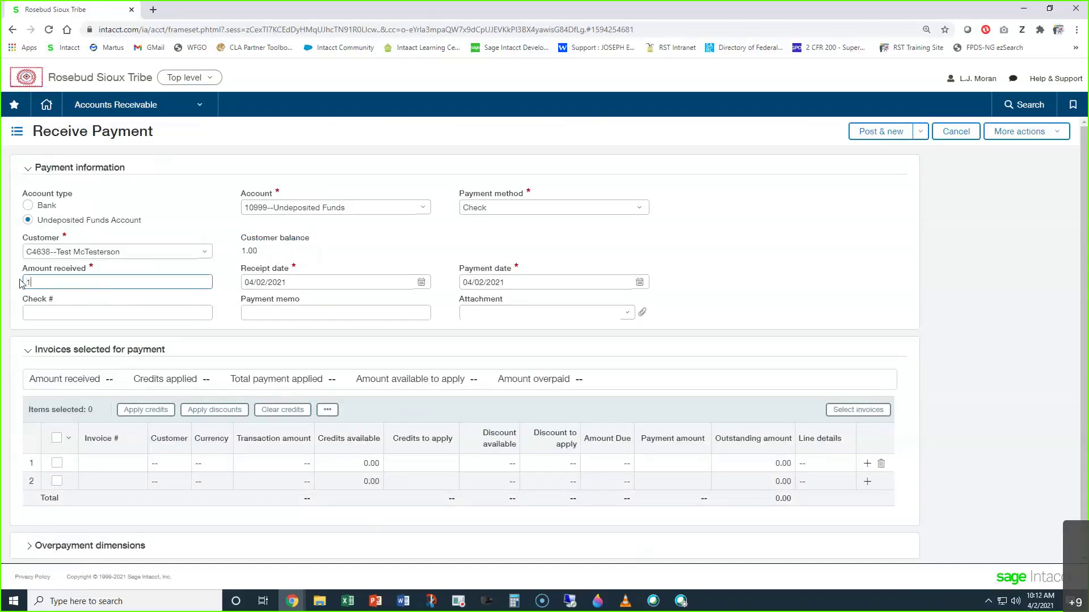
click(226, 338)
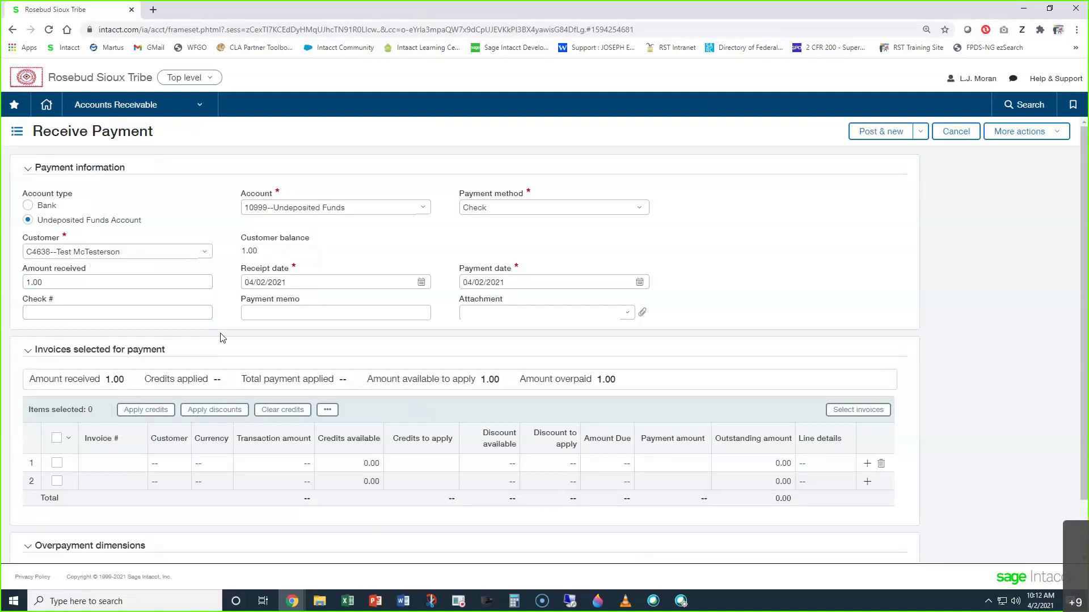
click(145, 313)
text(123456789)
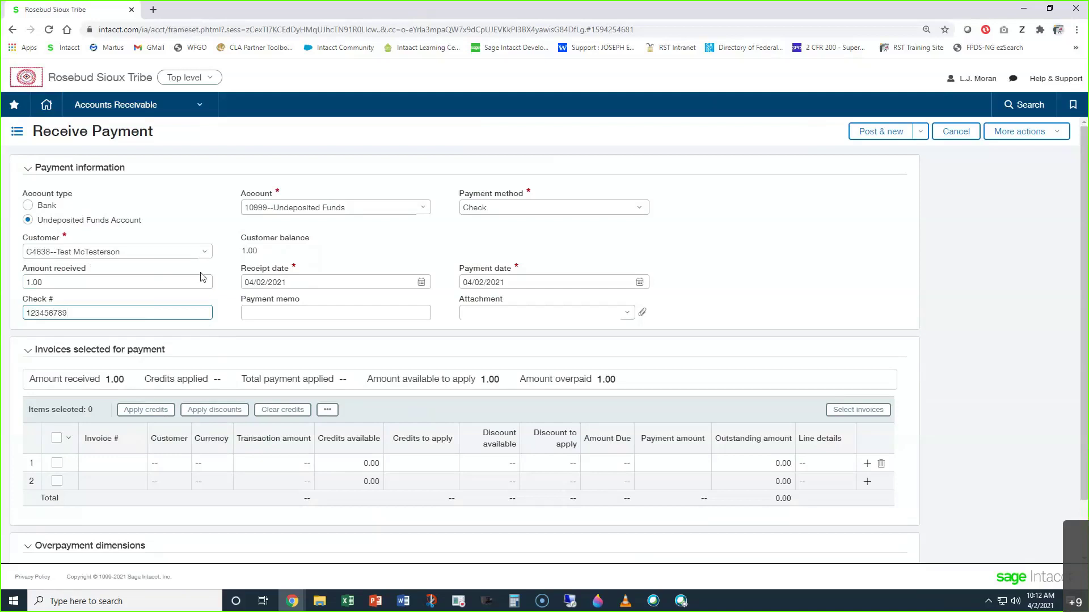
click(271, 313)
text(Test)
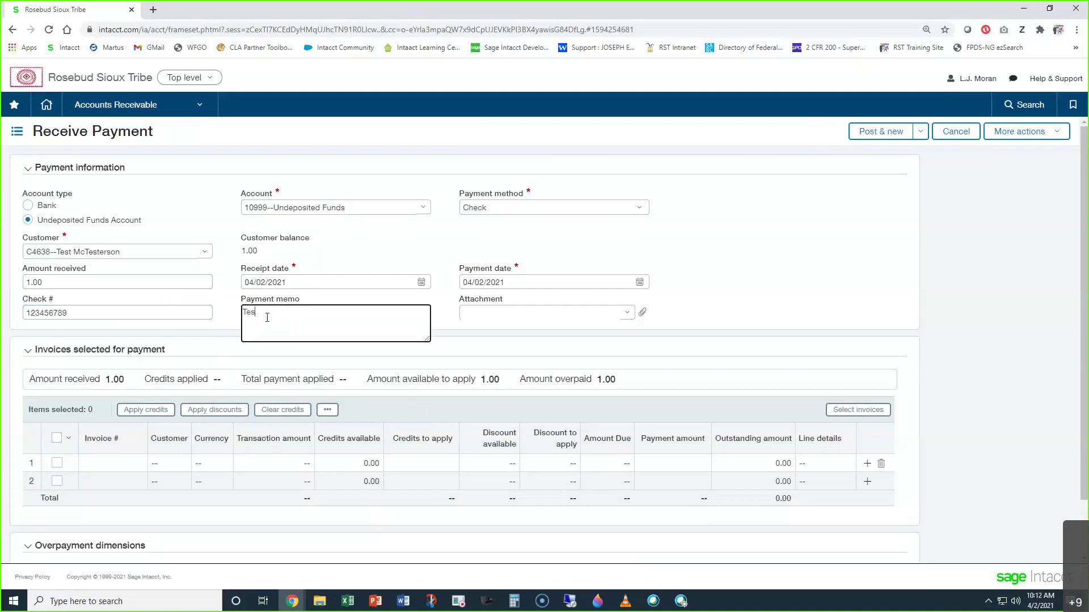
click(812, 283)
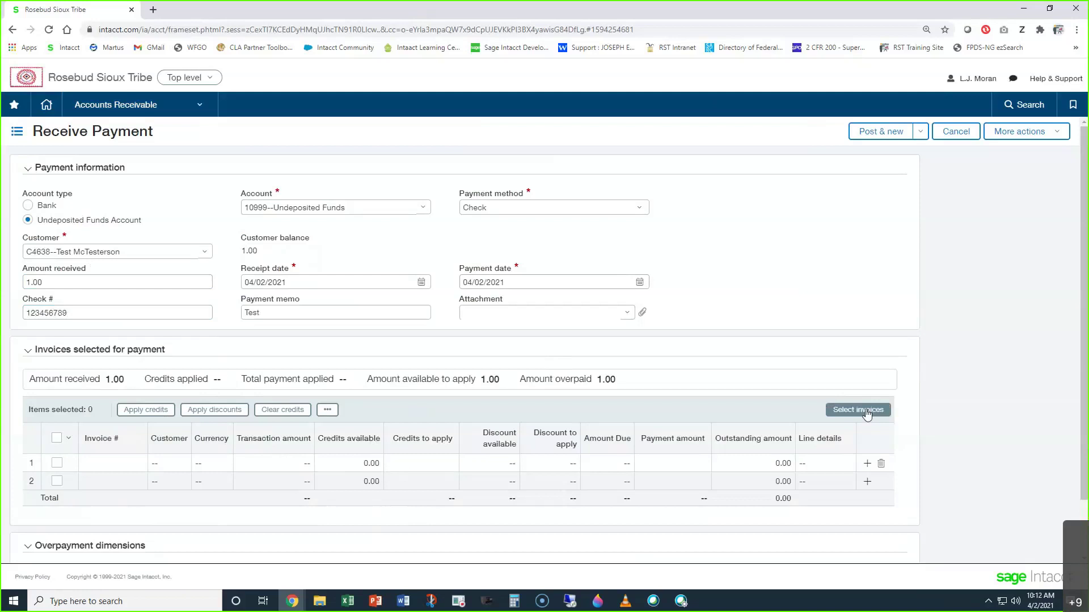
- Add the customer's open invoice to the payment from the list of selectable invoices
click(866, 411)
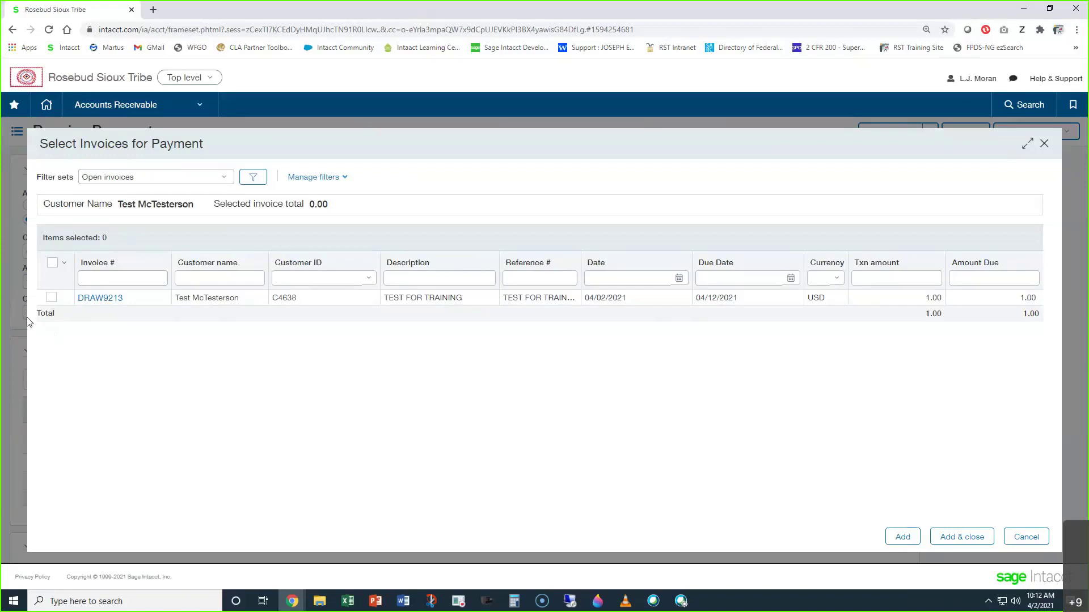
click(52, 298)
click(960, 538)
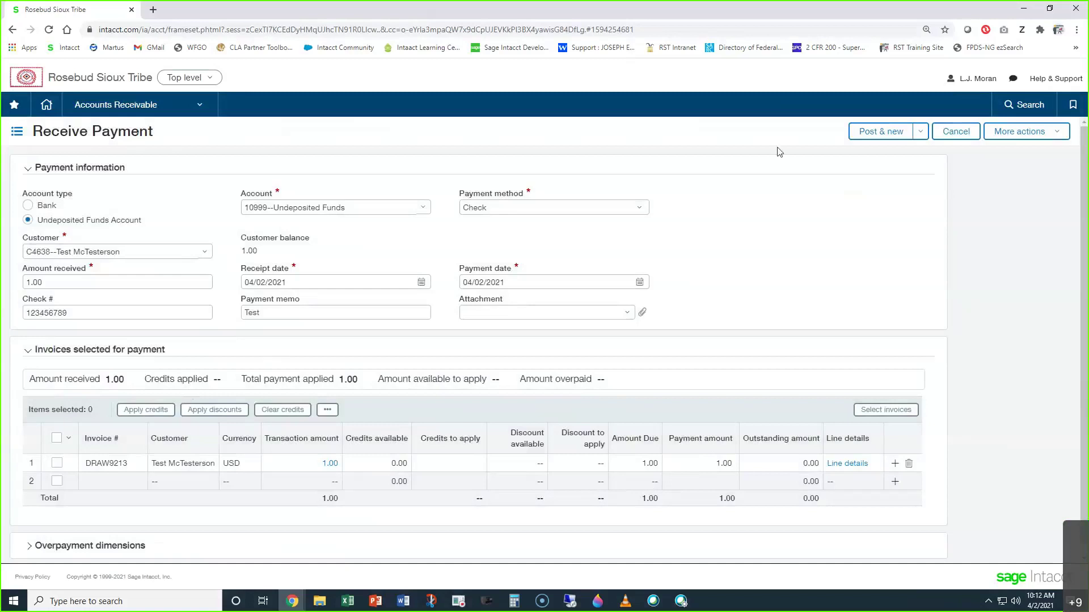
- Change the amount received to 2.00 and check the amounts available to apply and overpaid
click(49, 282)
text(2)
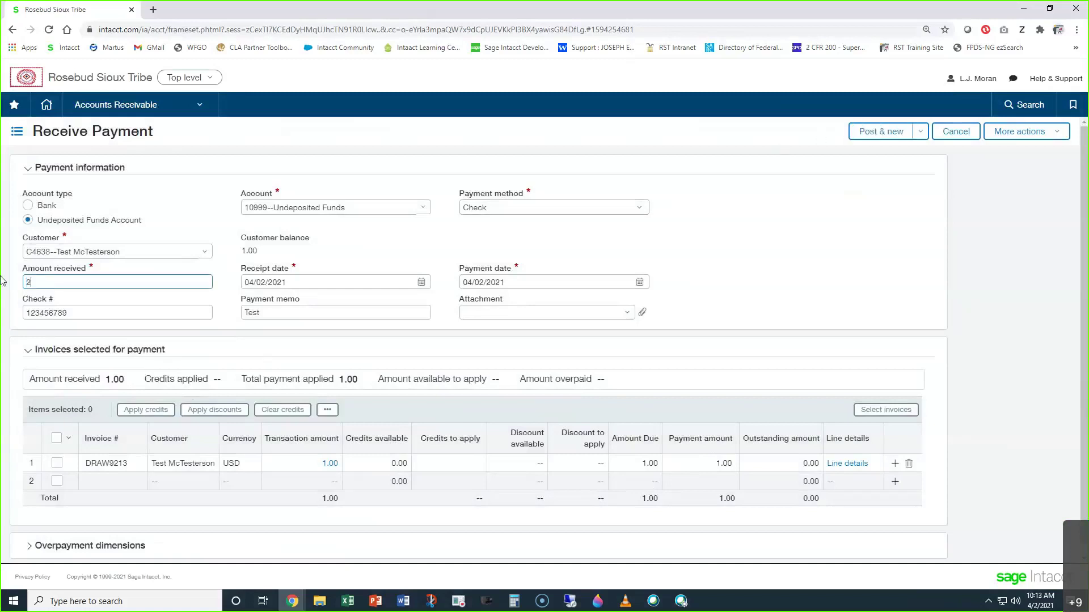
text(.0)
click(680, 333)
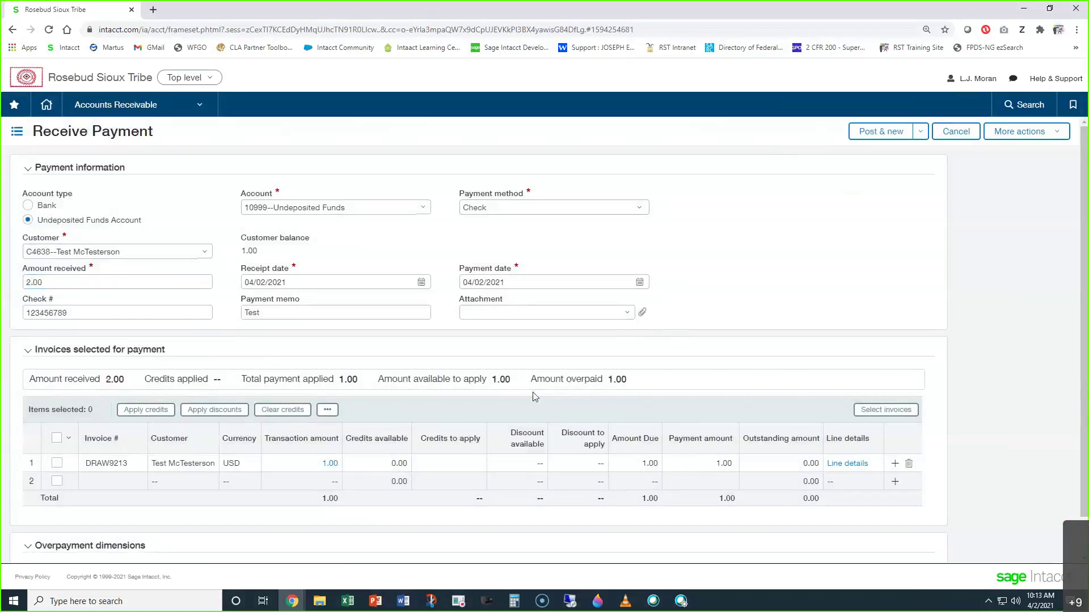
drag(413, 378, 644, 384)
click(645, 384)
- Set the overpayment dimensions to program TEST--Test Company, checkbook 35--Shielding the People and funding source TEST FOR AR TRAINING, and post the payment
scroll(645, 383, down, 1)
click(113, 541)
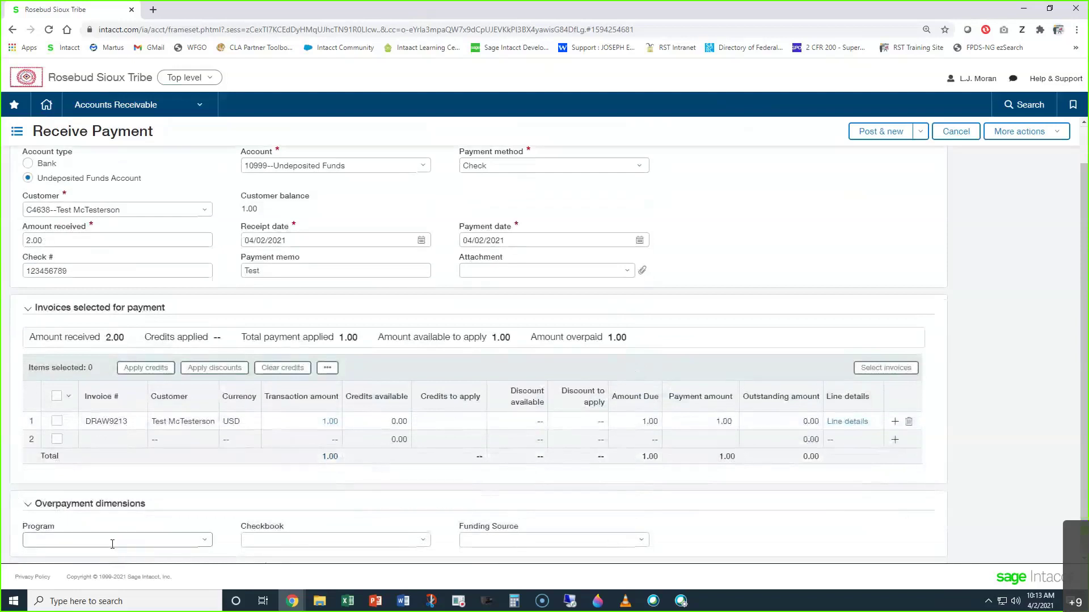
text(tes)
click(82, 504)
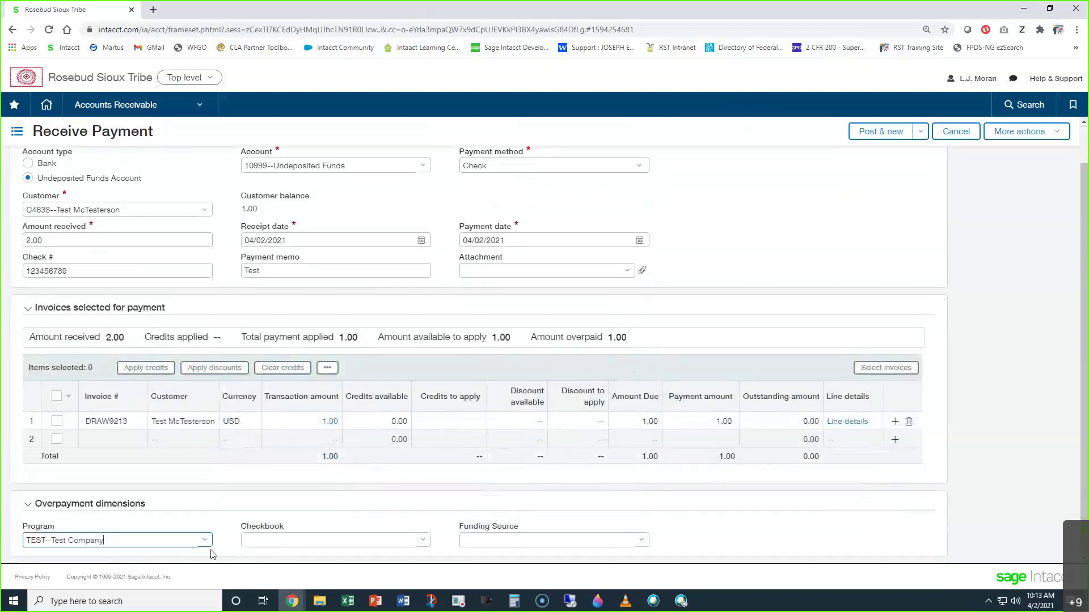
click(268, 540)
text(35)
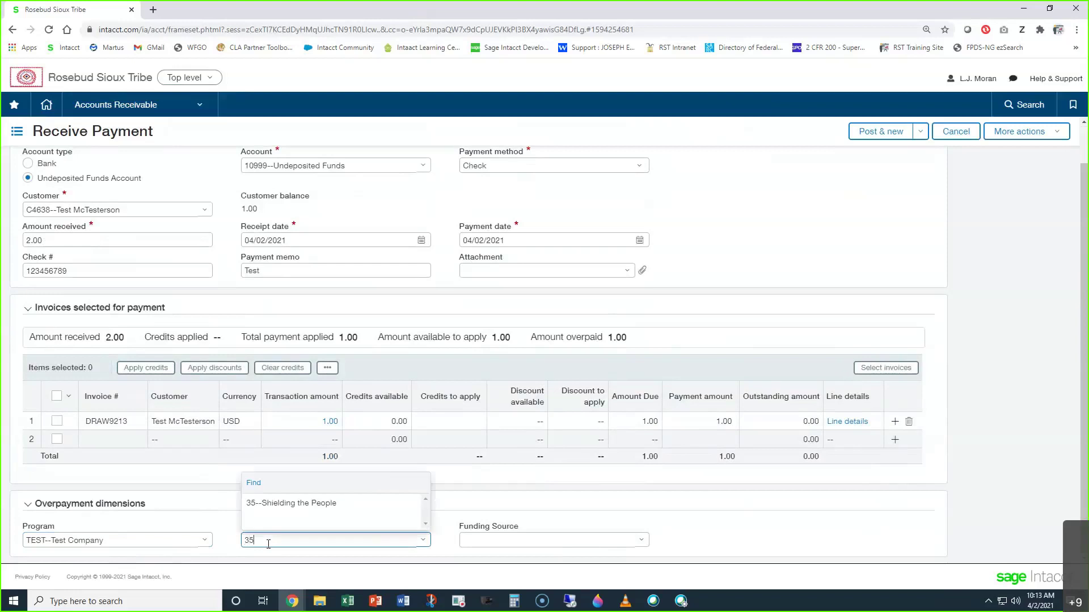
click(295, 503)
click(483, 540)
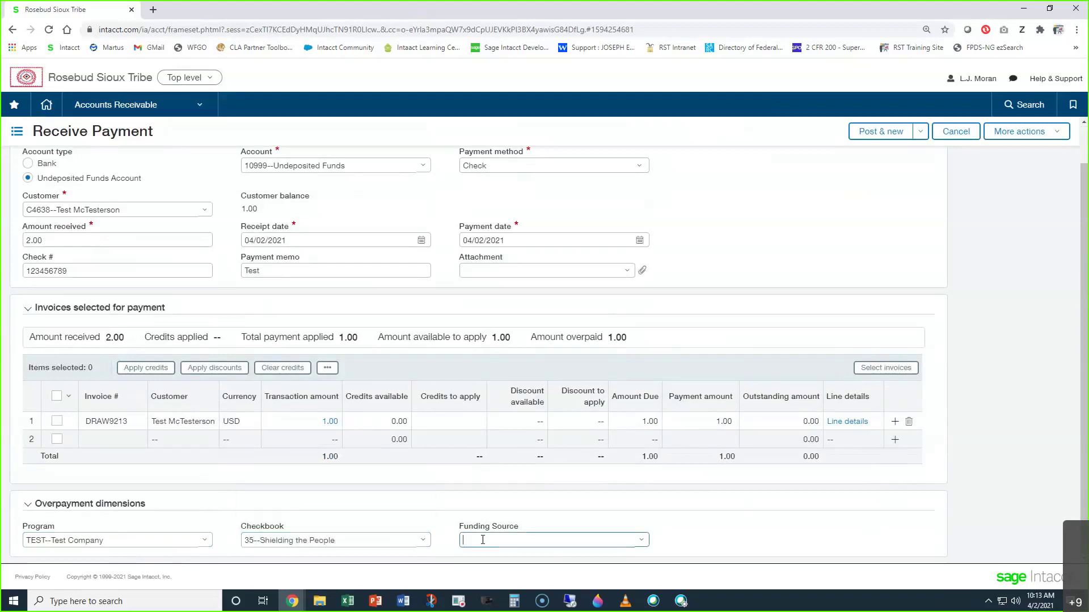
text(test)
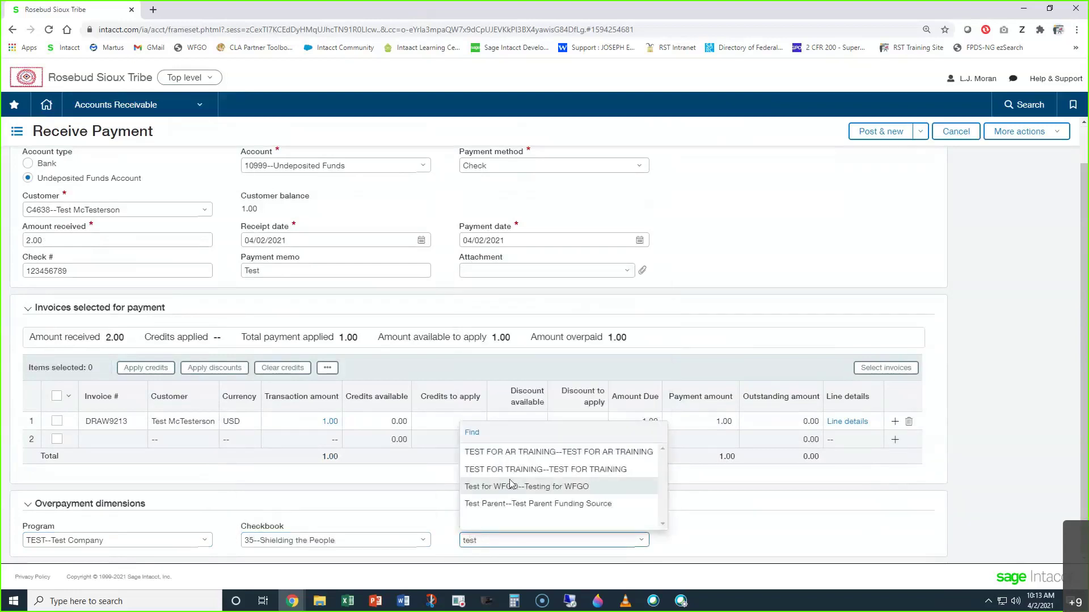
click(496, 456)
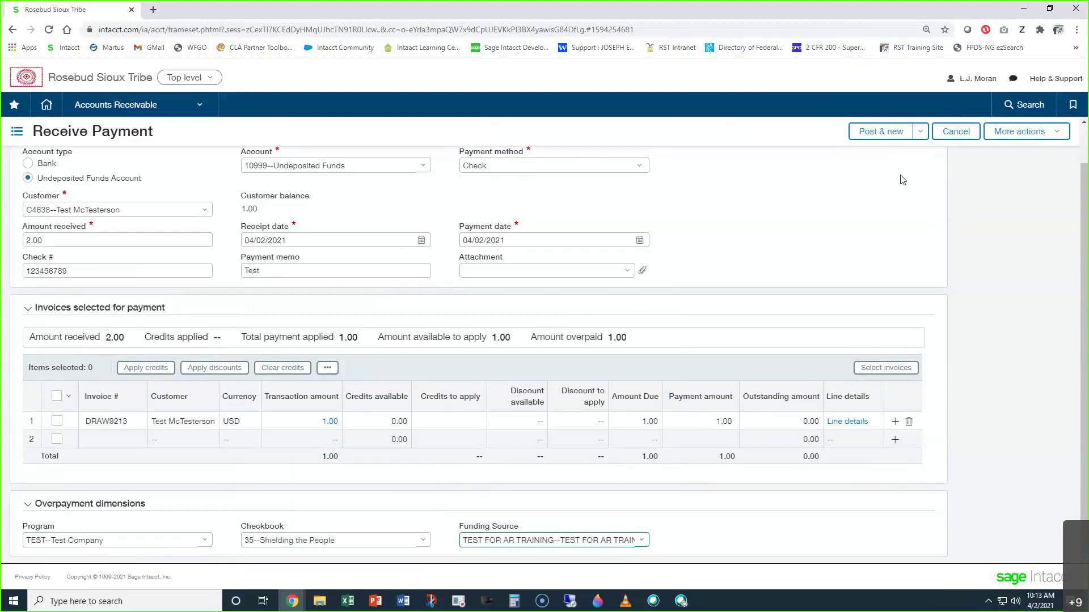
click(873, 132)
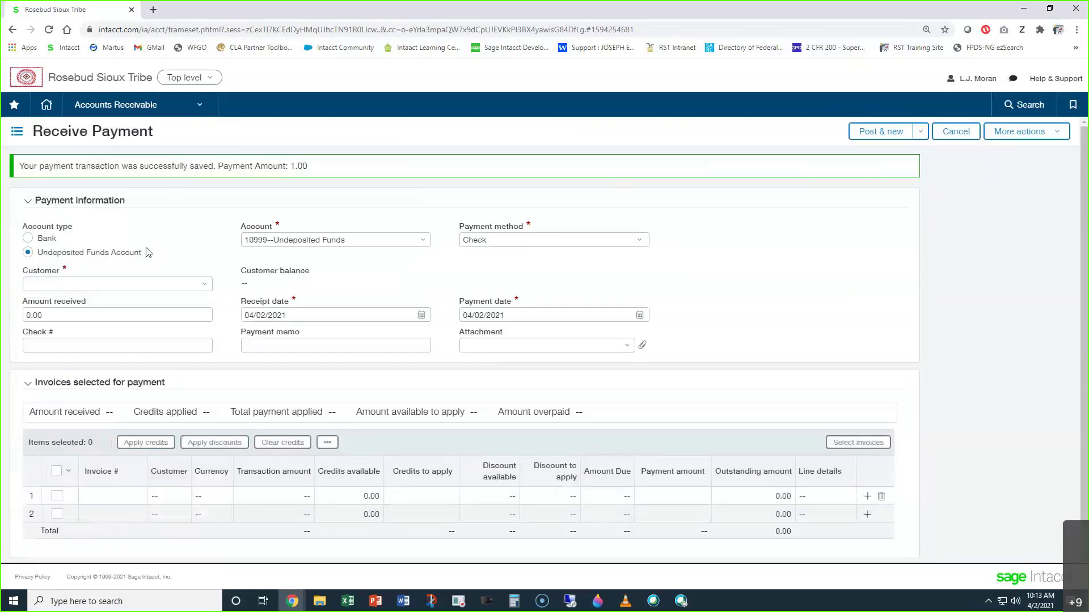
- Select the same test customer in the new payment form to check the customer's balance and open invoices
click(111, 289)
text(t McTest)
click(98, 318)
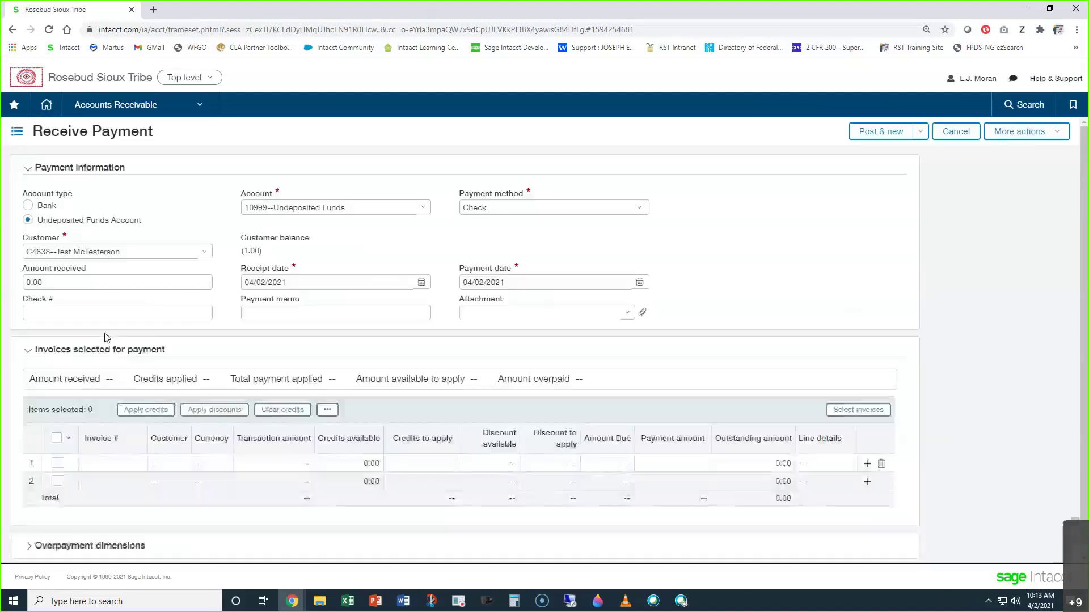
drag(263, 252, 243, 251)
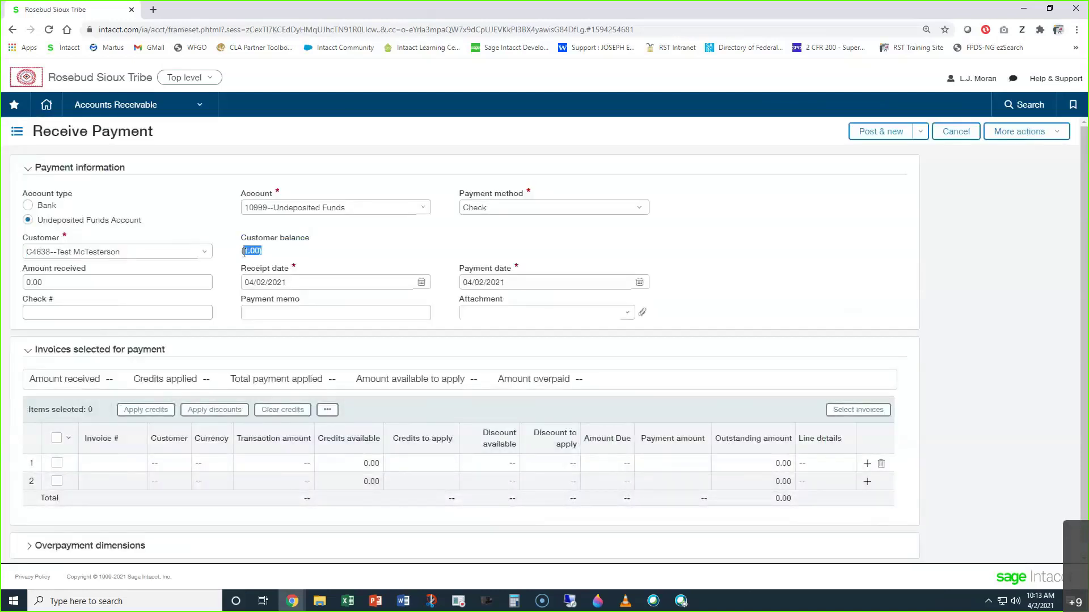
click(867, 413)
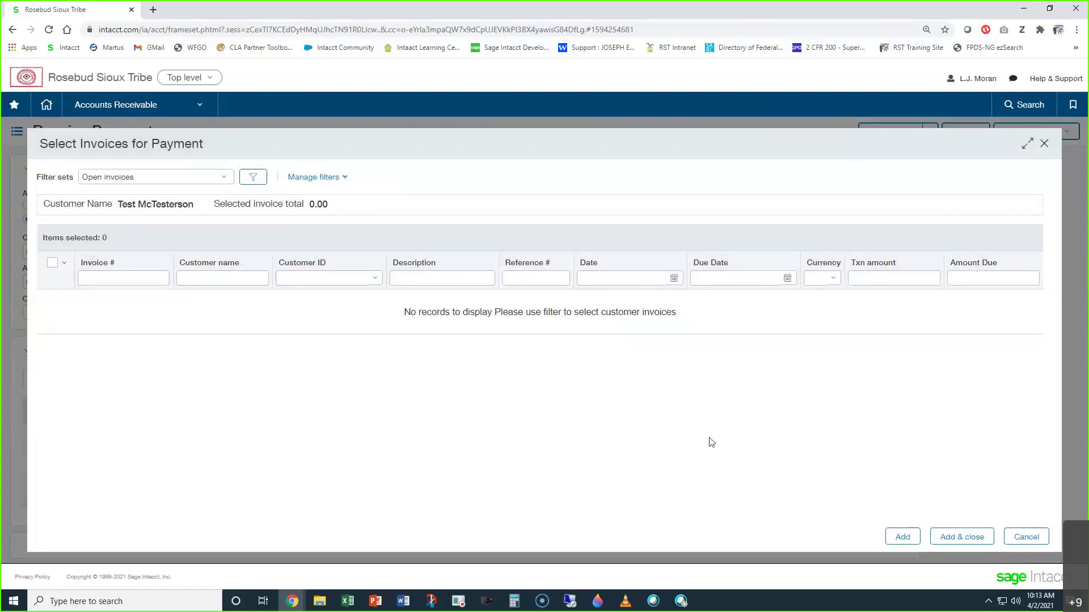
click(1029, 540)
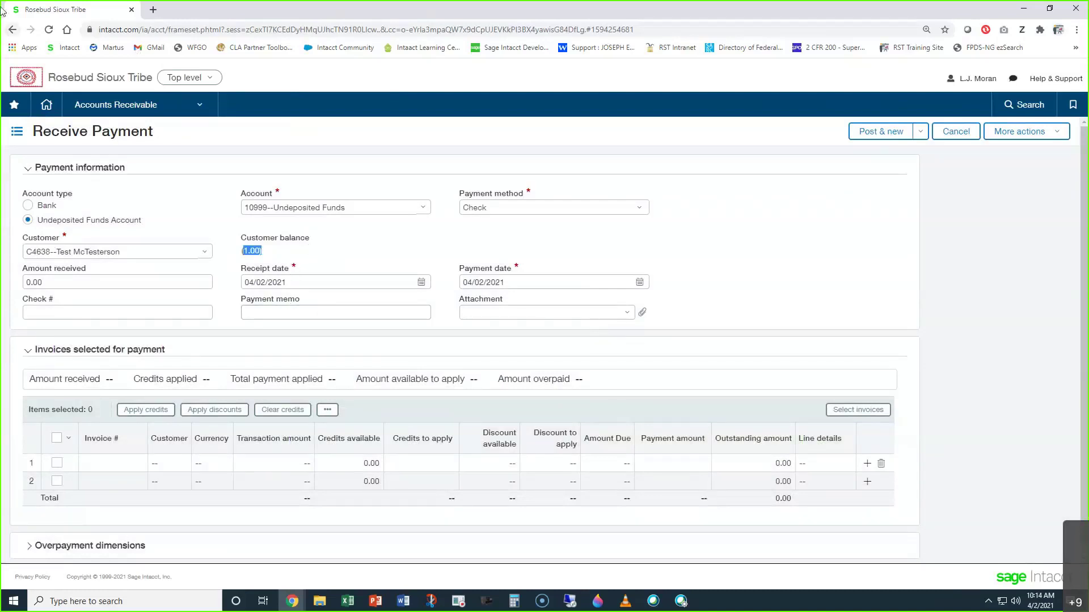
- Open the General Ledger report and set both its start date and end date to 04/02/2021
click(114, 107)
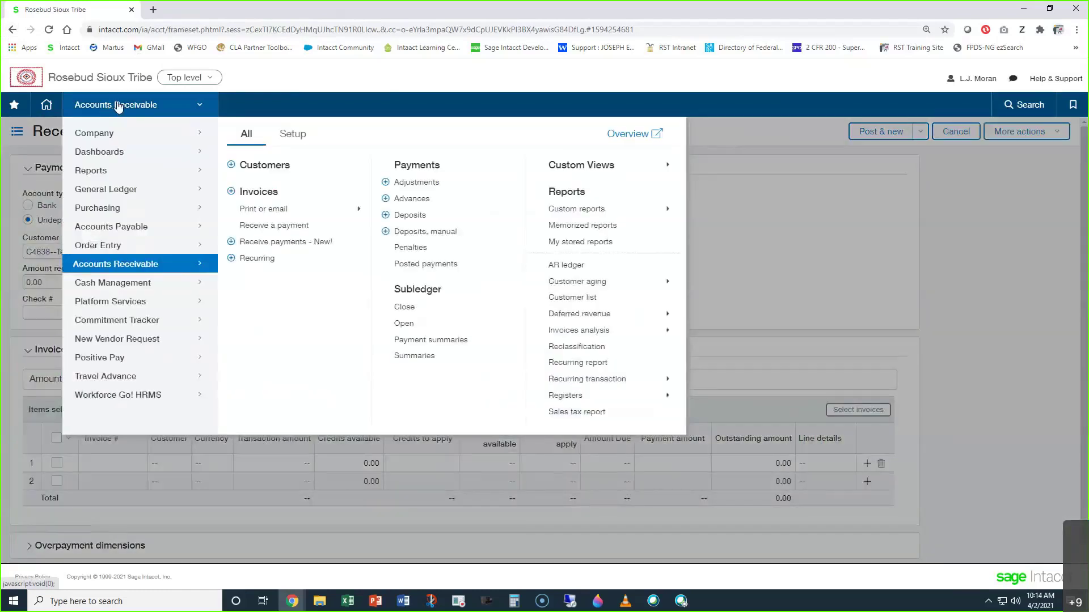
click(135, 196)
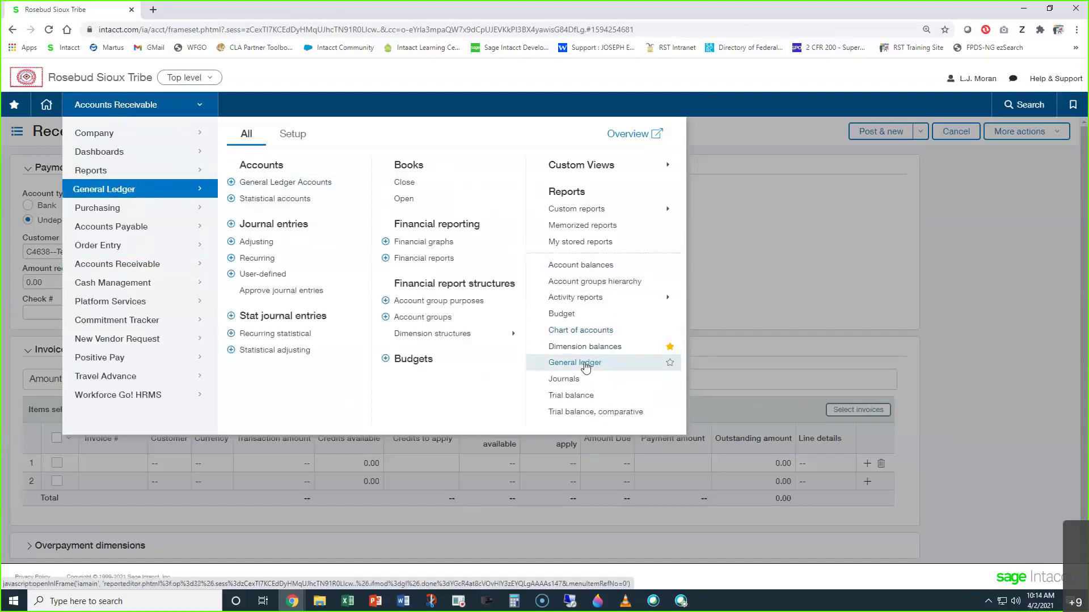
click(589, 368)
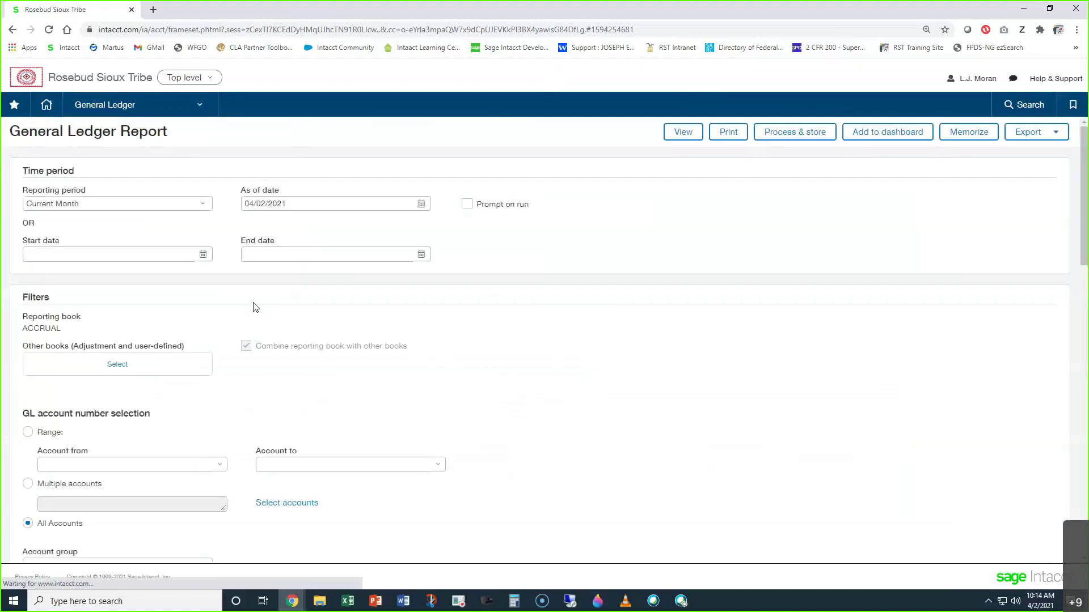
click(128, 255)
text(04/01/2021)
key(Tab)
text(04/02/2021)
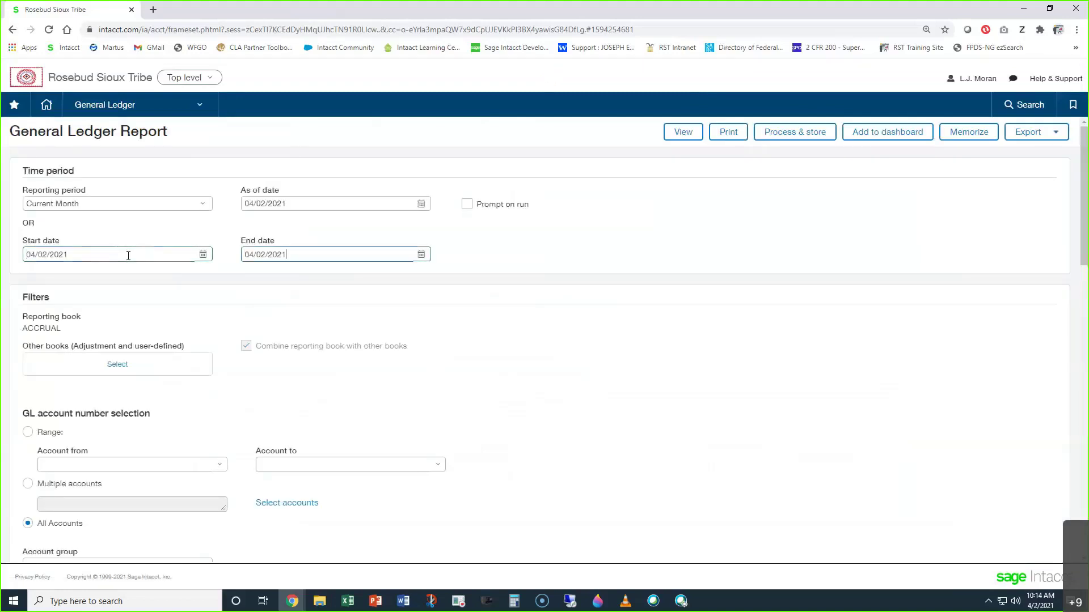
- Filter the report by program TEST--Test Company, checkbook 35--Shielding the People and funding source TEST FOR AR TRAINING
scroll(167, 309, down, 3)
scroll(168, 309, down, 3)
click(59, 354)
text(test)
click(66, 393)
click(68, 402)
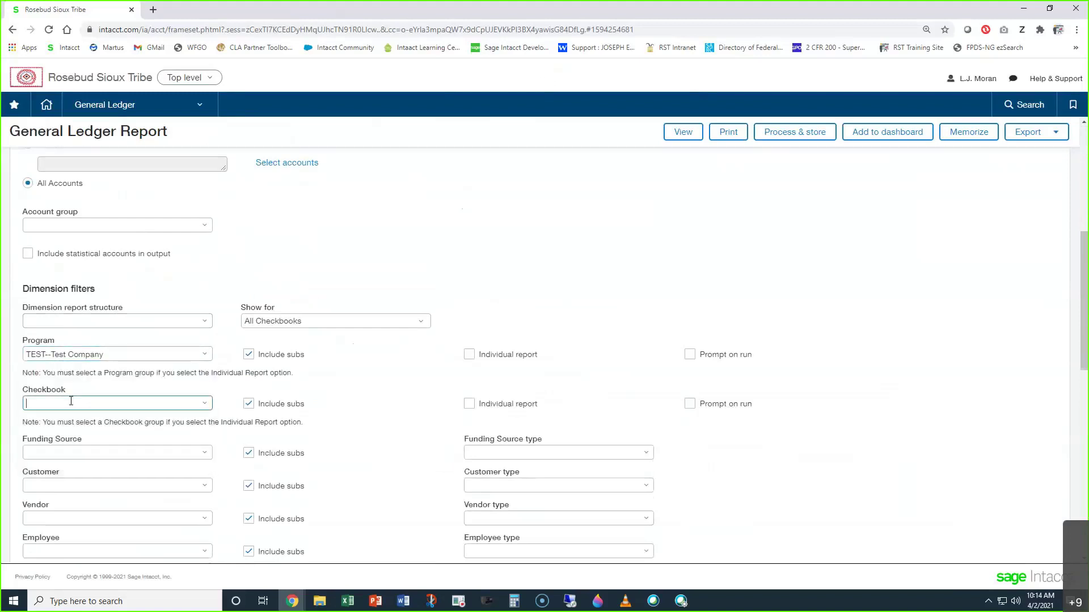
text(35)
click(76, 442)
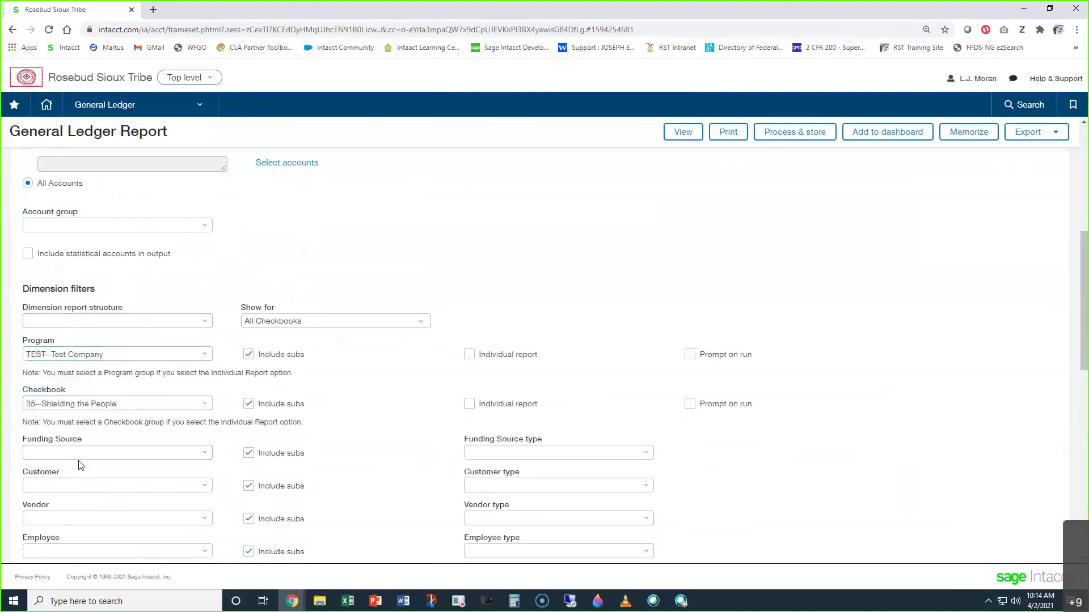
text(test)
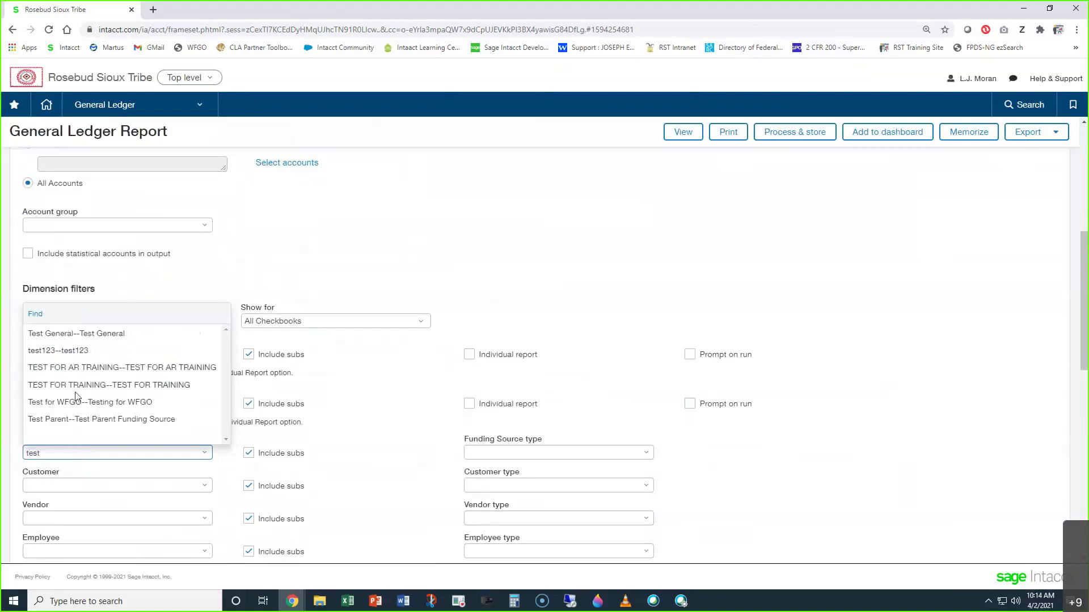
click(76, 367)
- Filter the report by the test customer and view it for all accounts
click(77, 487)
text(test)
click(83, 522)
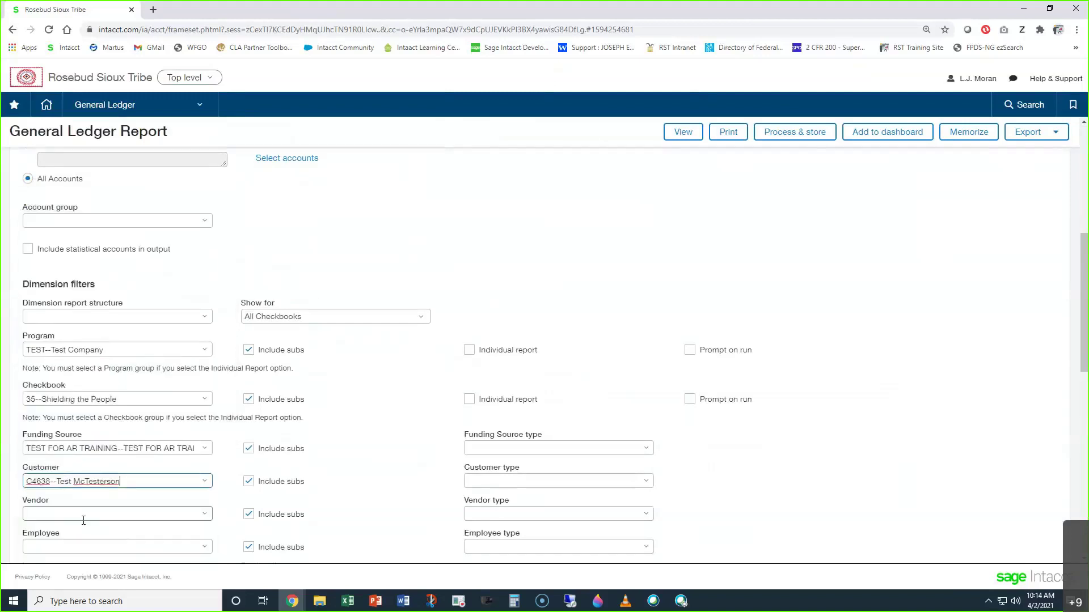
click(684, 135)
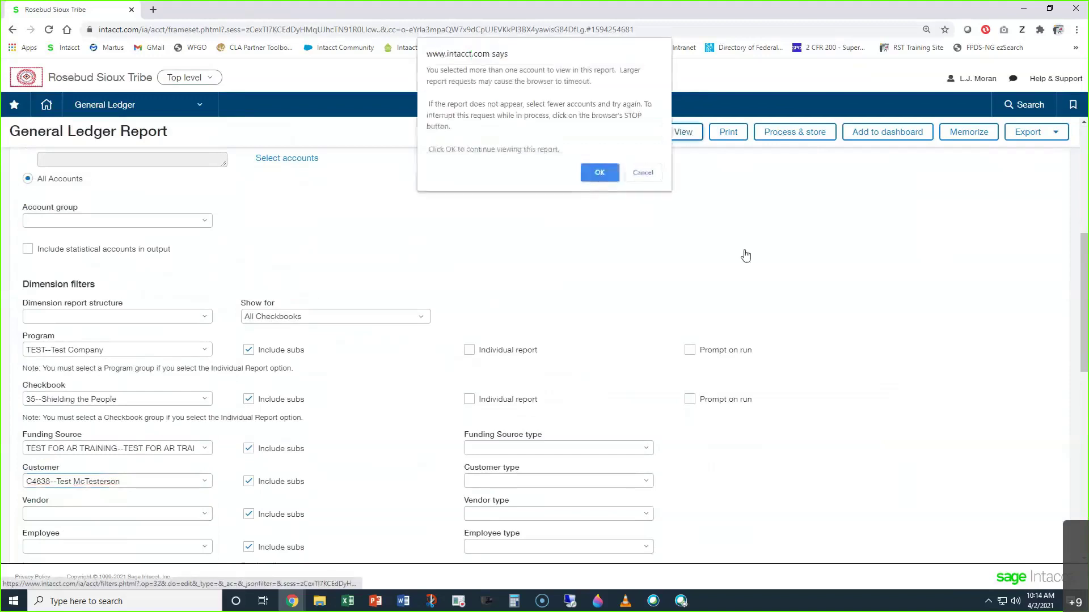
click(600, 173)
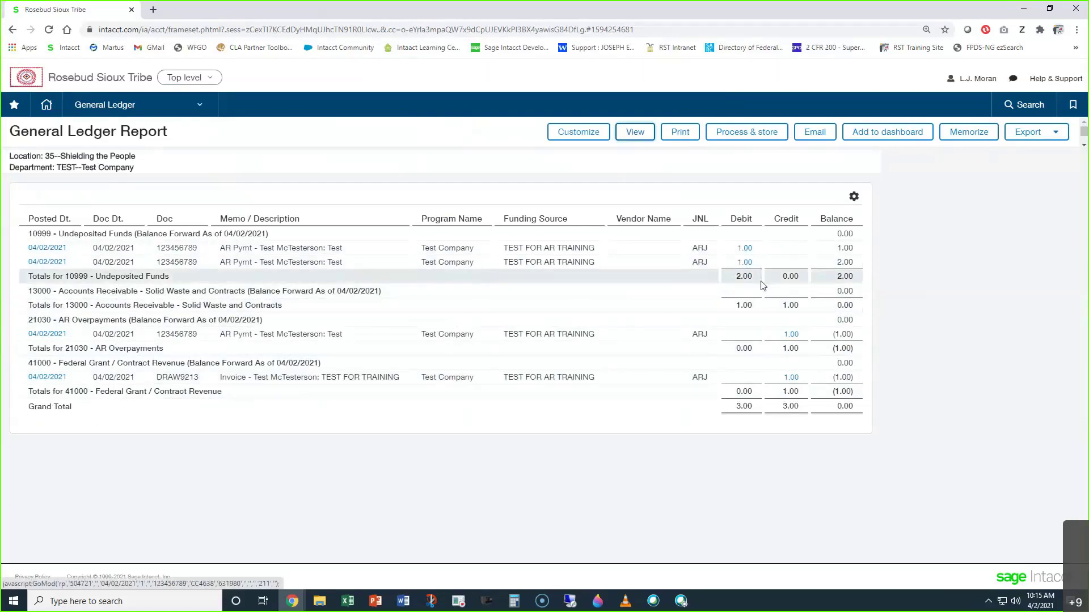
- Examine the credits in the Accounts Receivable and AR Overpayments accounts of the report
drag(801, 305, 784, 301)
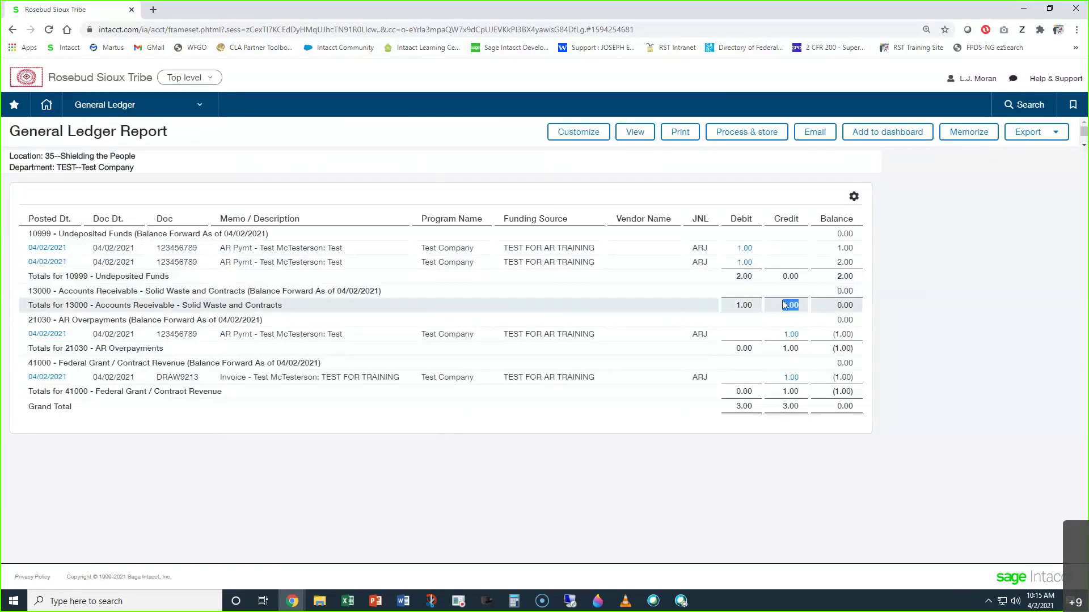
click(802, 339)
drag(802, 339, 781, 335)
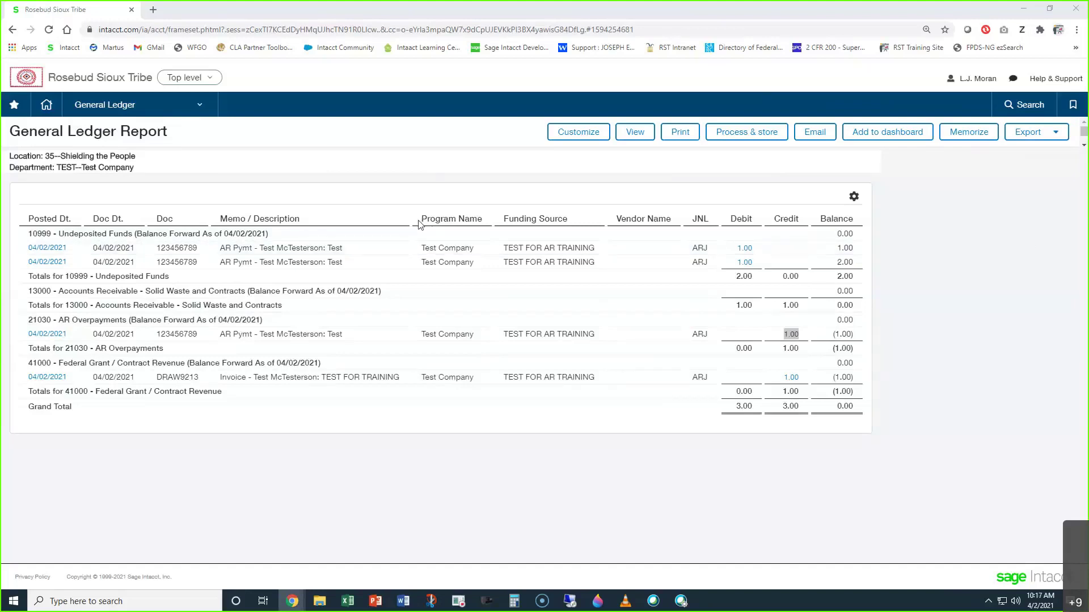
- Open the Receipts Register report from the Accounts Receivable registers
click(133, 112)
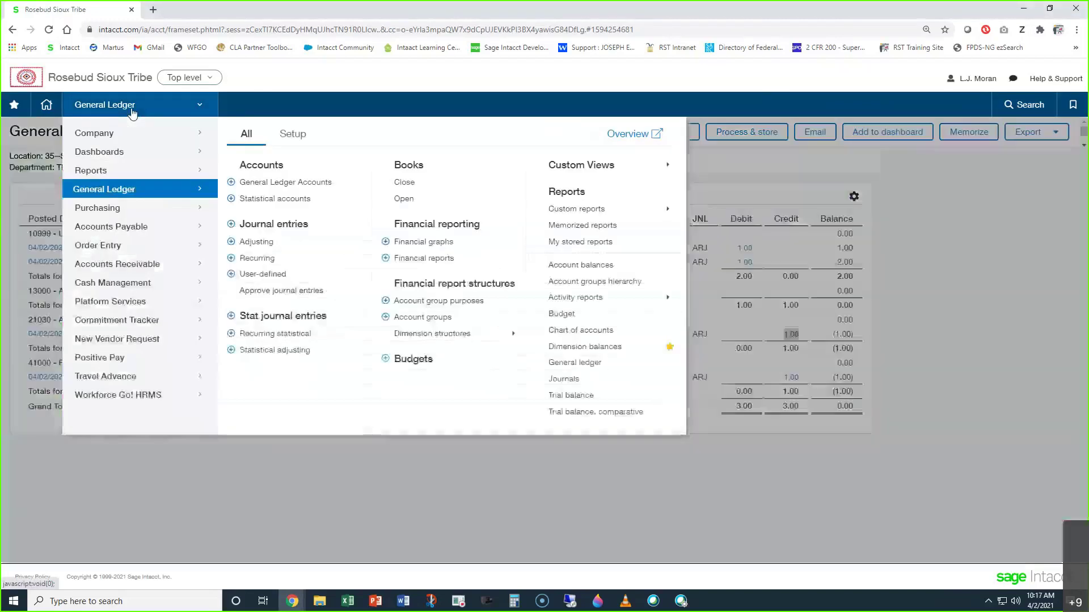
click(178, 271)
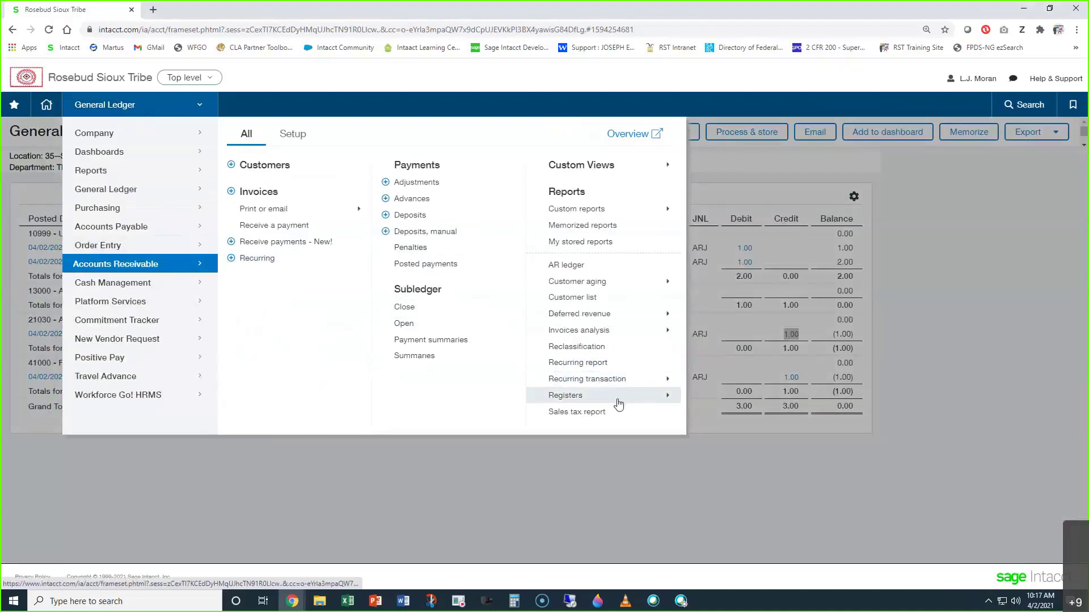
click(620, 401)
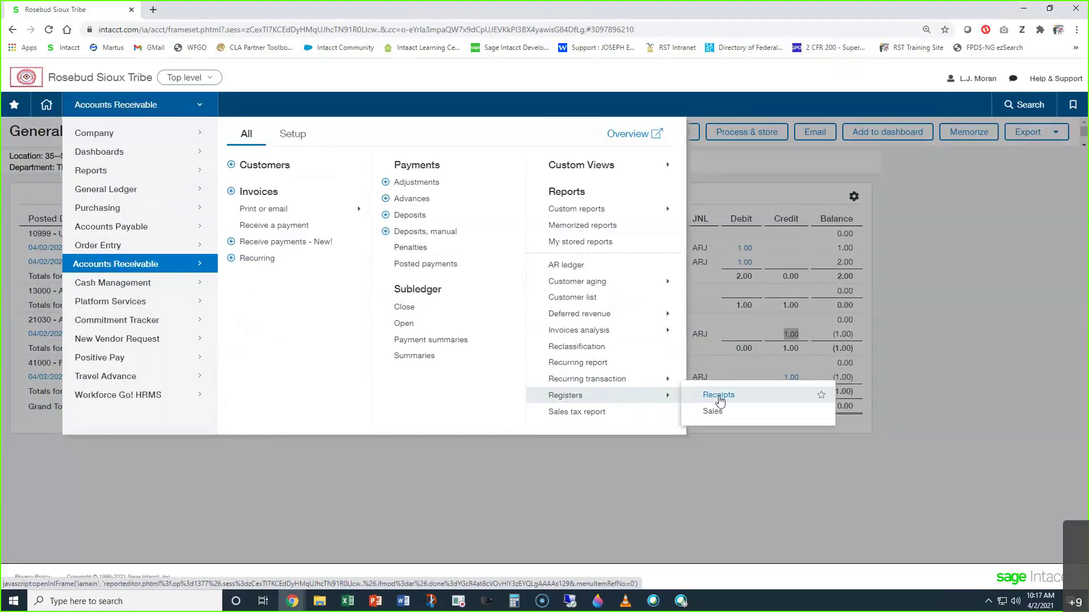
click(718, 396)
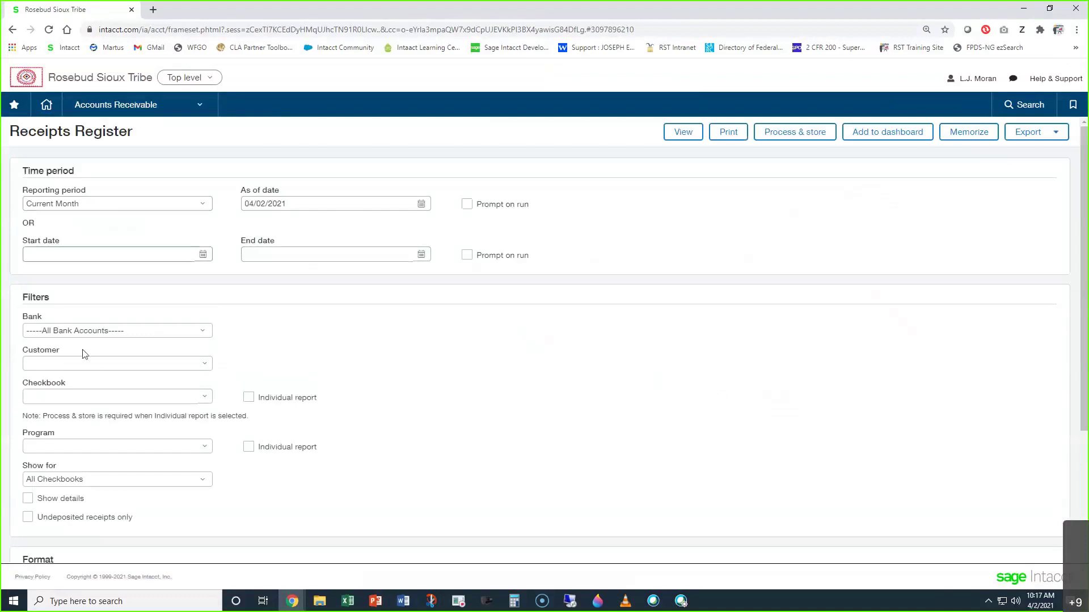
- Filter the Receipts Register by checkbook 35--Shielding the People and program TEST--Test Company, and view the report
click(61, 394)
text(35)
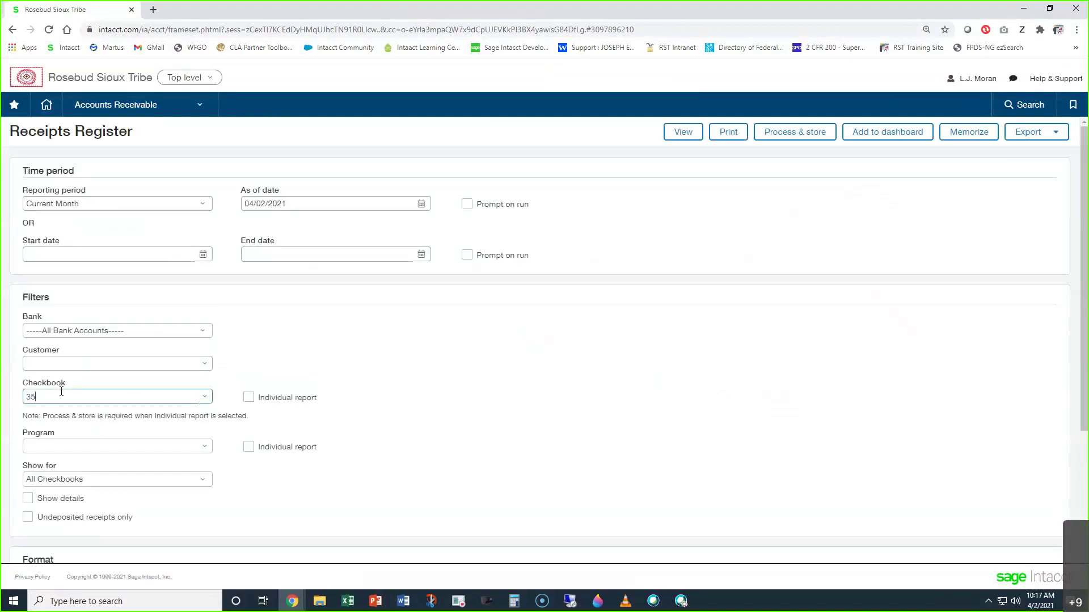
click(86, 439)
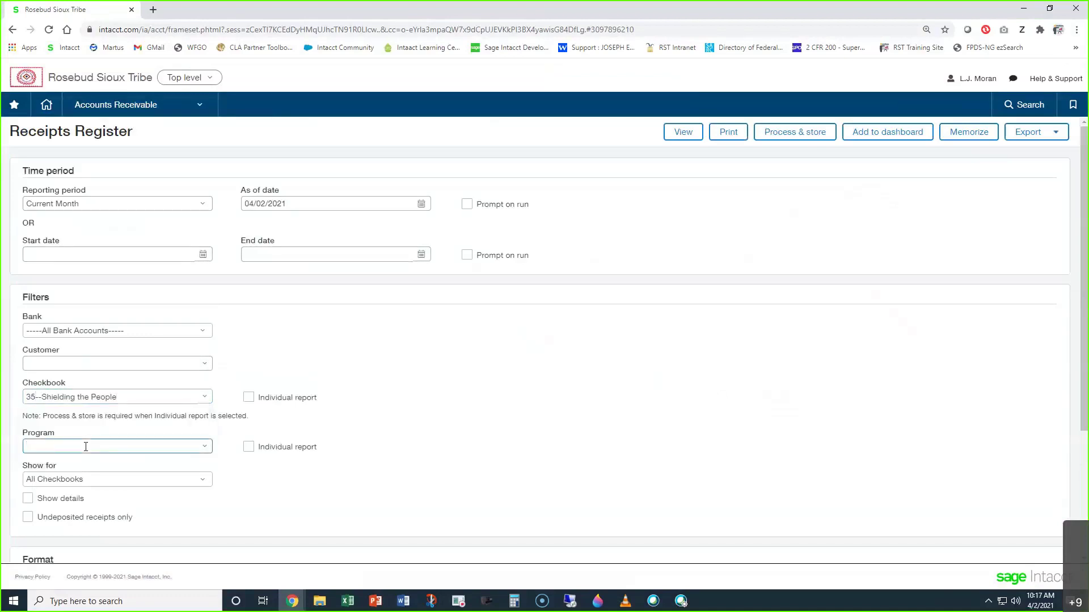
text(test)
click(91, 485)
click(673, 134)
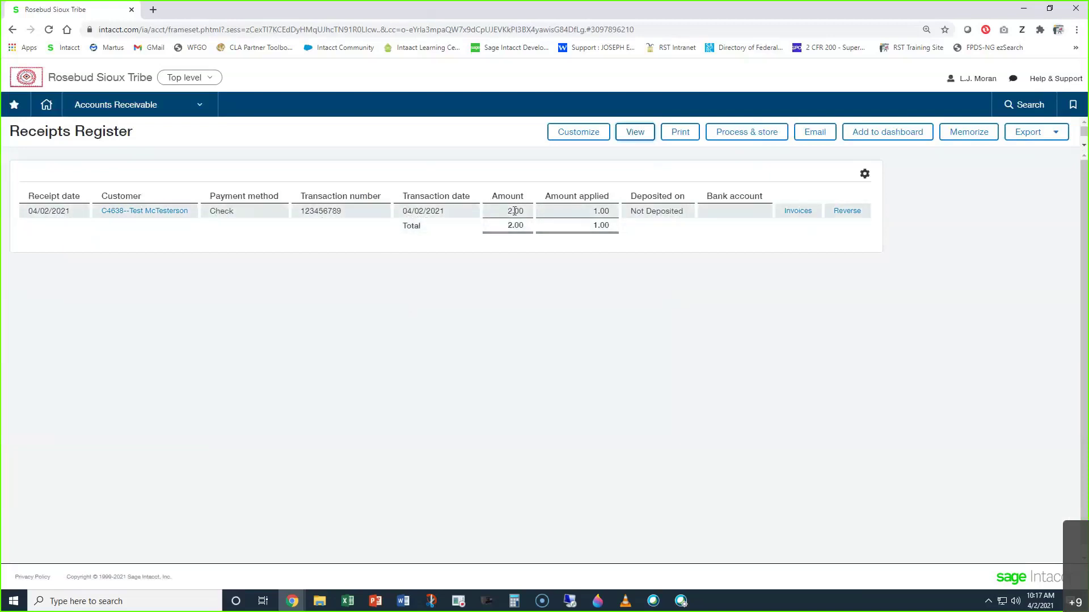
- Examine the receipt's amount, amount applied and deposit status in the Receipts Register
drag(509, 210, 524, 211)
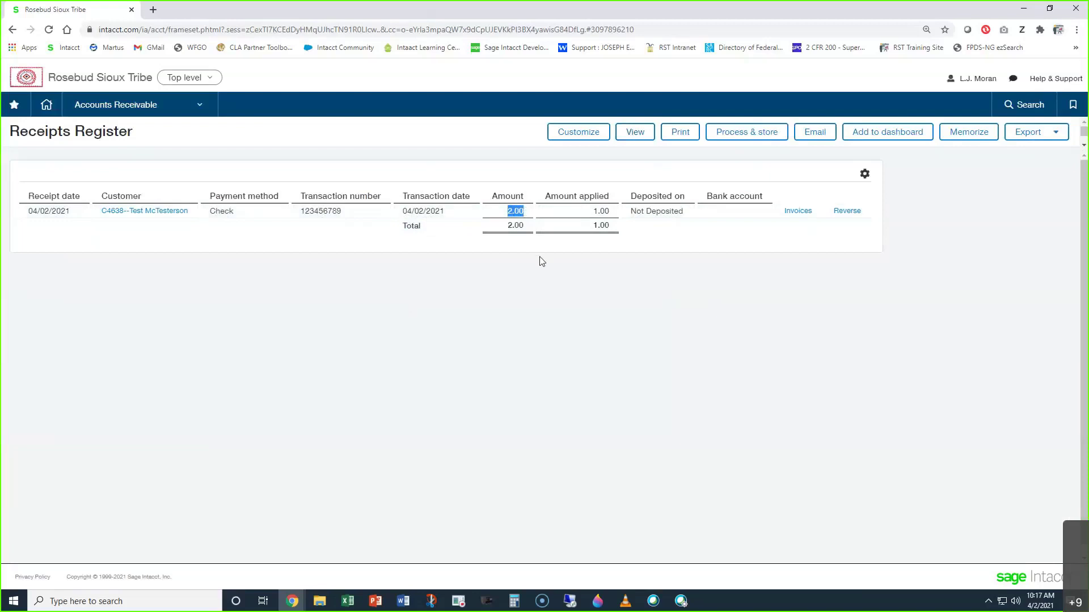
drag(591, 211, 683, 209)
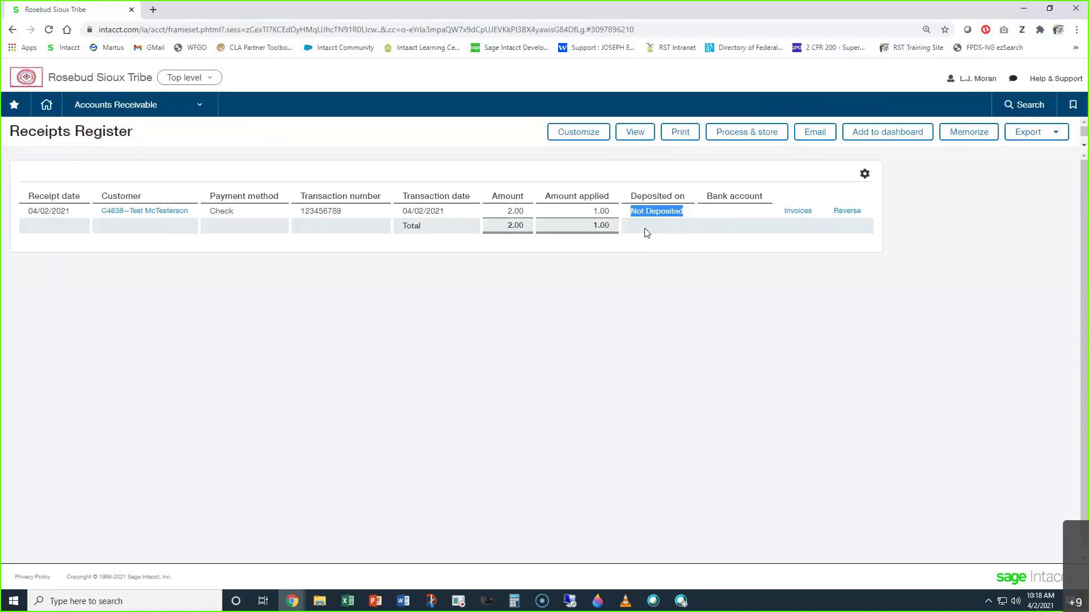
click(648, 212)
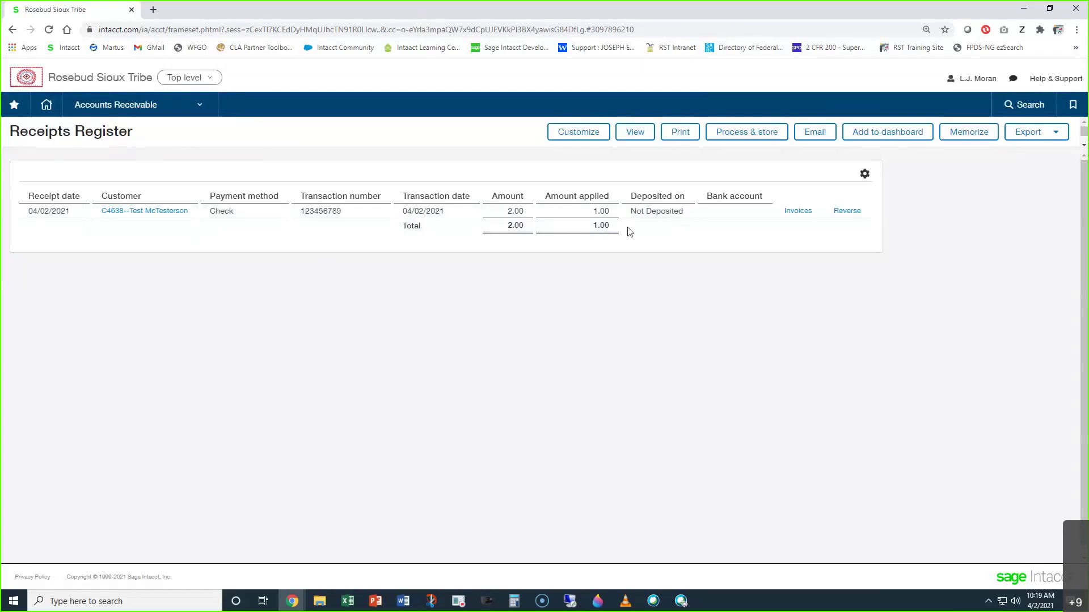
- Open the invoices linked to the receipt, check the invoice number, and close the Sales Register window
click(798, 211)
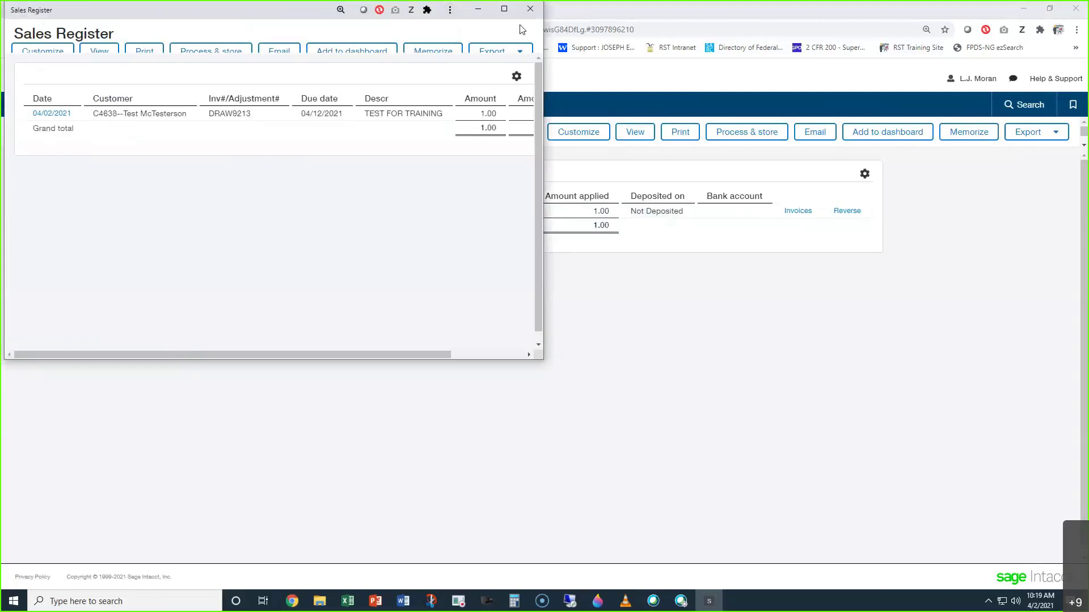
drag(253, 117, 208, 117)
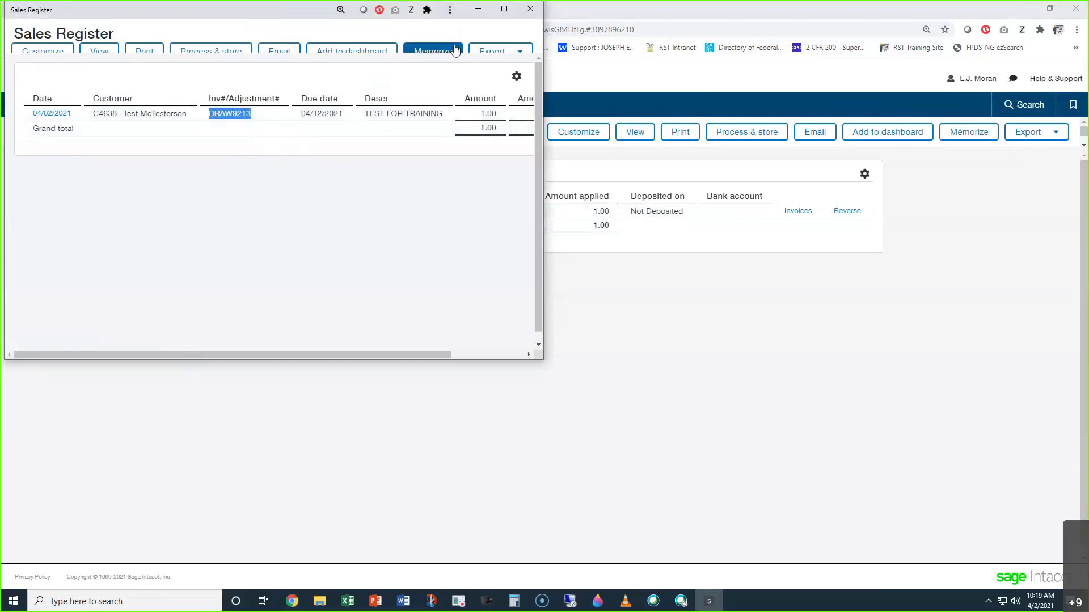
click(530, 9)
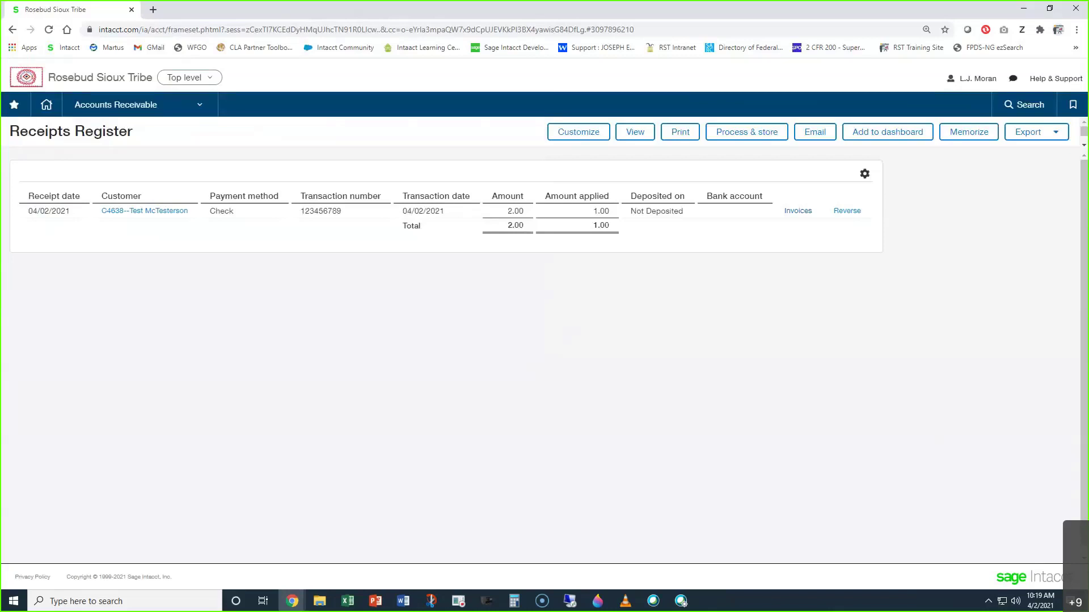
- Rerun the Receipts Register with details shown and examine the receipt's GL account and memo
click(577, 131)
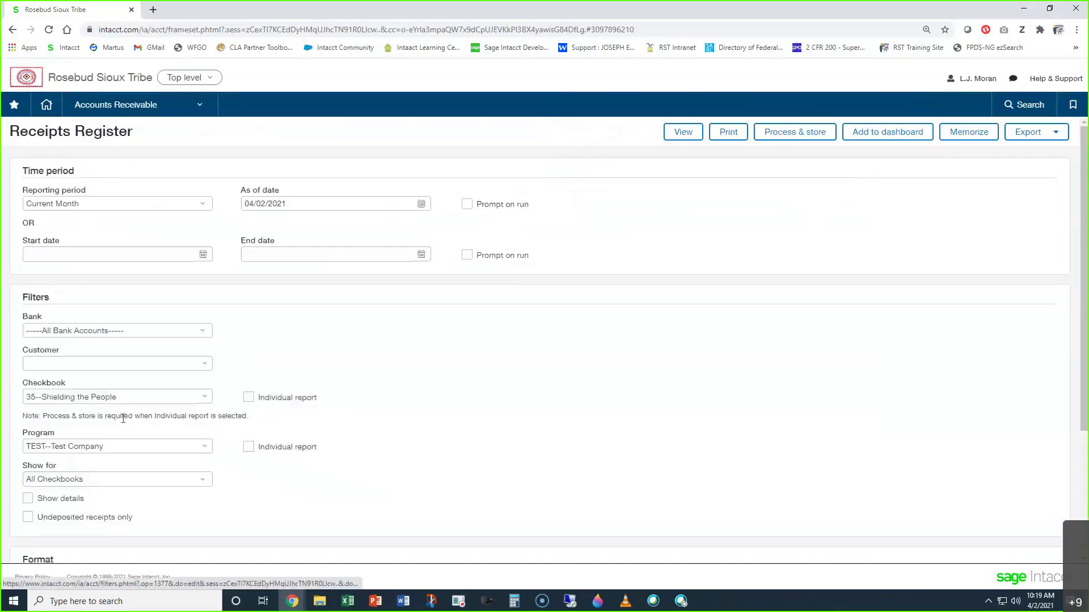
scroll(123, 417, down, 3)
click(28, 328)
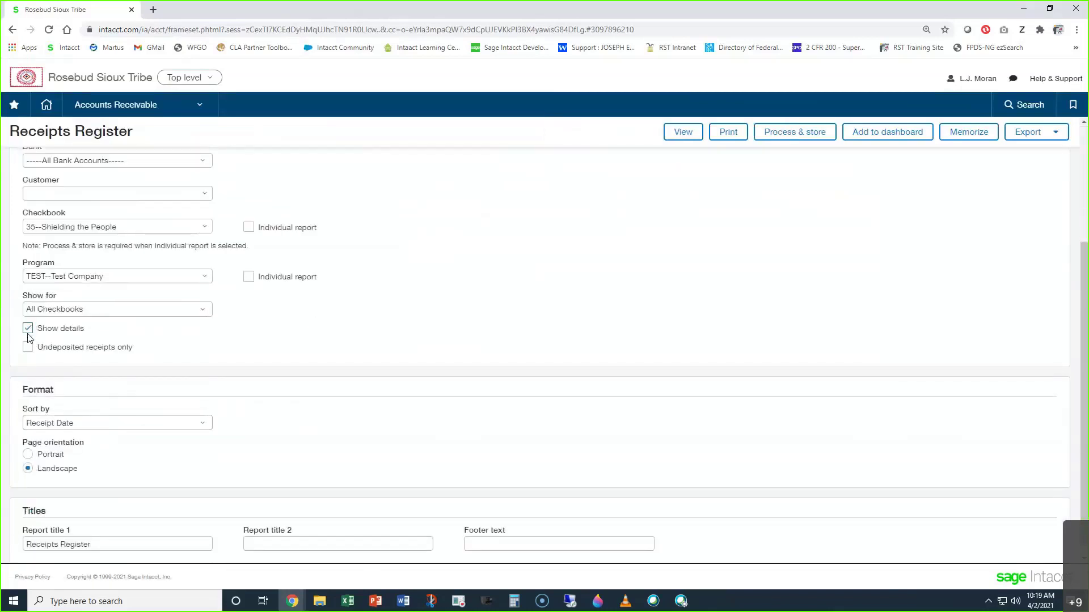
click(683, 132)
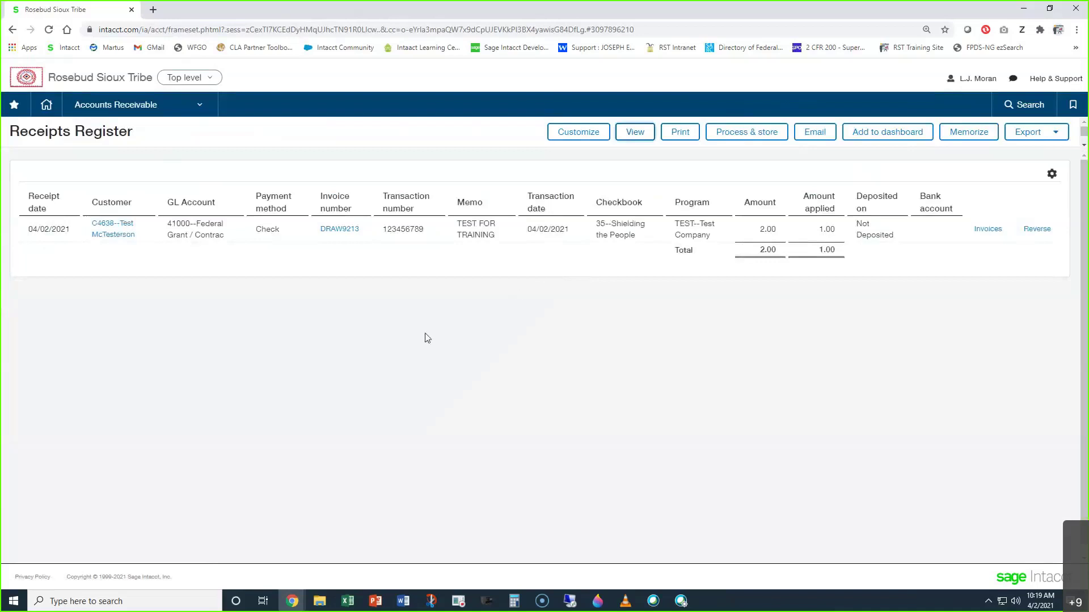
drag(169, 207, 195, 226)
drag(496, 224, 472, 225)
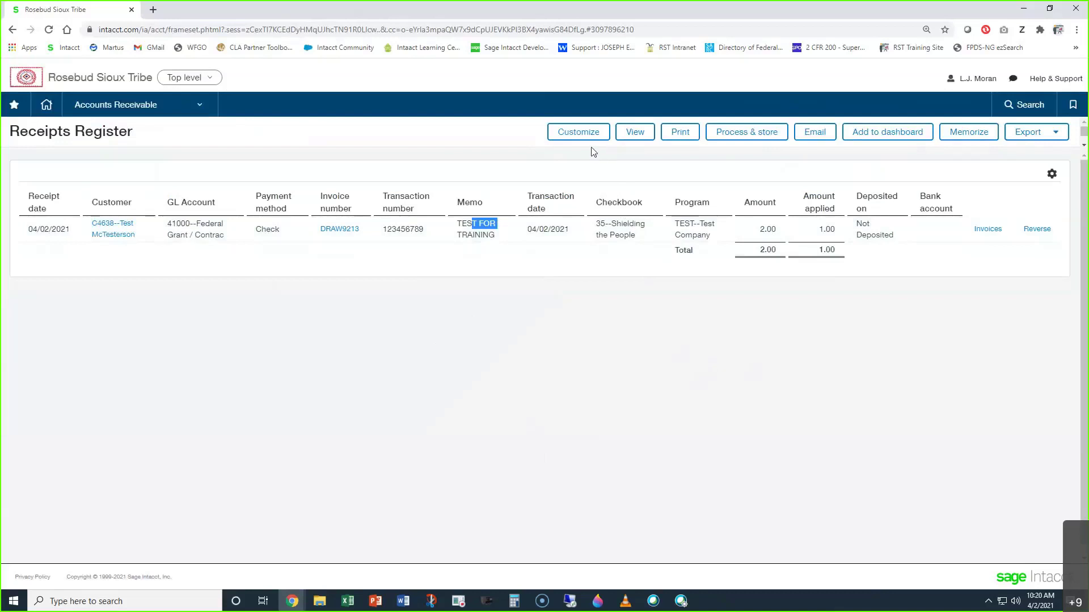
- Restrict the Receipts Register to undeposited receipts only and view it again
click(579, 134)
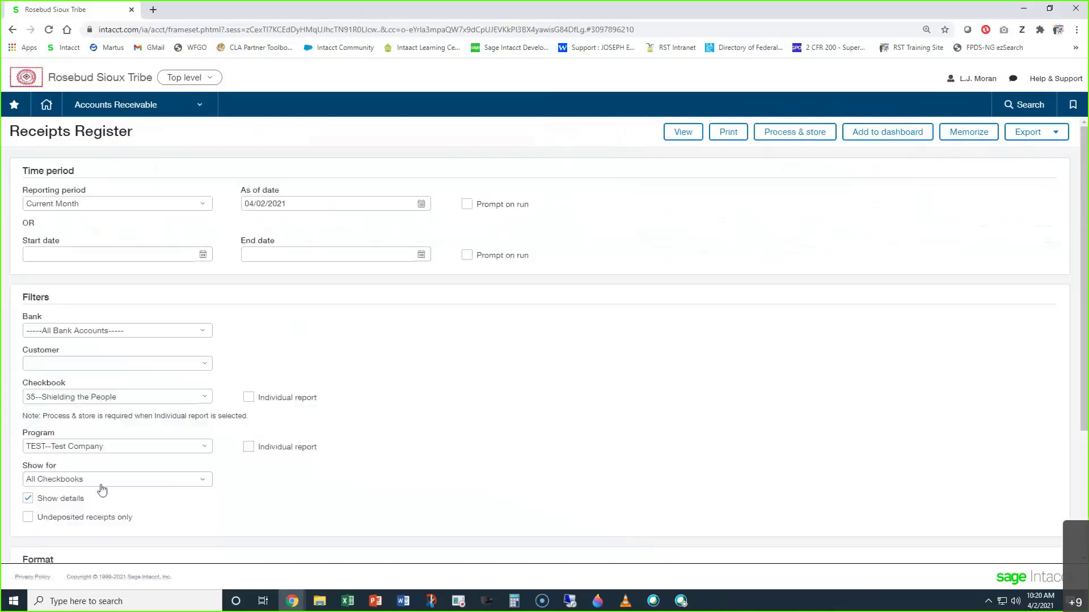
click(29, 519)
click(683, 133)
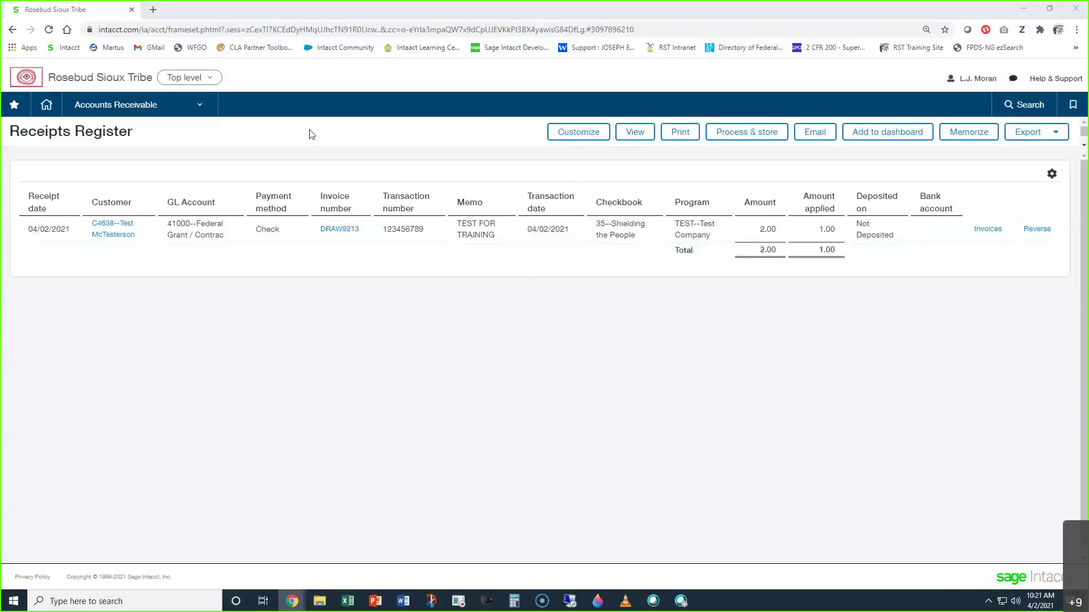
- Open the General Ledger's Dimension Balances report and look over its time period options
click(116, 105)
mouse_move(129, 191)
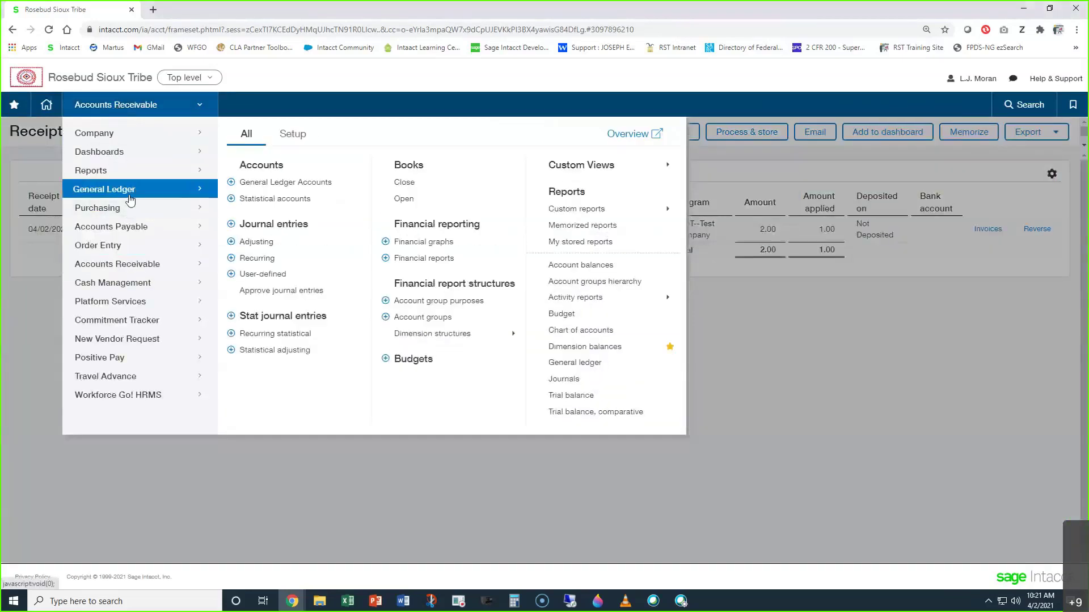
click(570, 349)
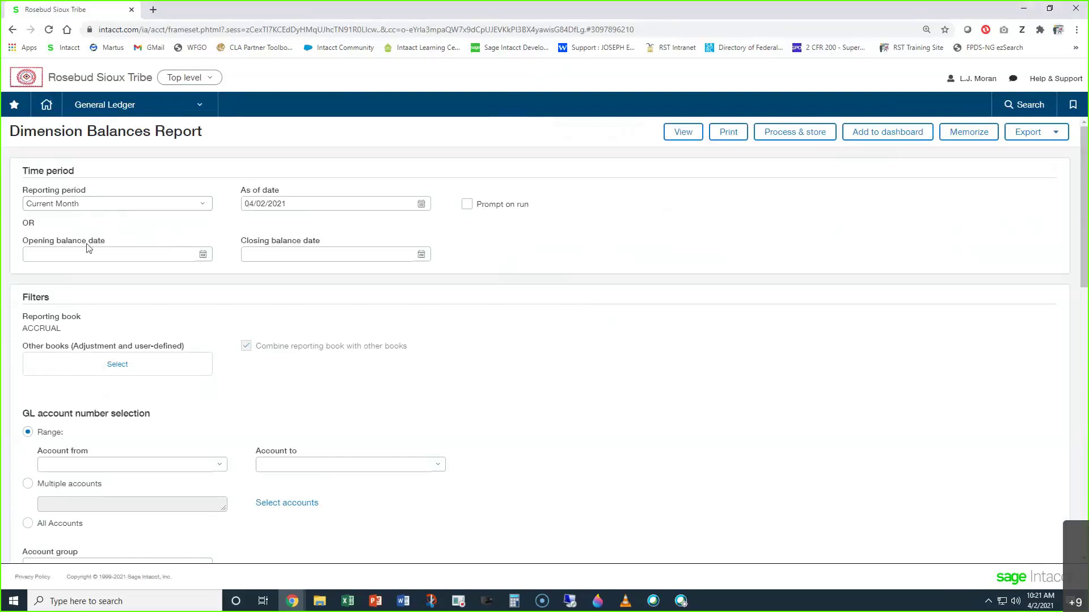
click(80, 211)
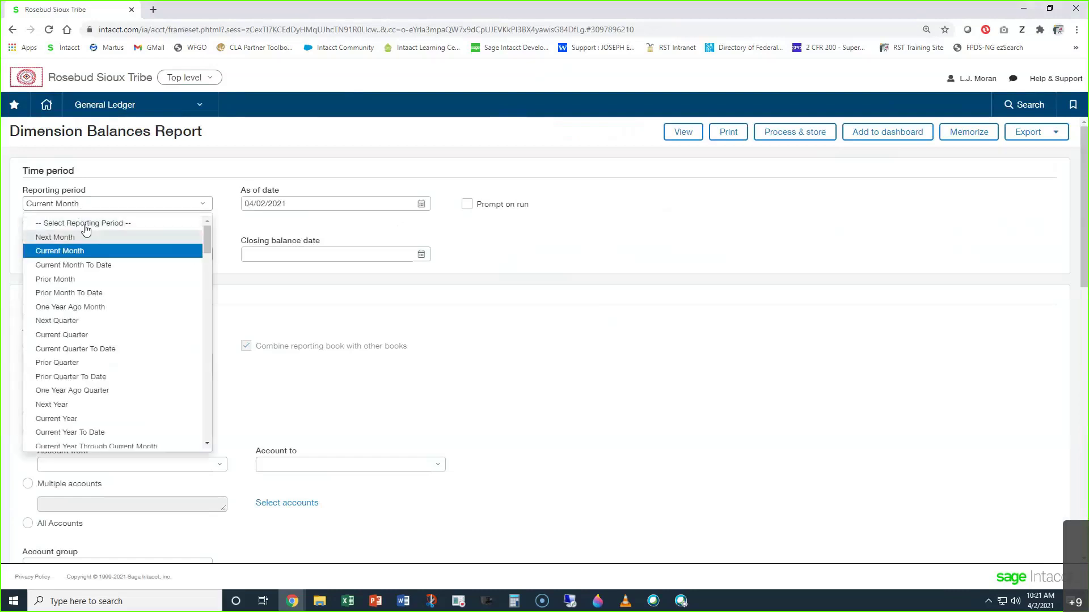
click(167, 173)
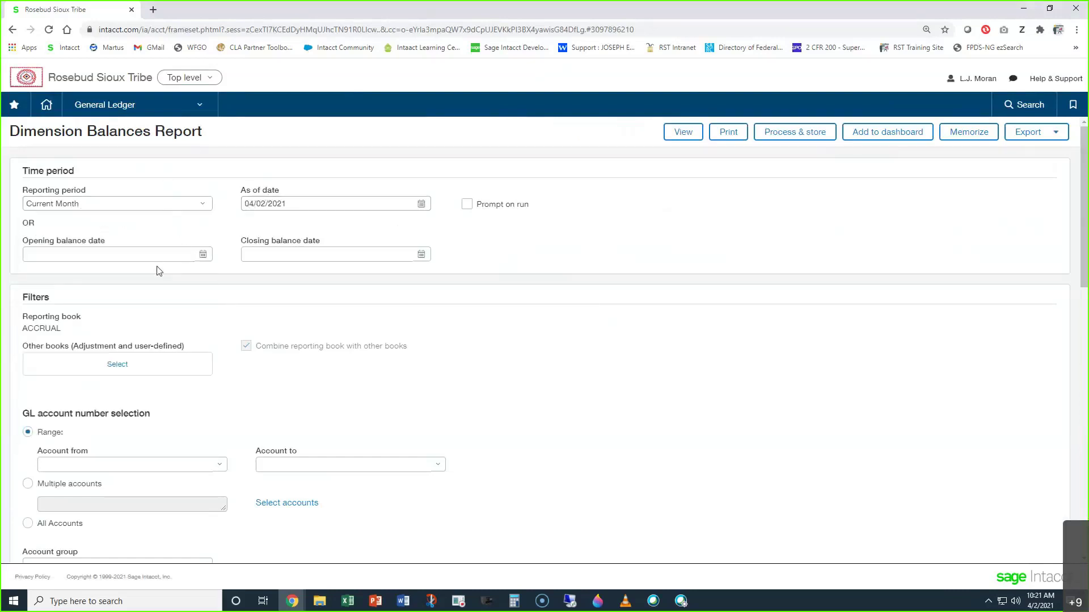
click(276, 257)
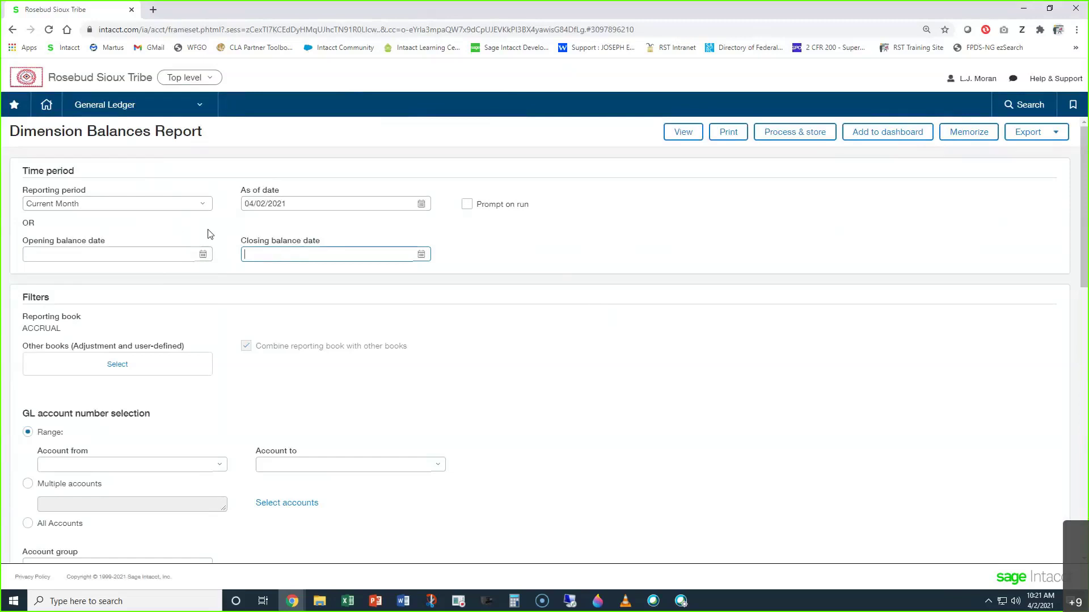
scroll(199, 295, down, 1)
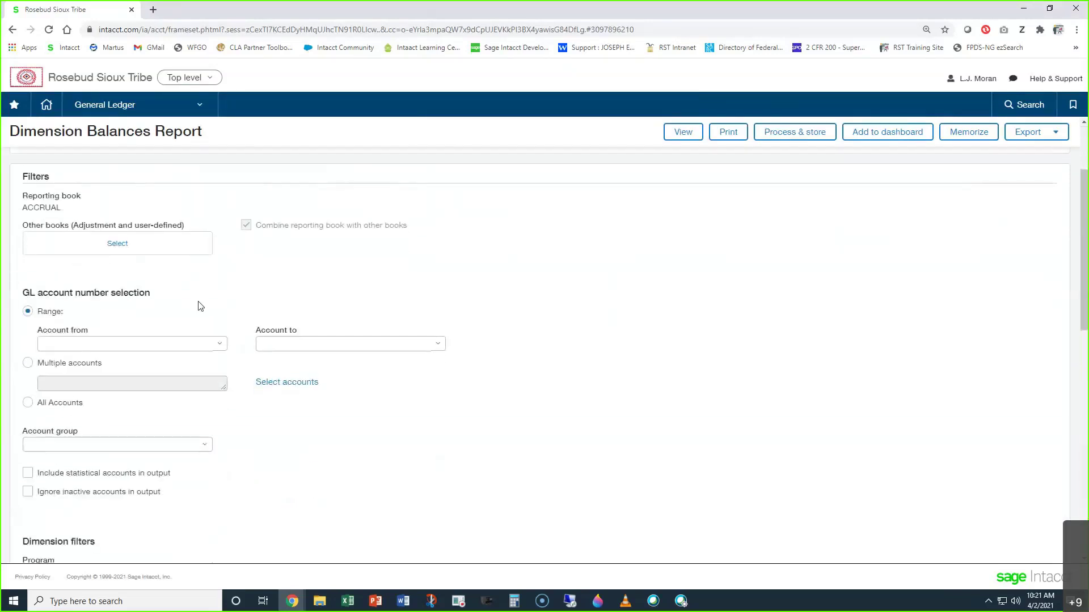
- Set the report to use multiple accounts and add GL account 13000--Accounts Receivable - Solid Waste and Contracts
click(123, 295)
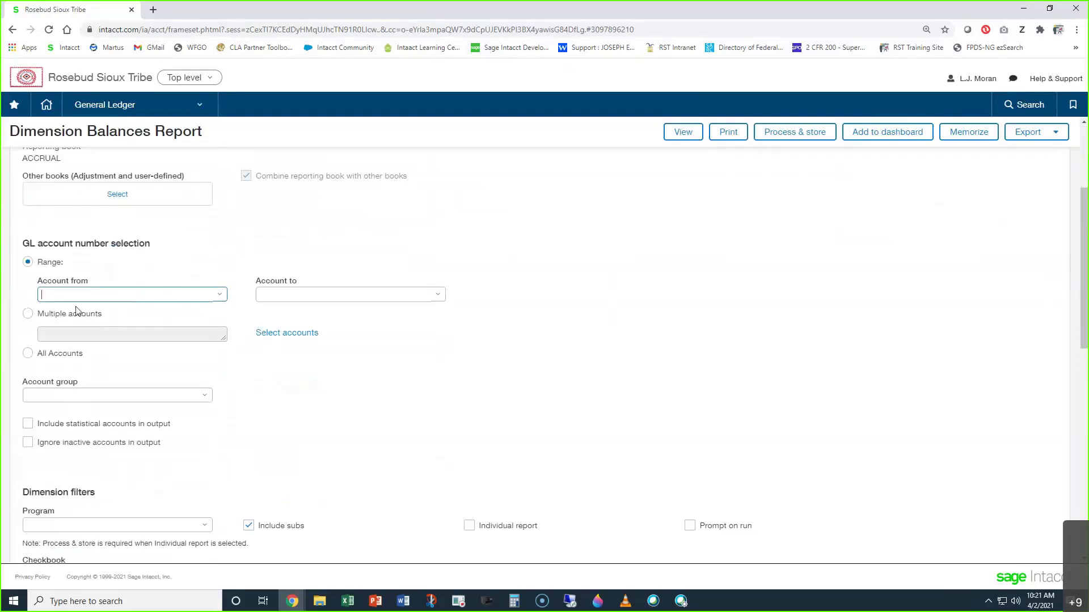
click(280, 334)
click(534, 341)
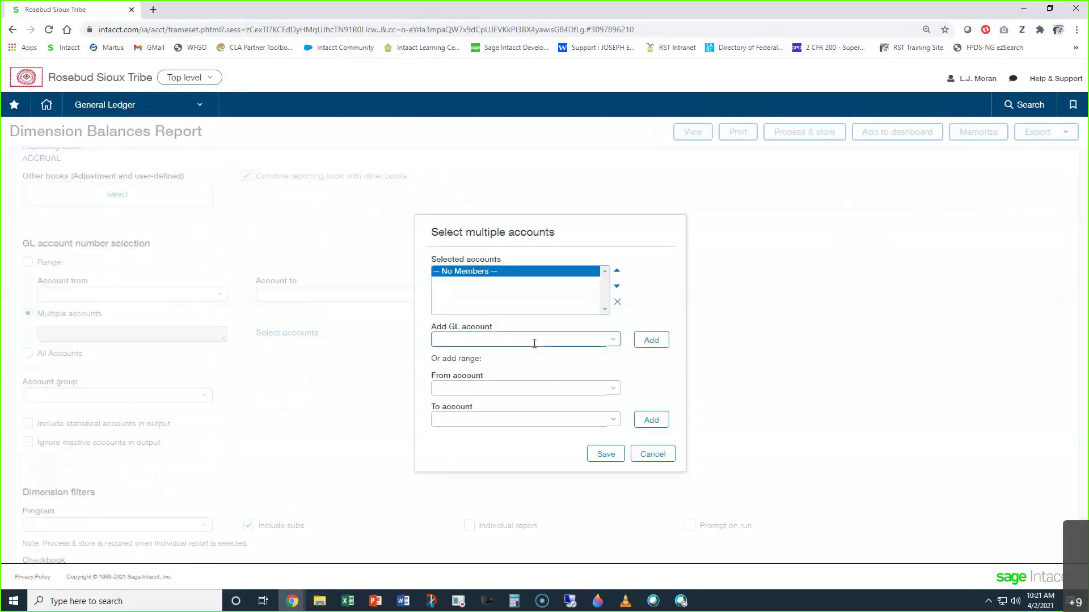
text(1300)
click(559, 380)
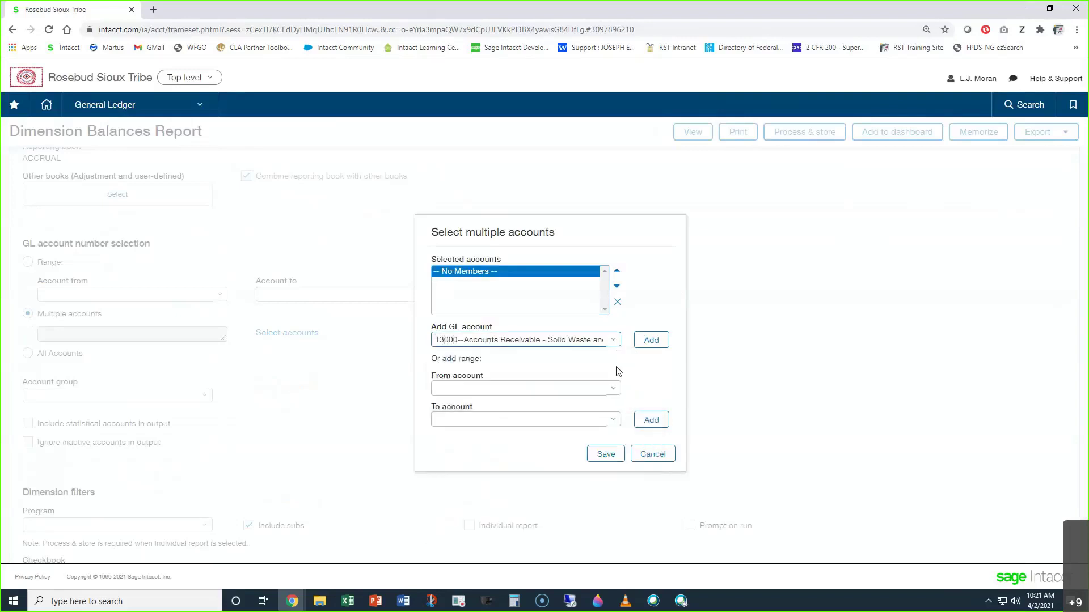
click(650, 340)
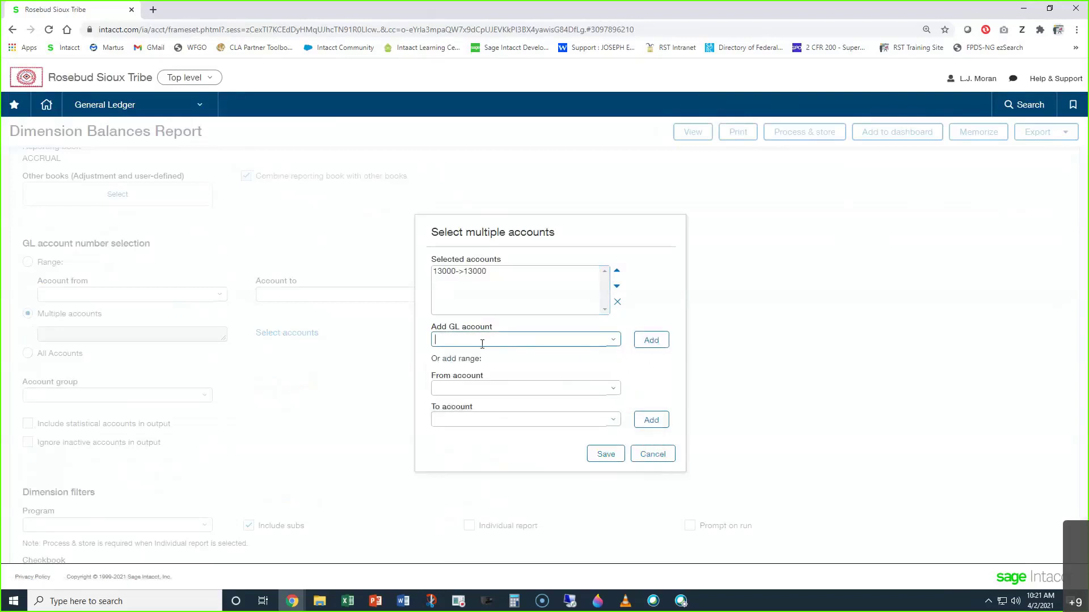
- Add GL account 12500--Accounts Receivable to the selected accounts
text(12050)
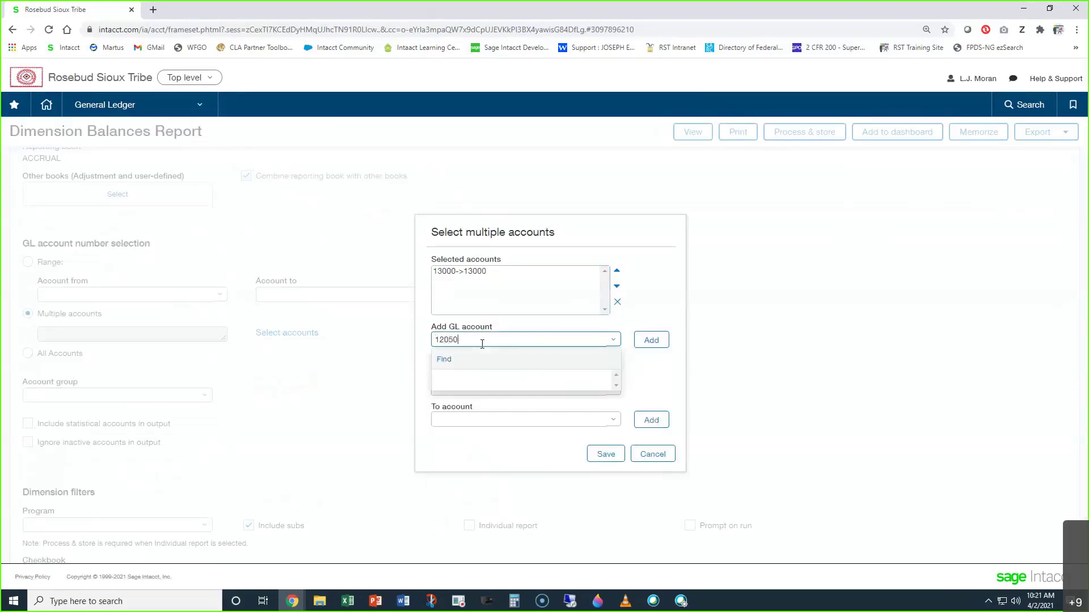
key(BackSpace)
key(BackSpace)
key(BackSpace)
text(5)
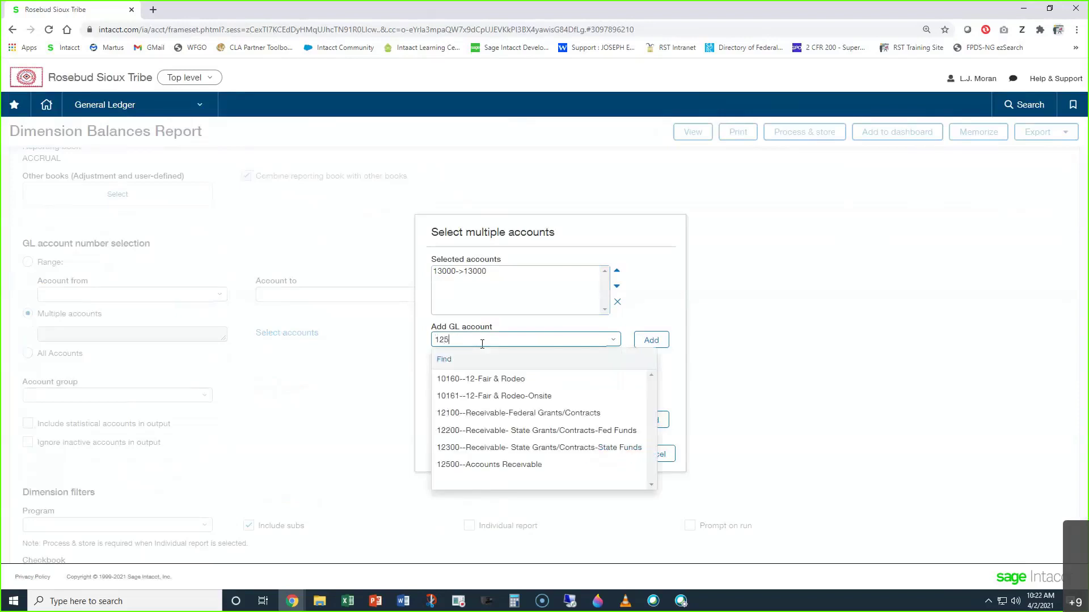
click(505, 377)
click(649, 340)
- Add GL accounts 21025--AR Advances and 21030--AR Overpayments to the selected accounts
text(ar)
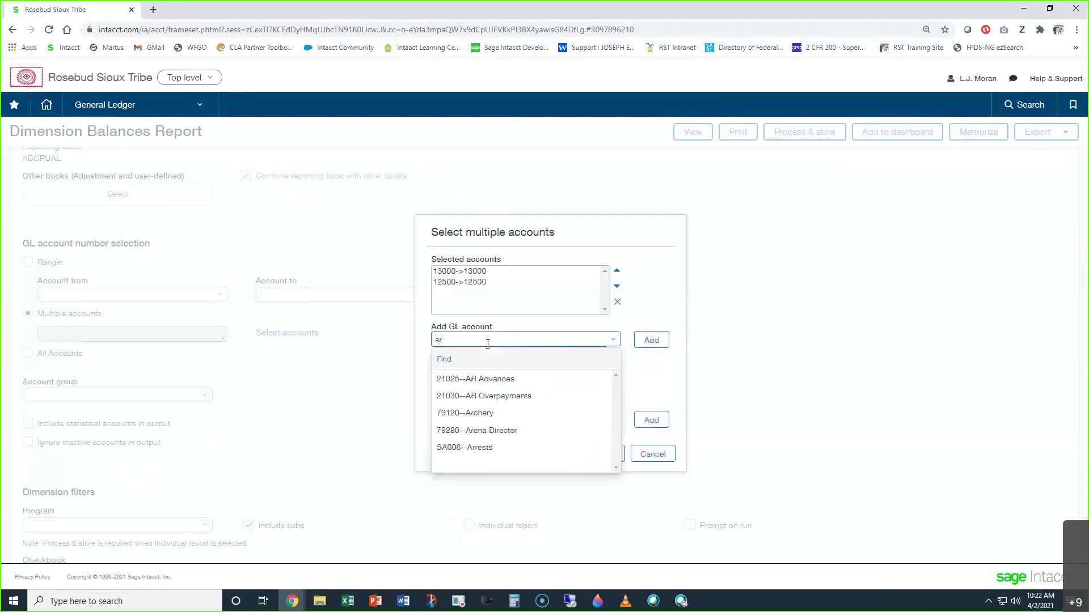
click(499, 379)
click(647, 342)
text(ar ov)
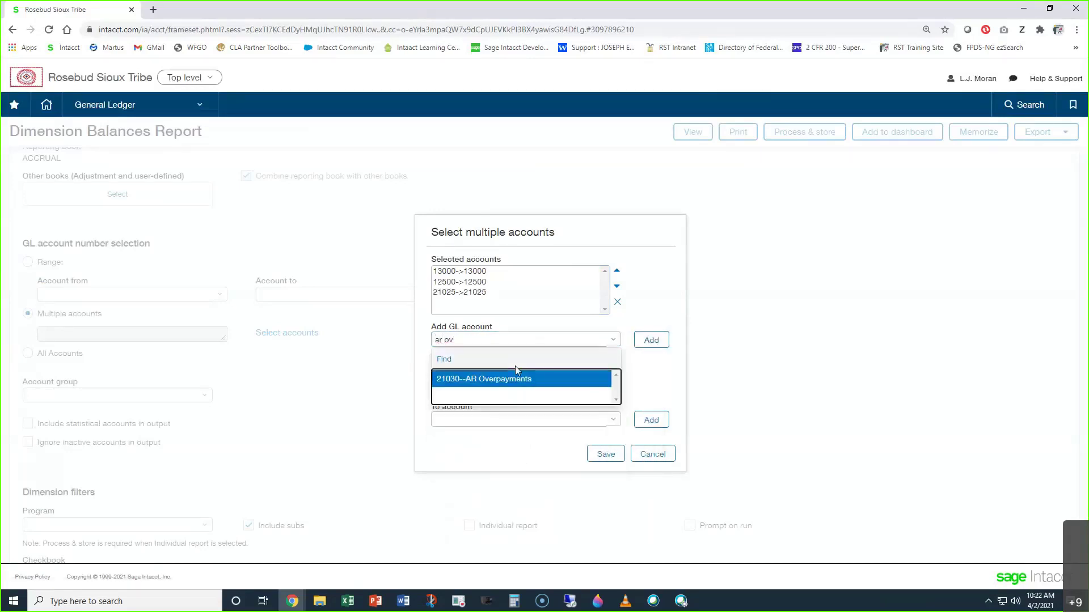
click(516, 378)
click(651, 341)
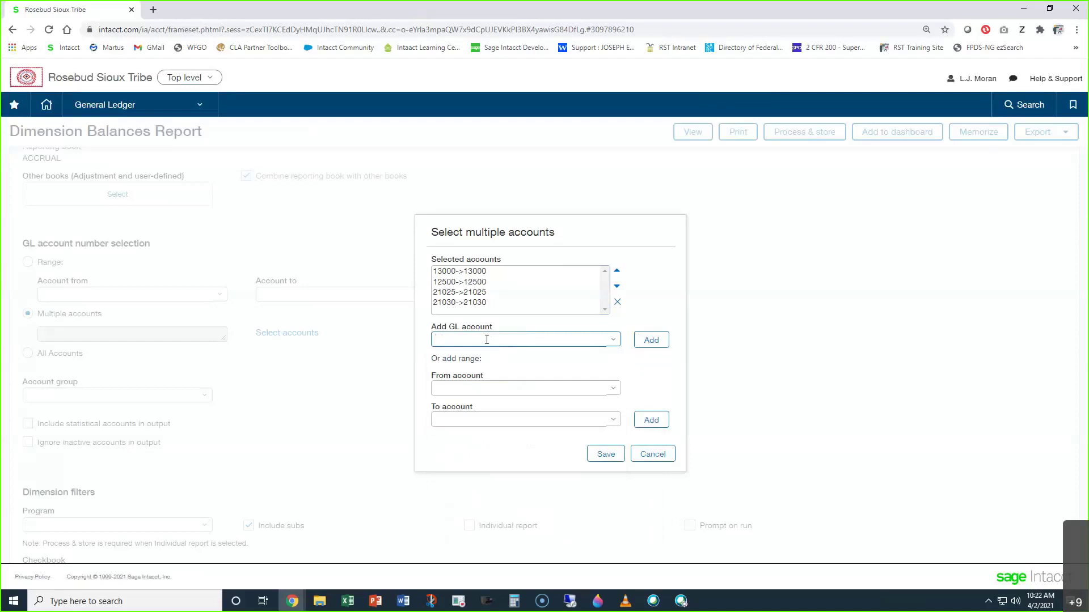
- Add GL account 41000--Federal Grant / Contract Revenue to the selected accounts and save the selection
text(41)
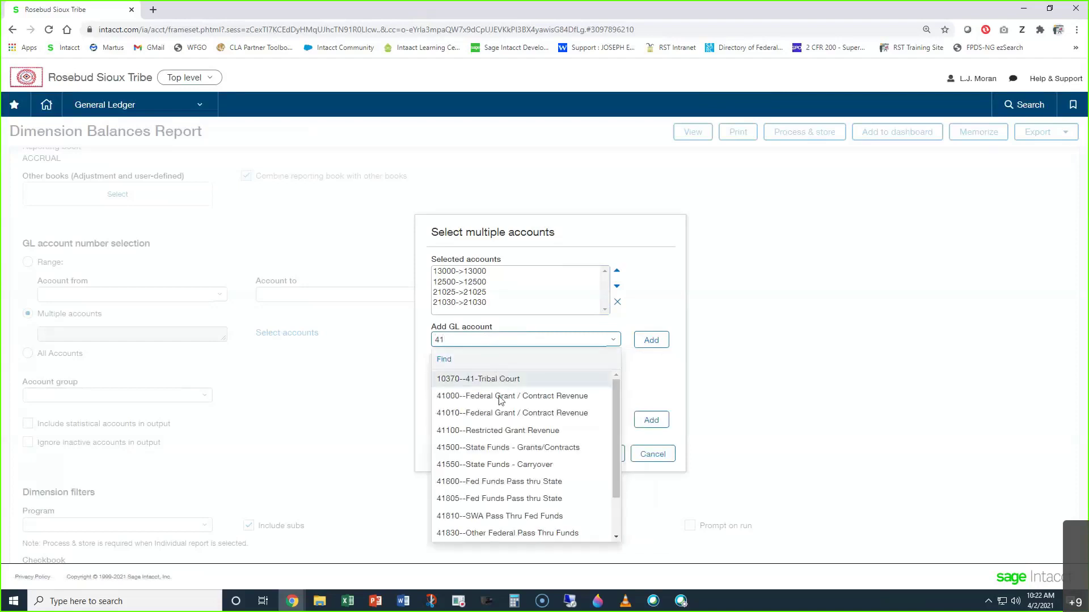
click(497, 397)
click(651, 341)
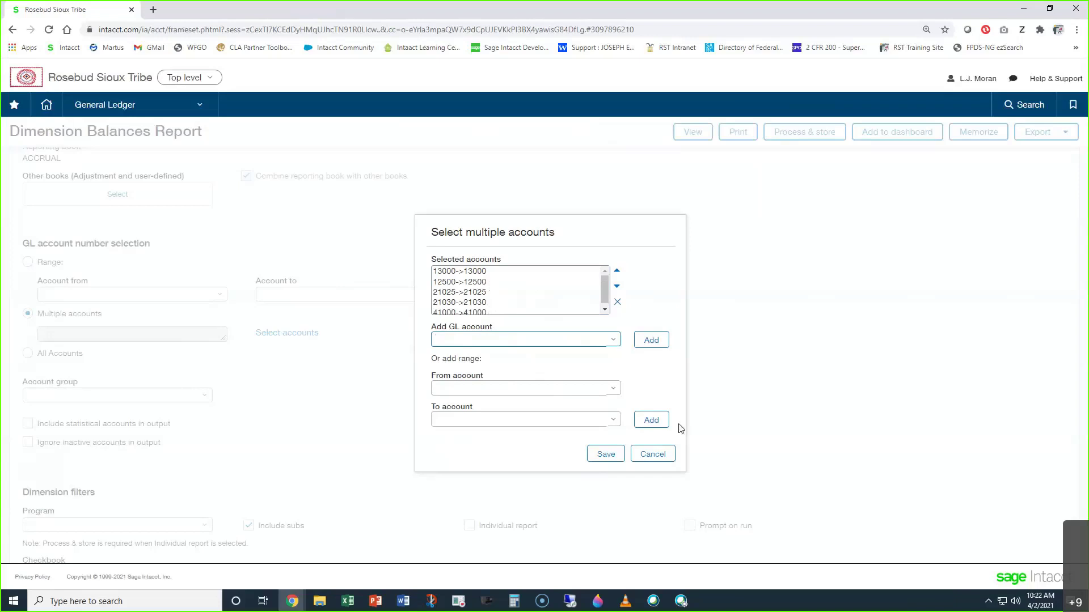
click(605, 454)
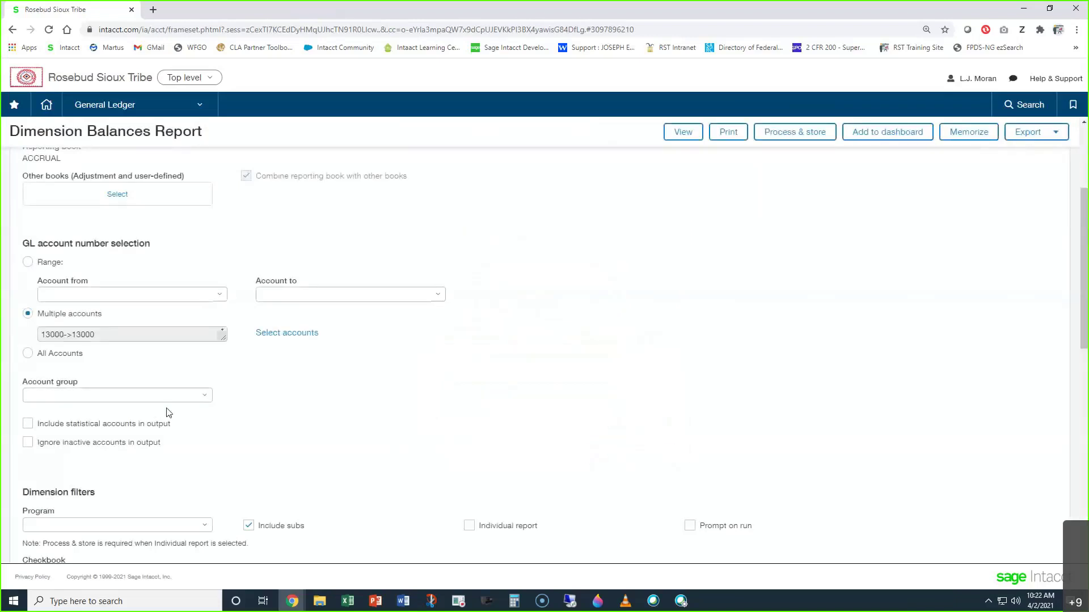
- Filter the report by program TEST--Test Company and checkbook 35--Shielding the People
scroll(177, 399, down, 2)
scroll(177, 400, down, 2)
click(61, 299)
text(test)
click(56, 334)
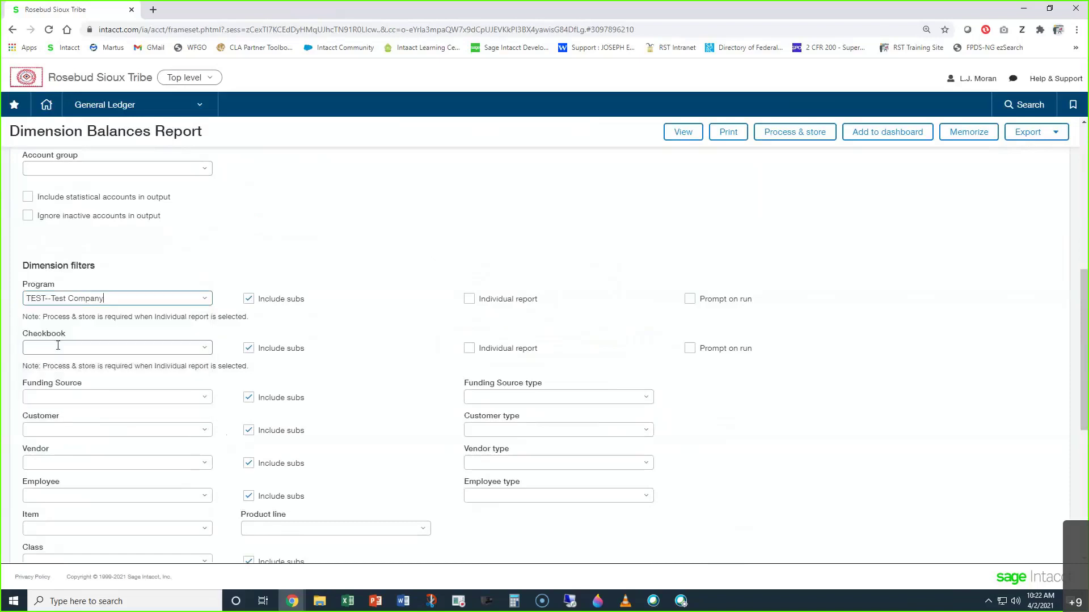
text(35)
click(72, 386)
- Filter by funding source TEST FOR AR TRAINING without including its subs
click(63, 398)
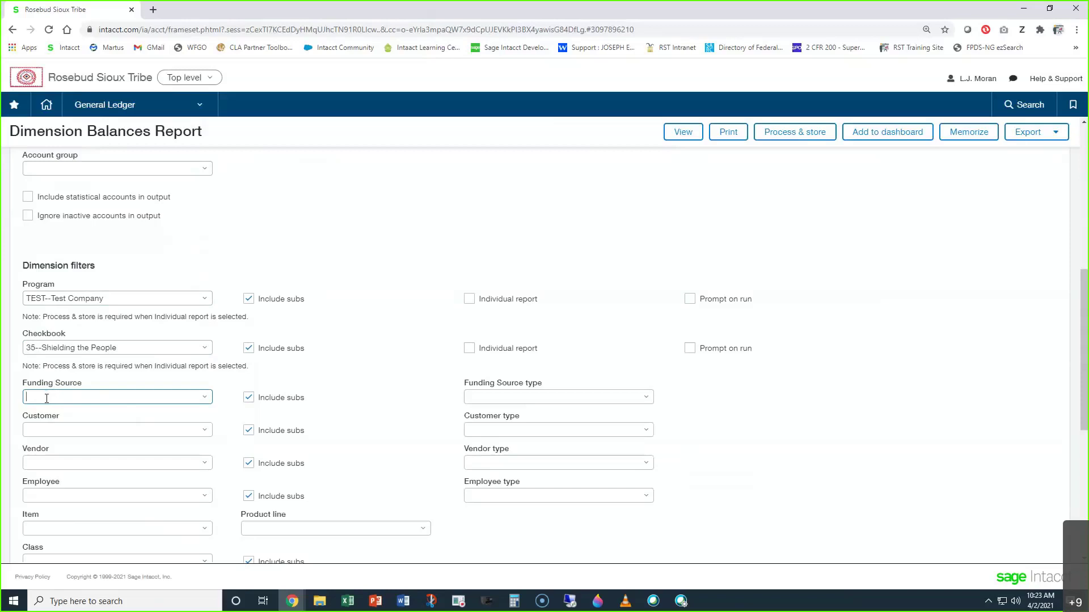
text(test)
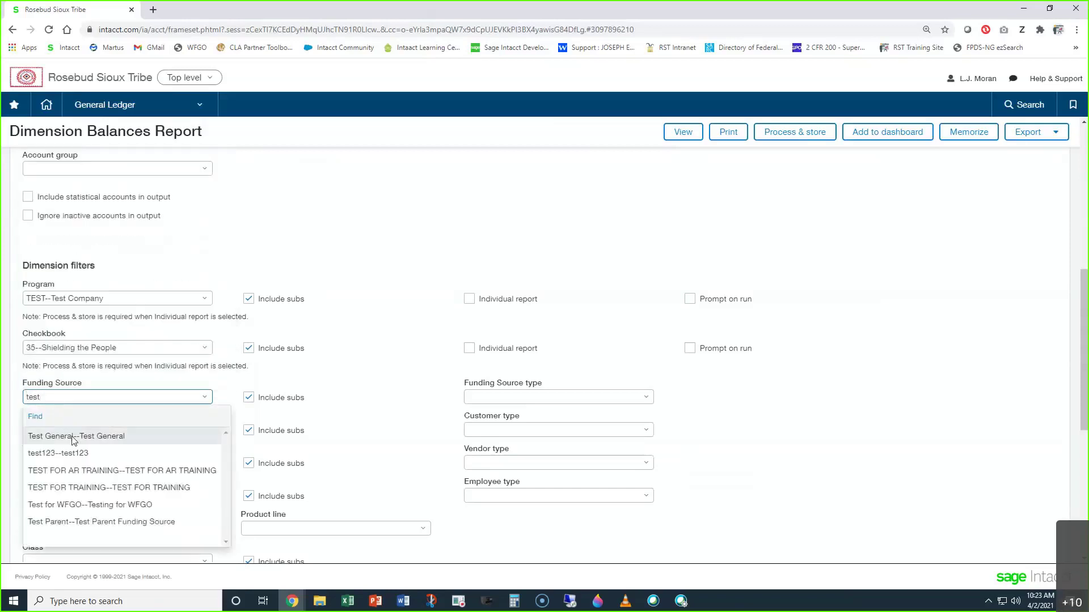
click(105, 469)
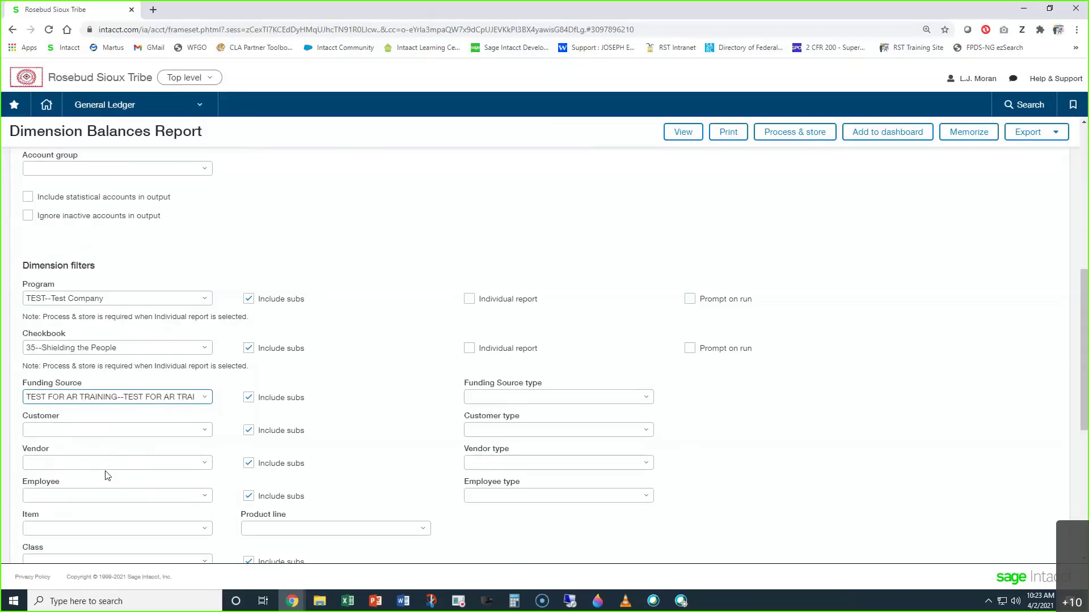
click(249, 398)
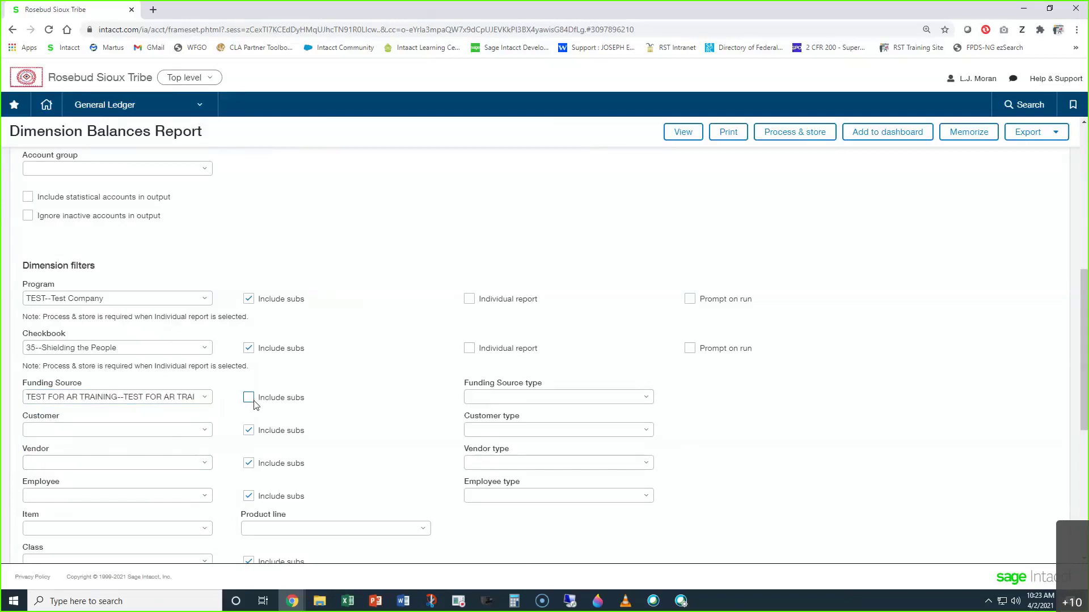
- Filter the report by the test customer and view the Dimension Balances report
scroll(118, 412, down, 1)
click(80, 373)
text(test)
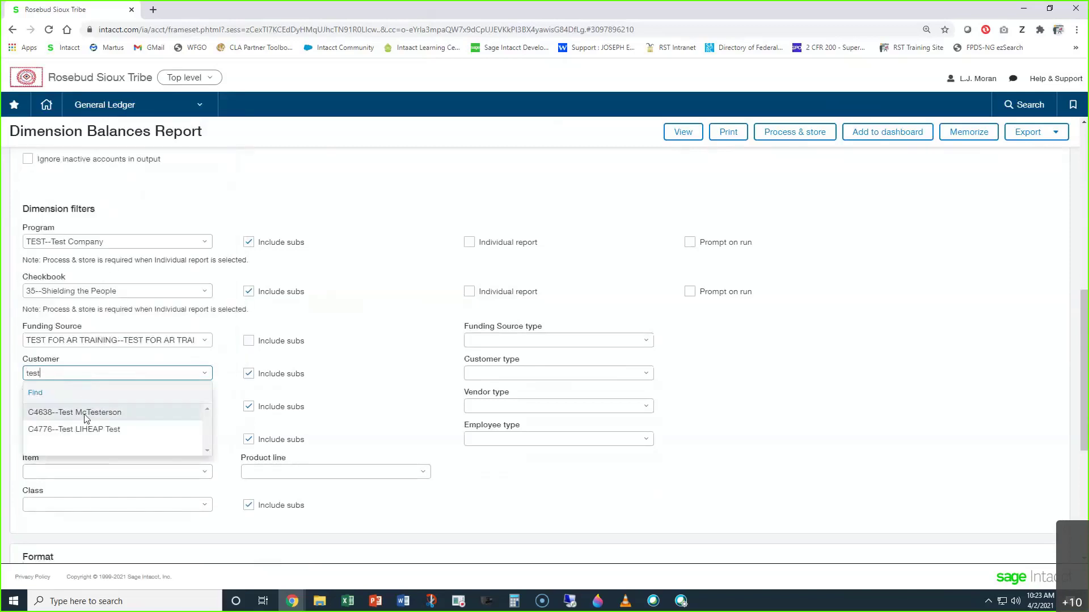
click(85, 414)
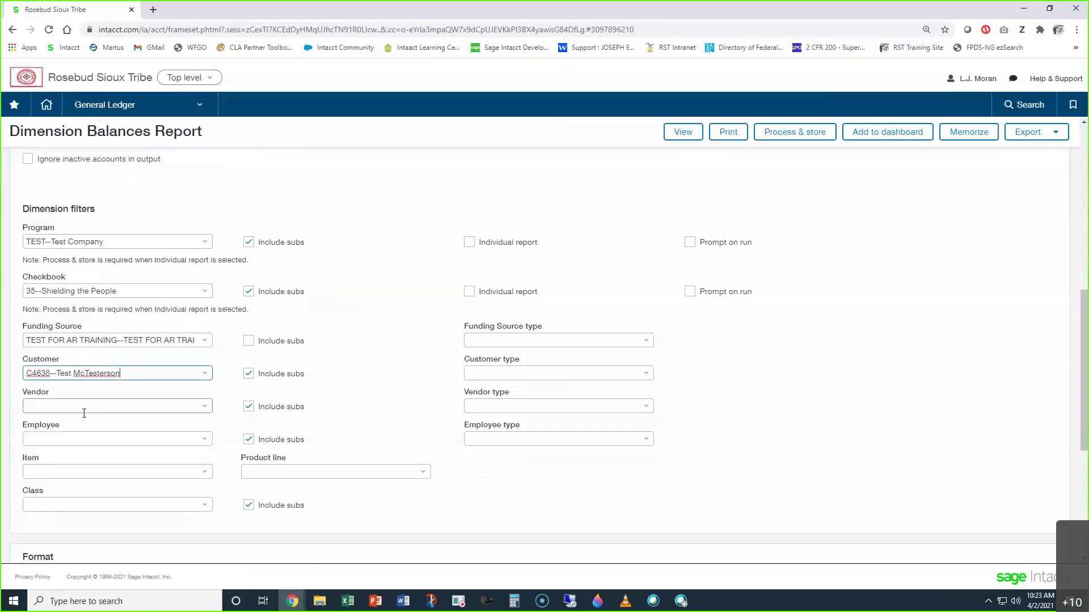
scroll(90, 405, down, 4)
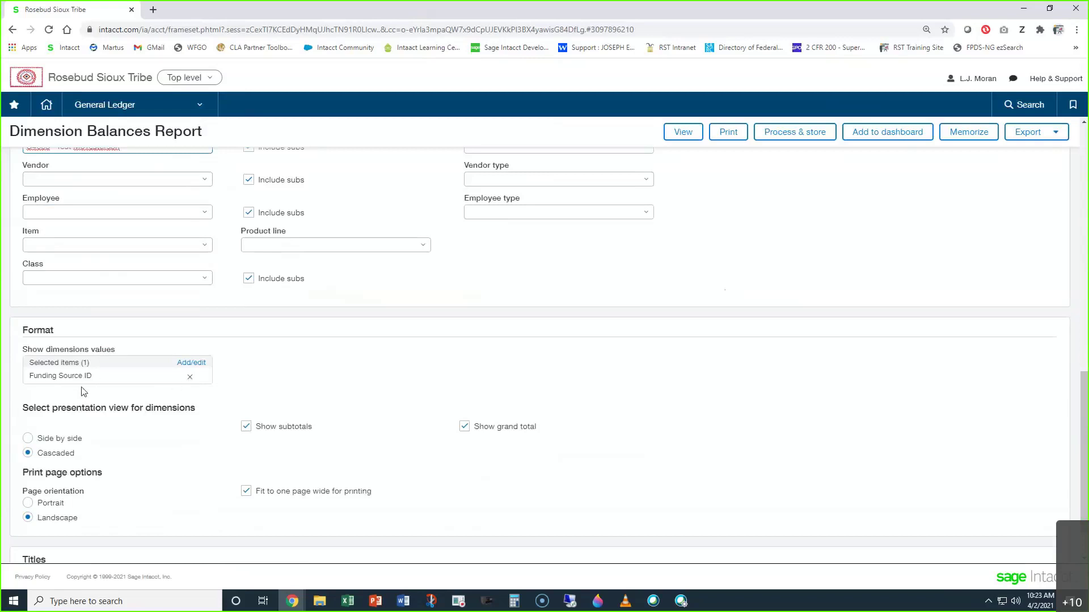
click(683, 131)
click(601, 171)
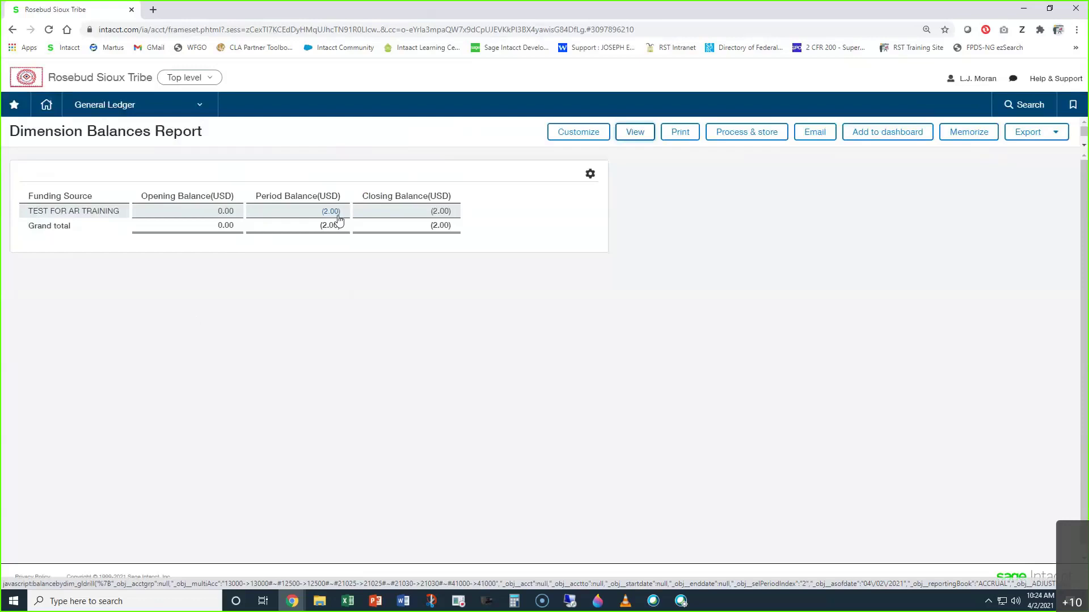
- Add Customer ID and Name and Account ID and Name to the report's shown dimension values and view the report again
click(590, 131)
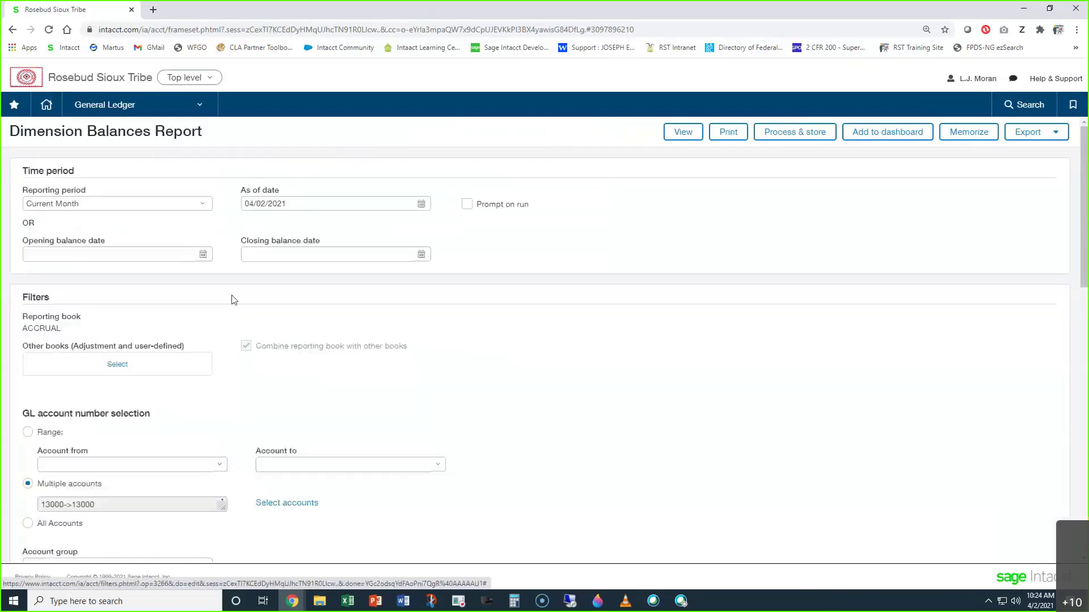
scroll(134, 402, down, 15)
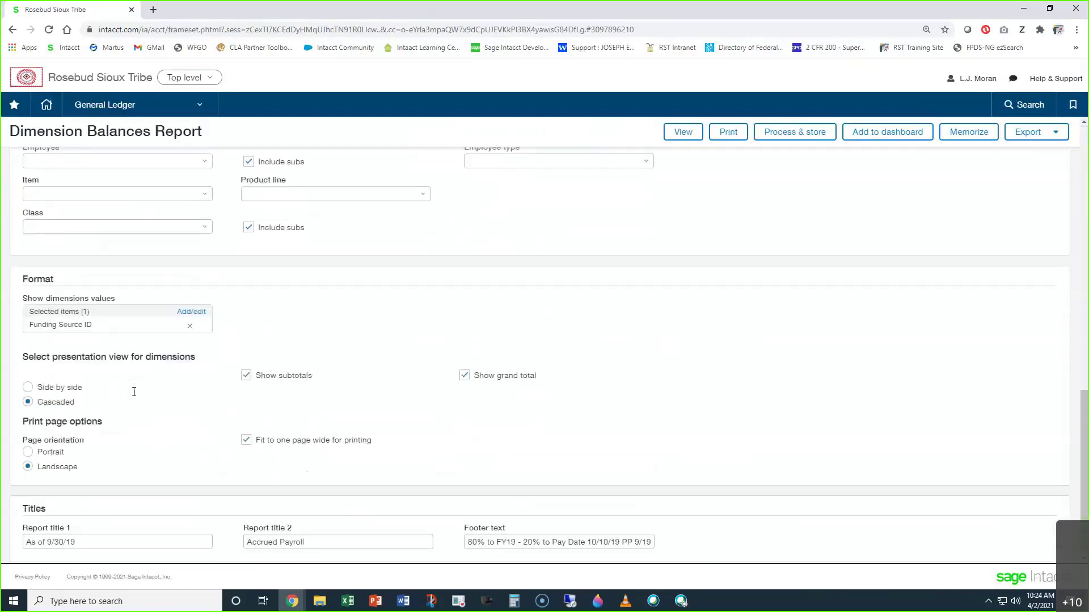
click(198, 307)
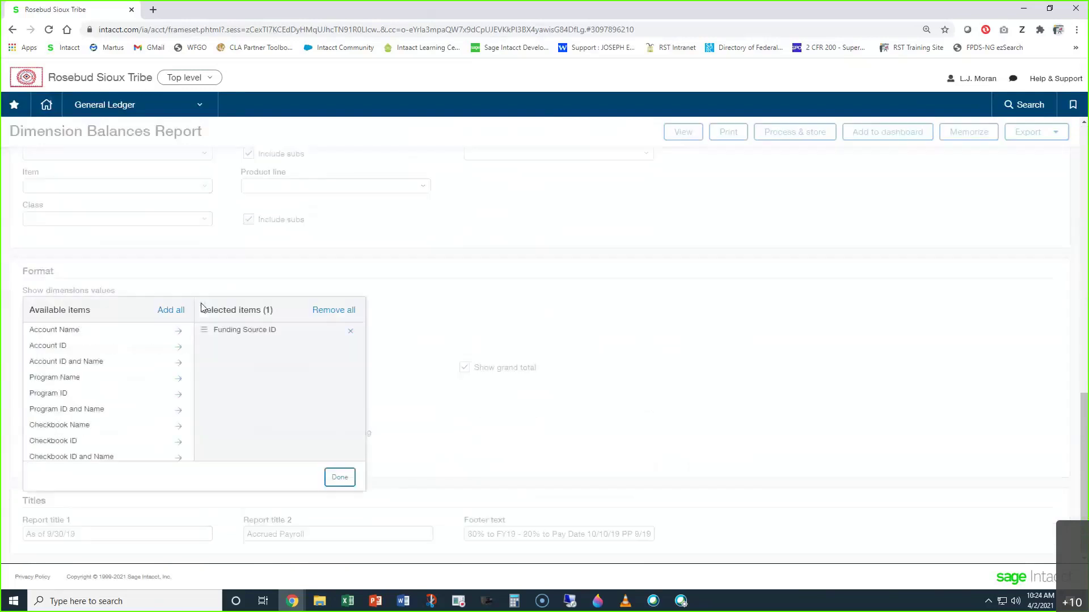
scroll(85, 388, down, 1)
scroll(86, 387, down, 1)
click(103, 423)
scroll(122, 397, up, 1)
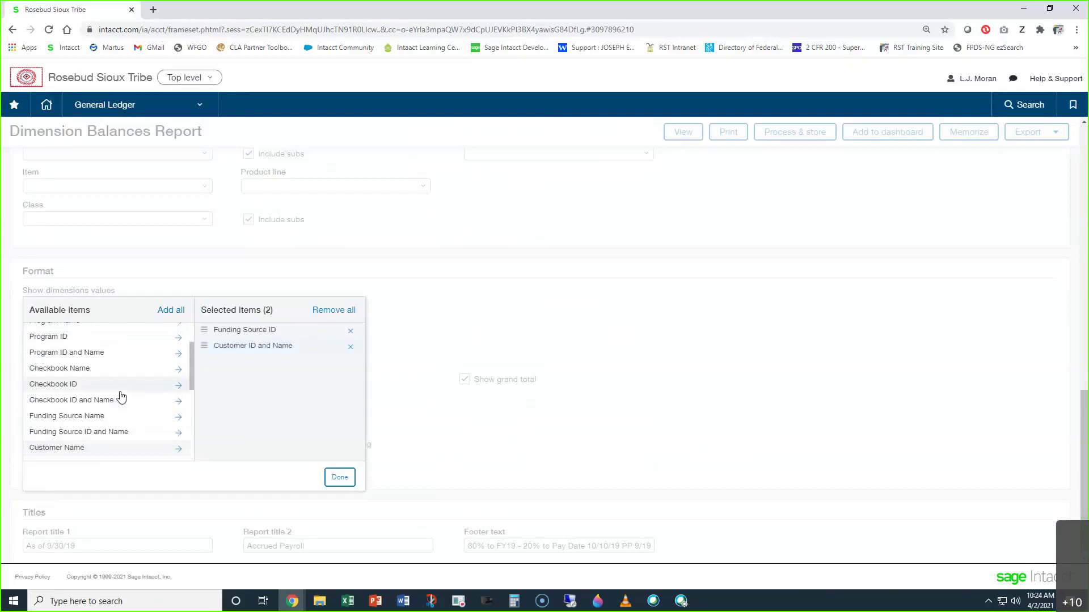
scroll(122, 397, up, 1)
click(114, 362)
click(344, 478)
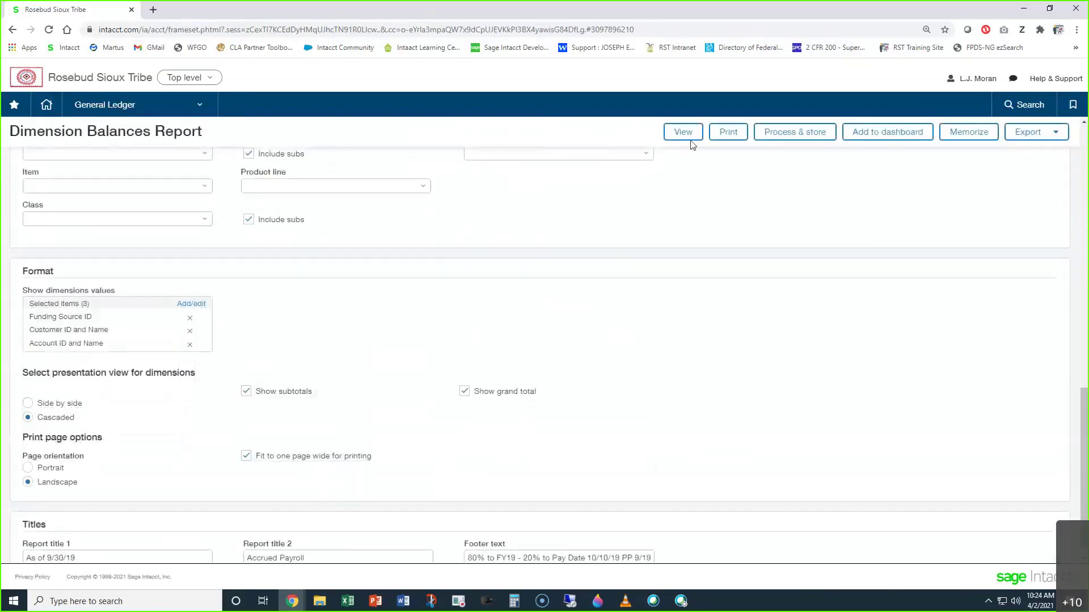
click(684, 136)
click(602, 173)
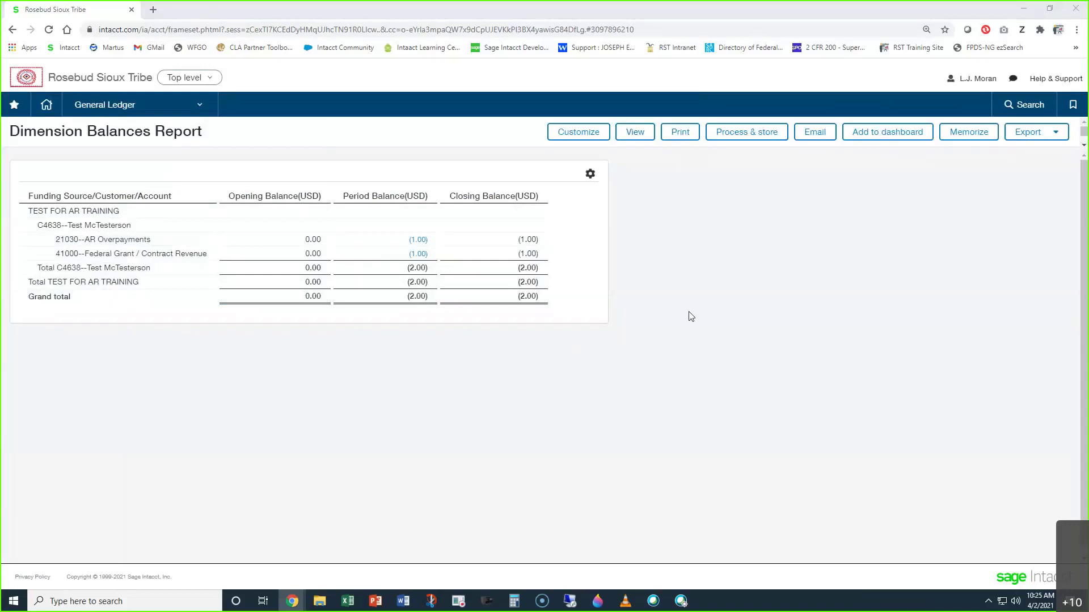
- Switch from the top level to entity 35--Shielding the People
click(126, 111)
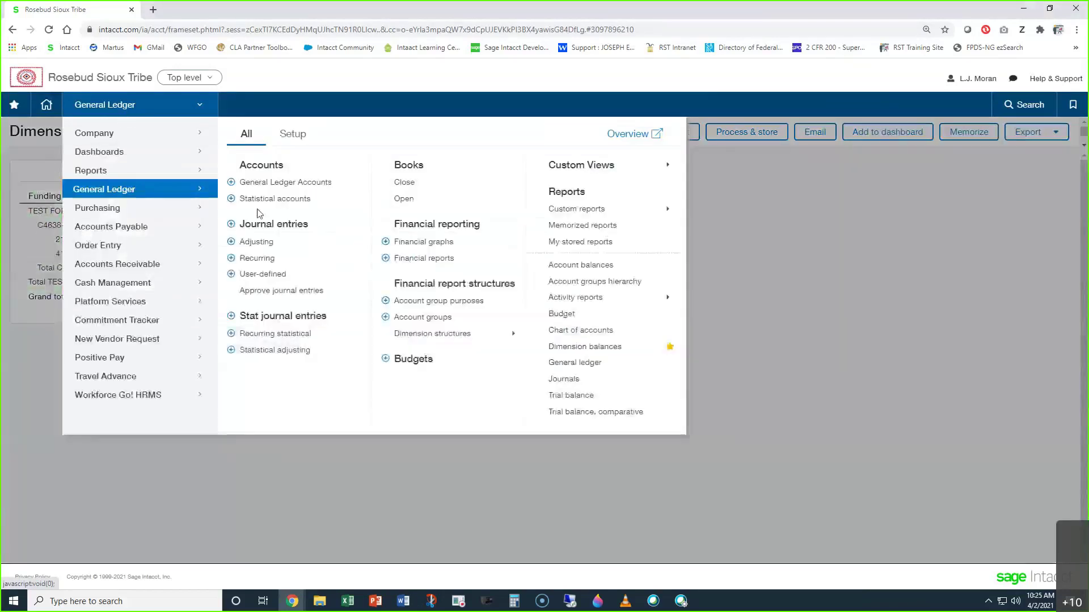
mouse_move(151, 269)
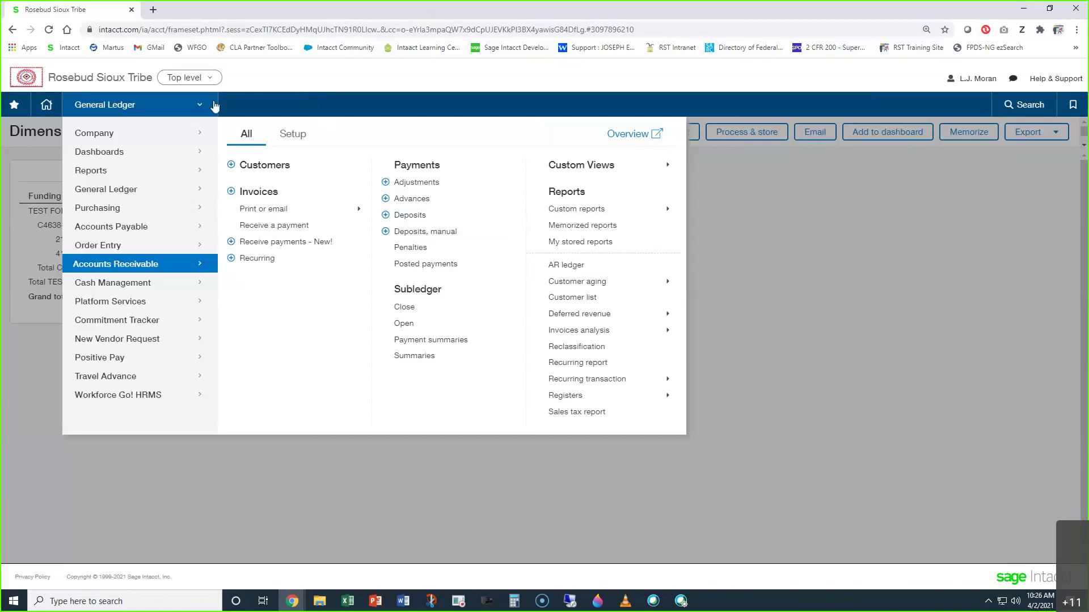
click(206, 78)
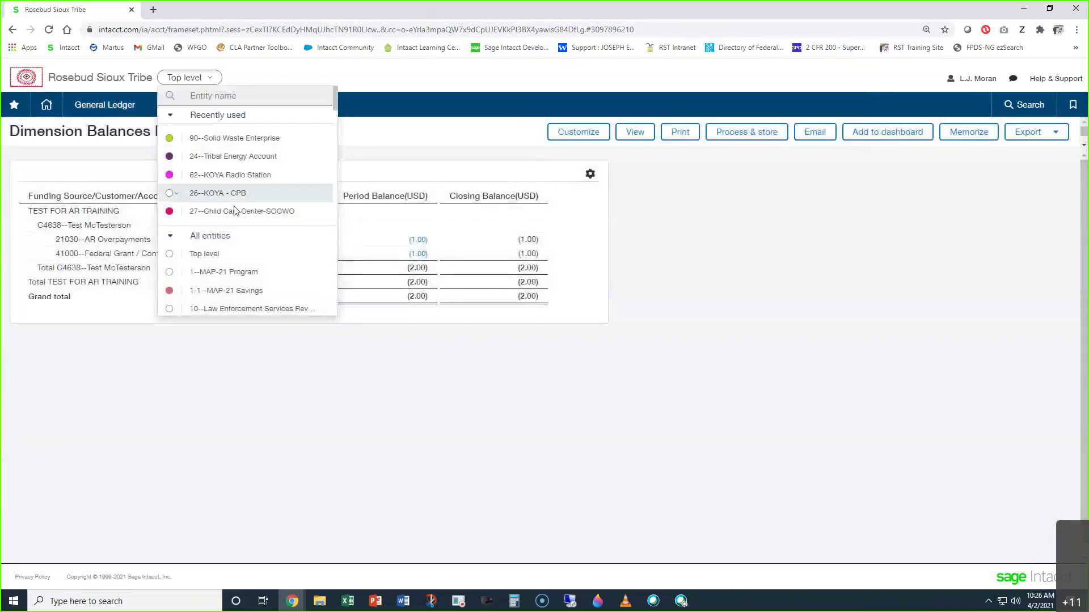
scroll(237, 206, down, 5)
scroll(239, 208, down, 2)
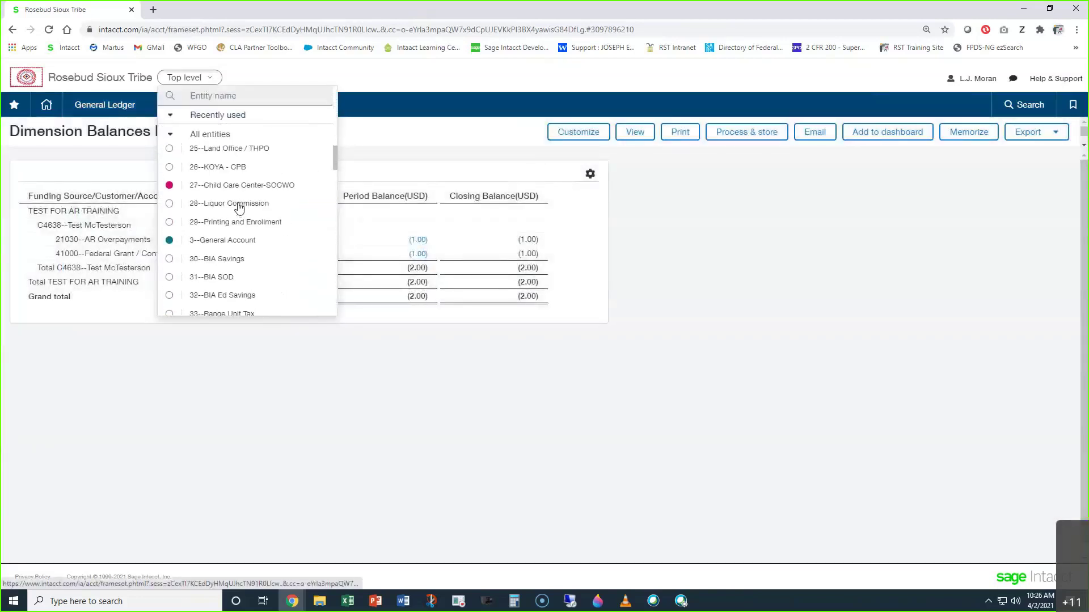
scroll(238, 209, down, 2)
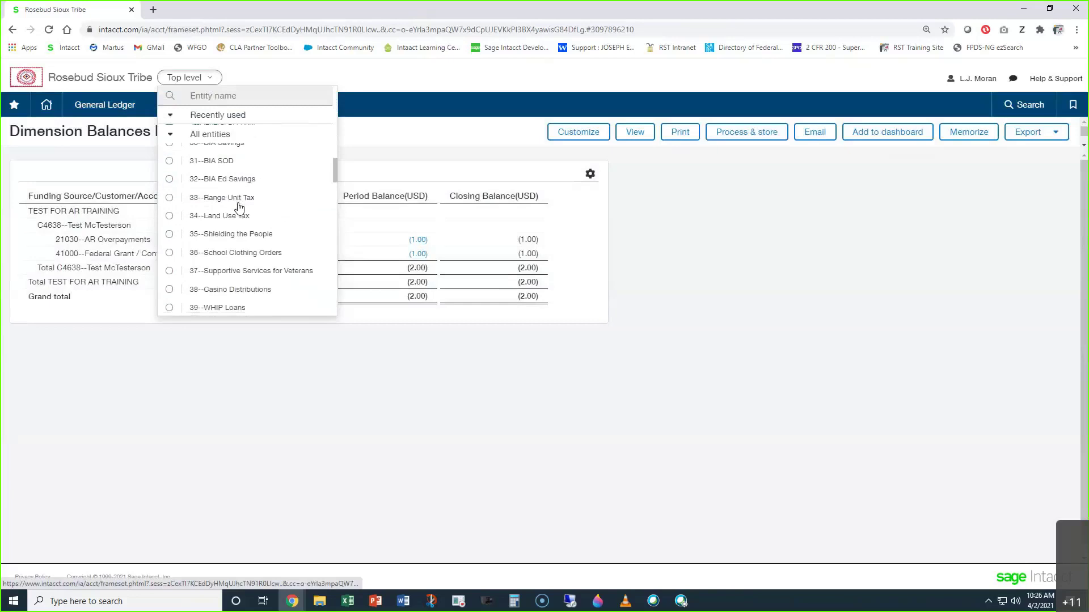
click(252, 234)
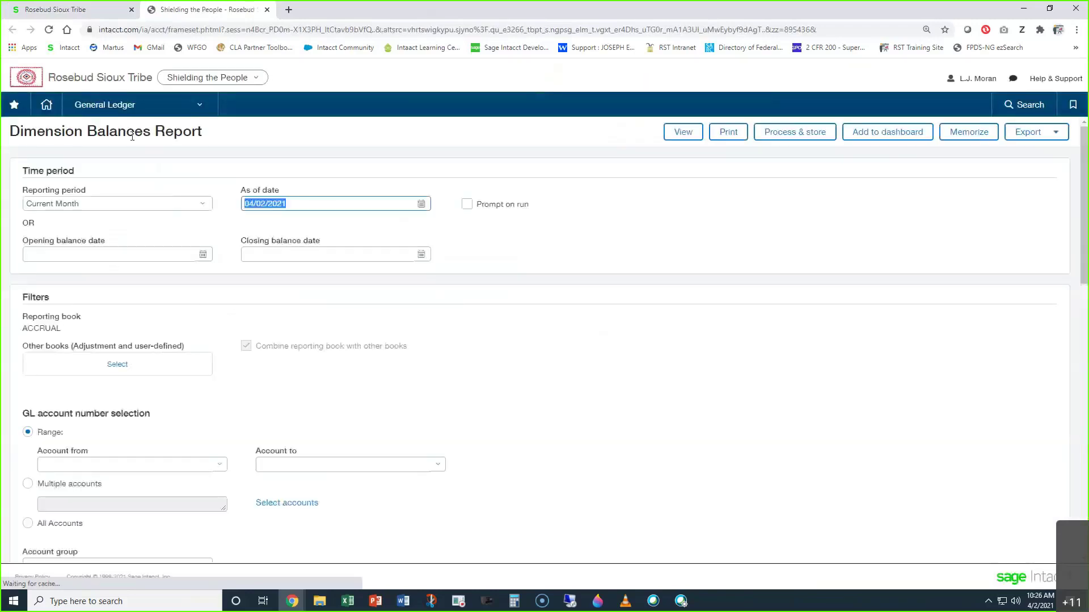
- Start a new Accounts Receivable deposit for bank account 35-ShieldingPeople--WELLS FARGO BANK, N.A. and list its undeposited payments
click(97, 105)
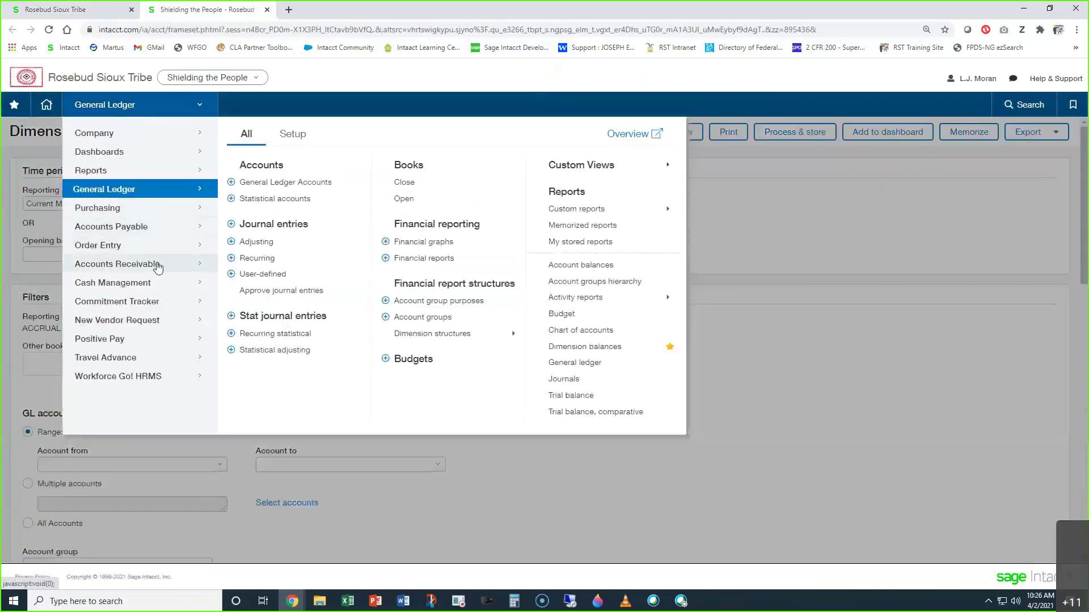
mouse_move(150, 263)
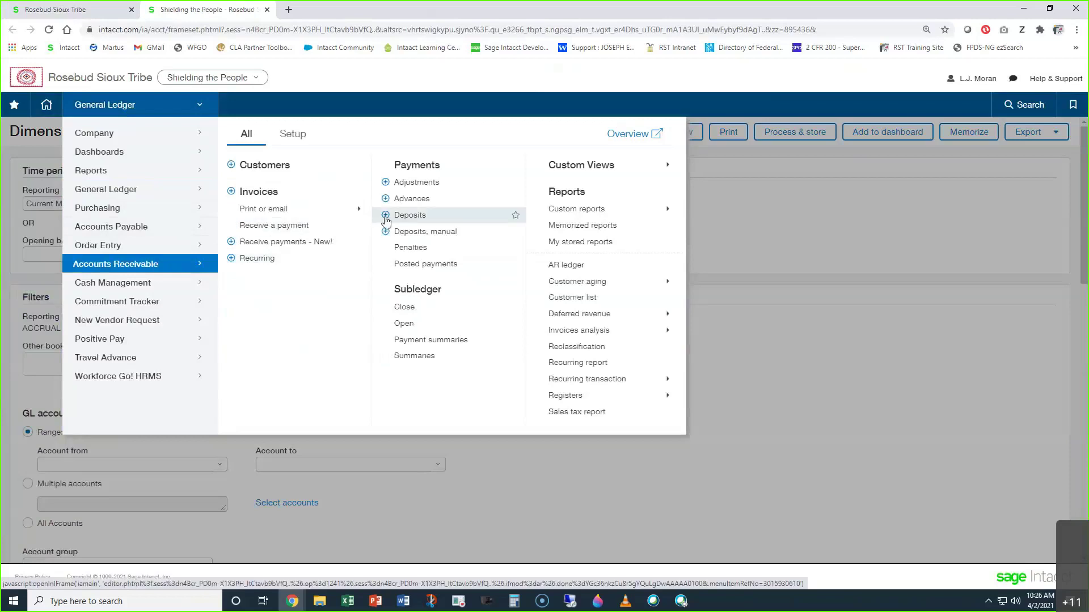
click(384, 215)
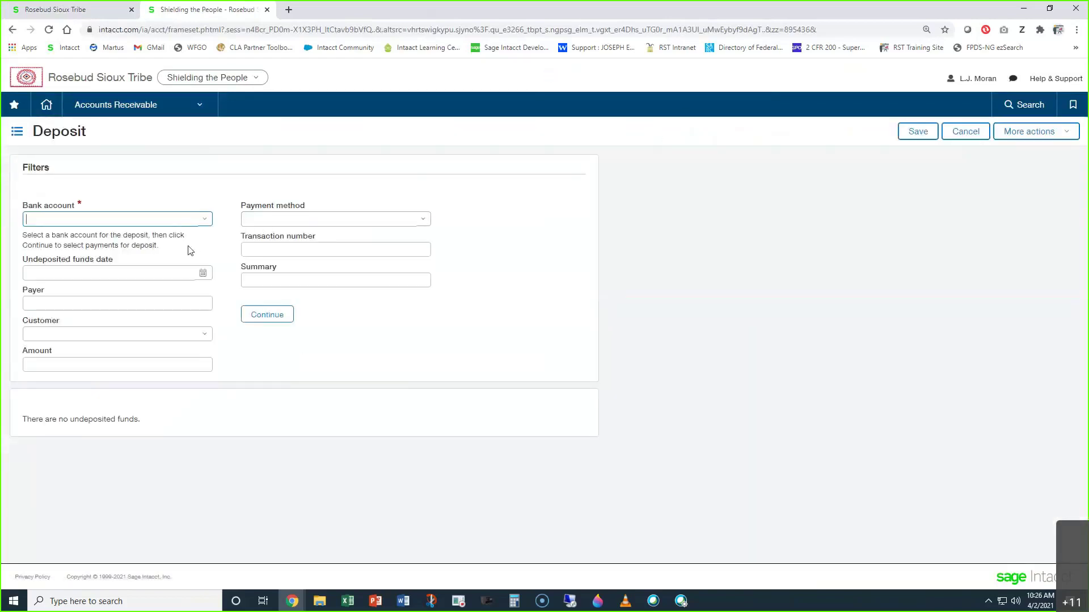
text(35)
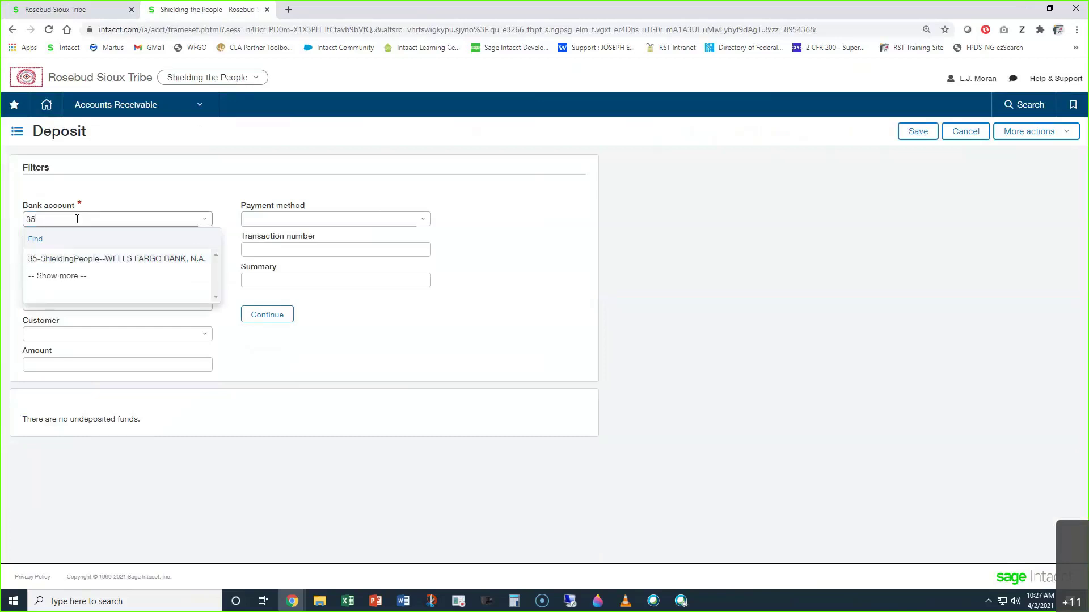
click(83, 259)
click(267, 314)
scroll(381, 340, down, 2)
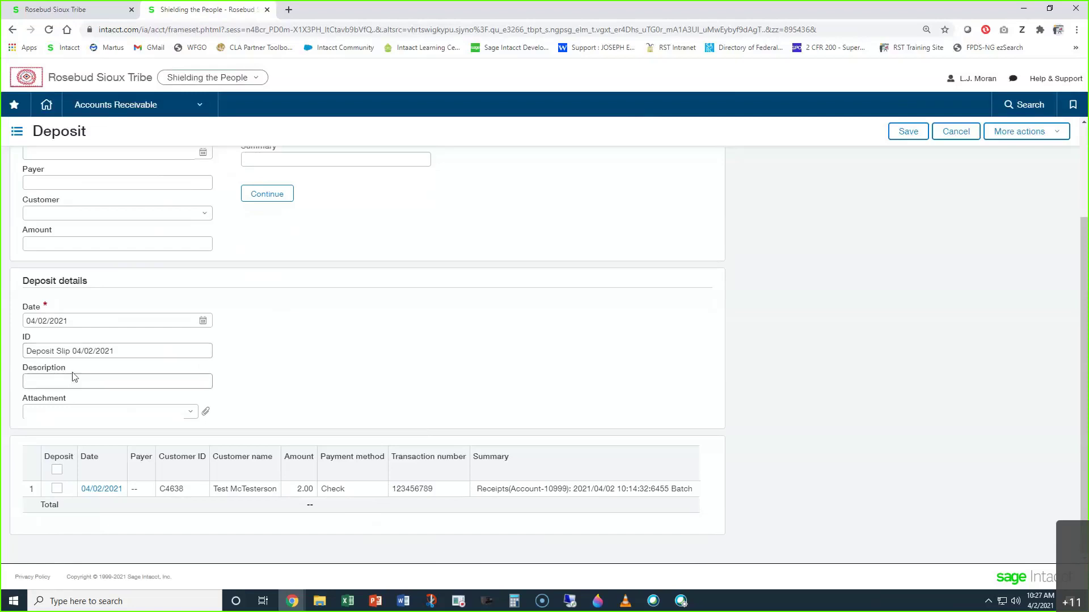
- Go through the deposit's date, ID, description and attachment fields without changing them
click(85, 321)
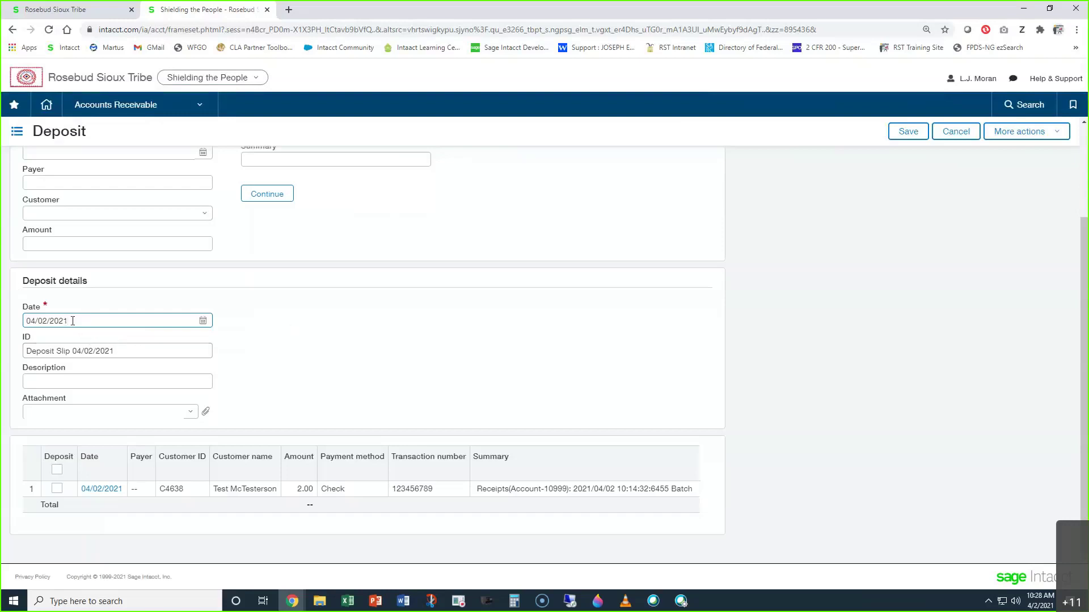
drag(75, 351, 27, 351)
click(123, 351)
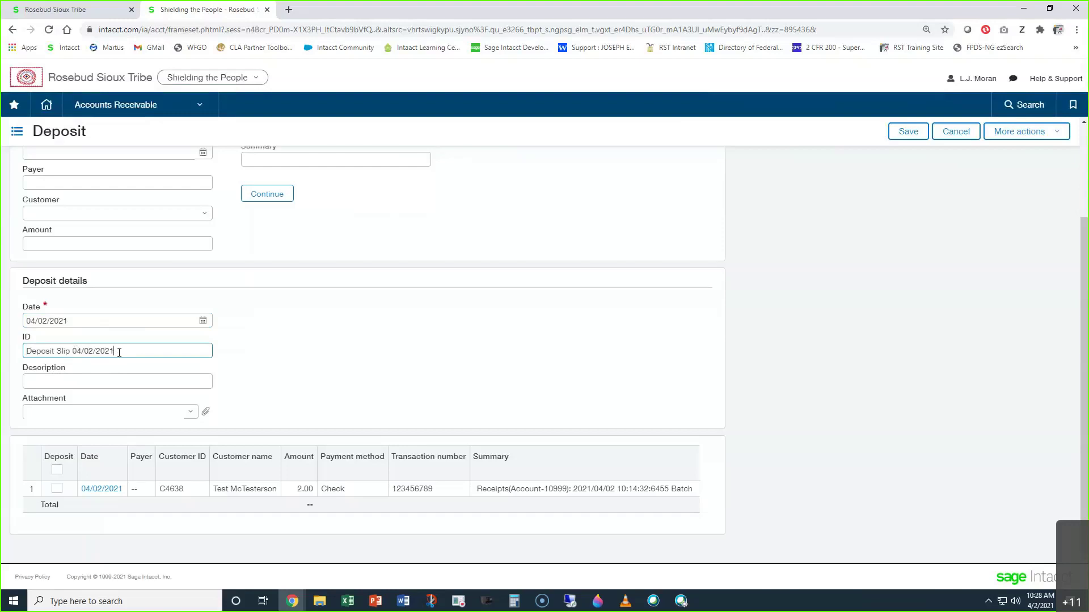
click(86, 376)
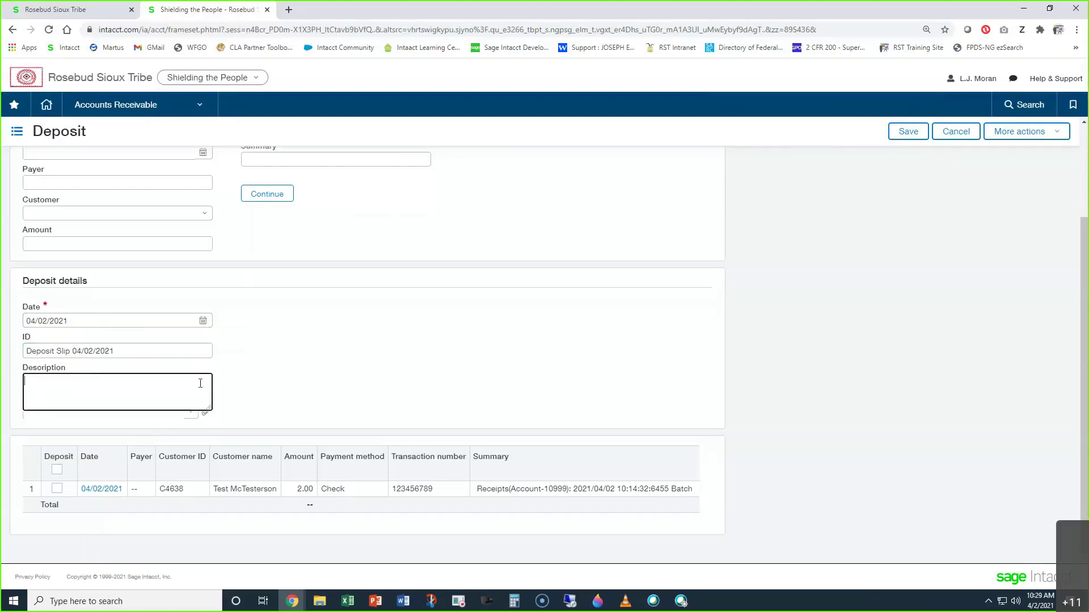
click(366, 332)
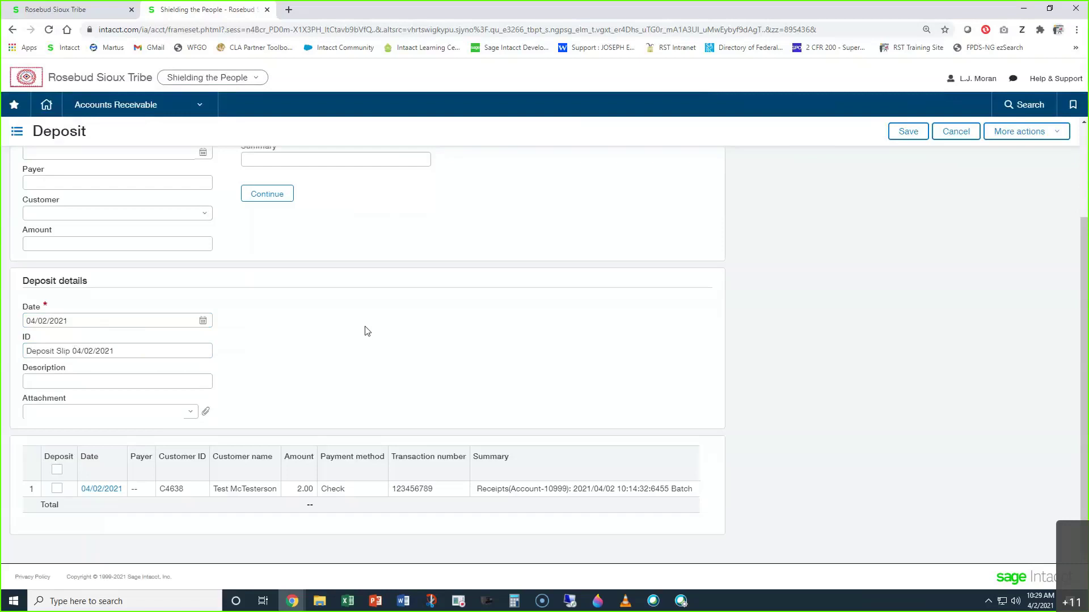
click(75, 414)
- Select the 04/02/2021 check payment of 2.00 for deposit and save the deposit
click(58, 489)
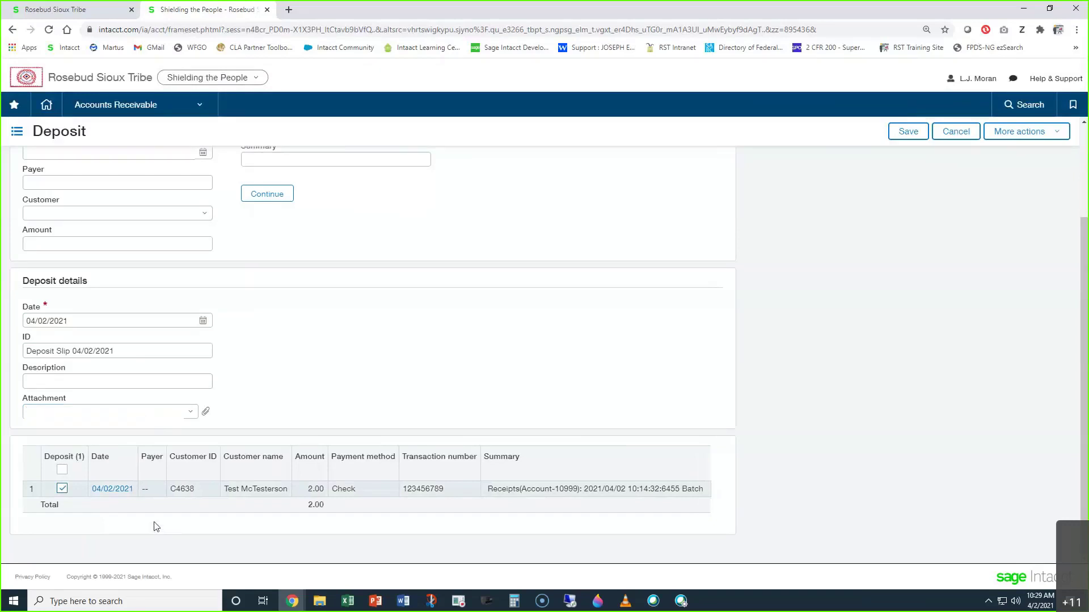
click(907, 132)
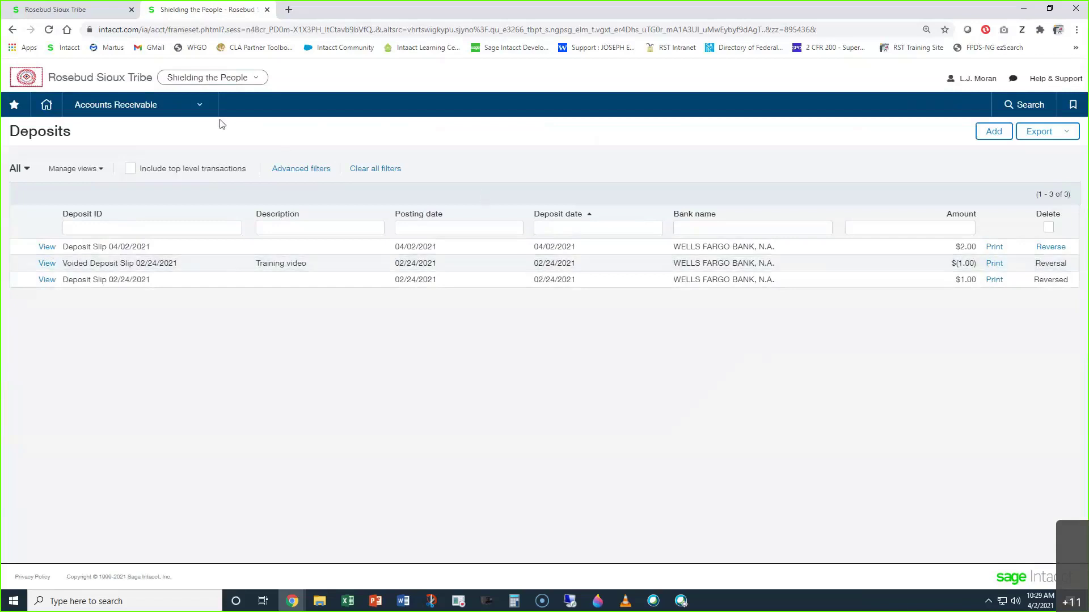
- Return to the top-level session and open the Accounts Receivable Receipts Register report
click(68, 15)
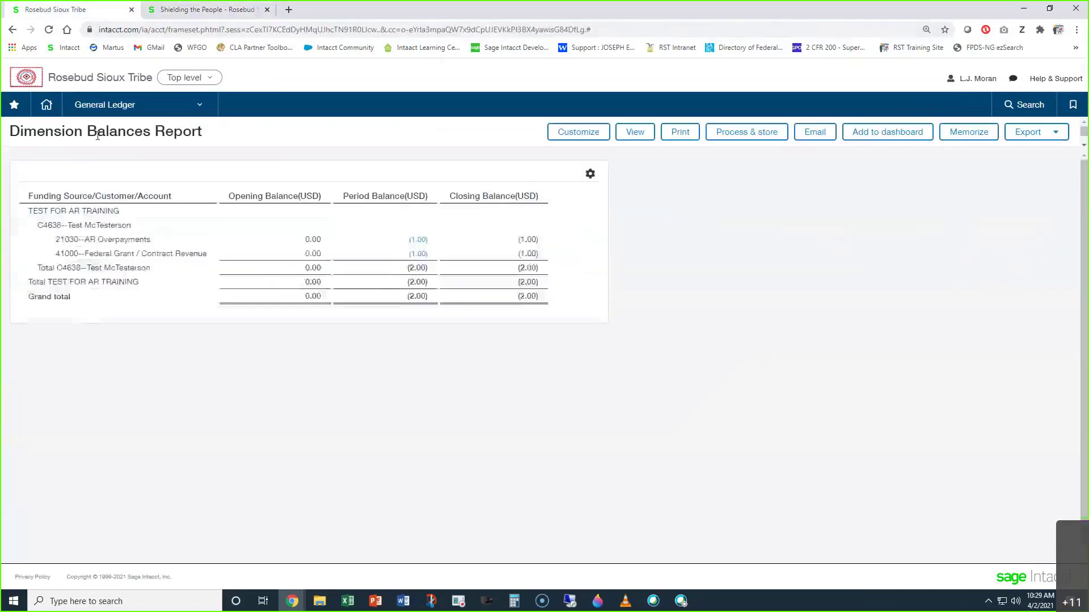
click(108, 108)
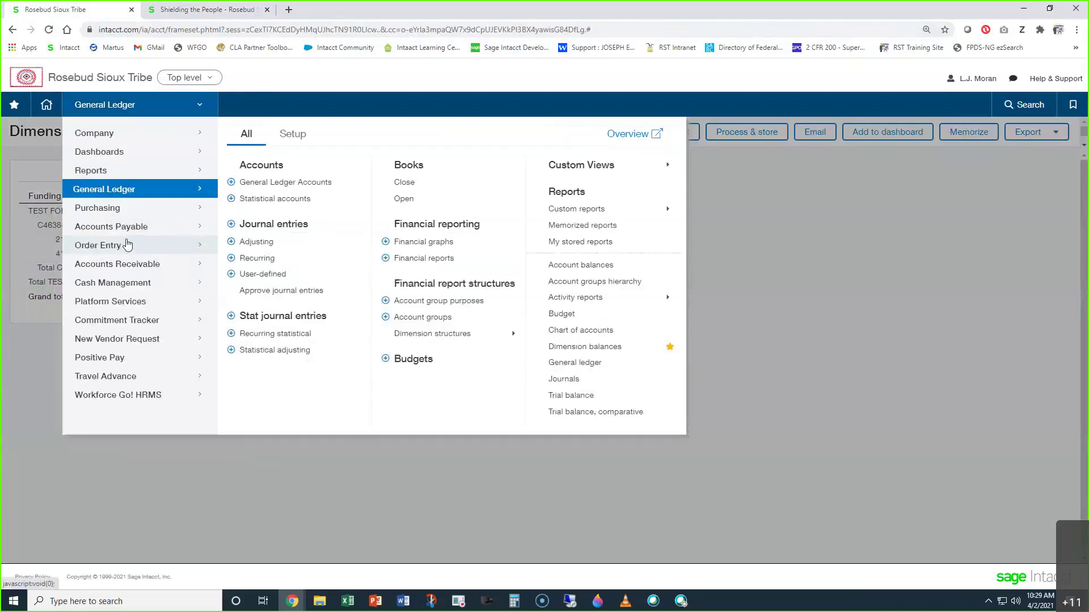
mouse_move(131, 264)
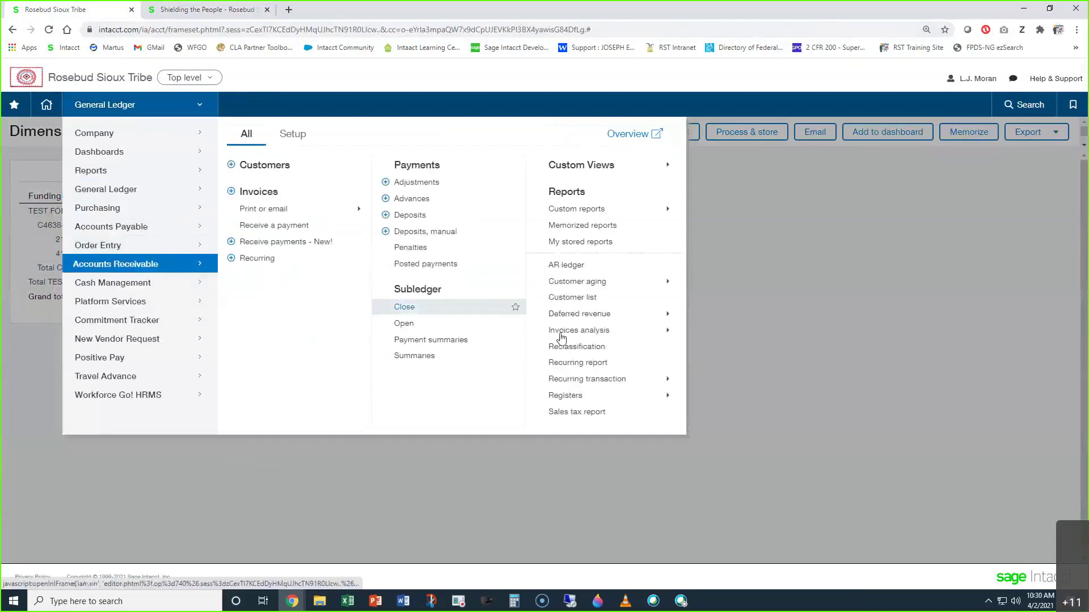
mouse_move(615, 399)
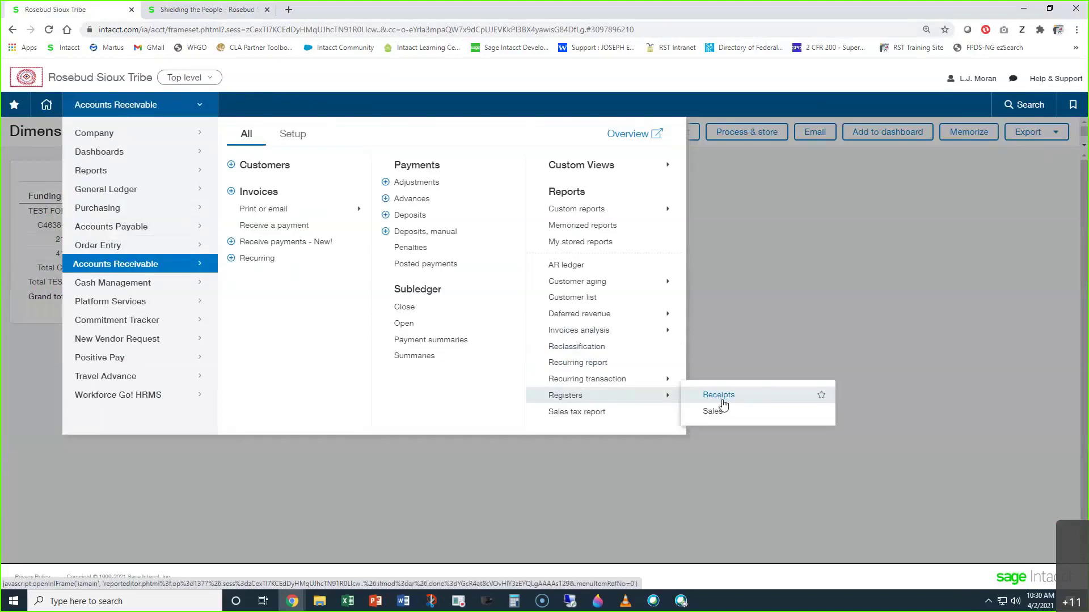
click(719, 397)
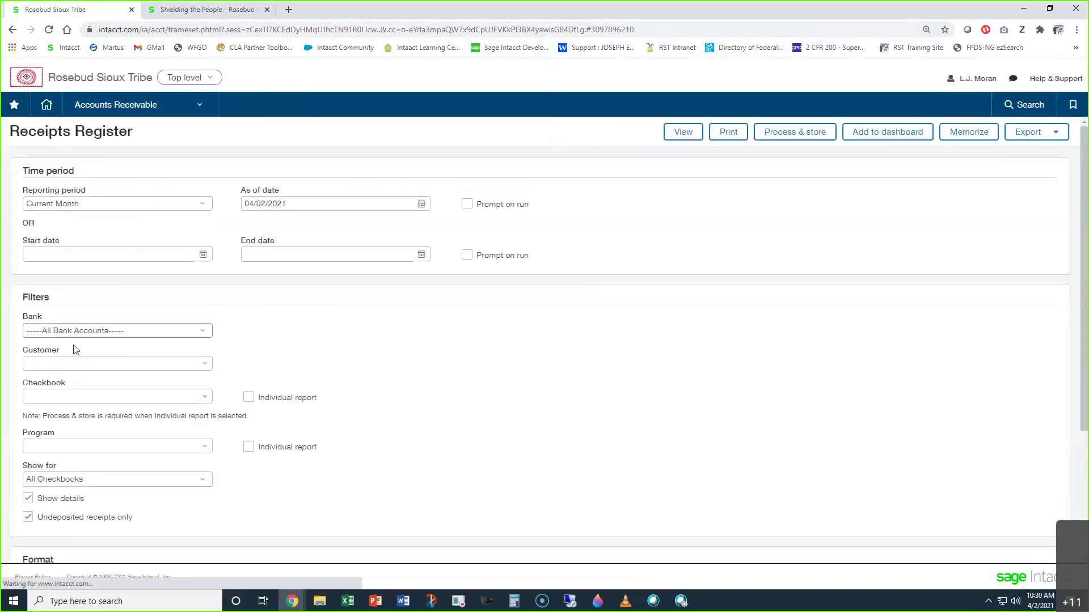
- Run the Receipts Register for checkbook 35--Shielding the People and program TEST--Test Company, limited to undeposited receipts
click(57, 396)
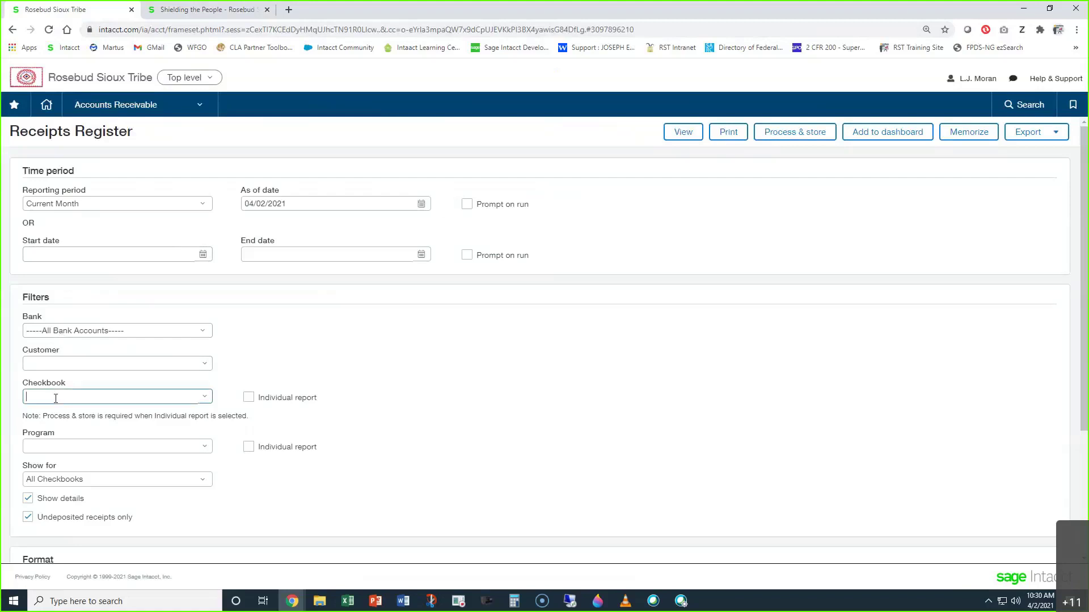
text(35)
click(61, 435)
click(66, 446)
text(test)
click(57, 483)
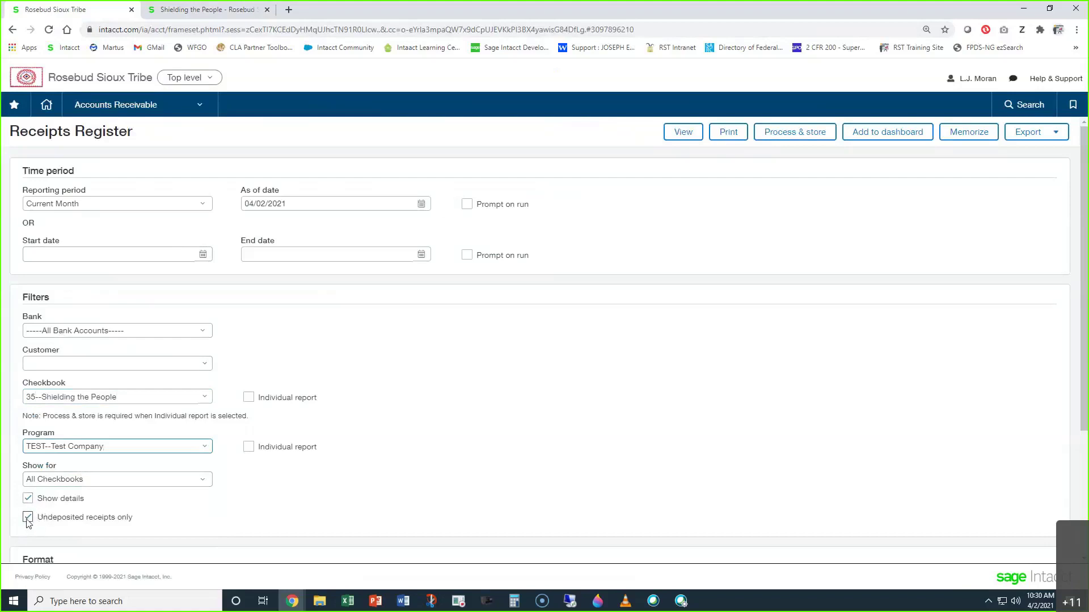
click(682, 132)
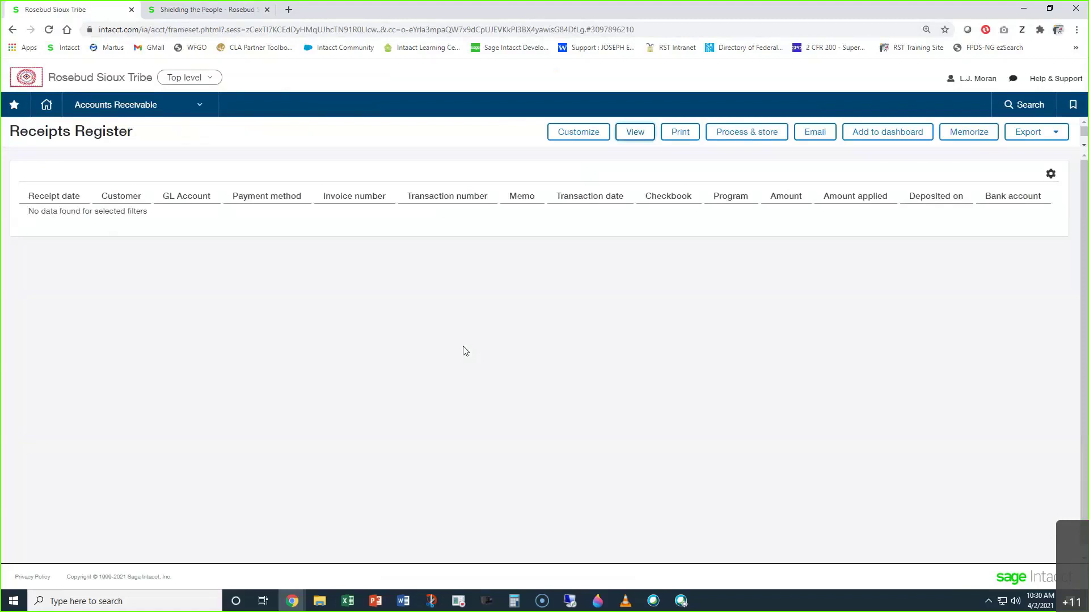
- Rerun the Receipts Register without the undeposited-only filter and check the receipt's Deposited on date
click(565, 136)
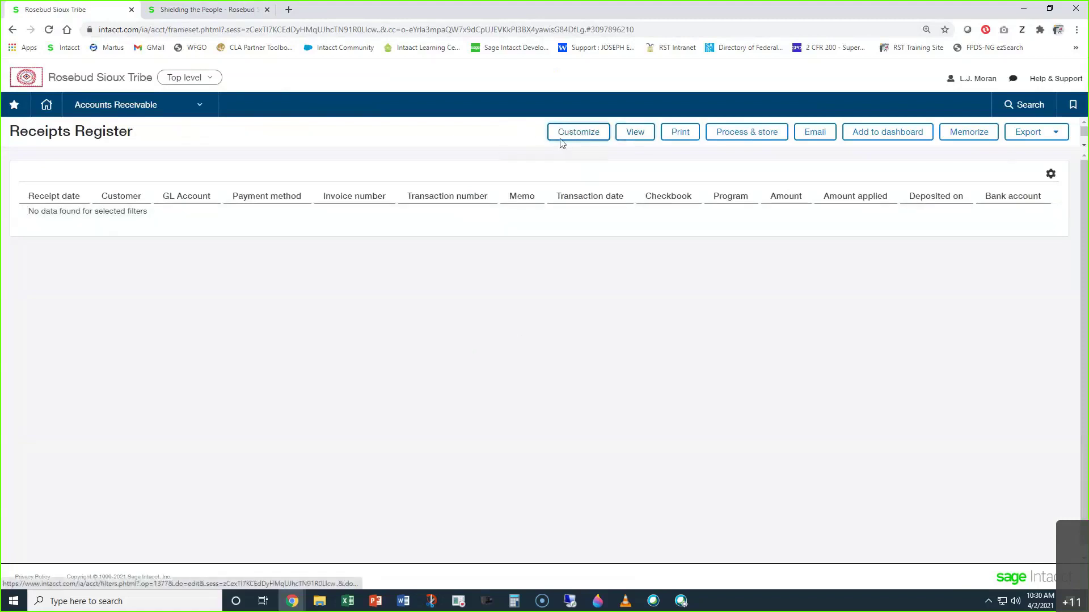
click(28, 517)
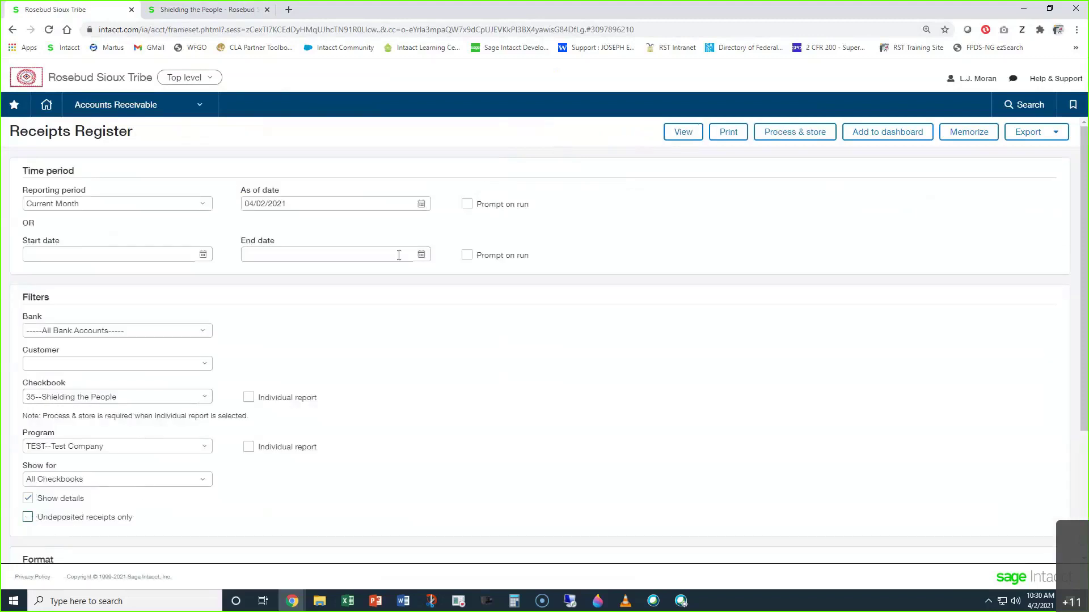
click(687, 137)
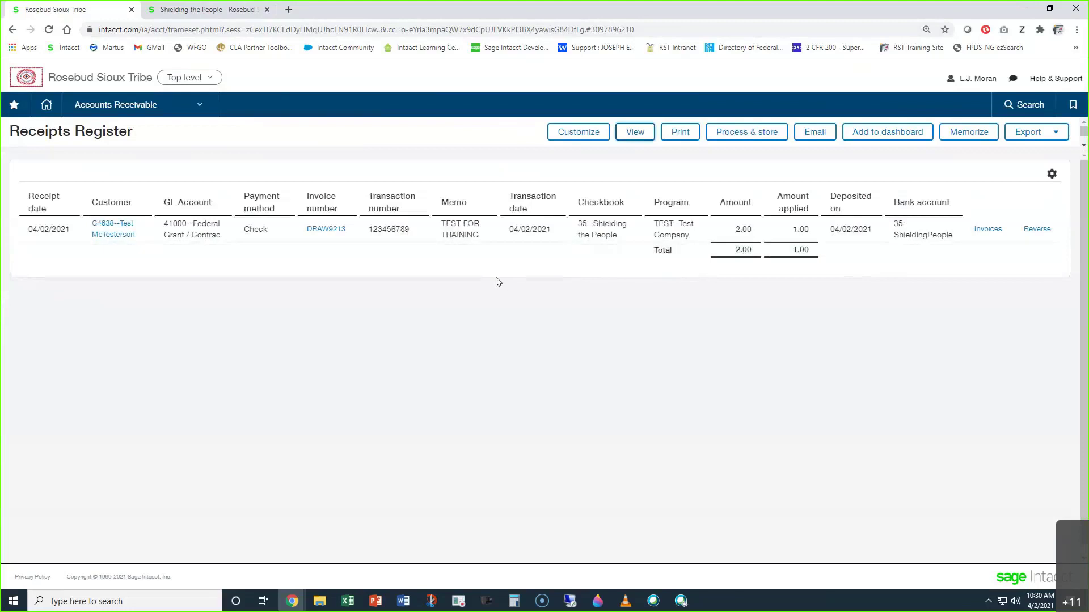
triple_click(841, 205)
click(847, 267)
drag(867, 229, 839, 229)
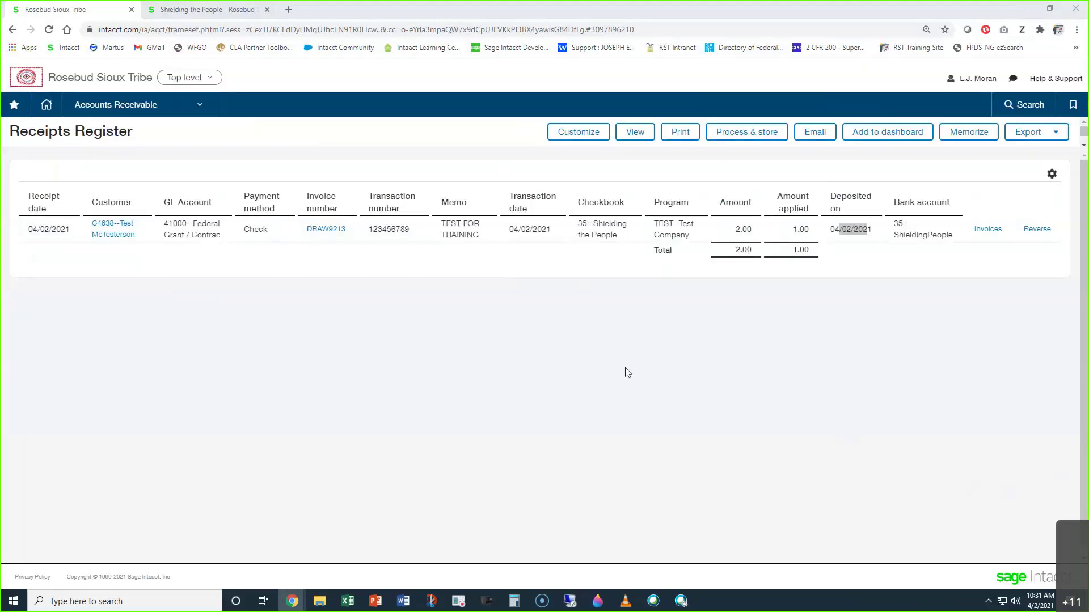
- Open the Order Entry list of Draw Down invoice transactions
click(115, 104)
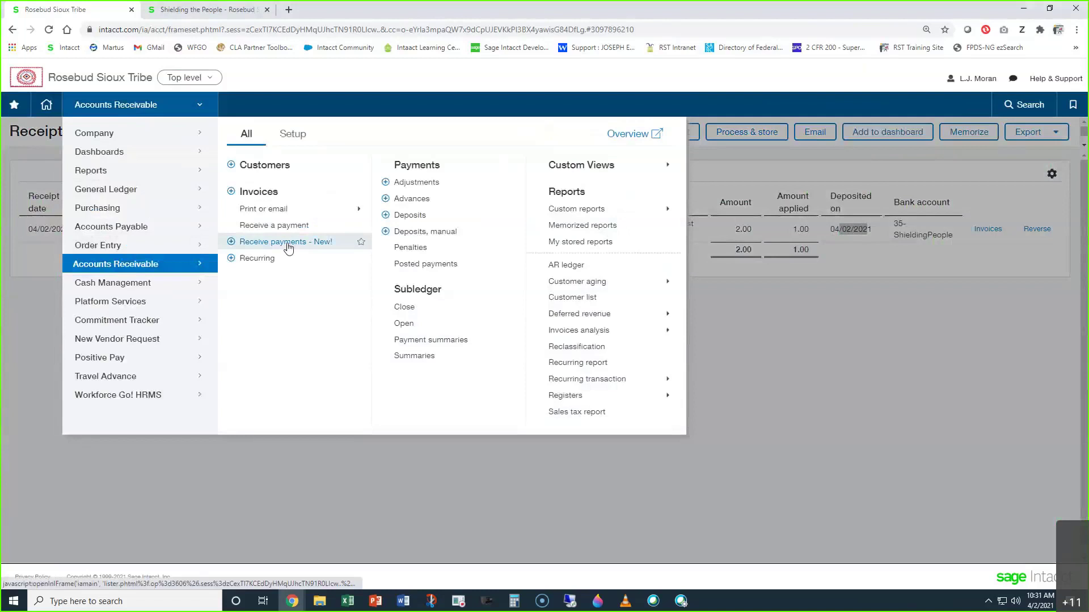
mouse_move(108, 246)
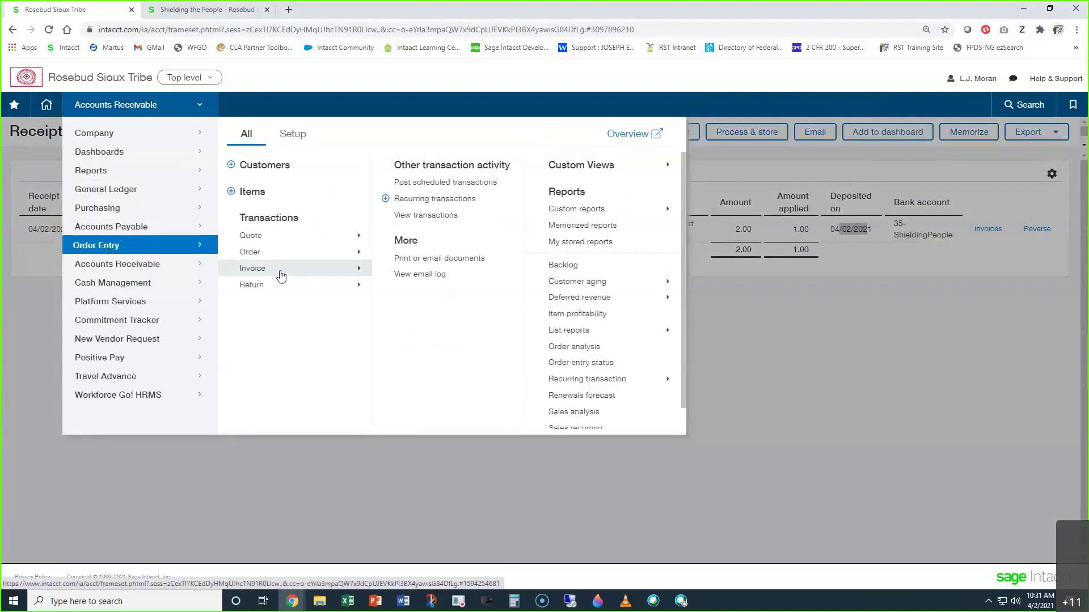
mouse_move(281, 275)
click(417, 235)
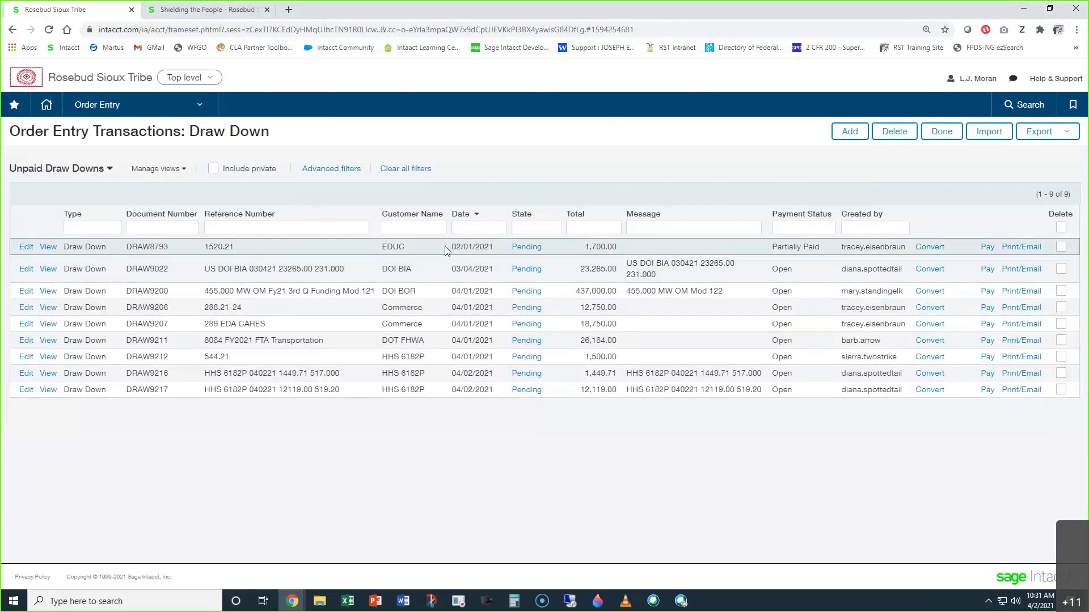
- Open a new Accounts Receivable advance and look over its payment fields, including Payment summary
click(115, 115)
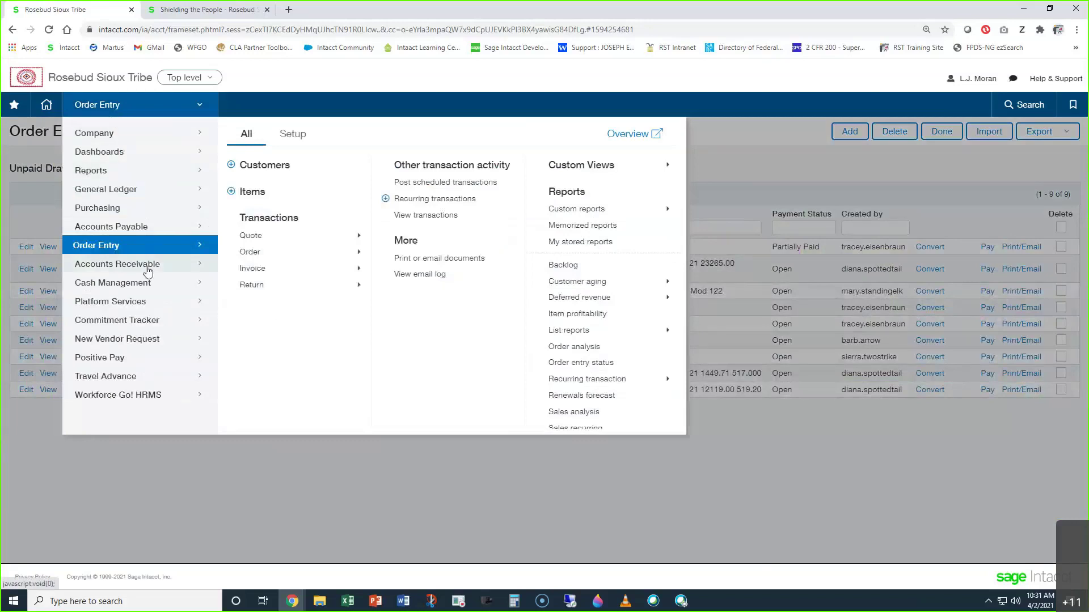
mouse_move(153, 267)
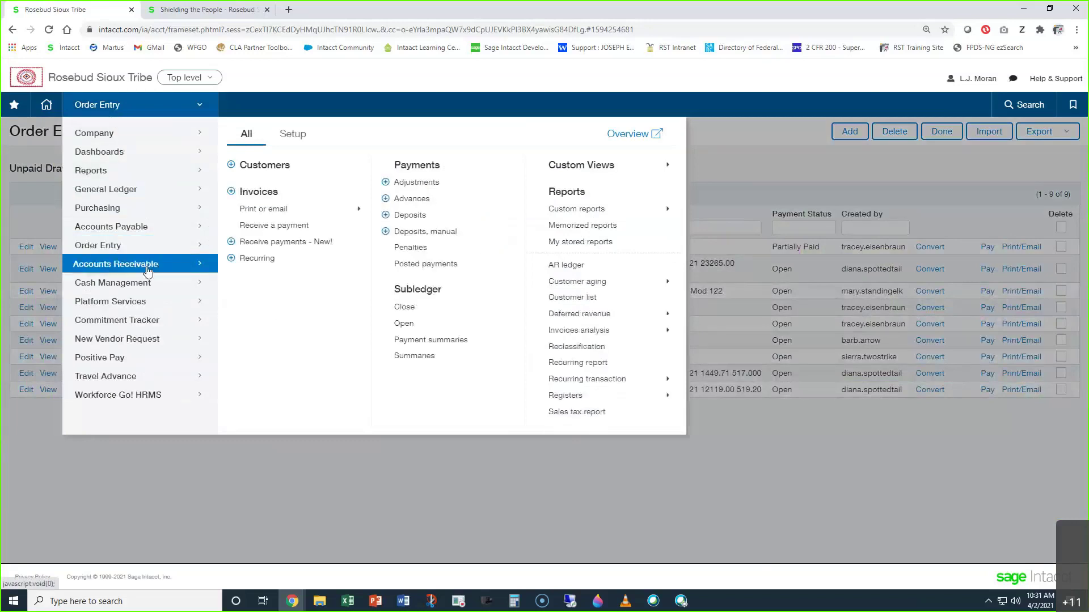
click(386, 200)
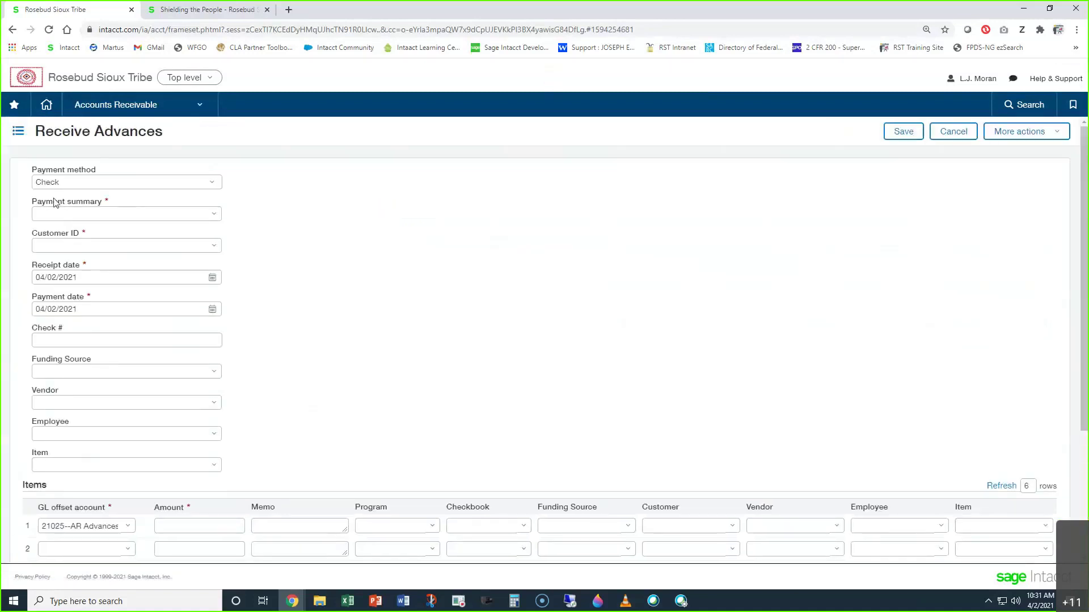
click(61, 213)
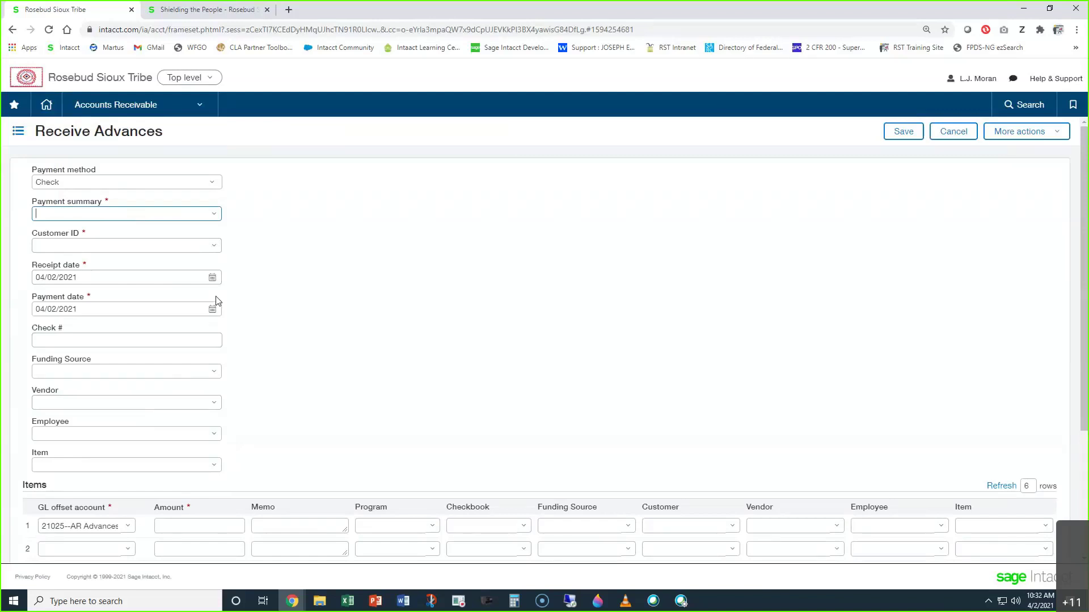
- Start a new Draw Down invoice in Order Entry for the test customer
click(122, 106)
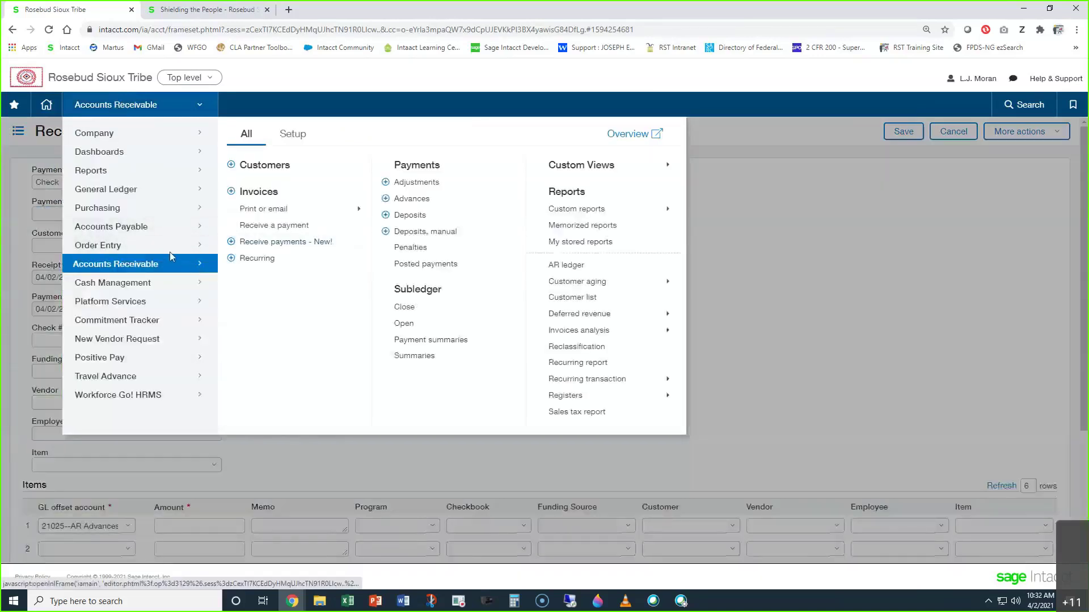
mouse_move(151, 249)
mouse_move(255, 271)
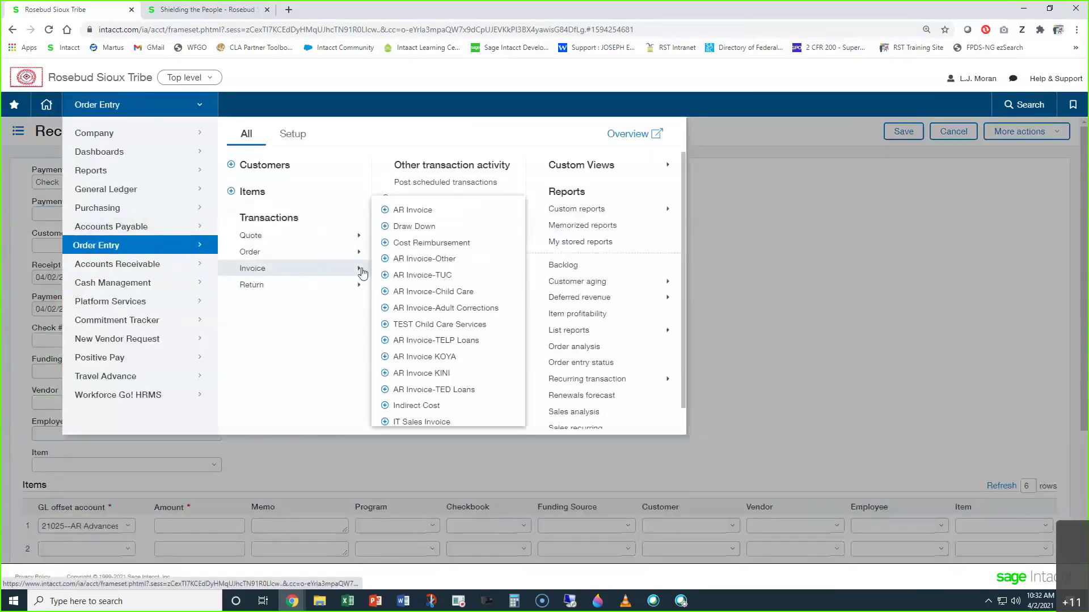
click(413, 226)
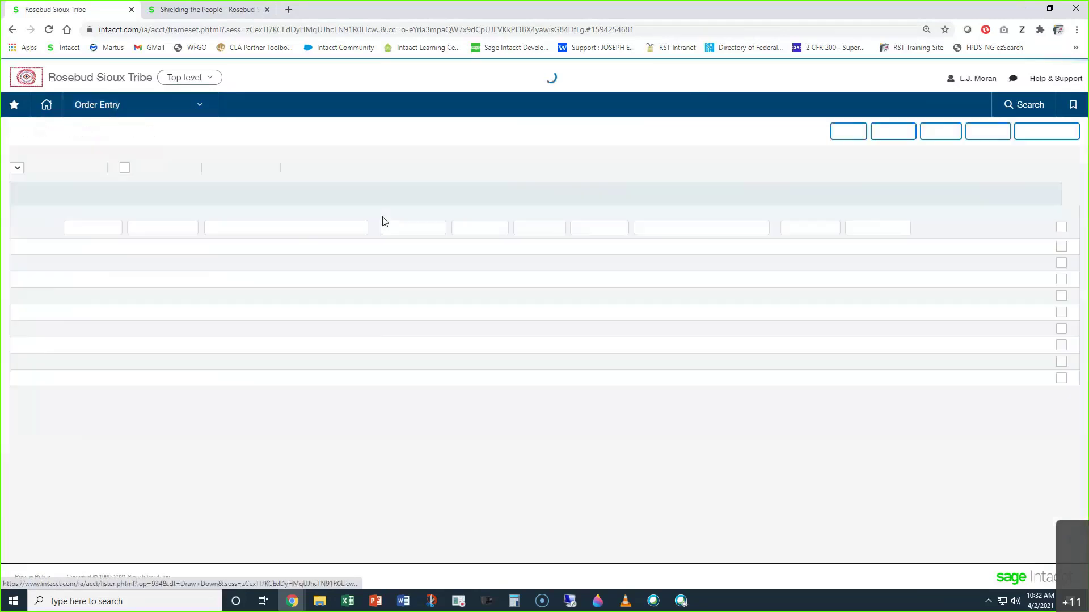
click(848, 131)
click(130, 272)
text(t McTest)
click(114, 311)
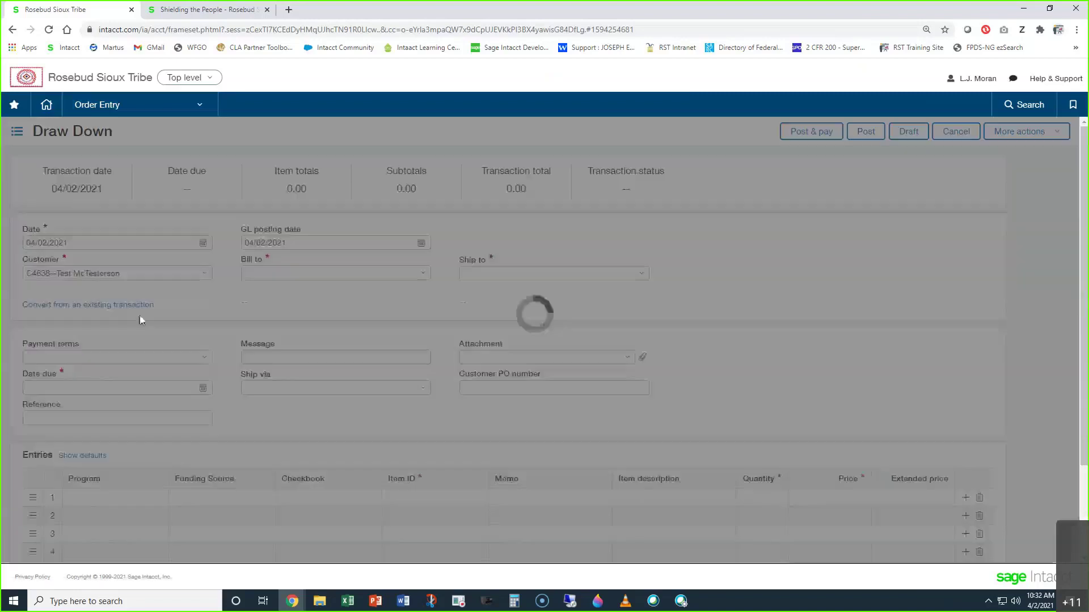
- Set the first entry's program to TEST--Test Company and its funding source to TEST FOR AR TRAINING
click(128, 518)
text(test)
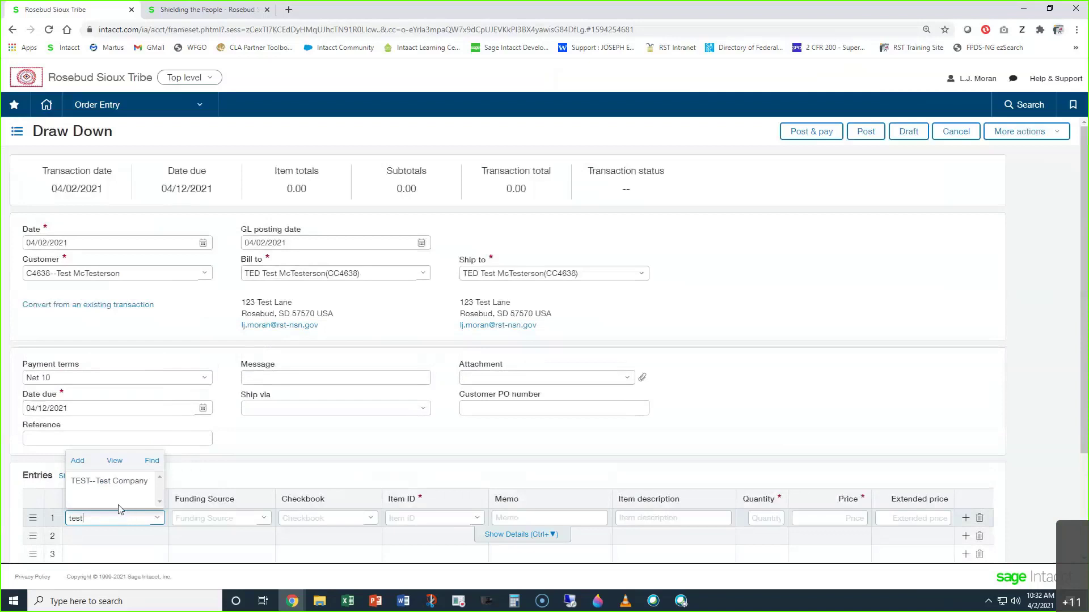
click(119, 480)
click(195, 516)
text(test)
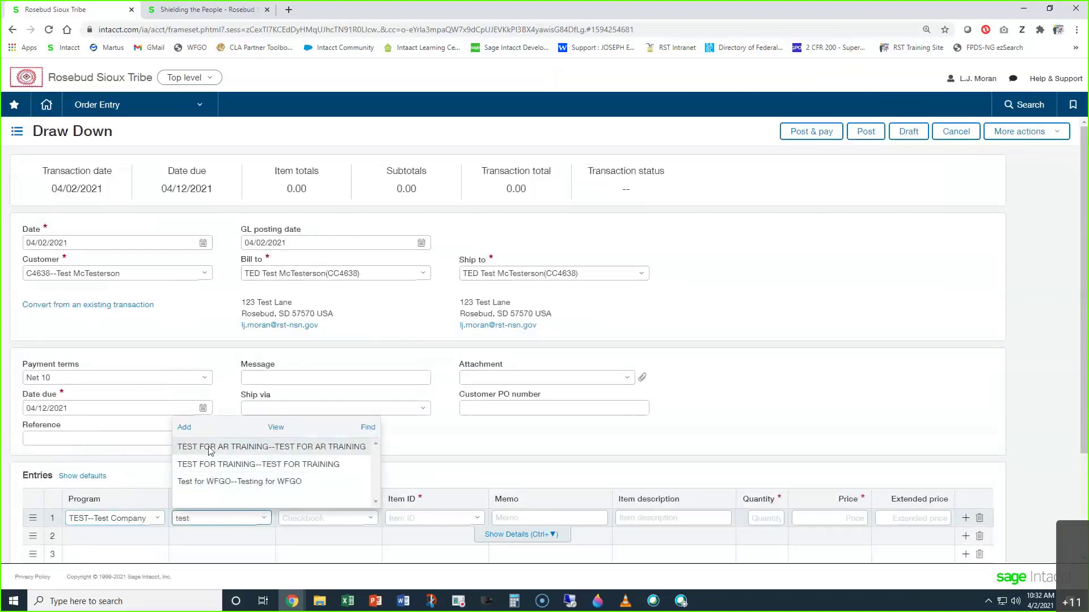
click(209, 447)
- Complete the entry with item 41000--Federal Grant / Contract Revenue, memo Test and price 1.00, and post the draw down
click(420, 516)
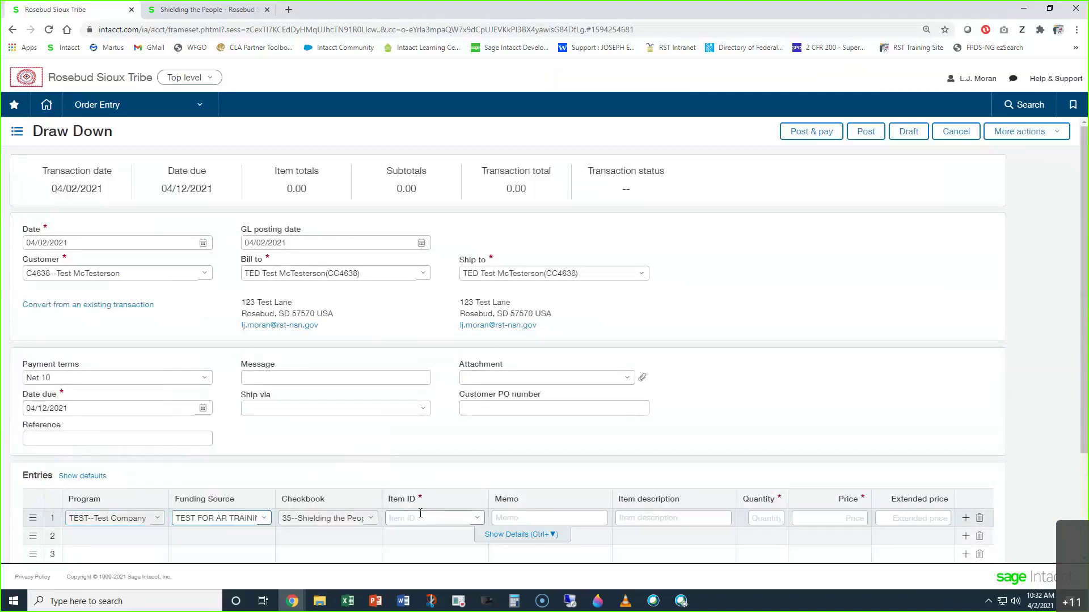
text(fed)
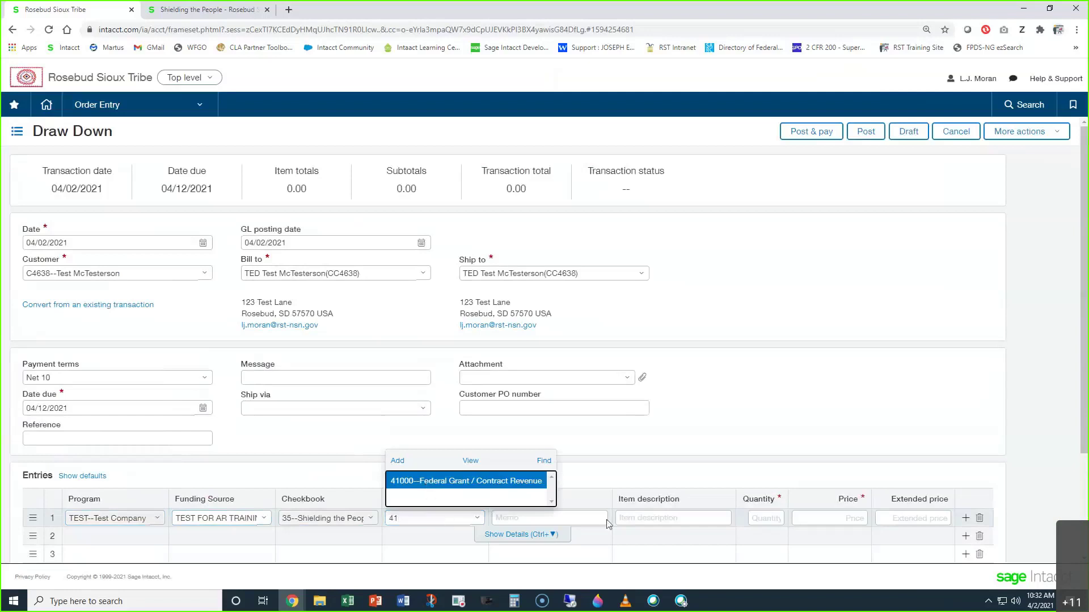
key(Return)
click(540, 519)
text(Test)
key(Tab)
key(Tab)
key(Tab)
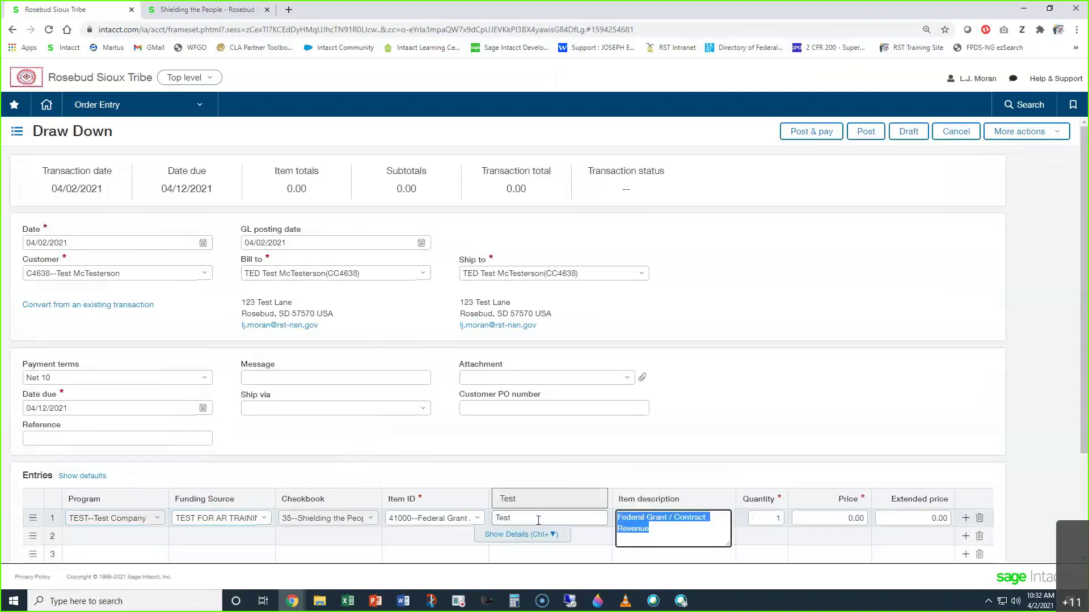
text(1)
click(688, 340)
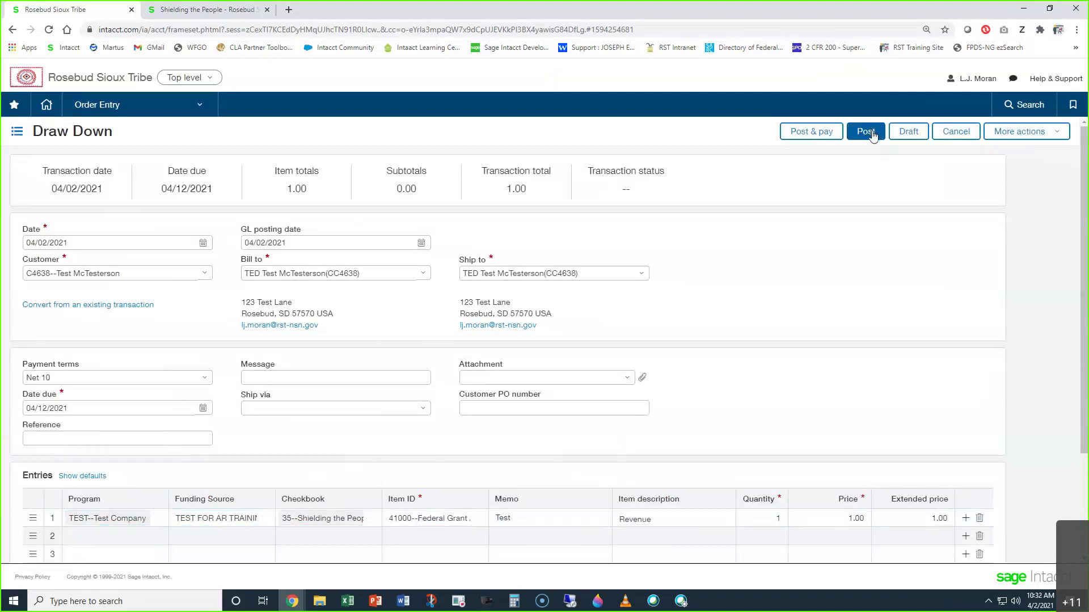
click(871, 135)
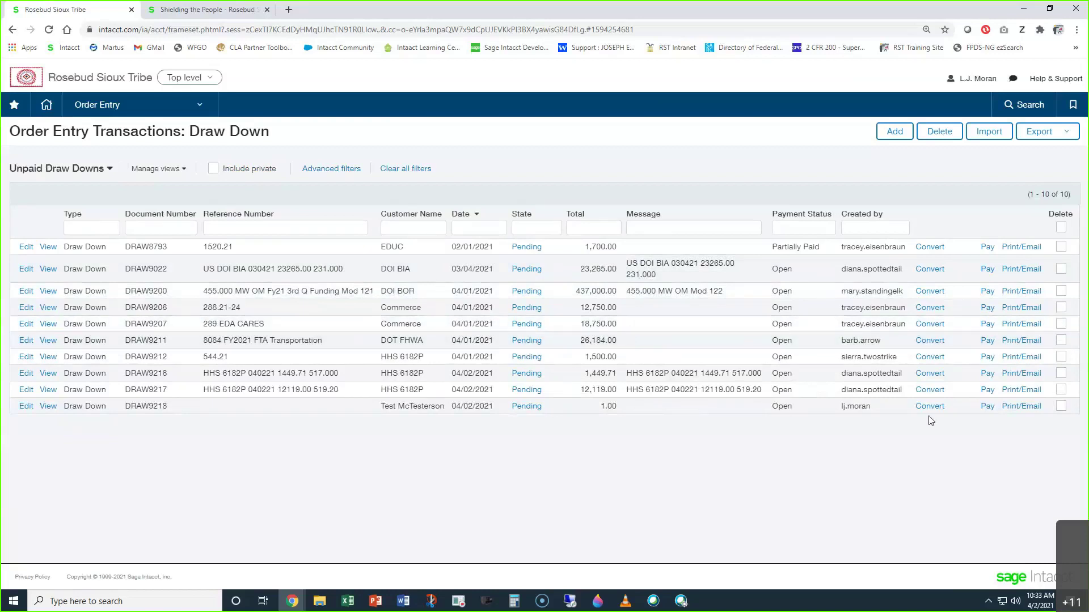
- Convert the test customer's 1.00 draw down to an AR Credit Memo and post the memo
mouse_move(929, 408)
click(969, 416)
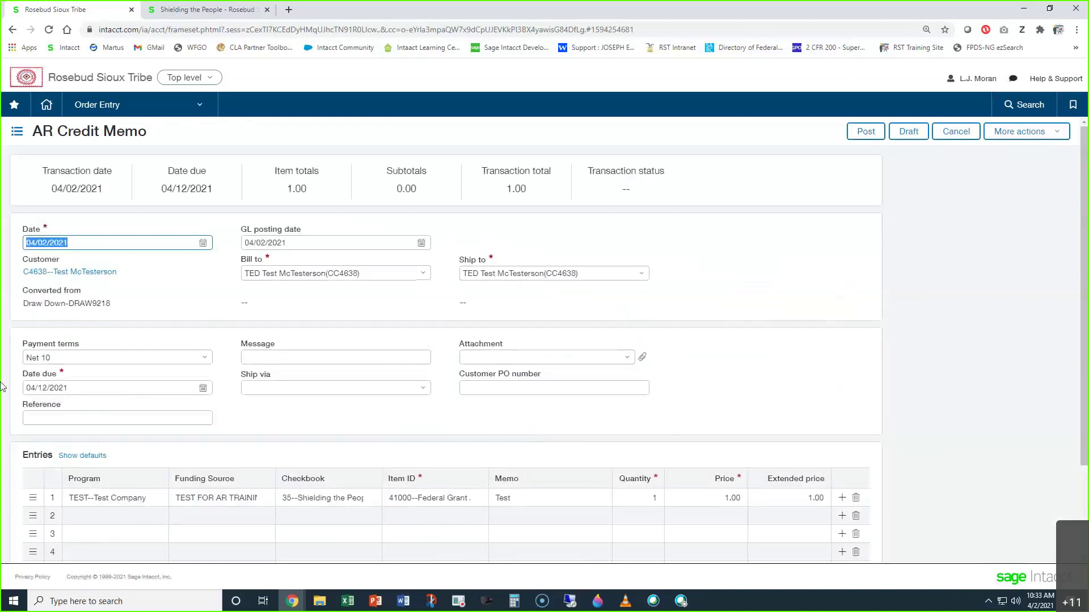
click(867, 132)
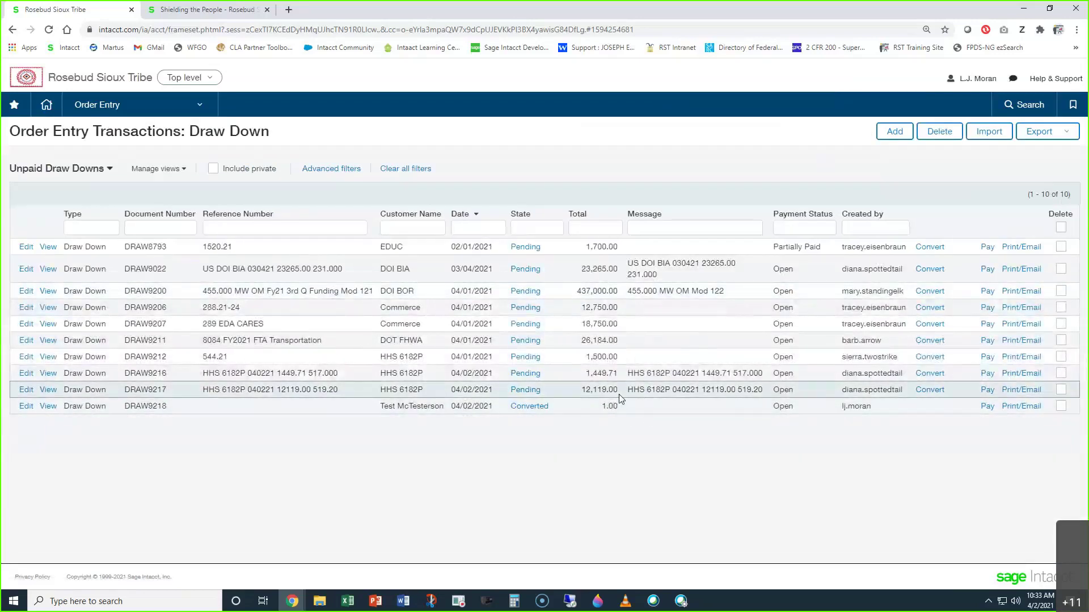
- Check the converted draw down's payment status and open its payment form to check the amount due
drag(796, 407, 770, 410)
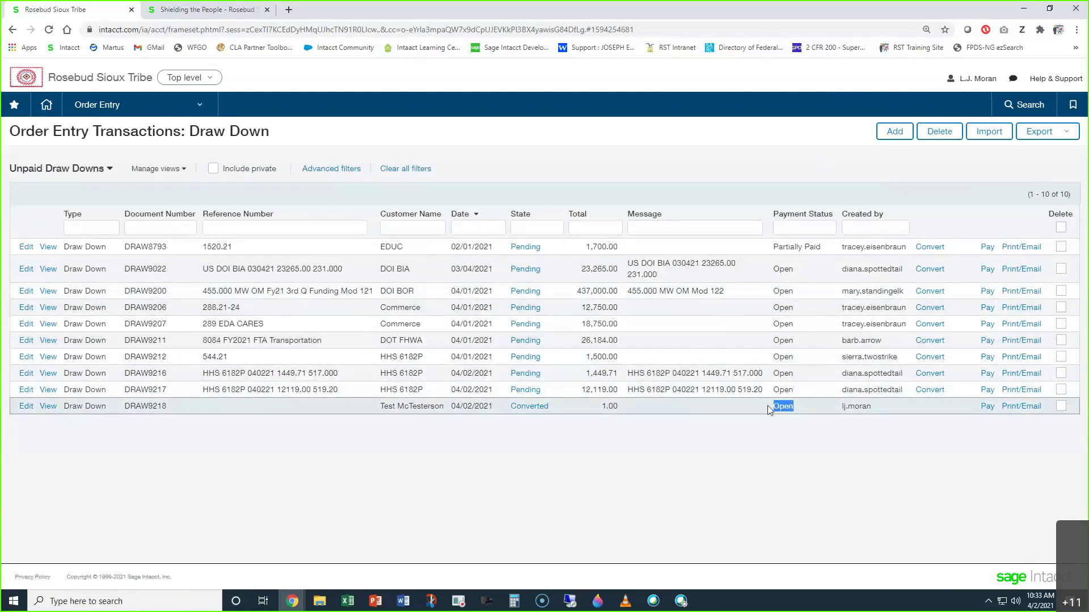
click(985, 406)
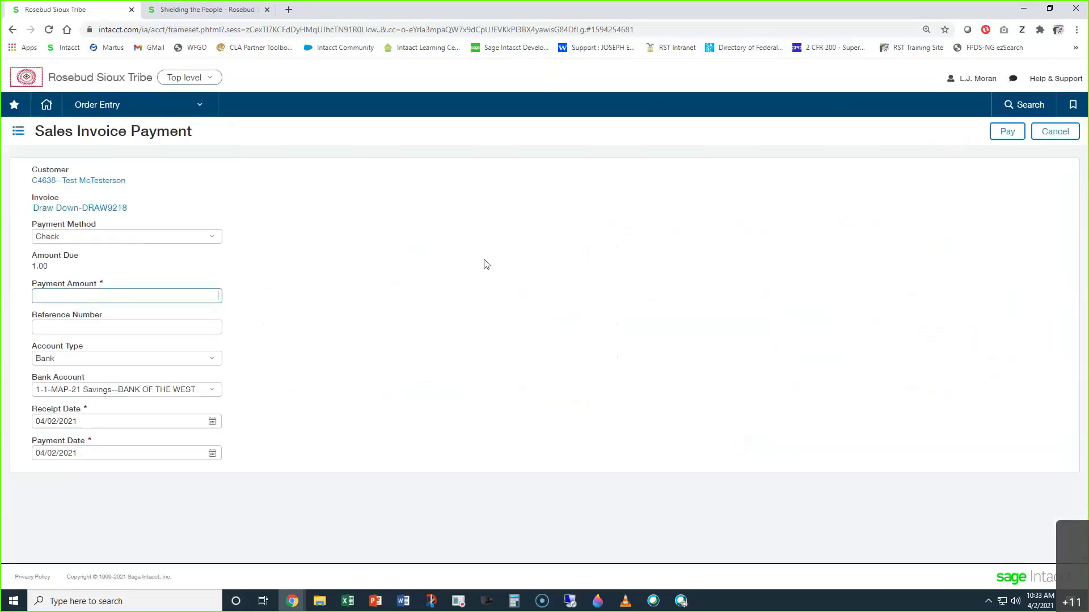
drag(50, 267, 33, 263)
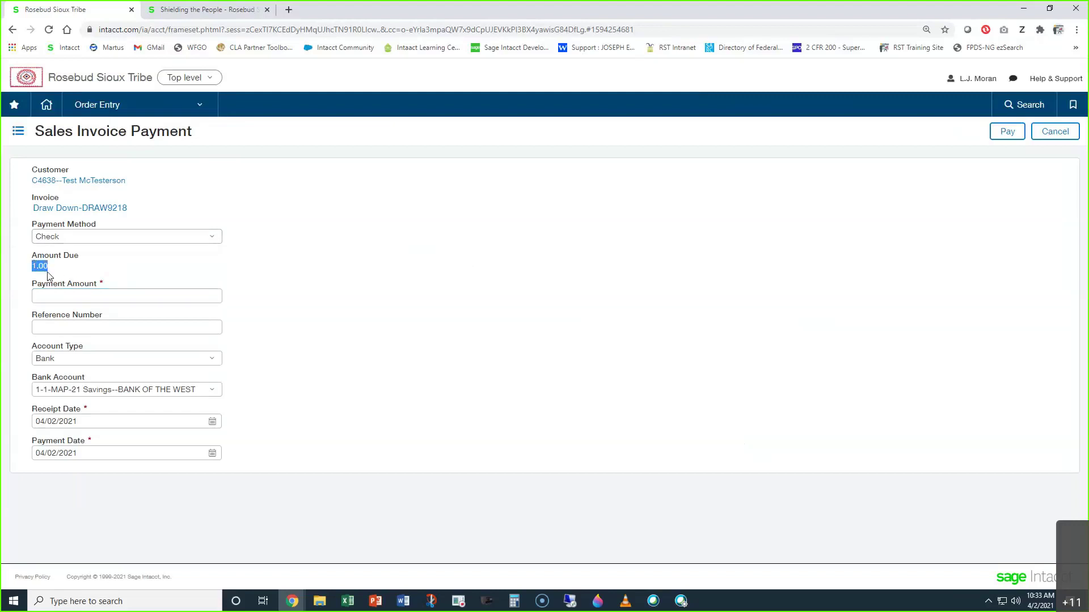
click(54, 294)
click(81, 325)
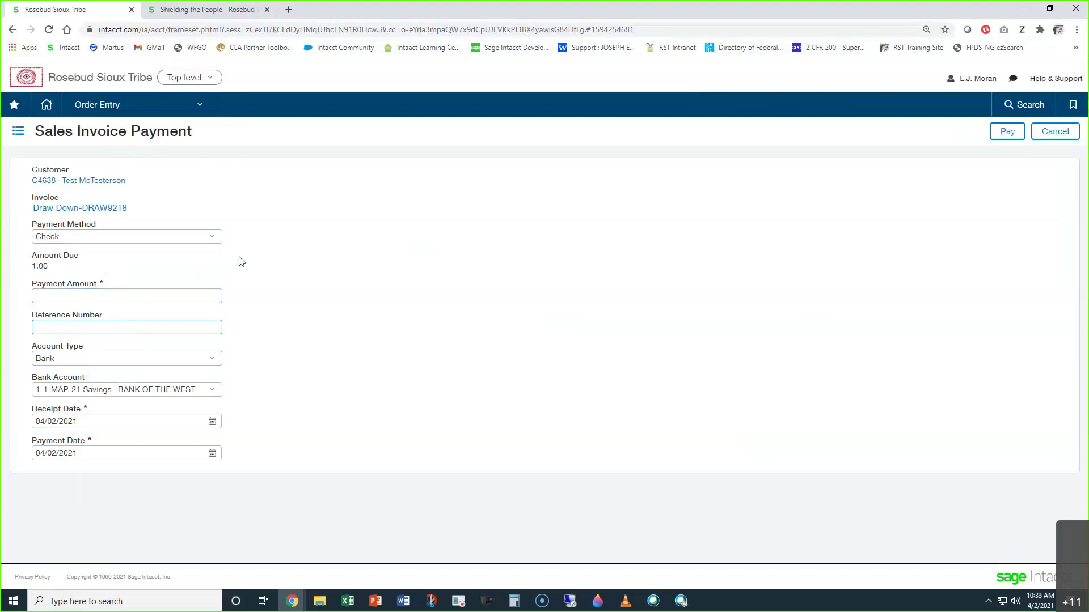
- Start receiving a payment in Accounts Receivable with the account set to 35-ShieldingPeople--WELLS FARGO BANK, N.A
click(108, 106)
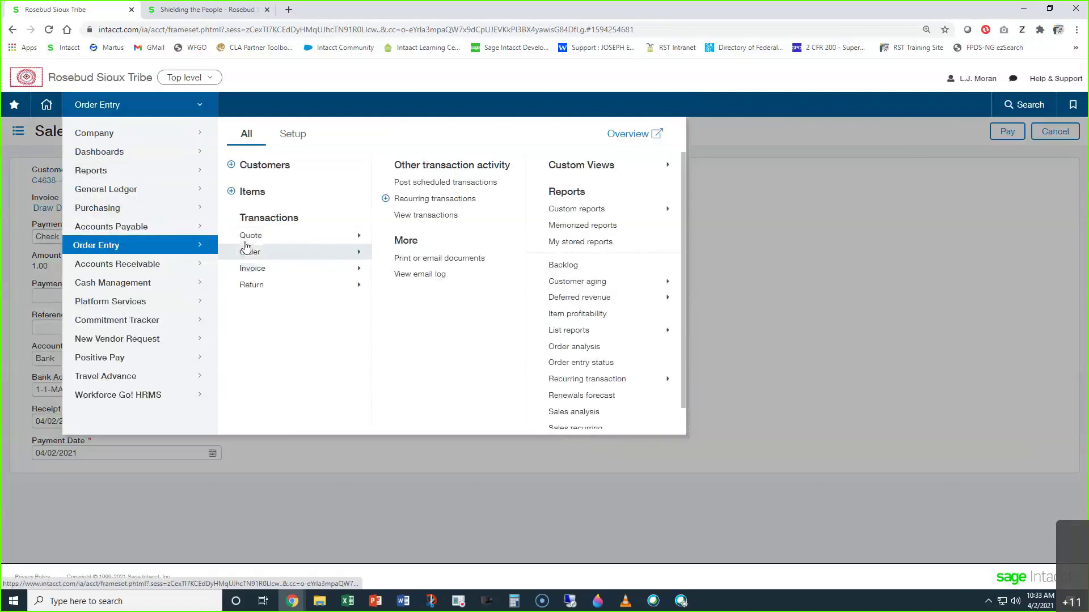
mouse_move(131, 265)
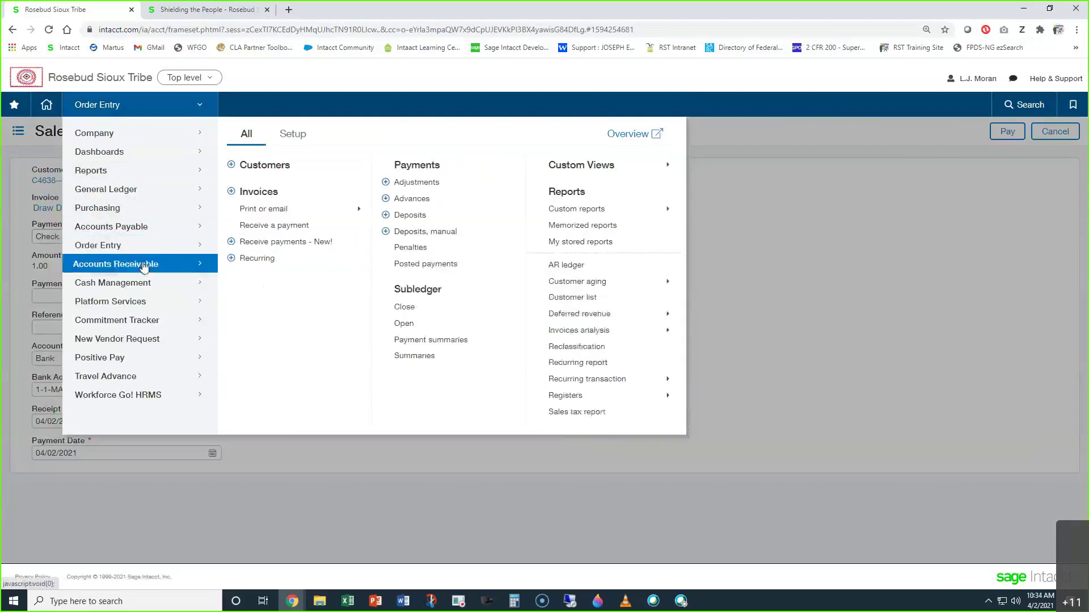
click(254, 228)
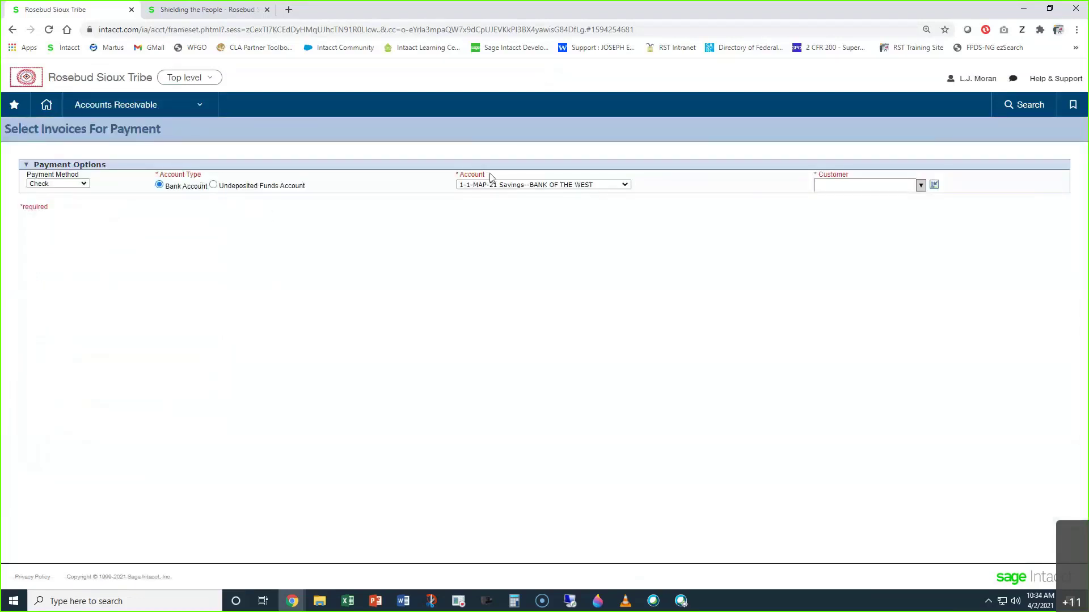
click(489, 186)
text(35)
scroll(504, 305, down, 2)
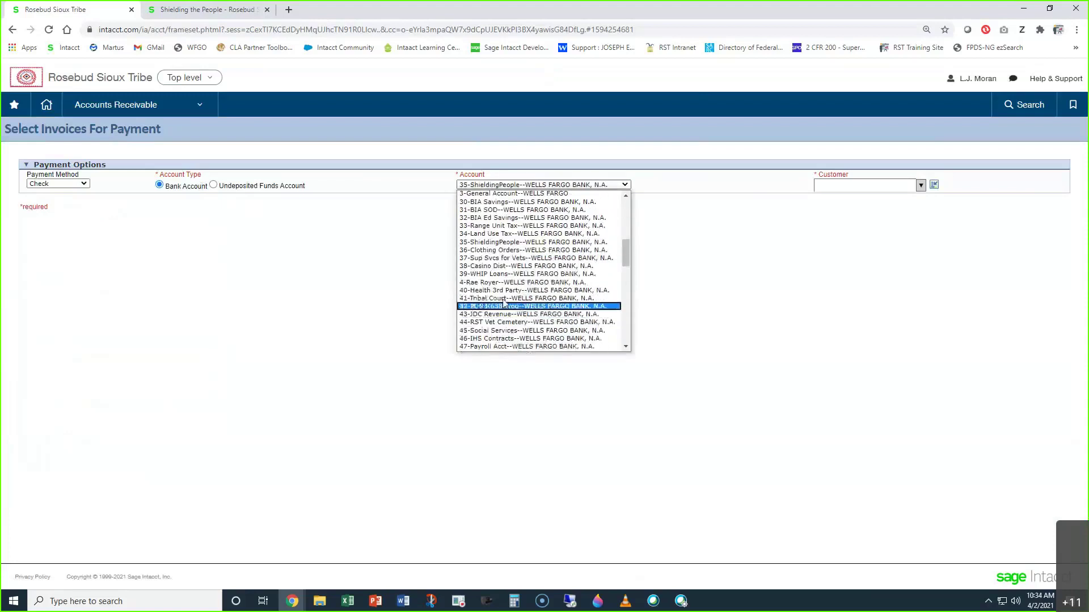
click(503, 242)
- Select the test customer and examine the available overpayments and advances, including the entry for the earlier check
click(838, 185)
text(test)
key(Tab)
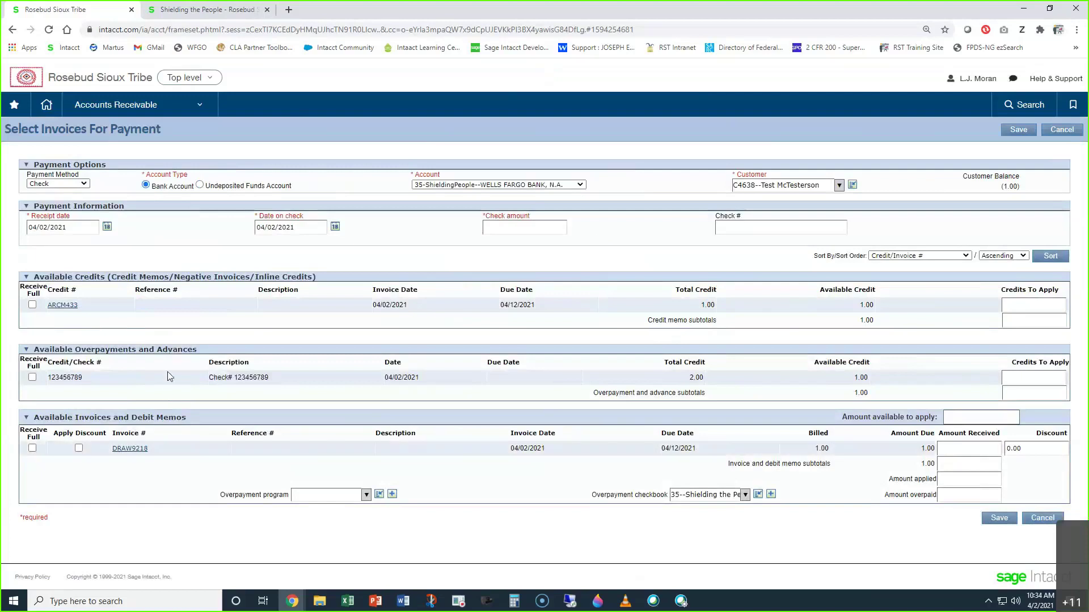
drag(214, 377, 279, 389)
drag(40, 349, 203, 354)
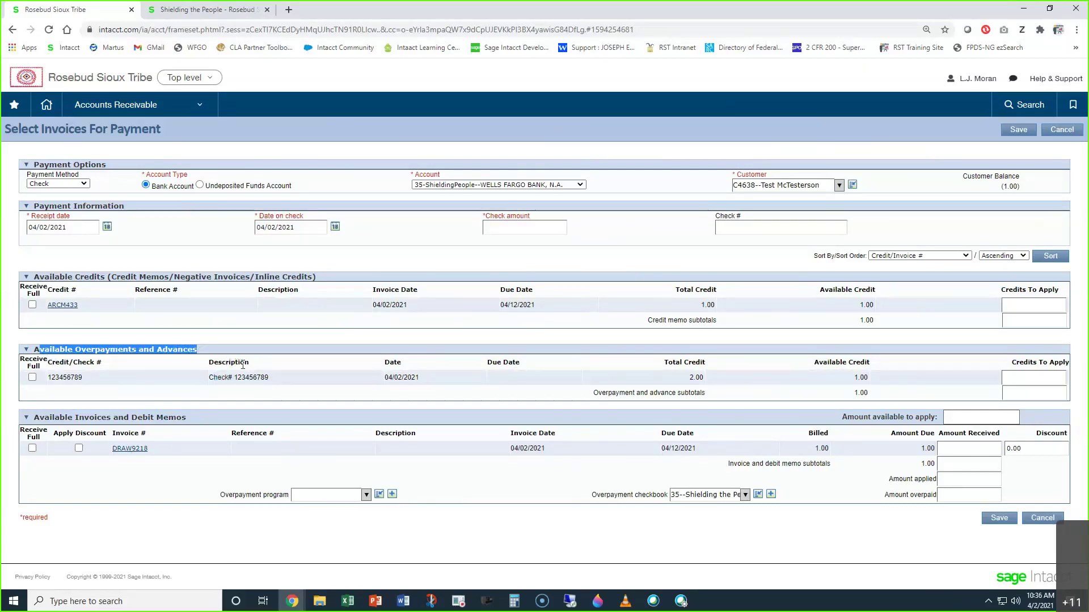
- Open the AR Invoice transactions in Order Entry and check the customer name on invoice OEINV-33096
click(155, 111)
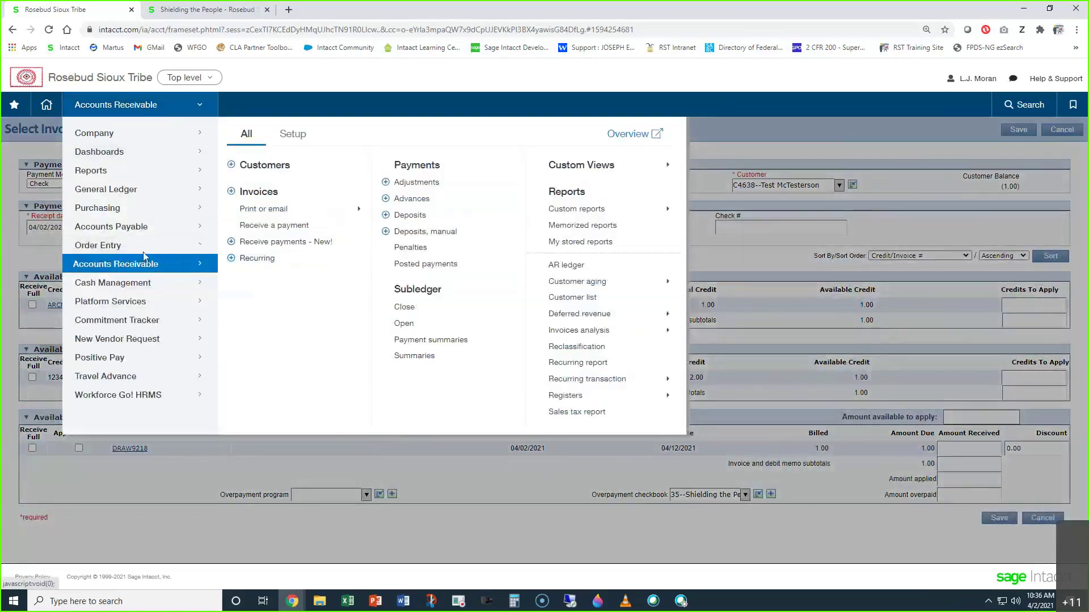
mouse_move(170, 245)
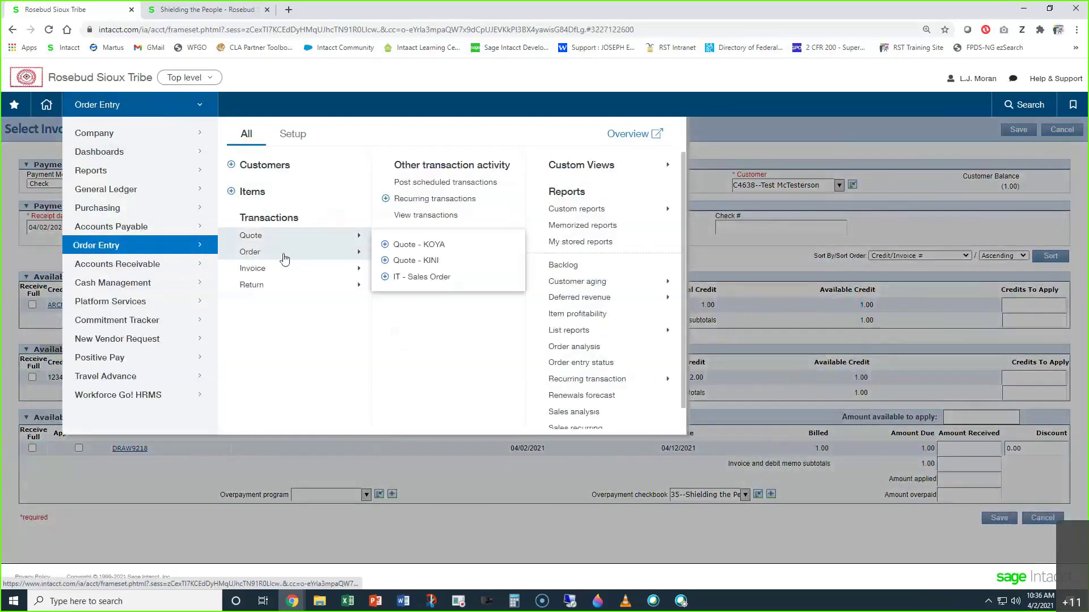
mouse_move(275, 268)
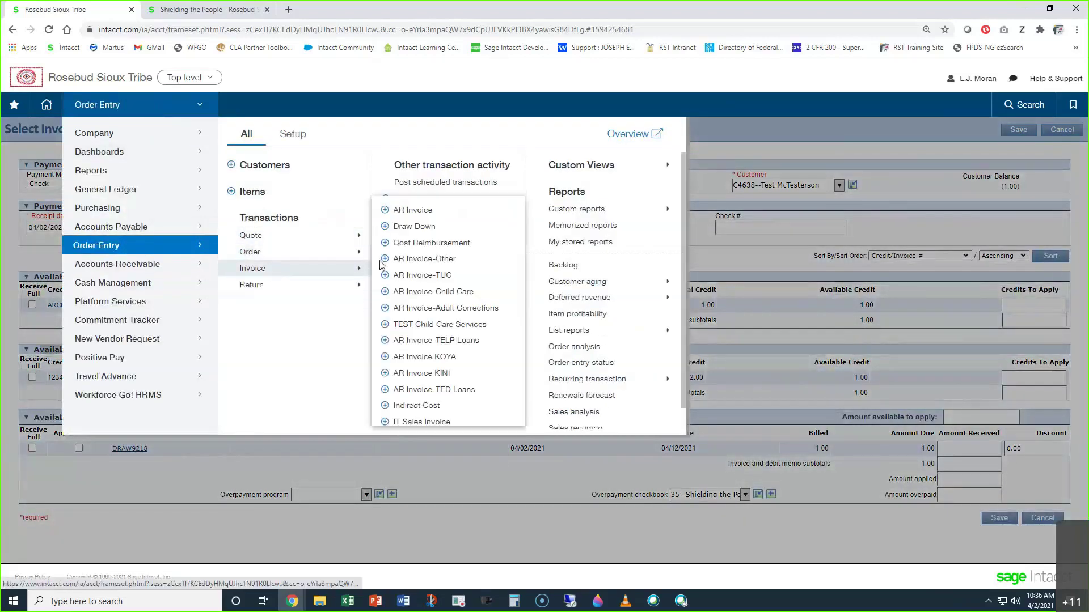
click(405, 210)
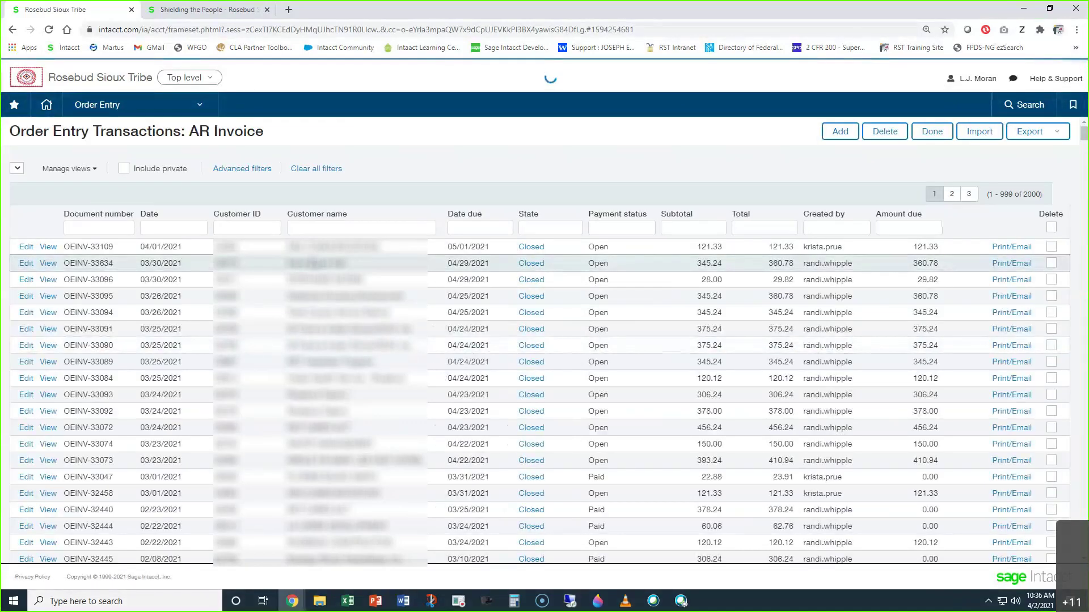
drag(285, 280, 373, 285)
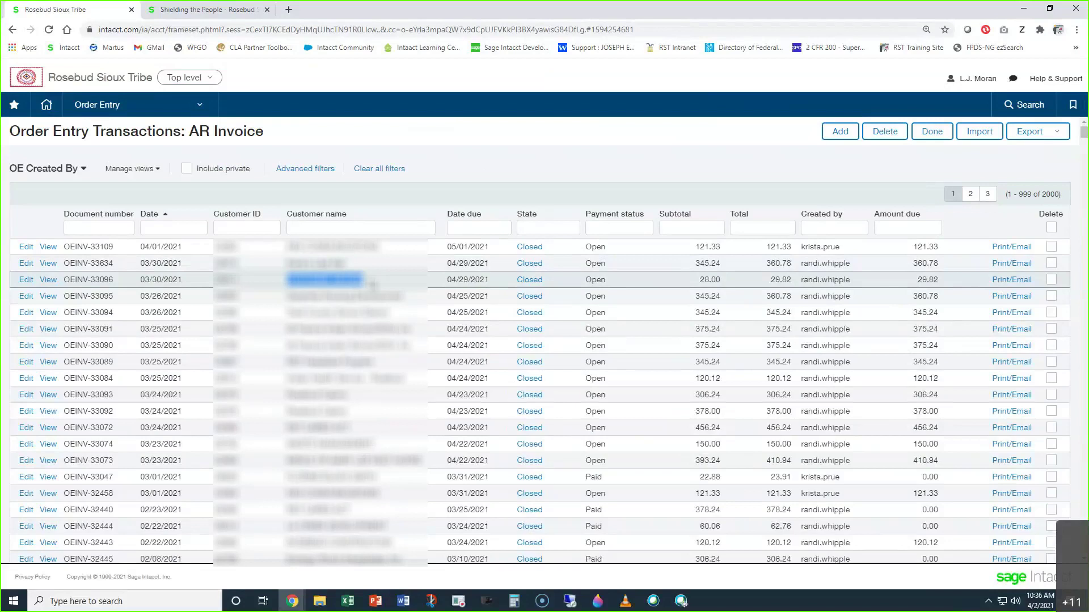
- Open the unpaid Draw Down transactions and view EDUC's draw down DRAW8793 to check its checkbook and program
click(46, 104)
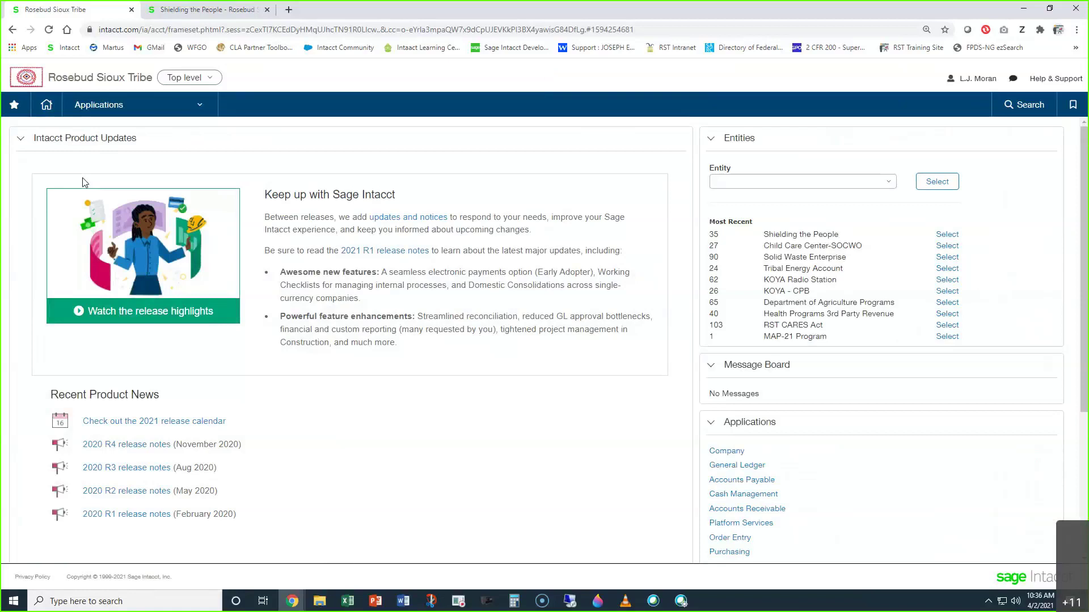
click(108, 108)
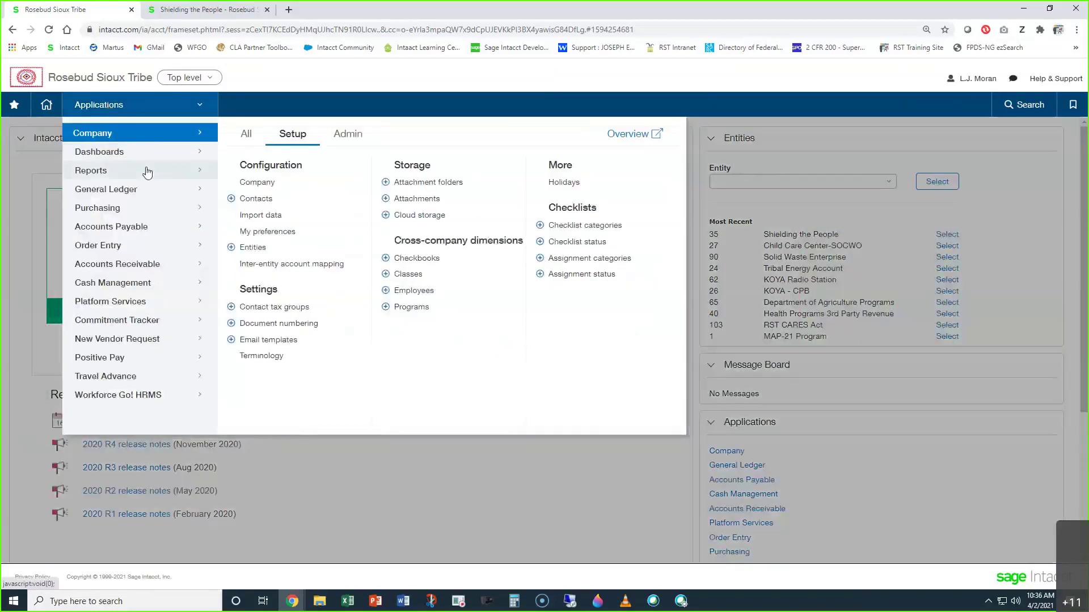
click(144, 247)
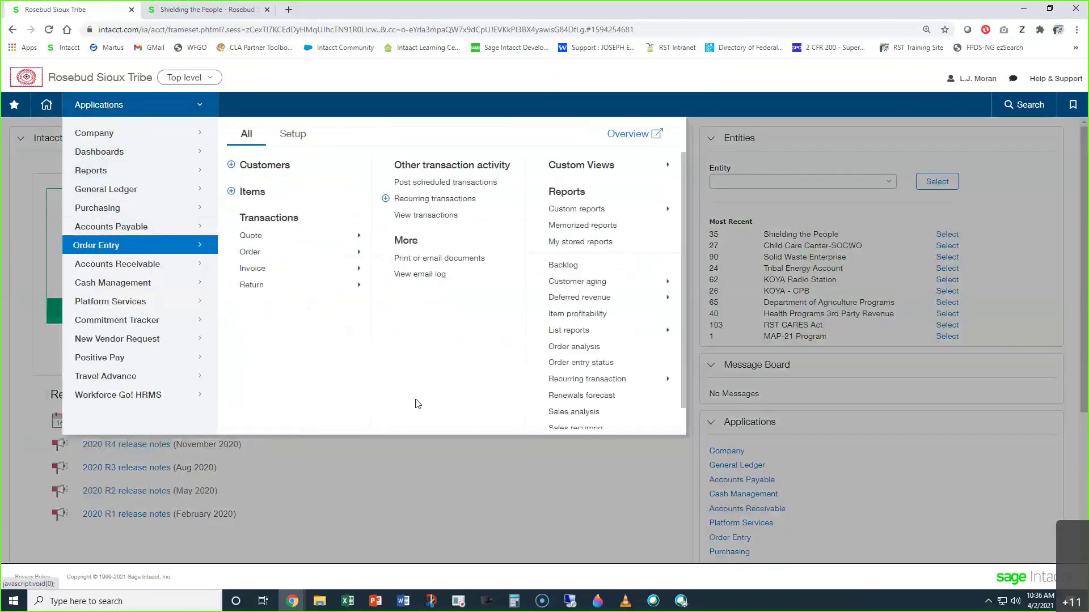
mouse_move(304, 271)
click(408, 227)
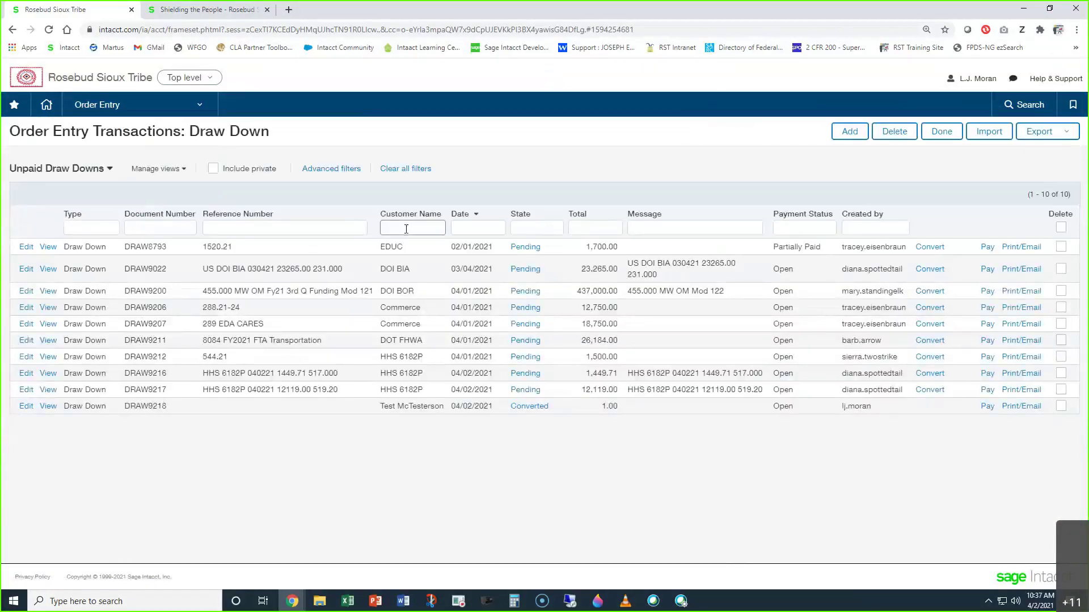
double_click(383, 246)
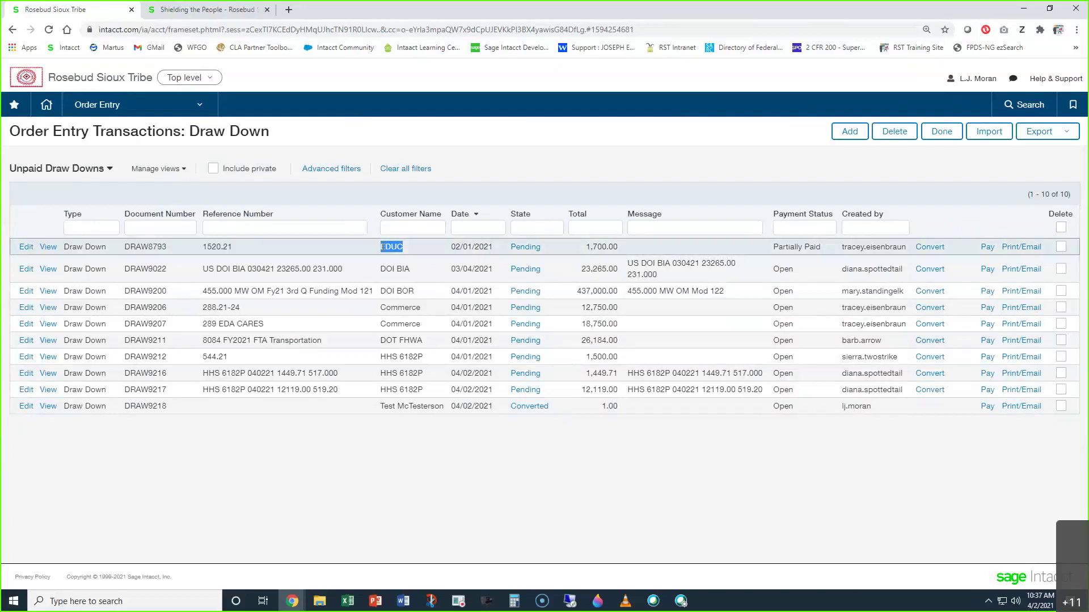
click(48, 247)
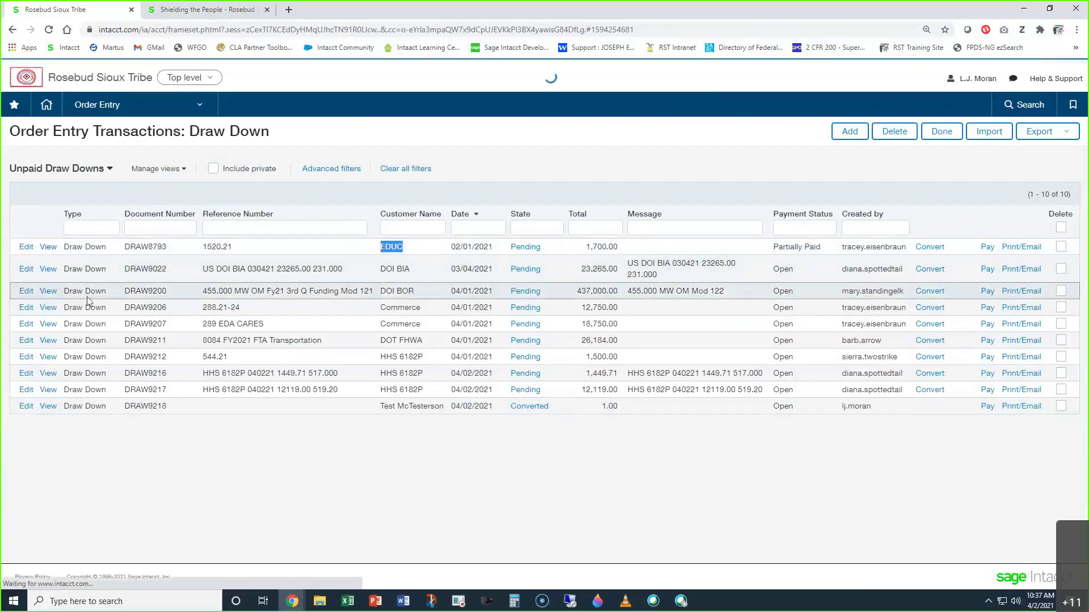
scroll(141, 451, down, 3)
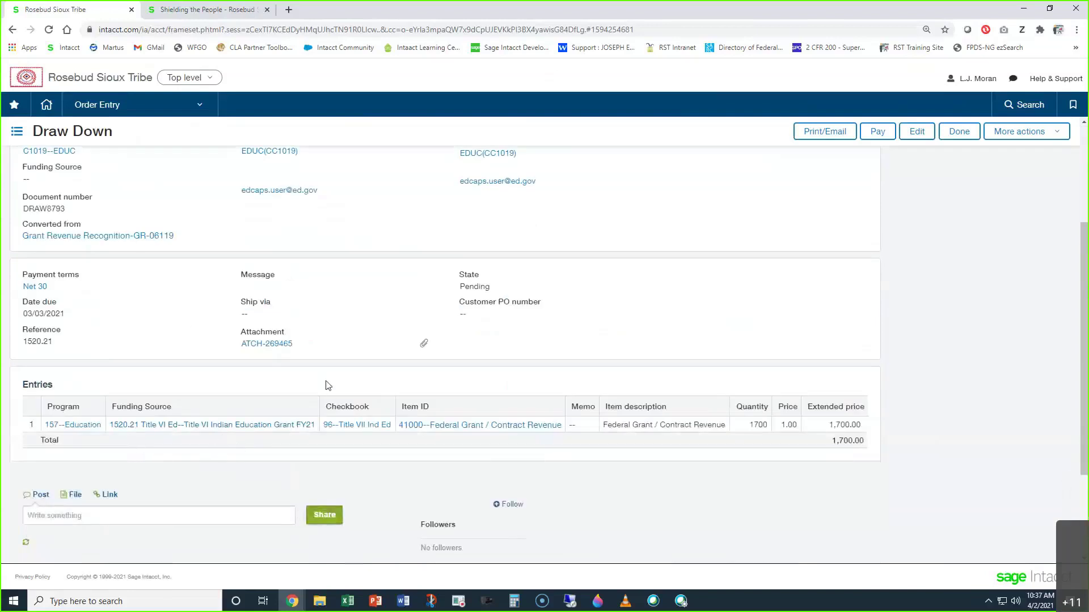
- Open the Order Entry Customer Aging report and filter it by checkbook 96--Title VII Ind Ed
click(95, 110)
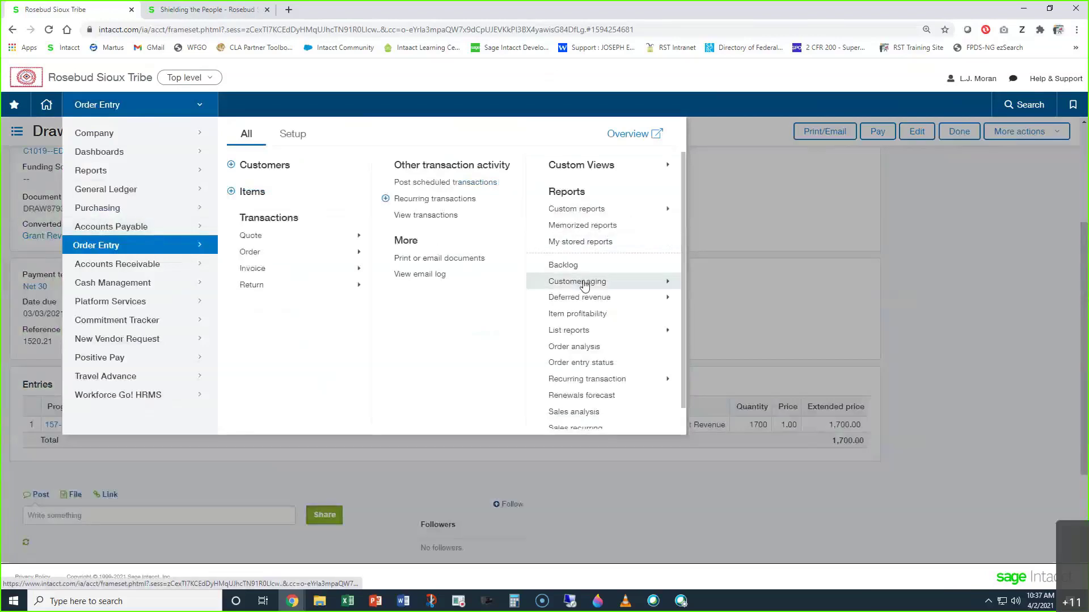
mouse_move(584, 285)
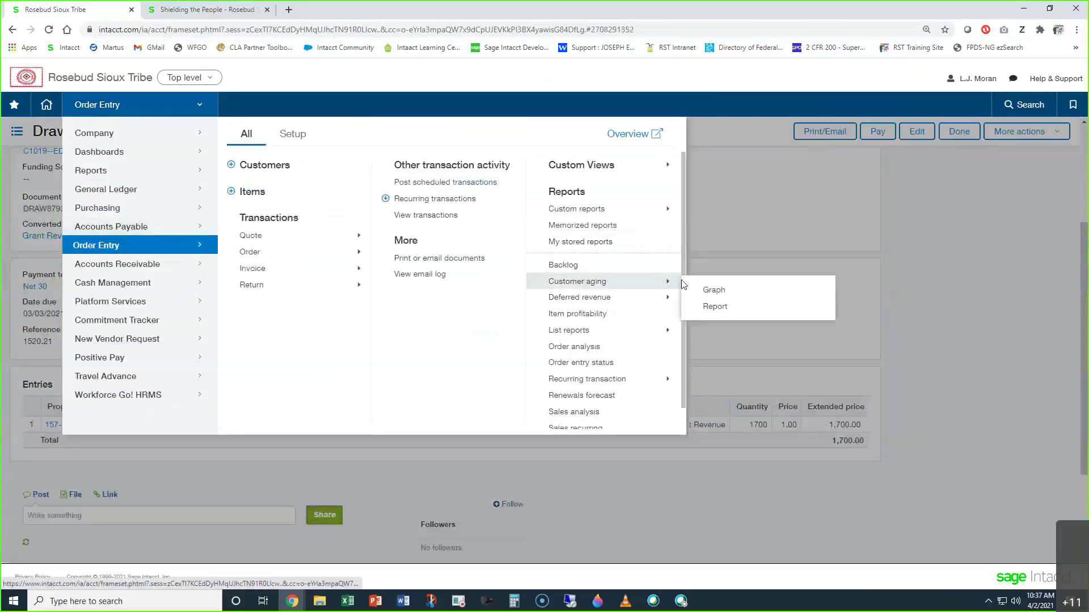
click(714, 307)
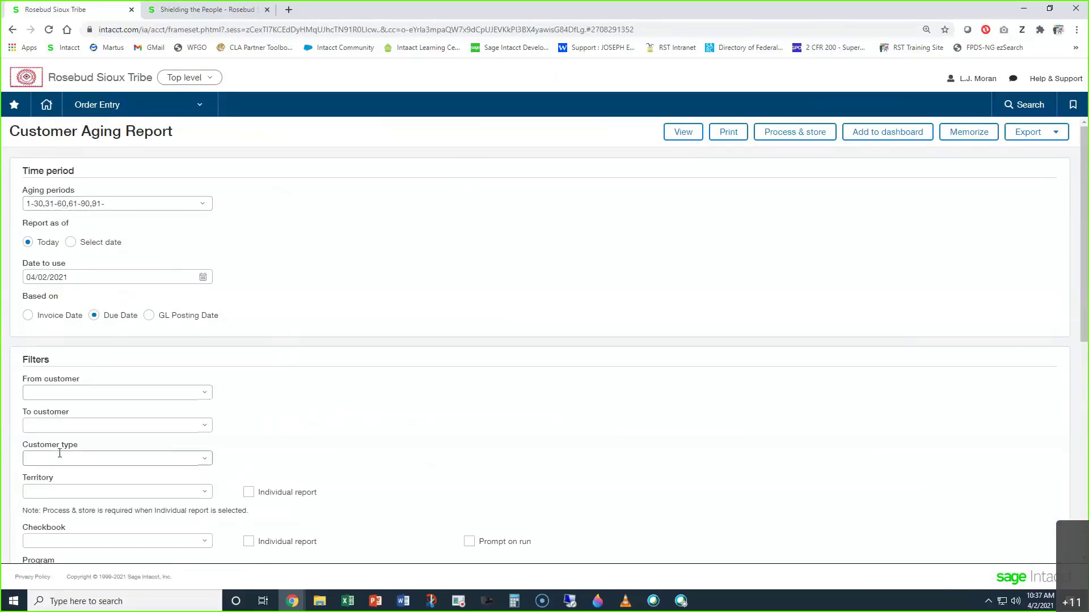
scroll(52, 431, down, 2)
click(53, 429)
text(96)
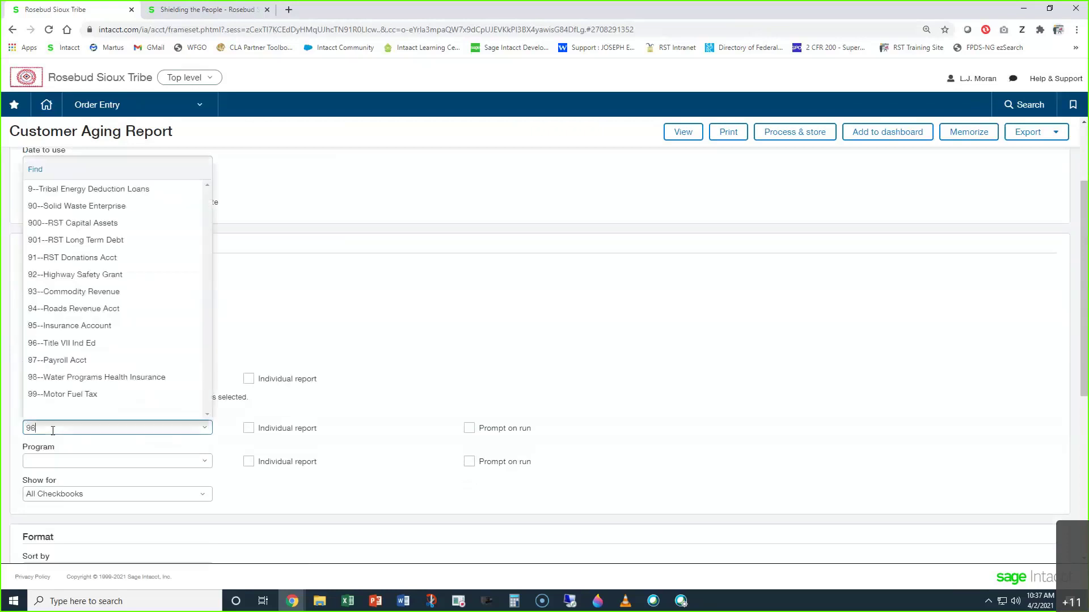
- Filter the aging report by program 157--Education and run it for all customers
click(78, 467)
key(Tab)
text(ed)
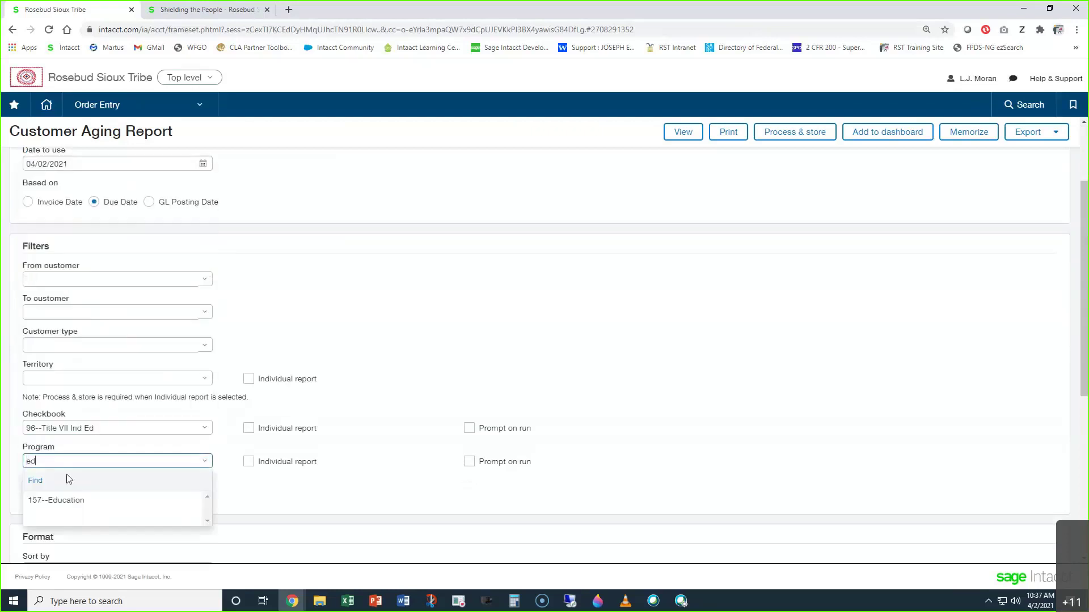
click(64, 503)
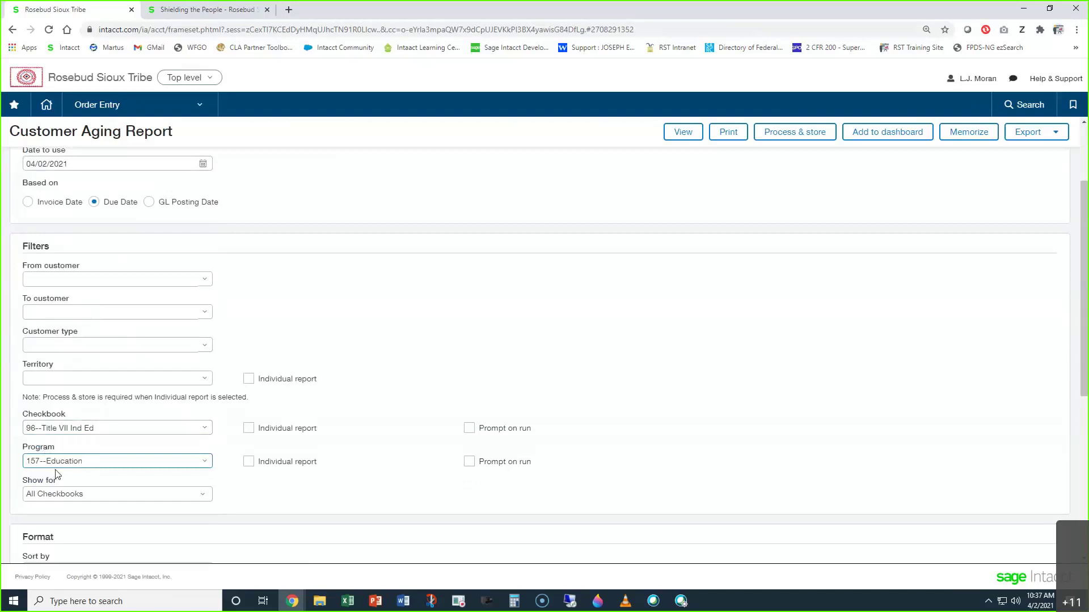
scroll(321, 436, down, 4)
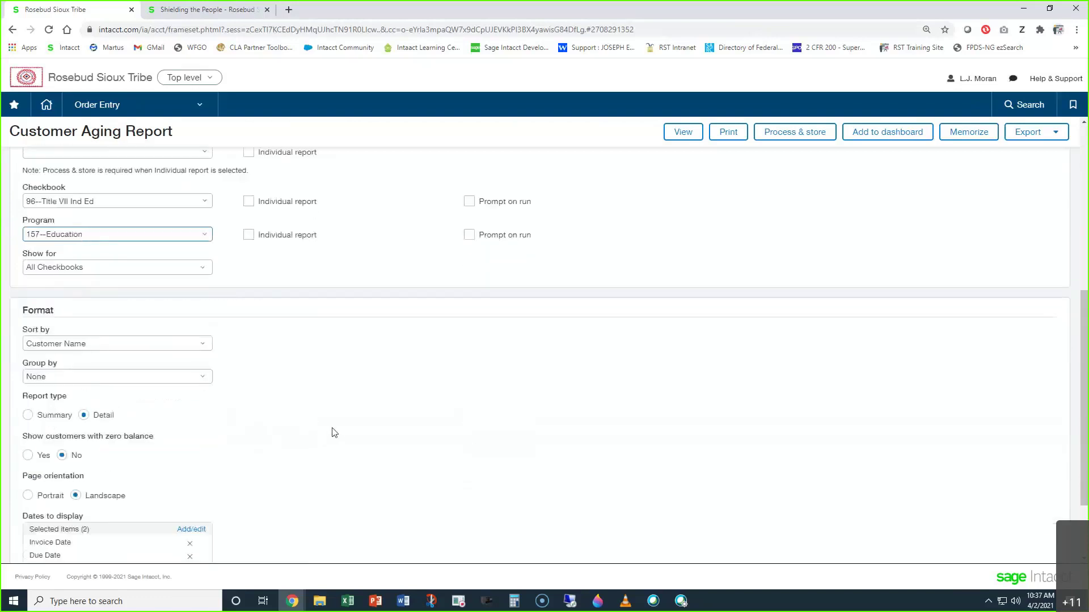
scroll(334, 433, up, 4)
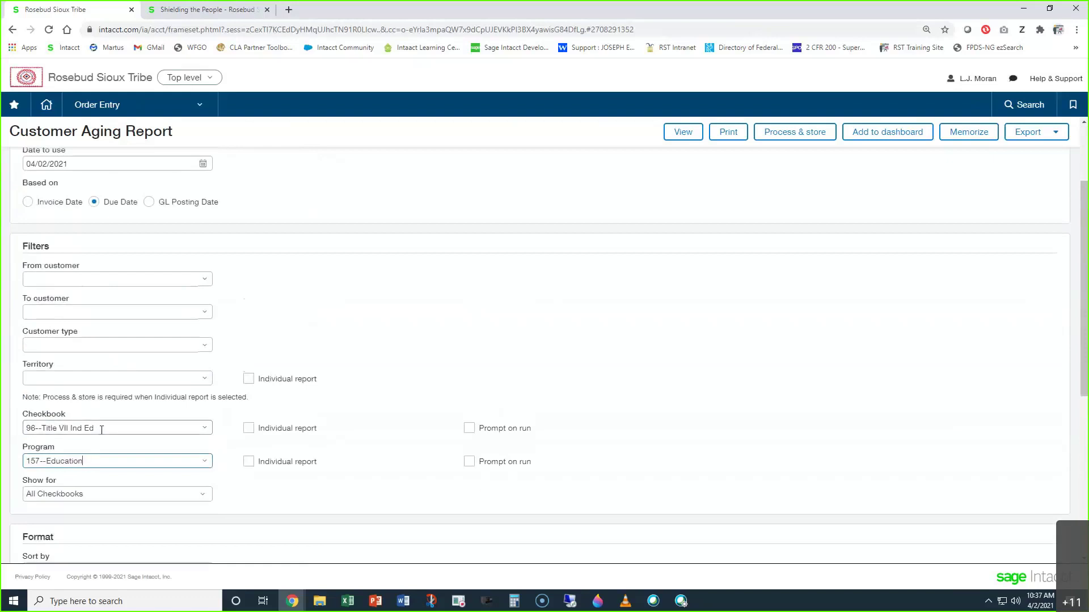
click(95, 280)
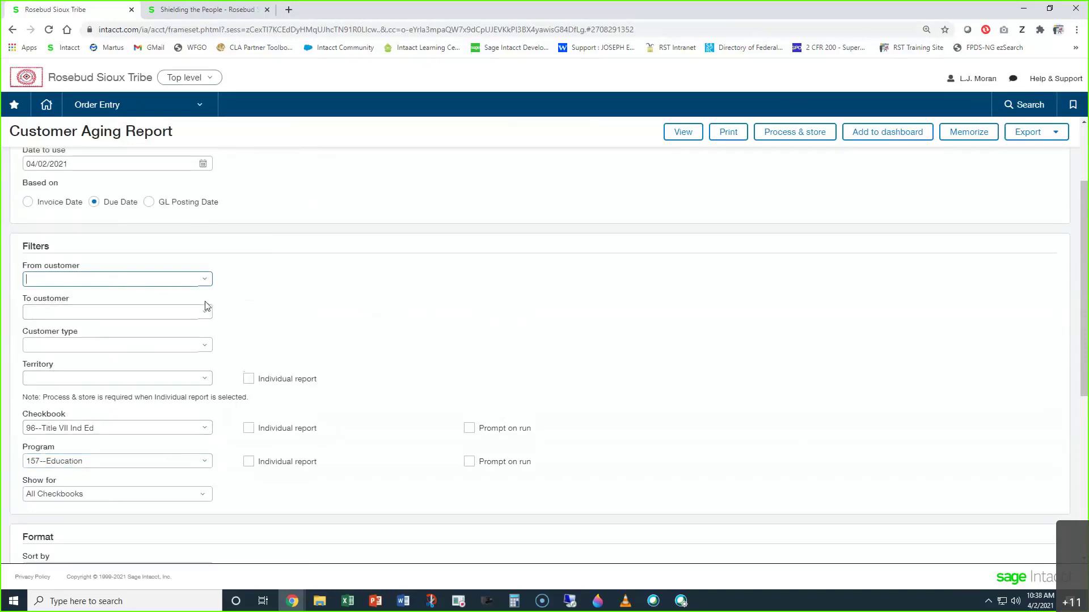
click(691, 138)
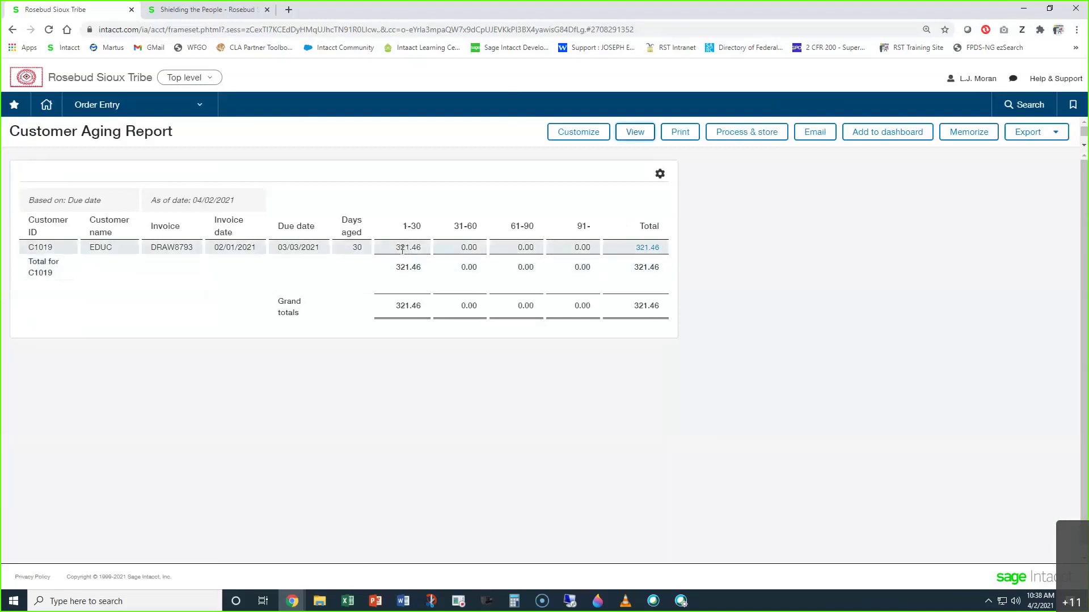
- Examine the days aged, 31-60 day balance and due date of EDUC's draw down in the aging report
double_click(356, 249)
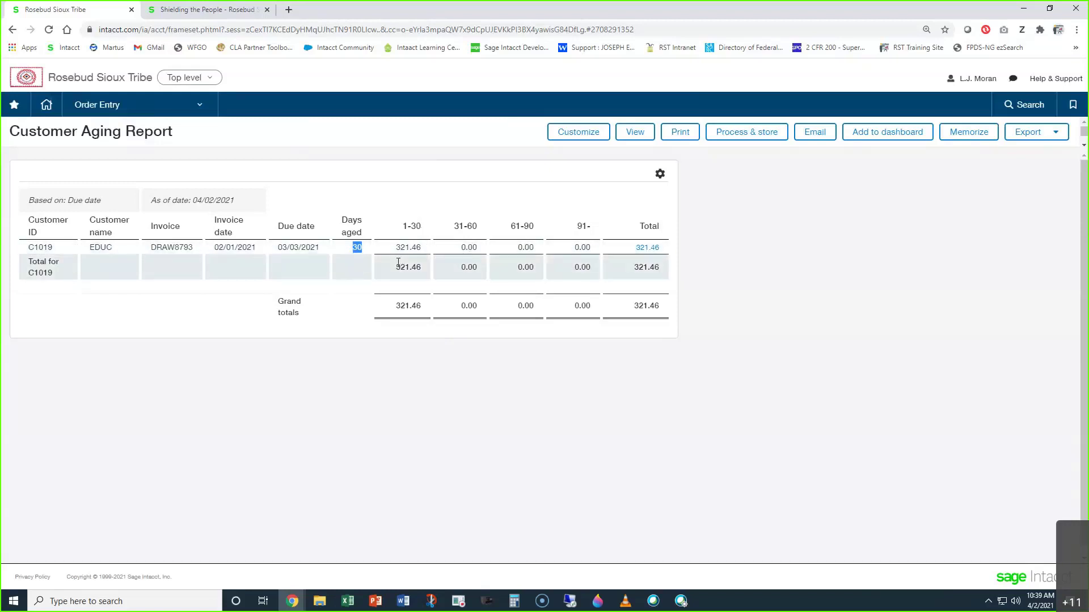
double_click(467, 247)
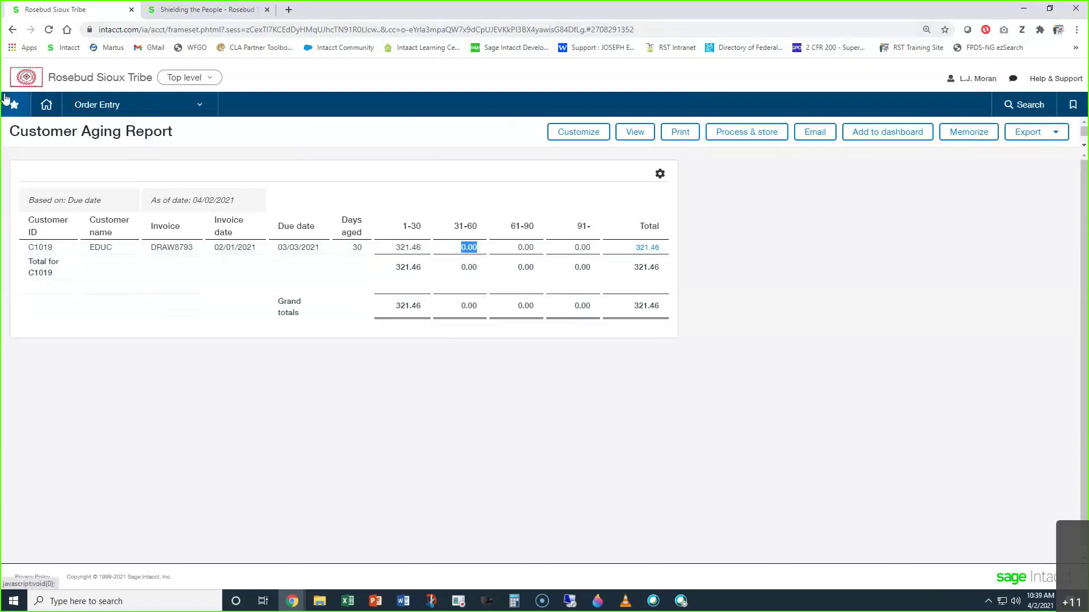
click(108, 105)
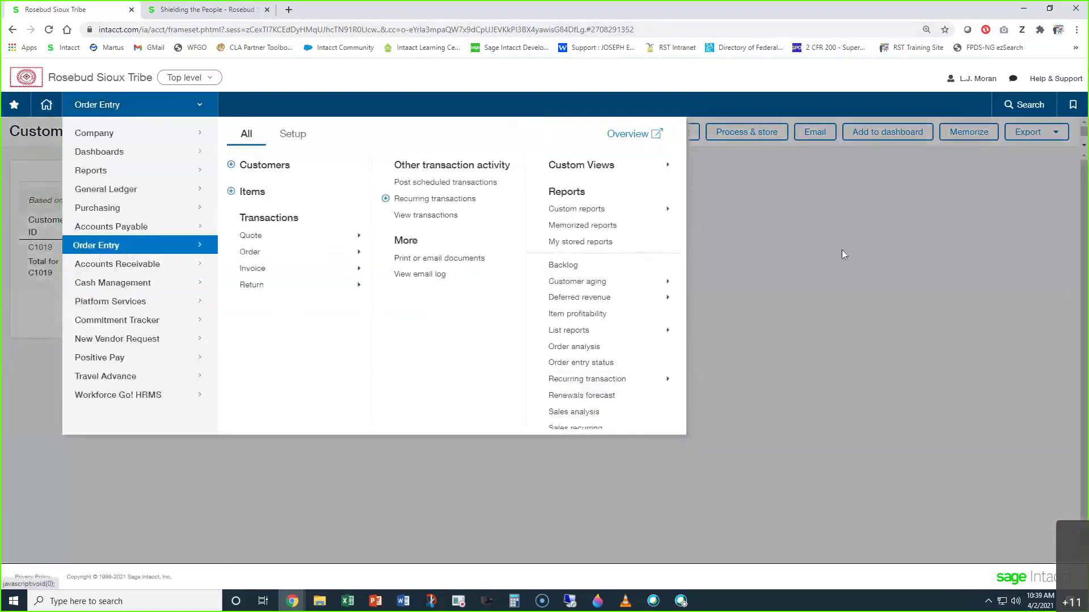
click(842, 251)
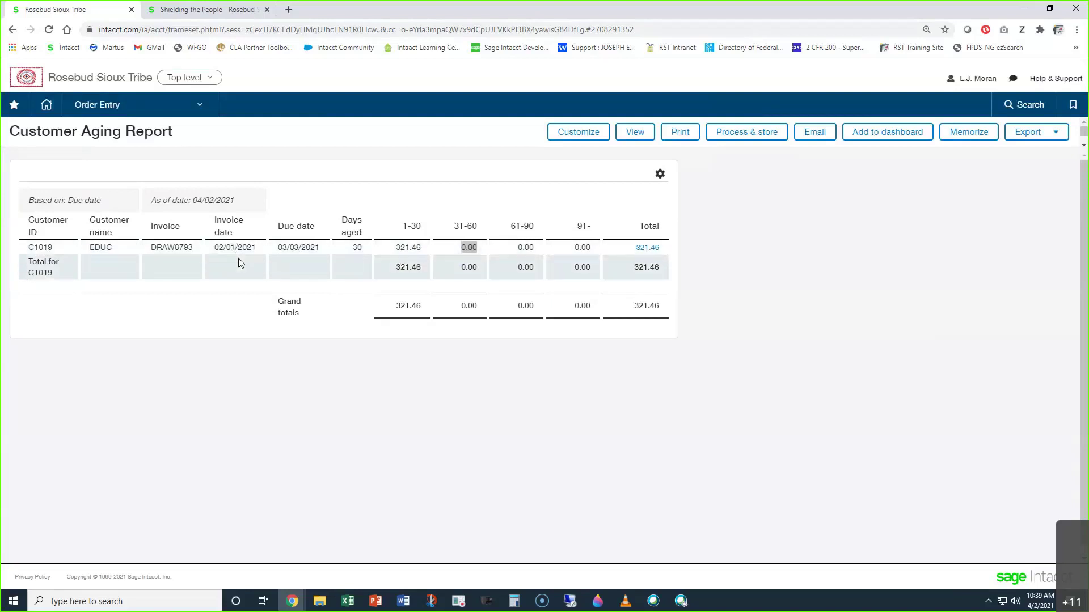
drag(277, 247, 328, 253)
- Return from the aging report to its settings and open the Order Entry list of unpaid Draw Down transactions
click(584, 135)
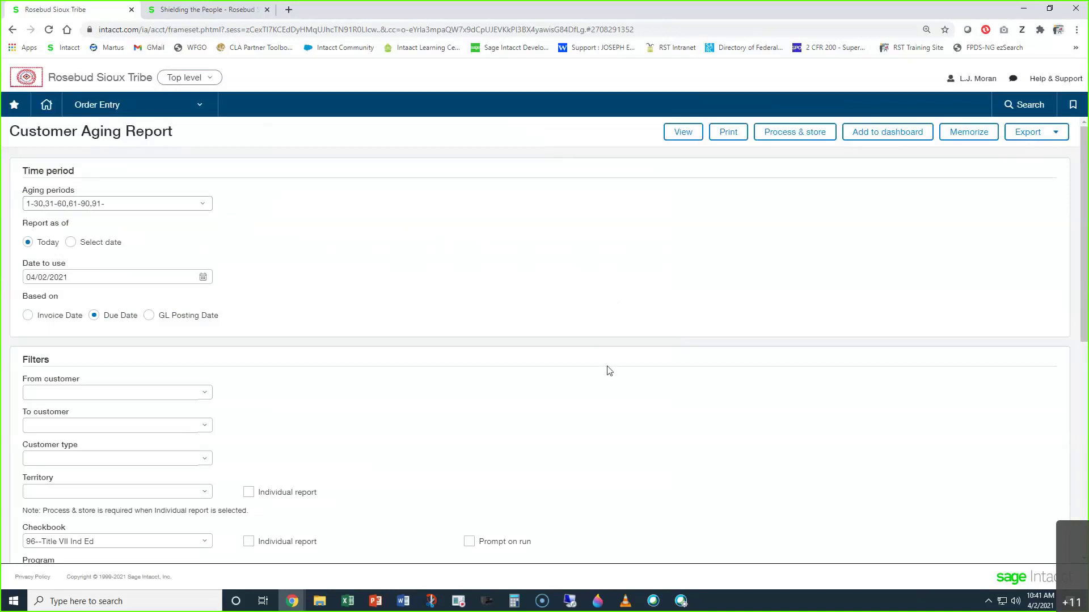
click(155, 105)
mouse_move(270, 262)
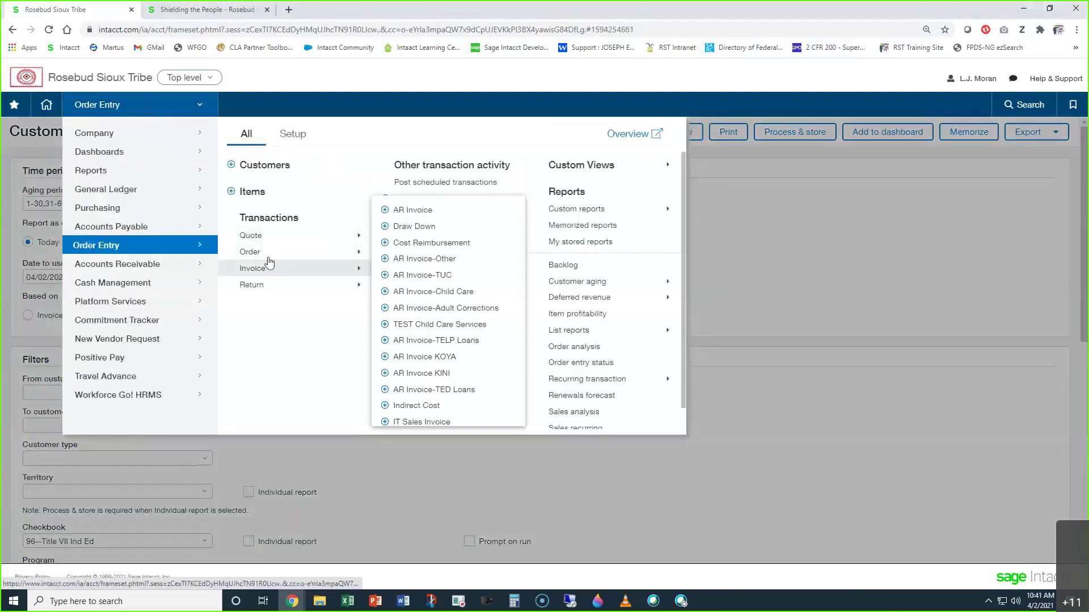
mouse_move(152, 264)
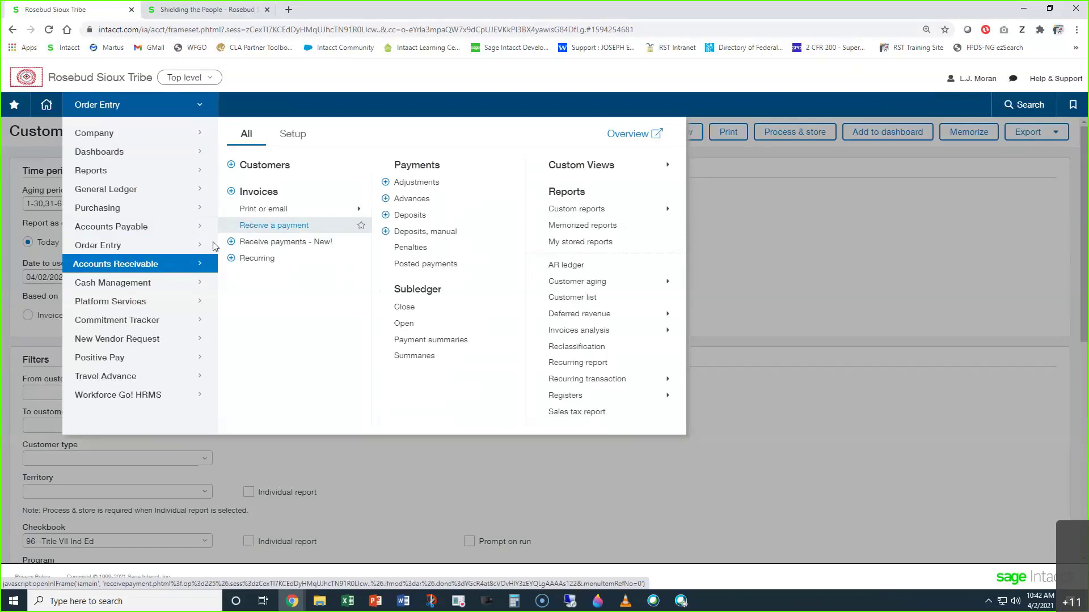
mouse_move(228, 244)
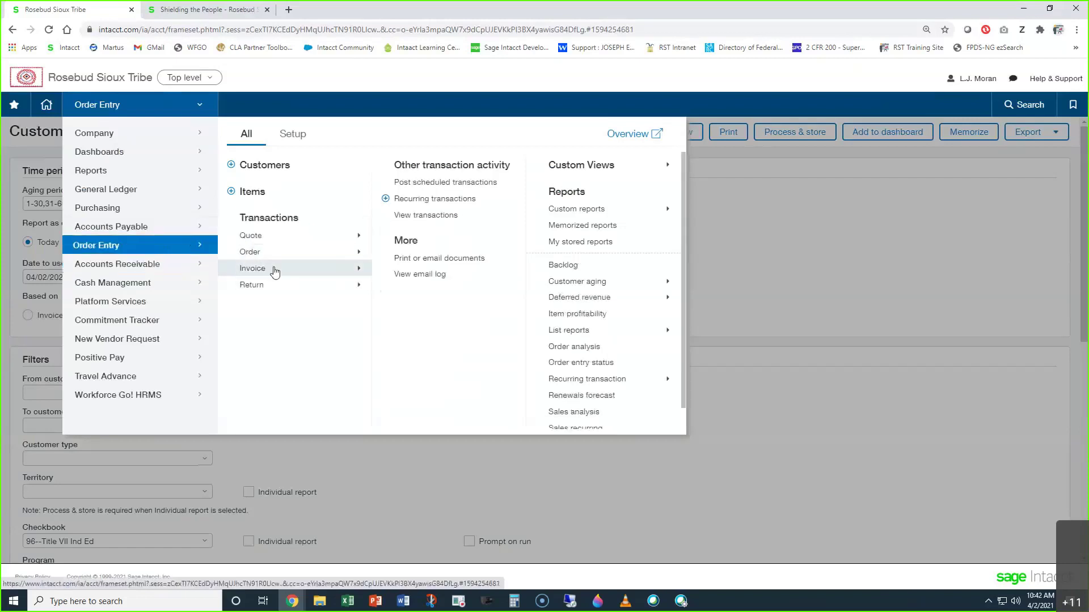
mouse_move(340, 267)
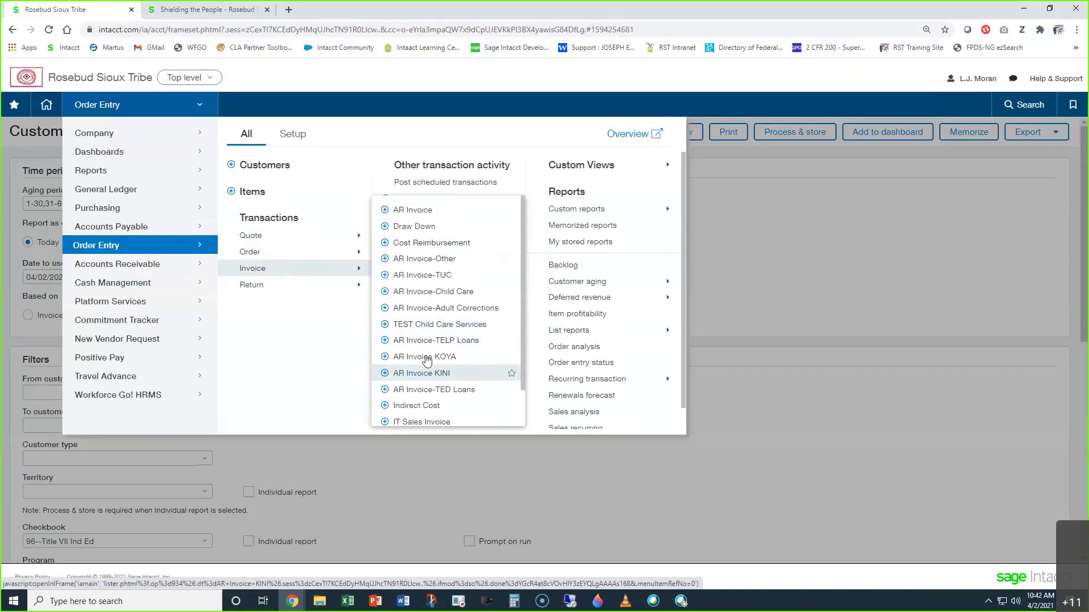
click(416, 228)
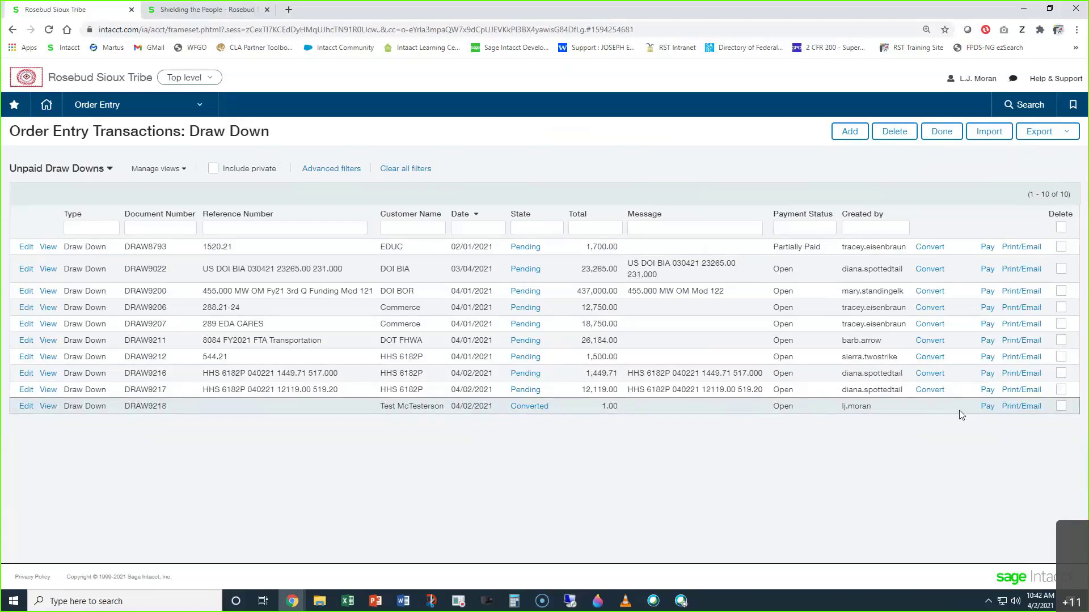
- Open the payment form for draw down DRAW9218, check its amount due, and cancel without paying
click(989, 405)
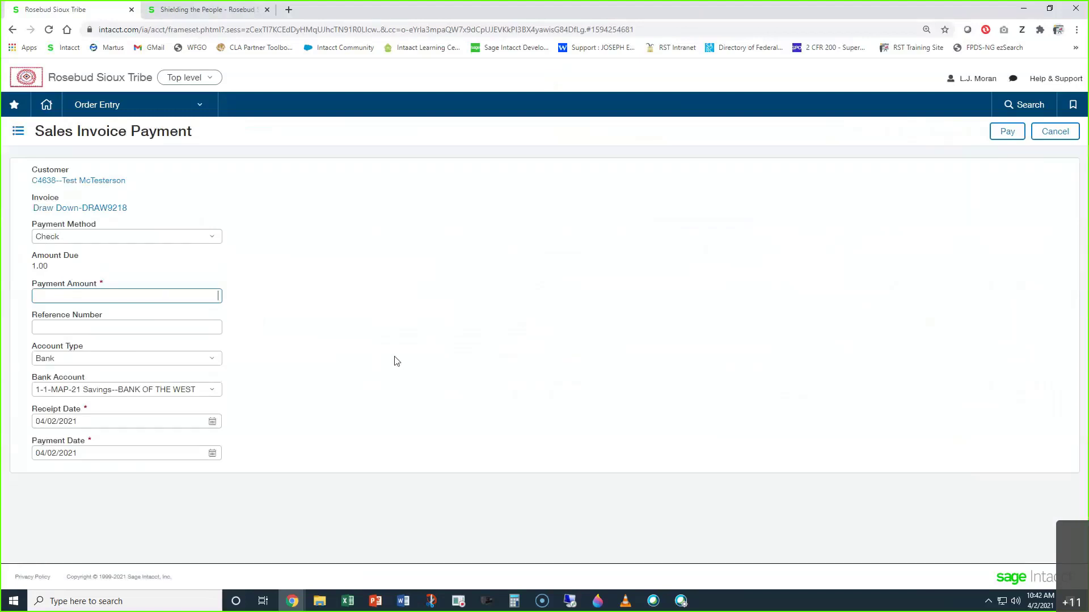
drag(54, 268, 31, 266)
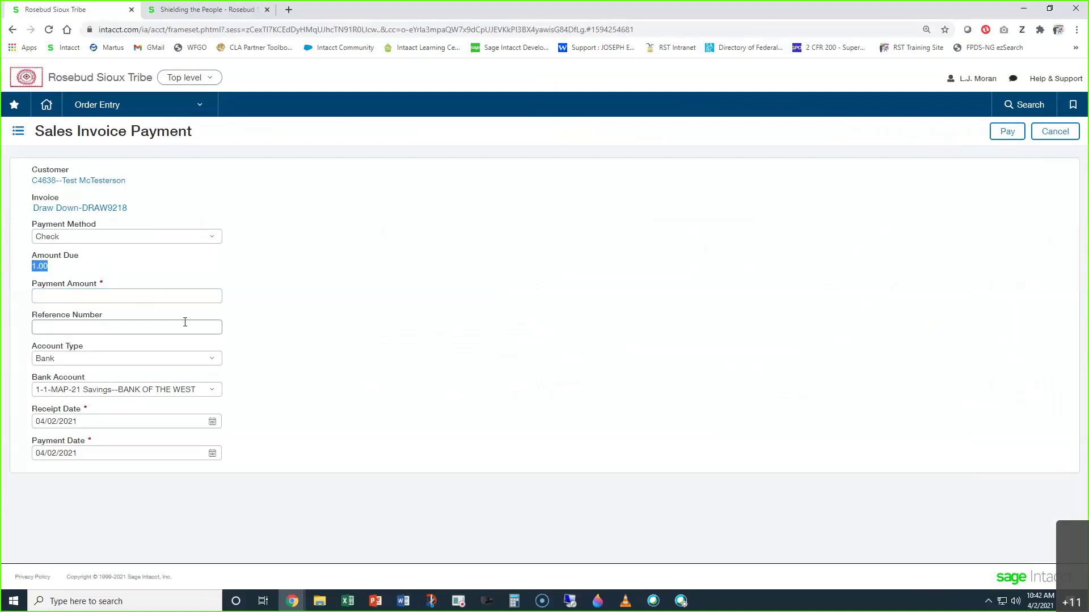
click(1054, 133)
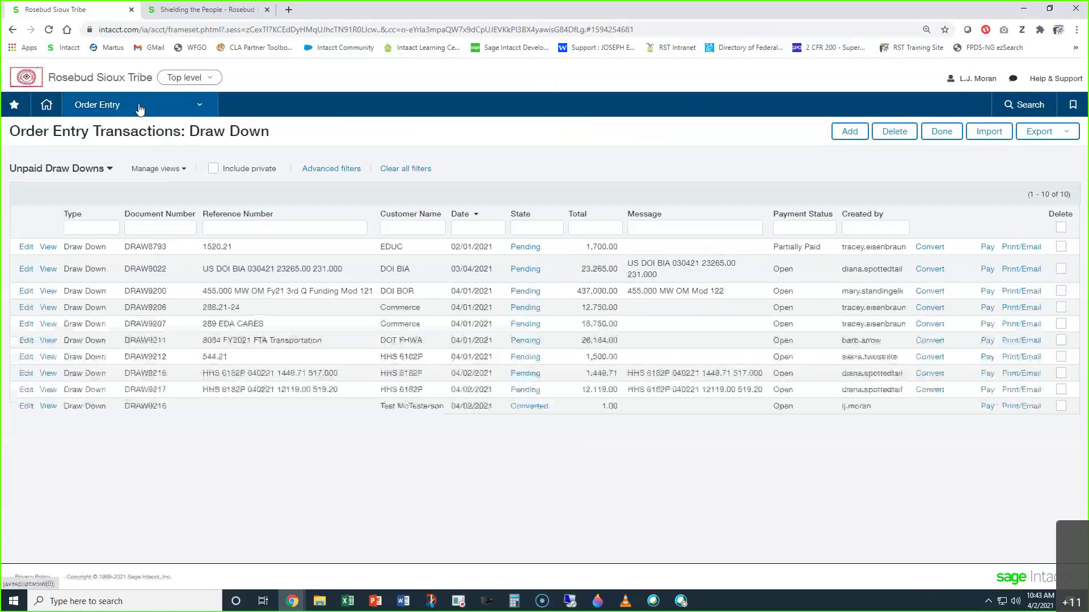
- View the Accounts Receivable page for receiving a payment, and open the top-level Deposits list
mouse_move(139, 108)
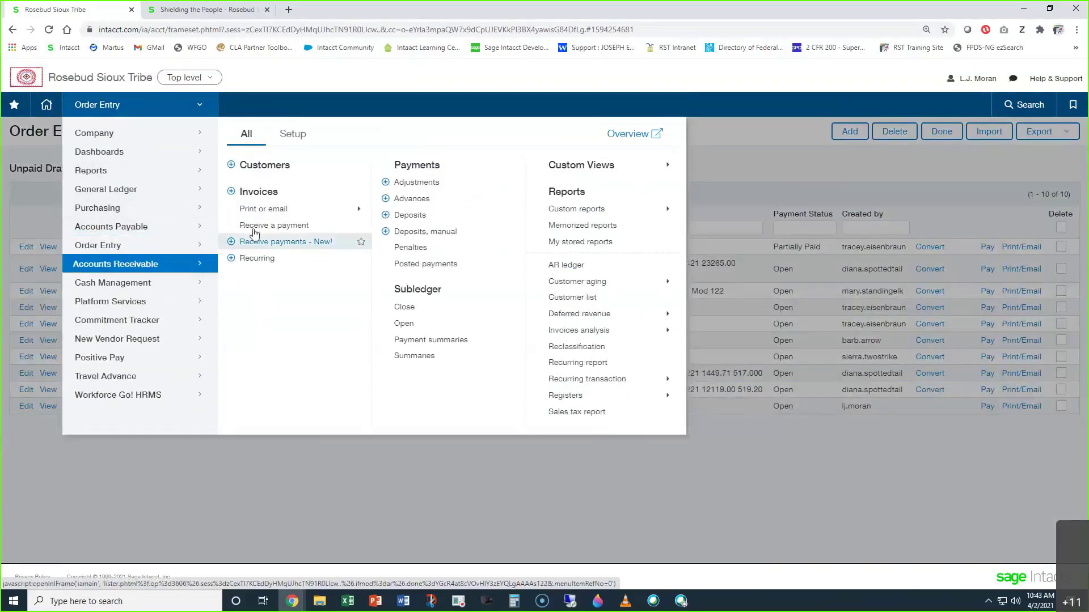
click(255, 227)
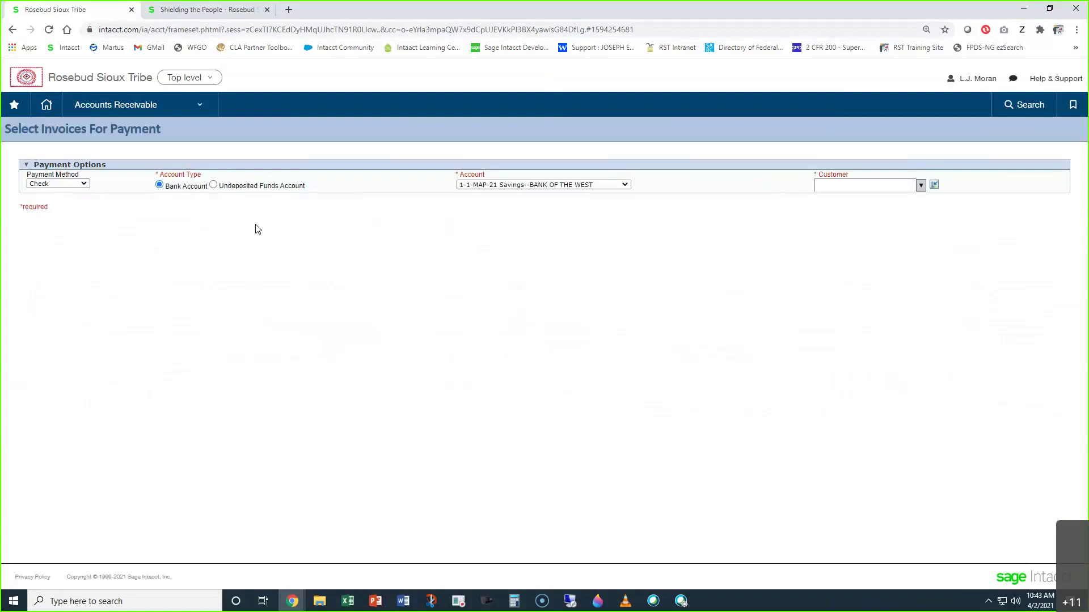
click(149, 108)
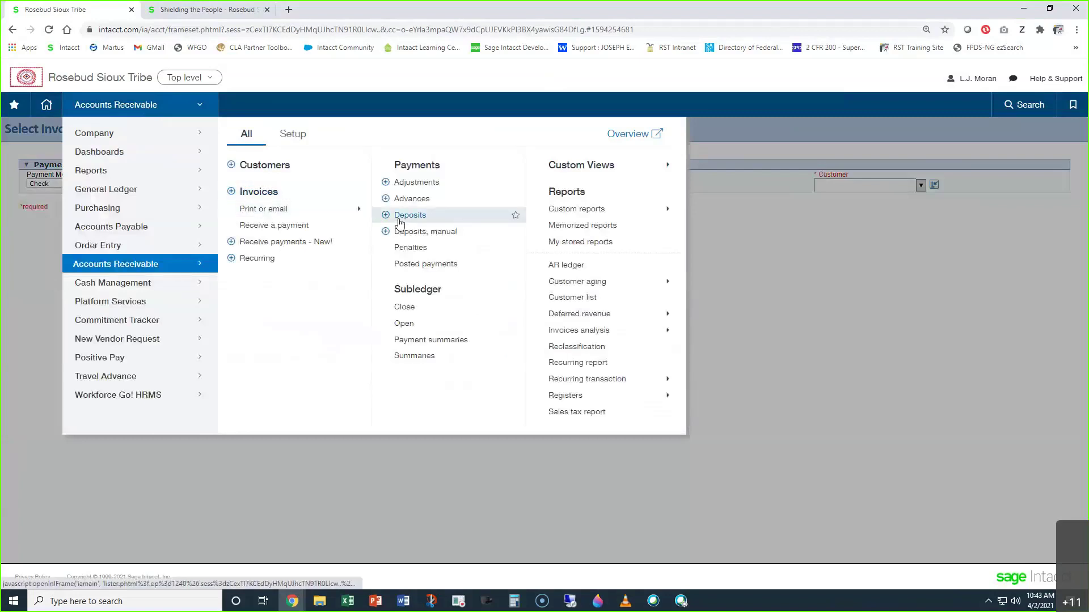
click(401, 223)
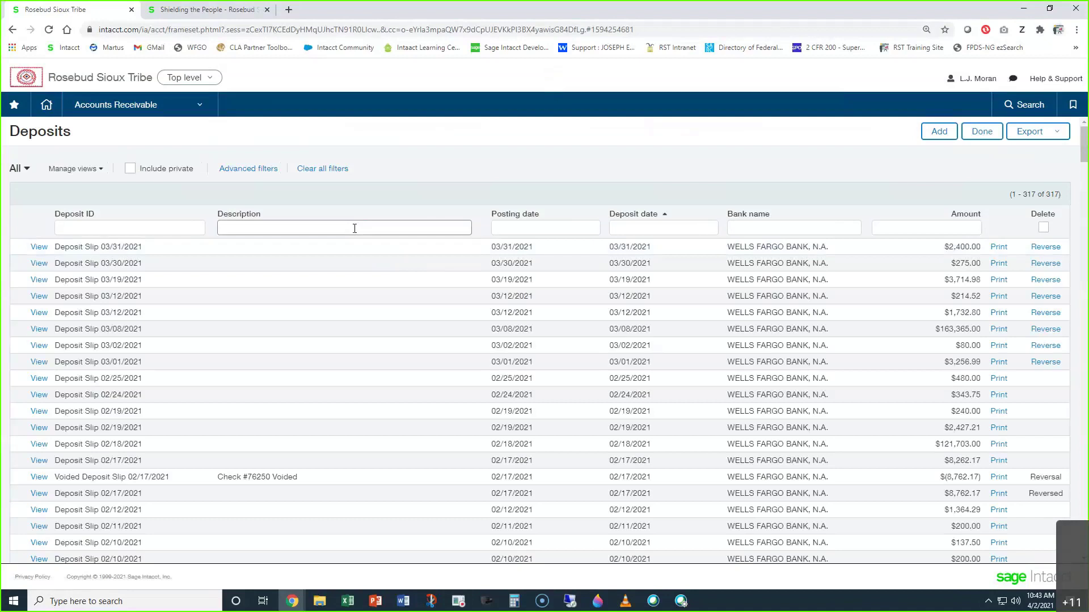
- In the Shielding the People entity's deposits, start reversing Deposit Slip 04/02/2021 with the reversal date 04/02/2021
click(148, 12)
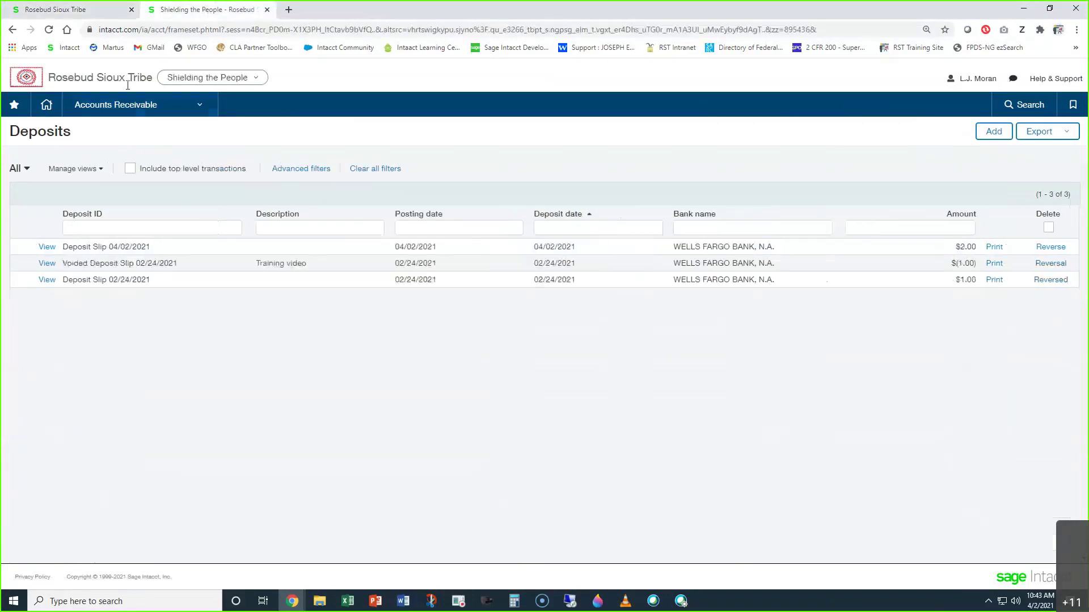
click(149, 108)
click(401, 216)
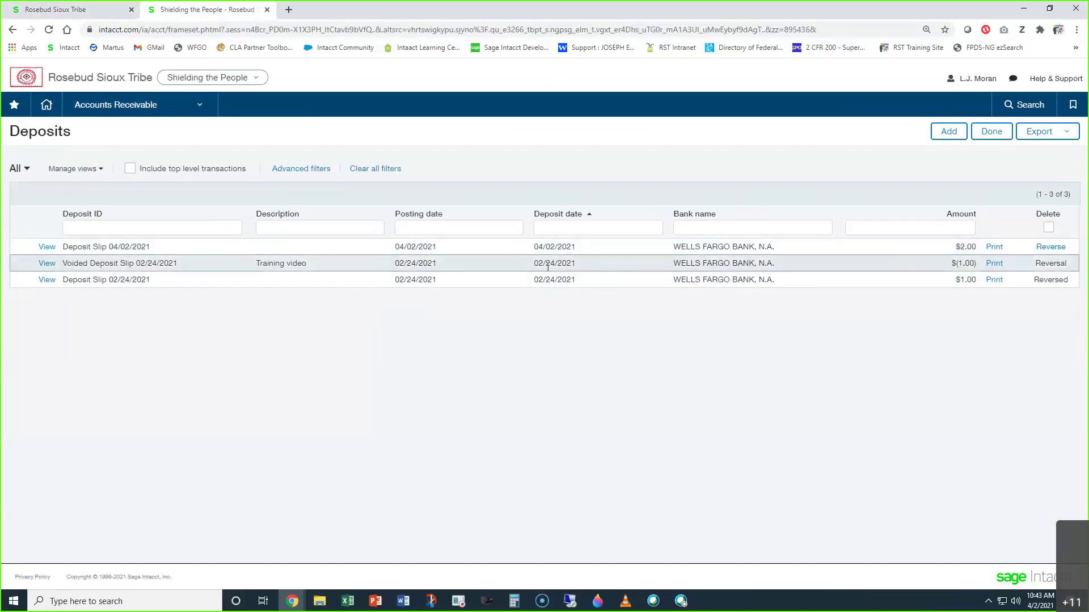
click(1054, 246)
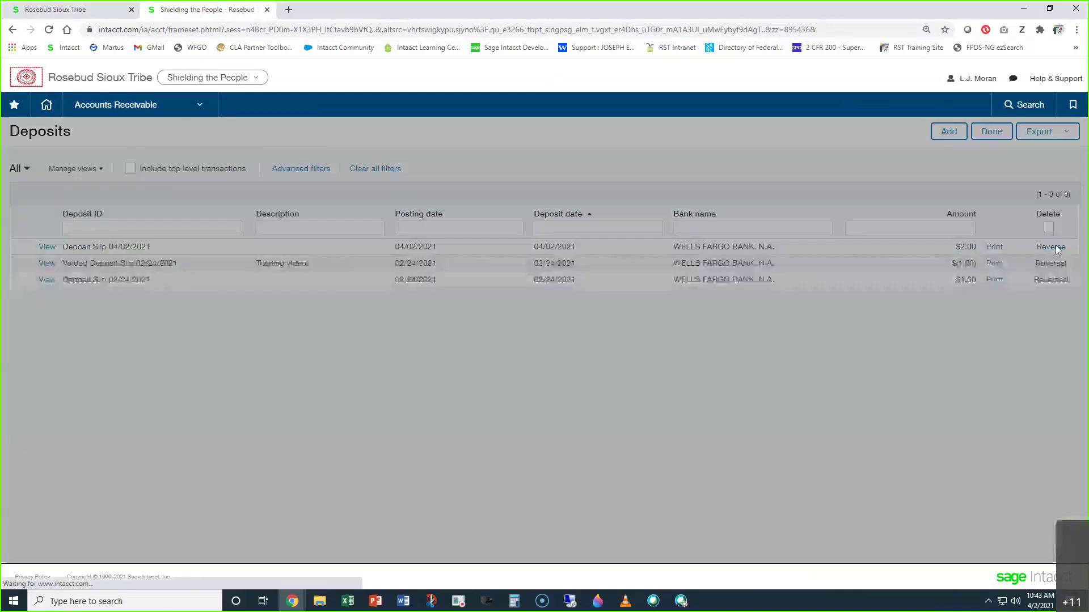
click(269, 413)
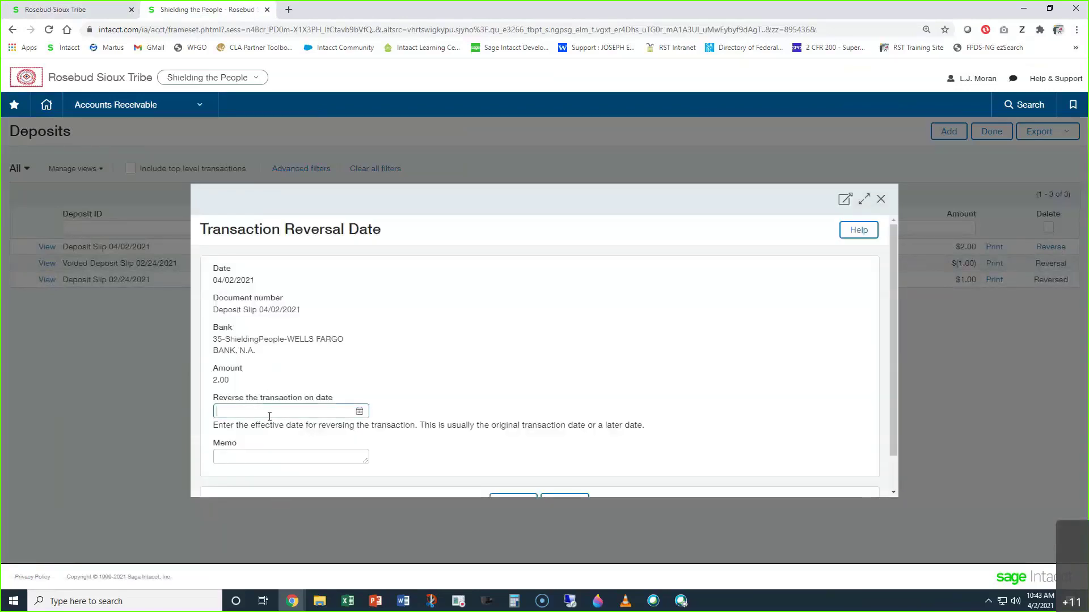
- Add the memo Training to the deposit reversal, submit it, and check the resulting status entries in the list
click(251, 453)
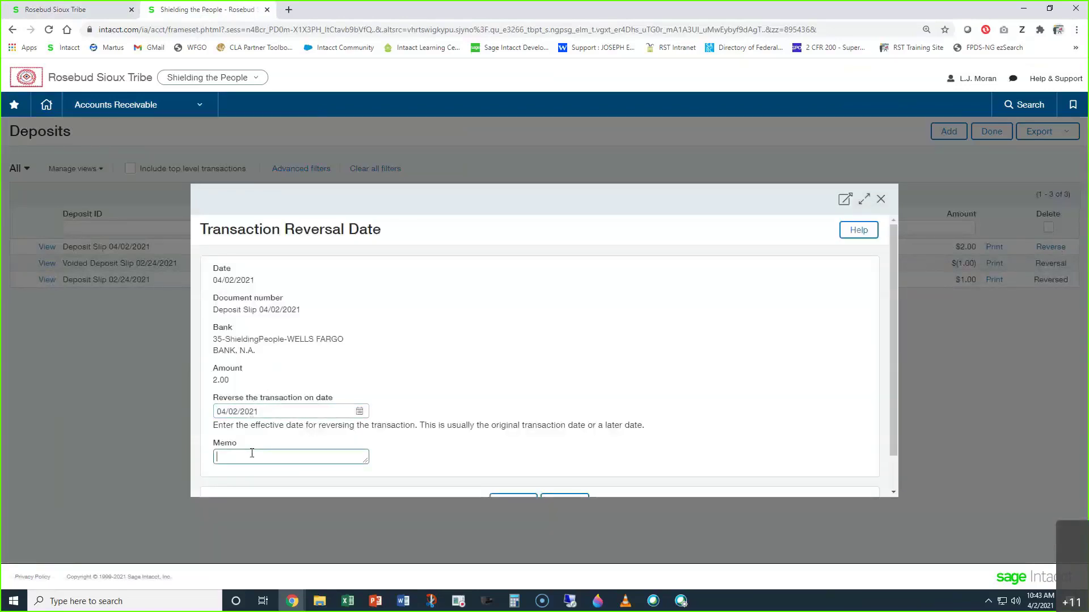
text(Training)
scroll(318, 352, down, 1)
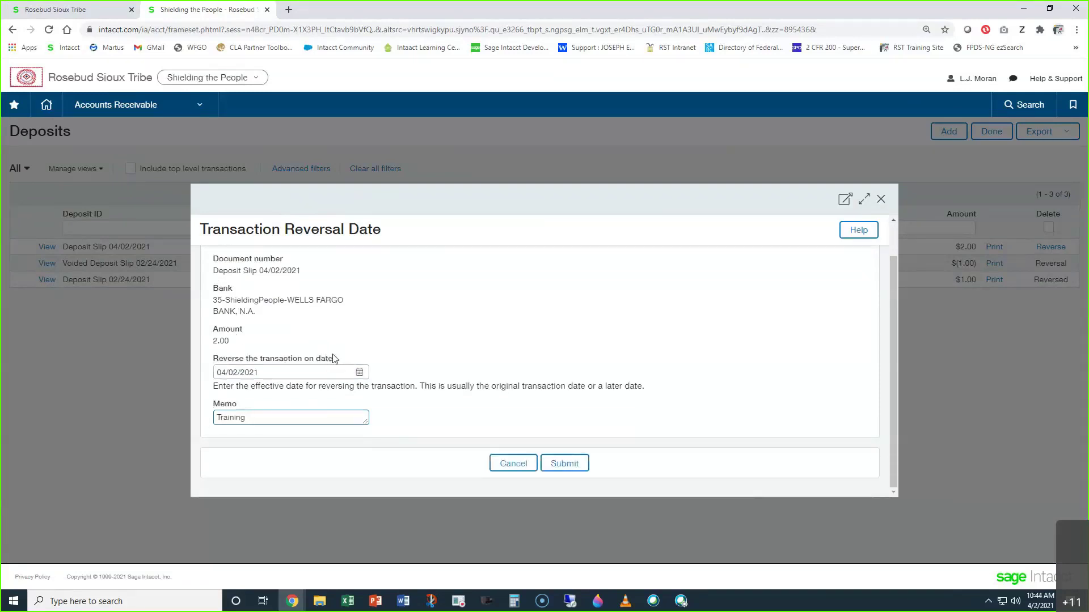
scroll(356, 358, up, 1)
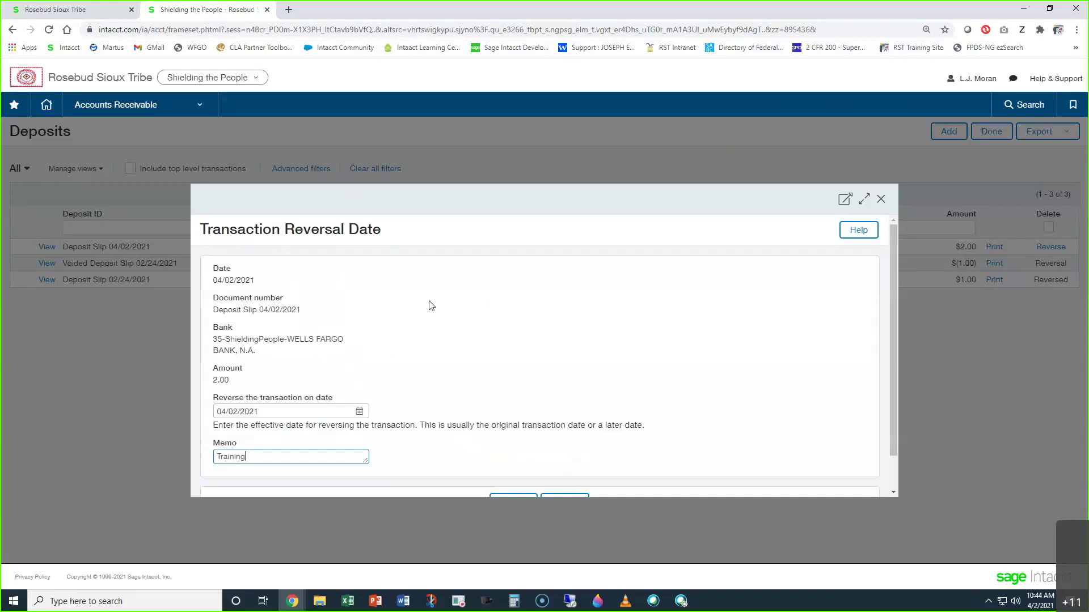
scroll(569, 415, down, 1)
click(564, 463)
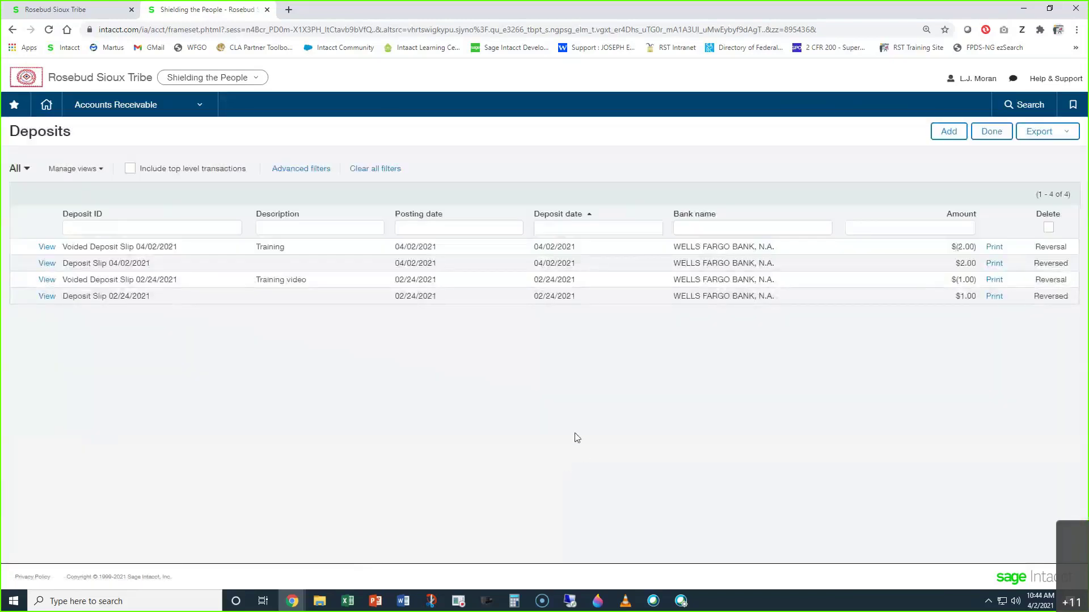
drag(1034, 263, 1063, 261)
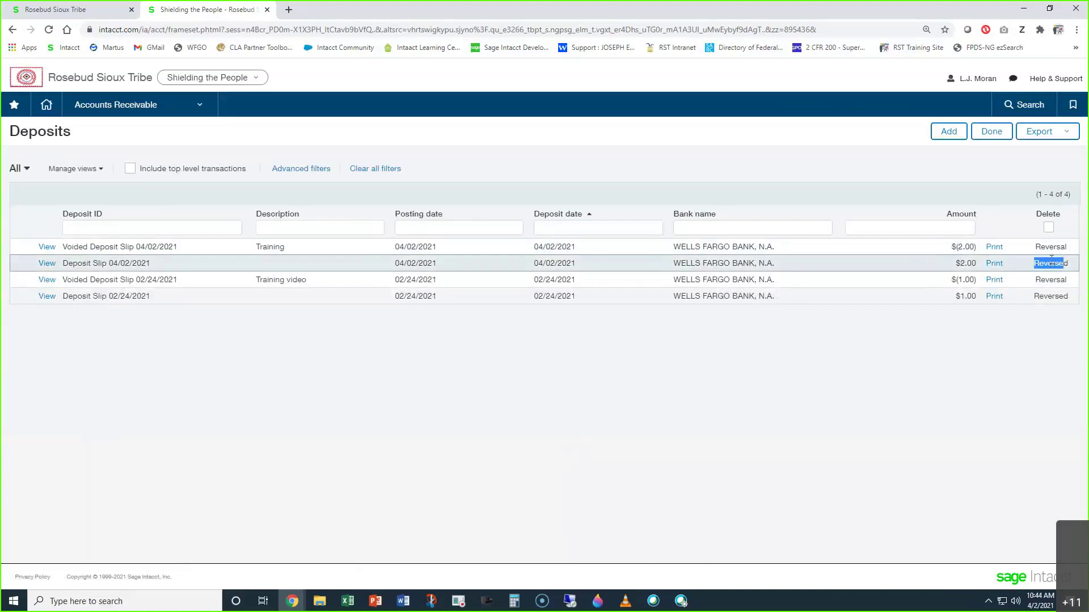
drag(1035, 246, 1068, 244)
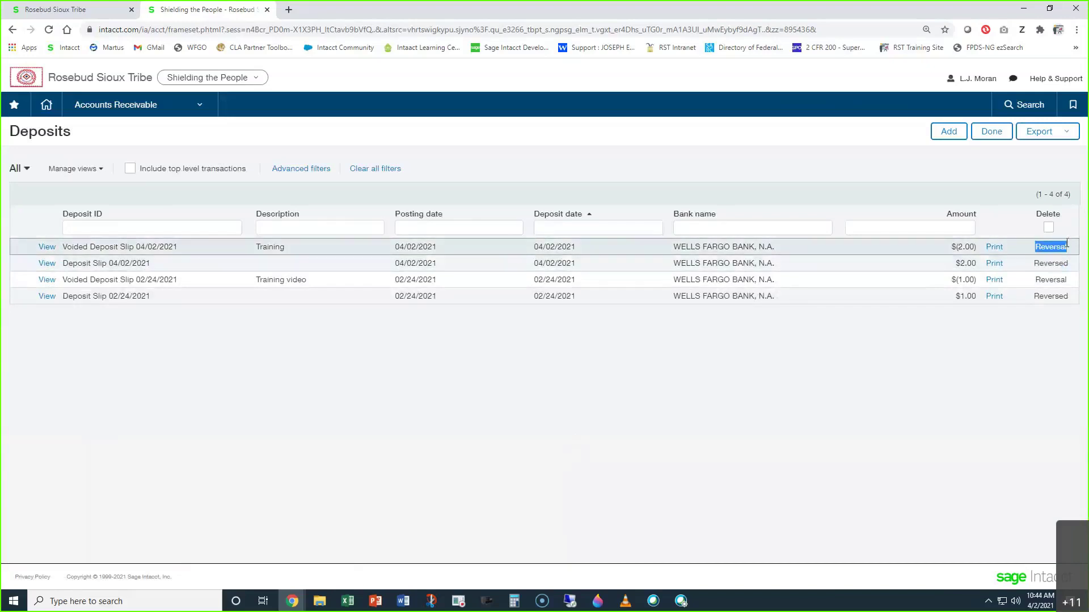
- Start a new Shielding the People deposit for bank account 35-ShieldingPeople and load its undeposited payments
click(89, 12)
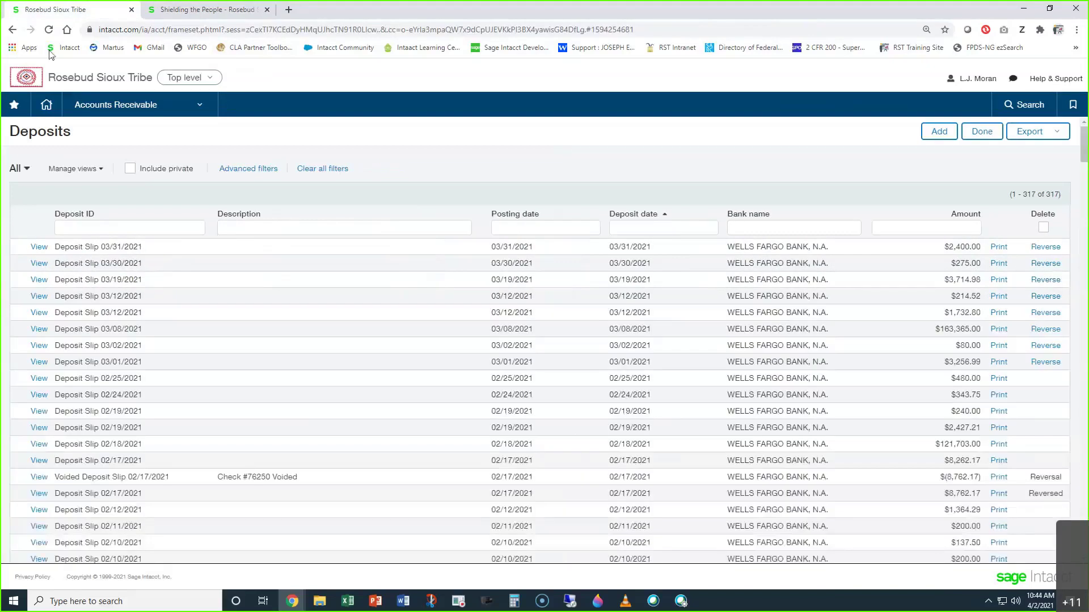
click(152, 111)
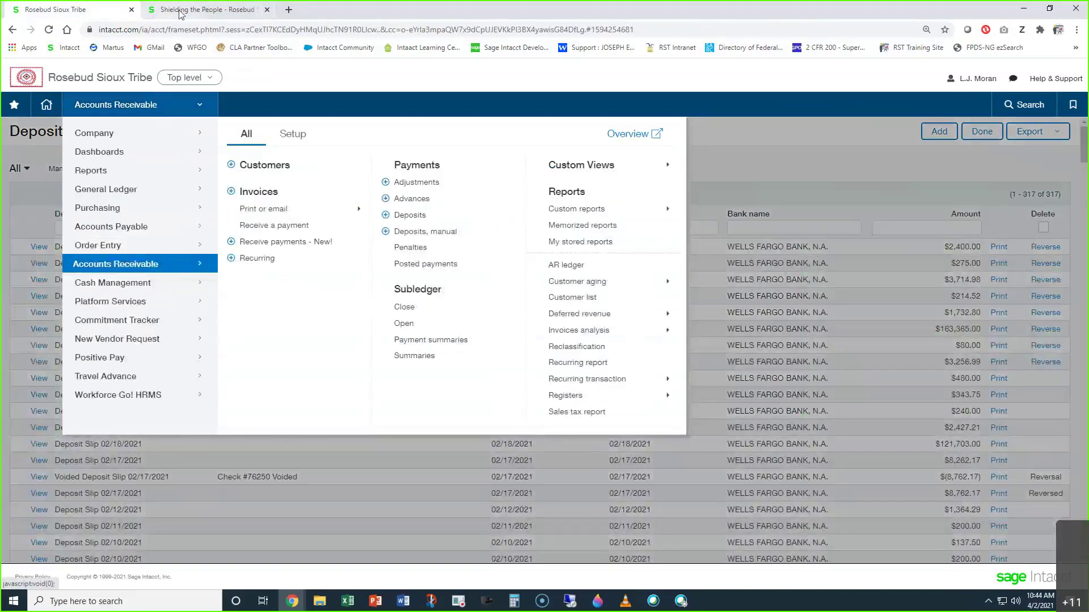
click(180, 14)
click(145, 105)
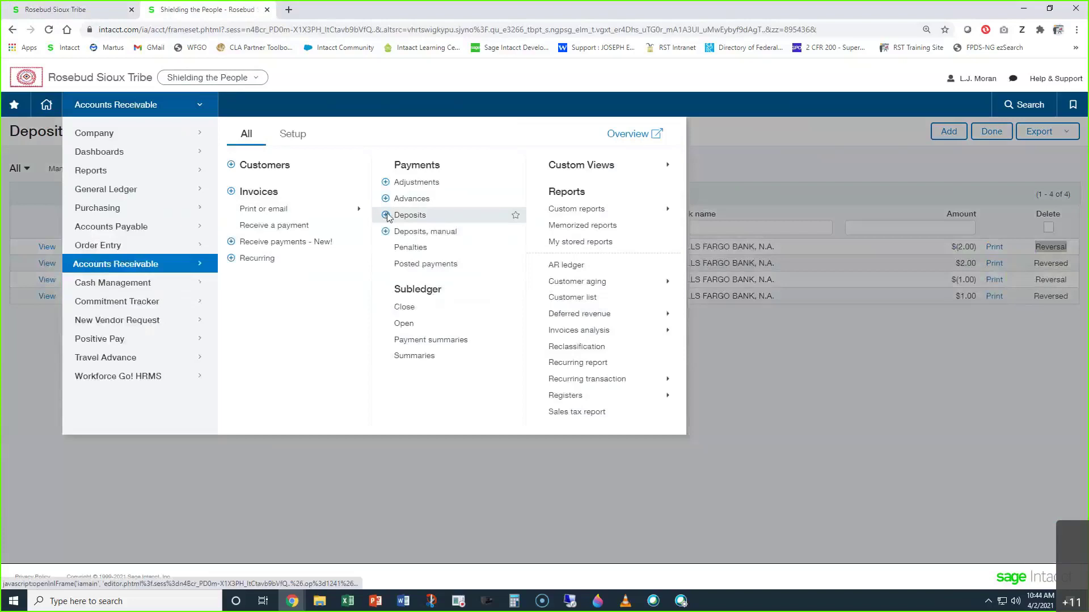
click(389, 216)
text(35)
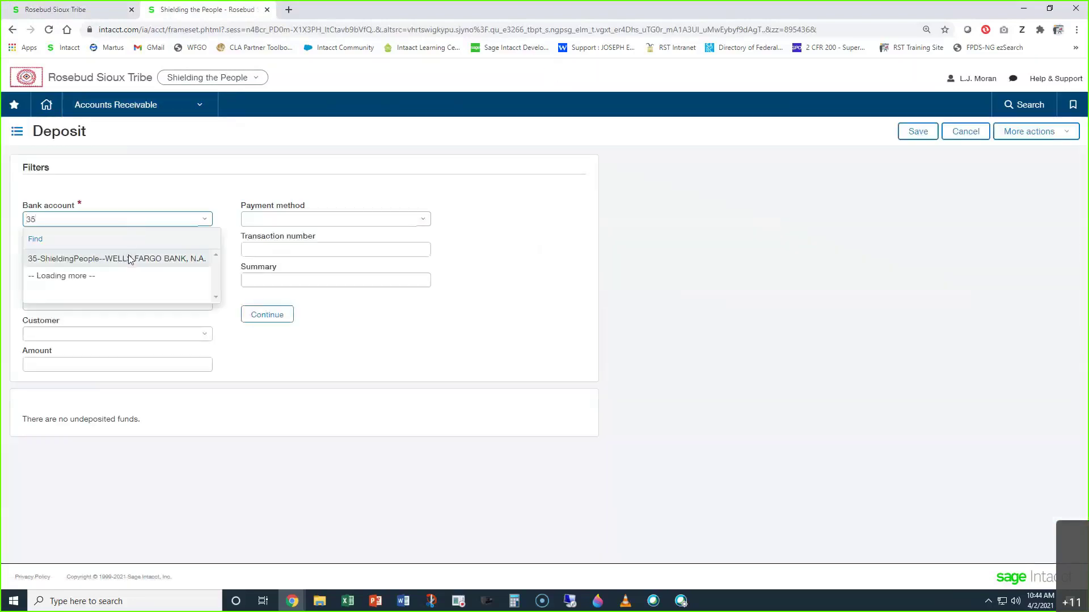
click(130, 258)
click(281, 319)
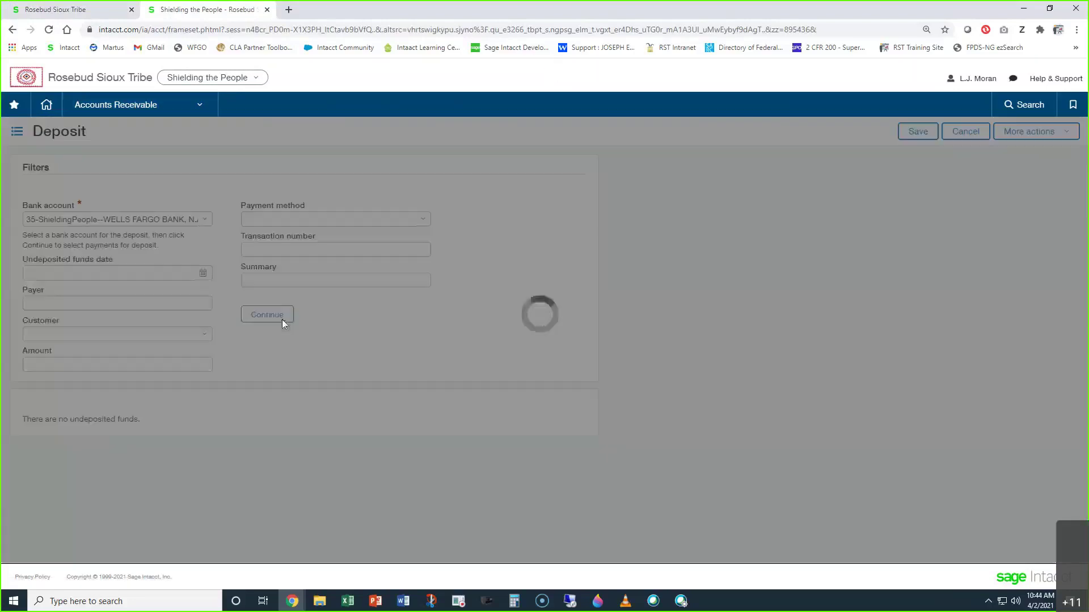
- Set the deposit date to 03/31/2021 and select the 2.00 check payment for deposit
scroll(408, 337, down, 2)
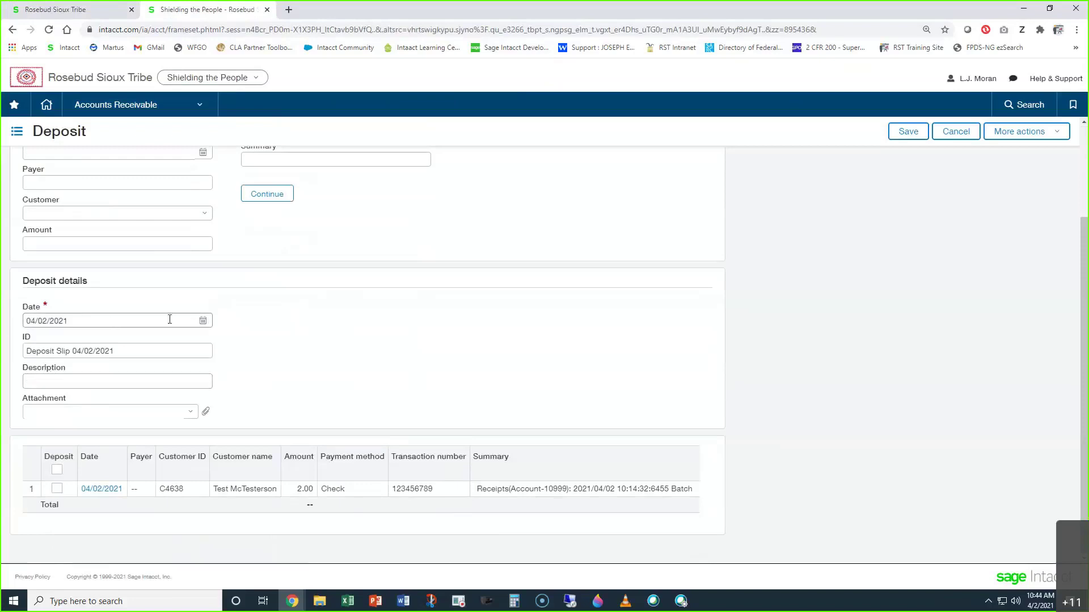
click(202, 321)
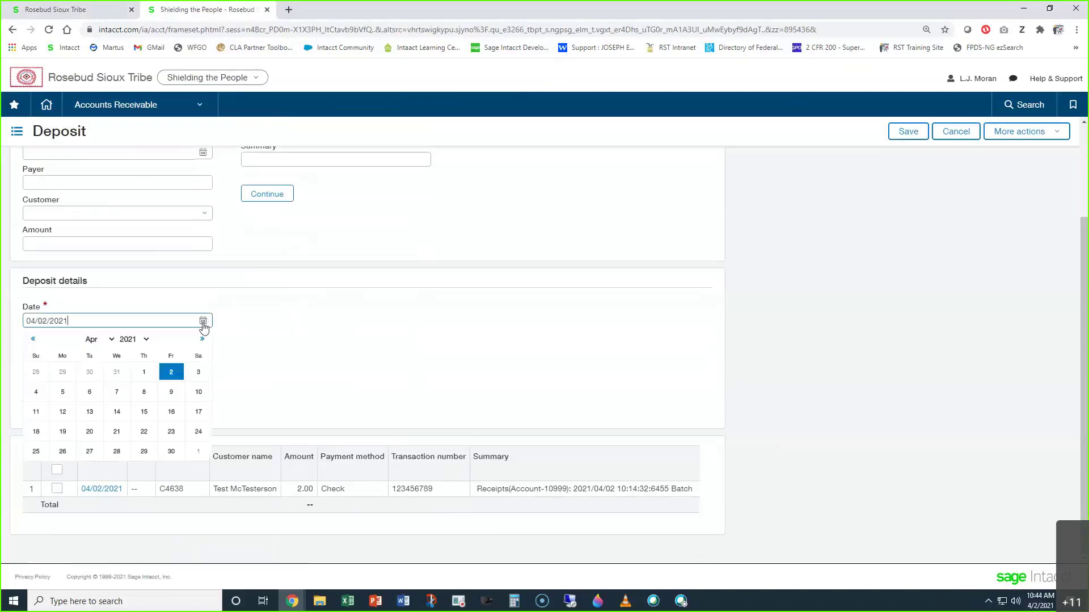
click(33, 339)
click(129, 452)
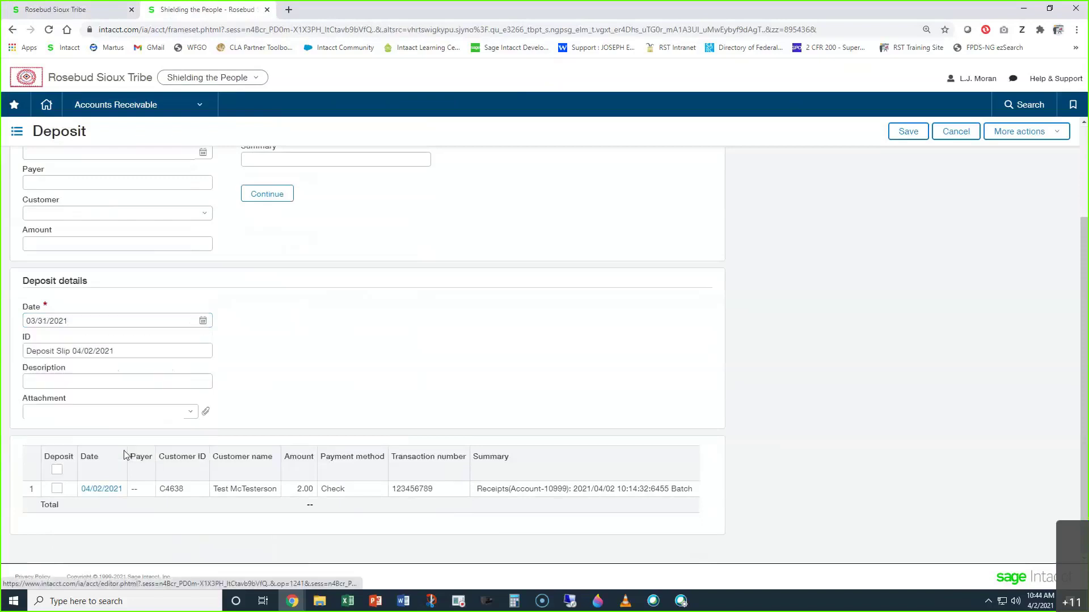
click(57, 489)
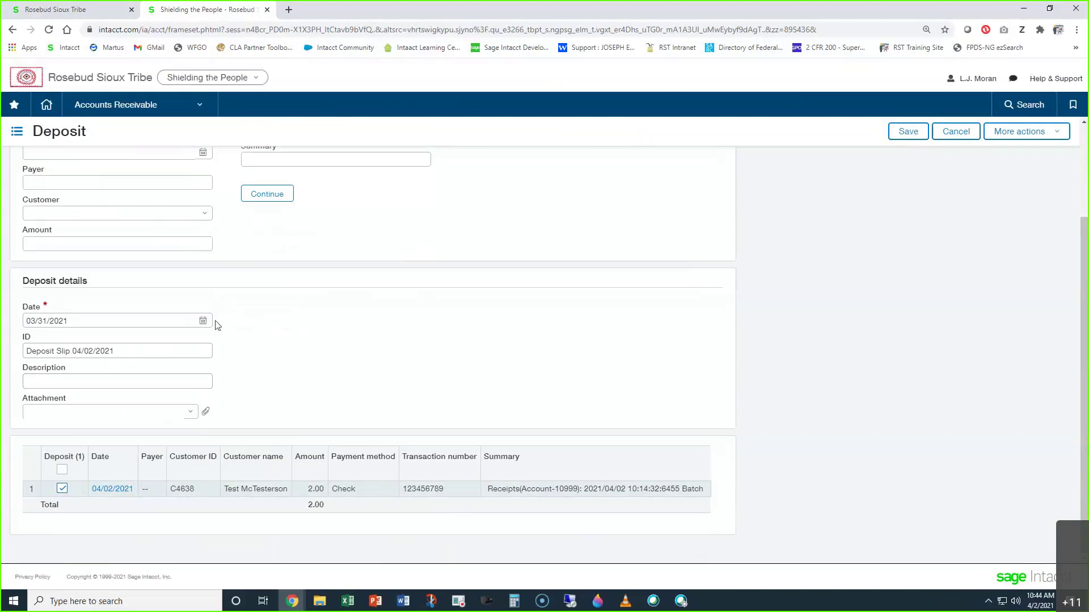
- Open the top-level Accounts Receivable Posted Payments list and filter the customer name by "test"
click(61, 17)
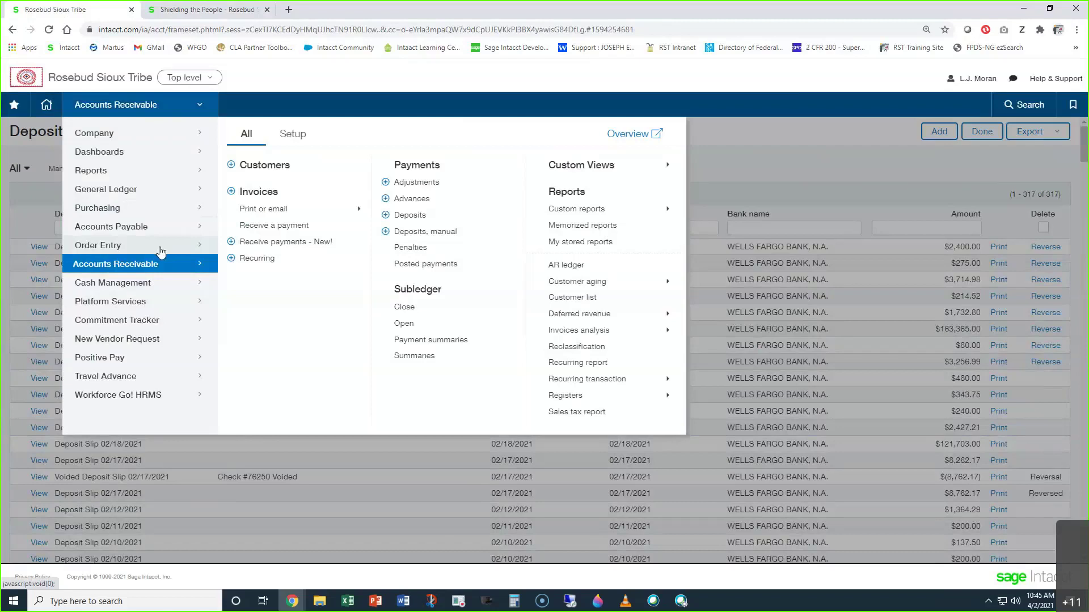
click(428, 265)
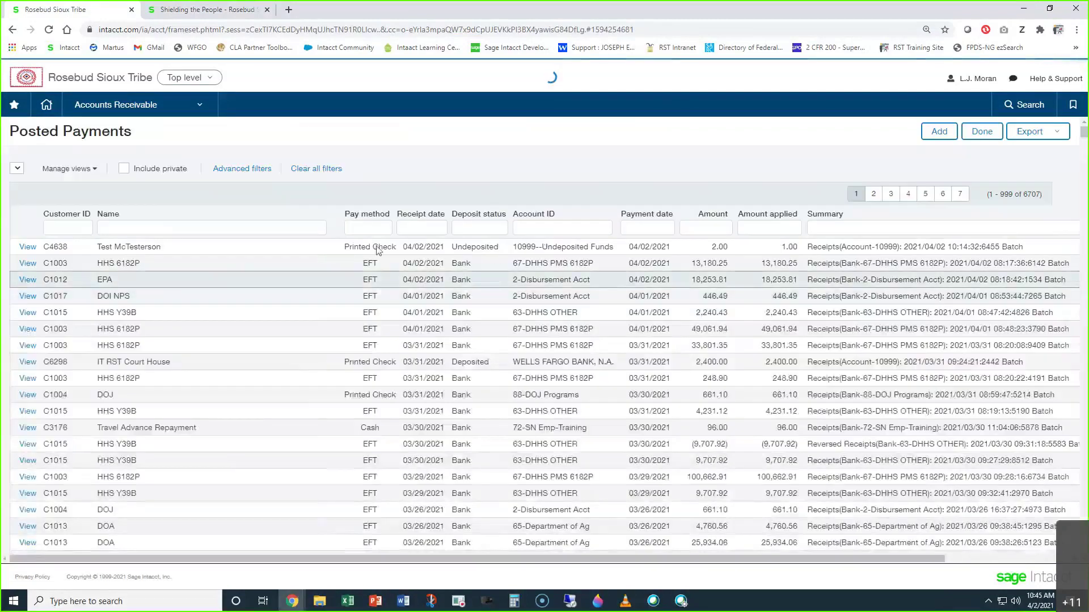
click(173, 229)
text(test)
key(Return)
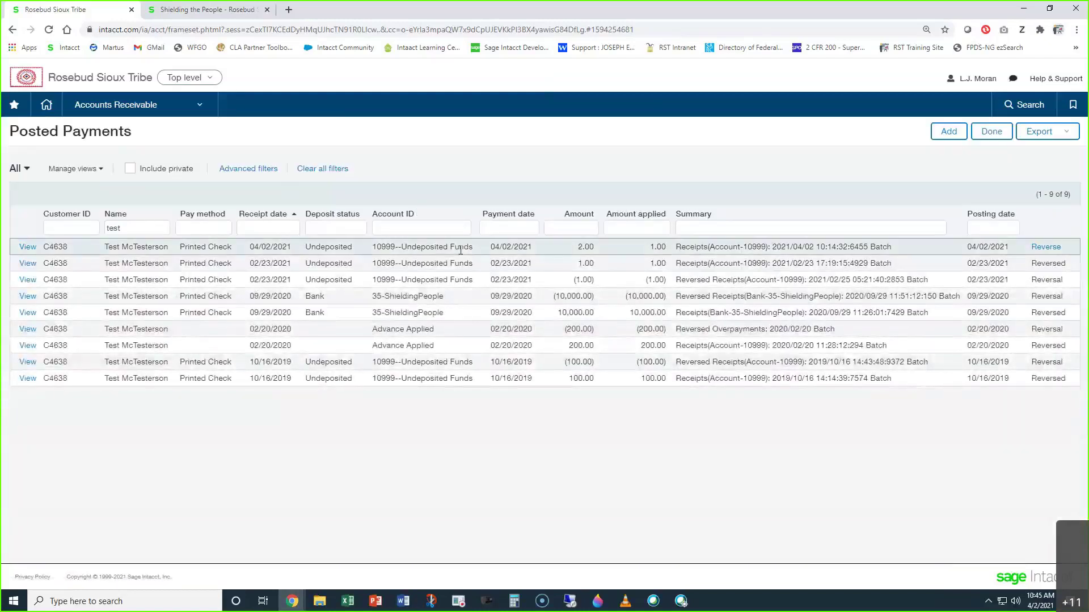
- Filter the posted payments by the amount "2." and check the matching payment's deposit status
click(570, 227)
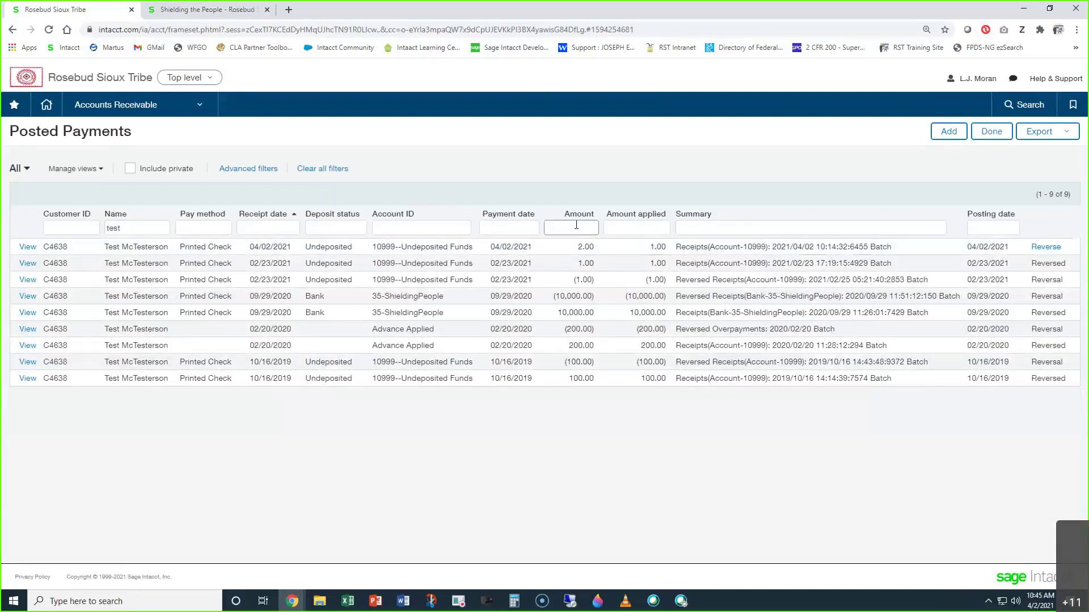
text(2)
key(Return)
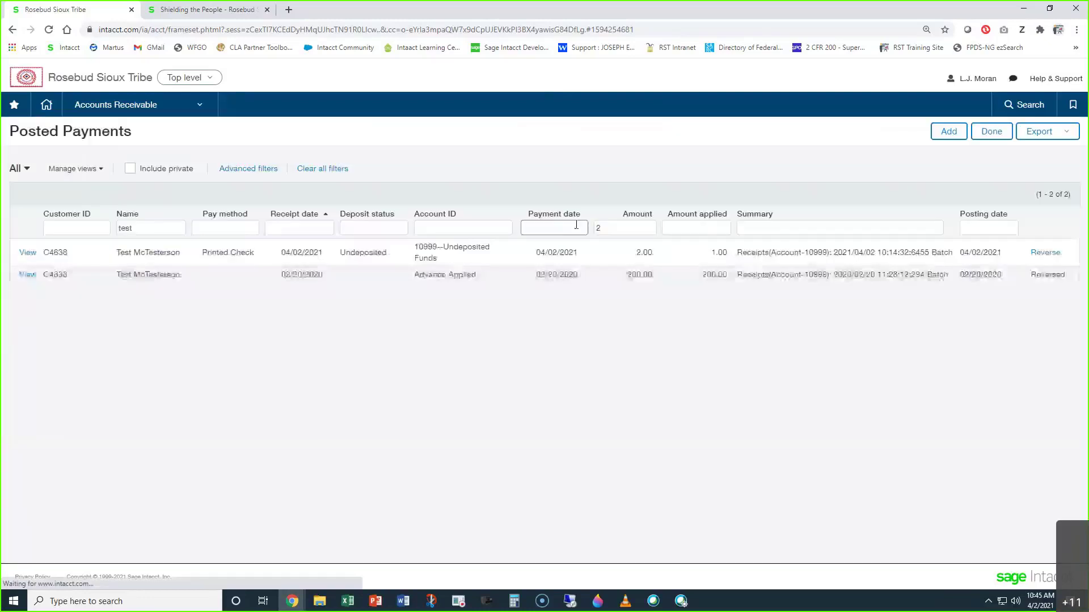
text(.)
key(Return)
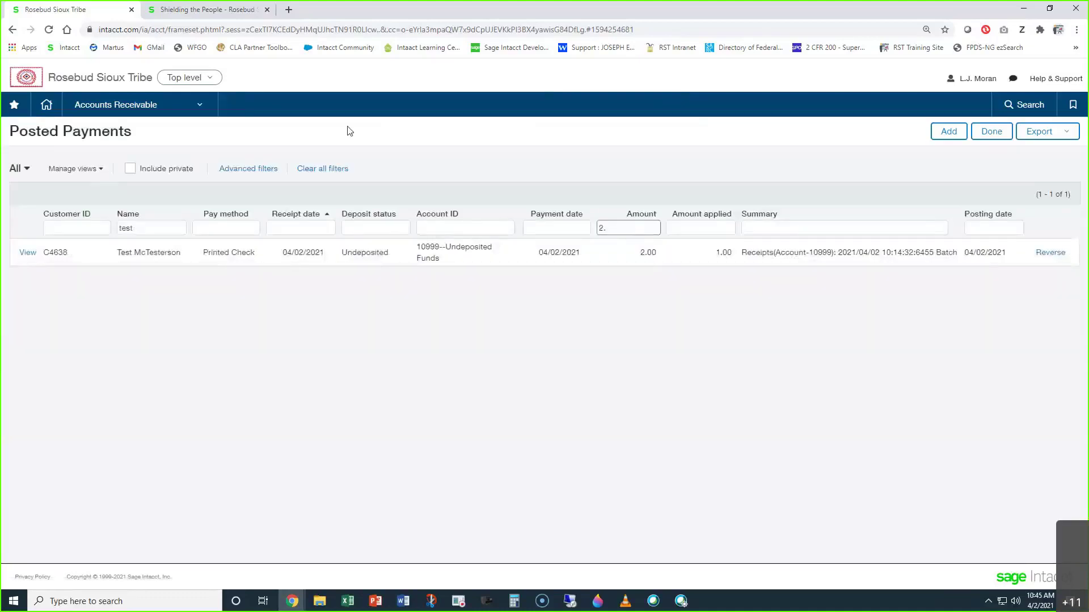
double_click(370, 252)
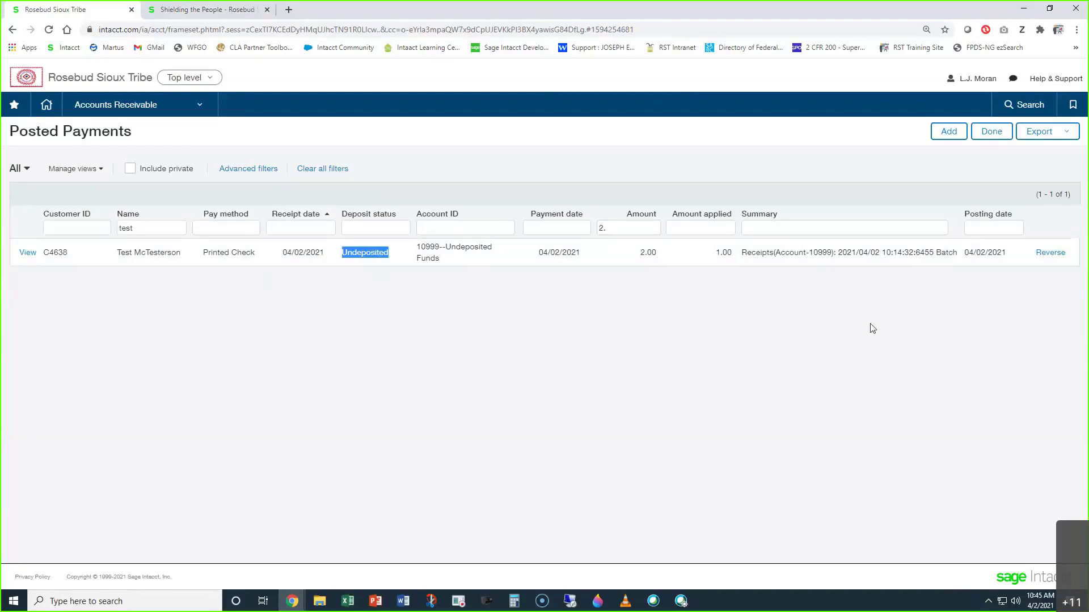
- Reverse the undeposited 2.00 customer payment as of 04/02/2021 with the memo Test
click(1052, 254)
click(251, 400)
click(292, 445)
scroll(553, 375, down, 1)
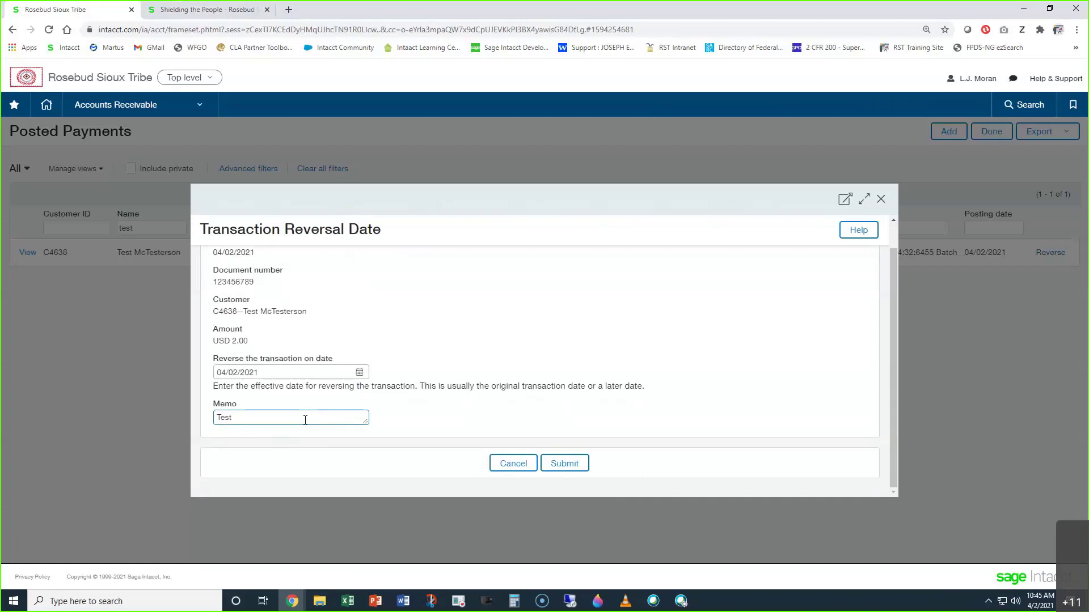
click(268, 376)
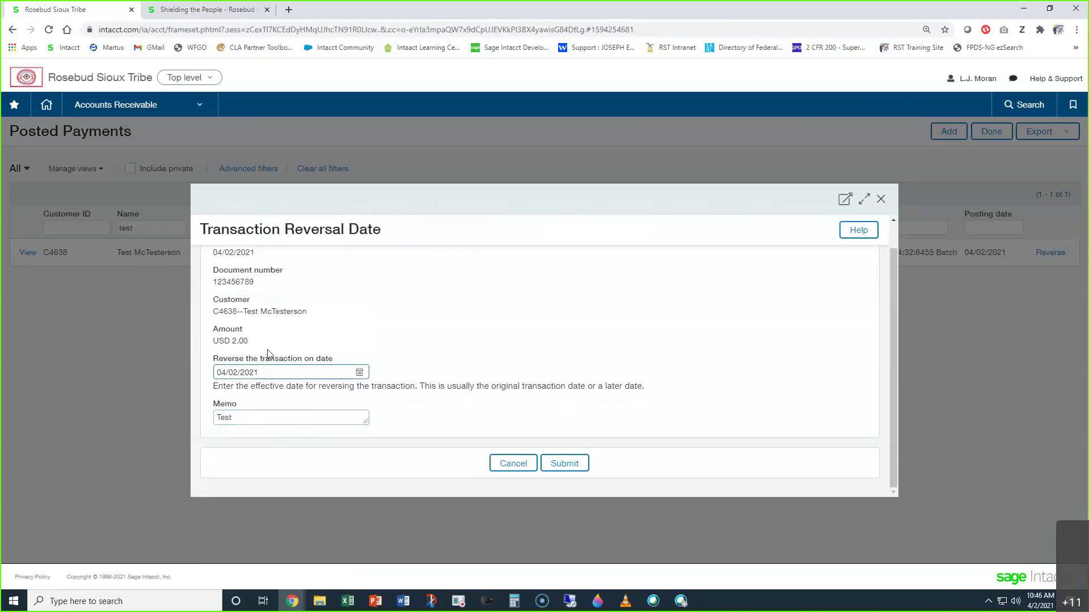
click(574, 467)
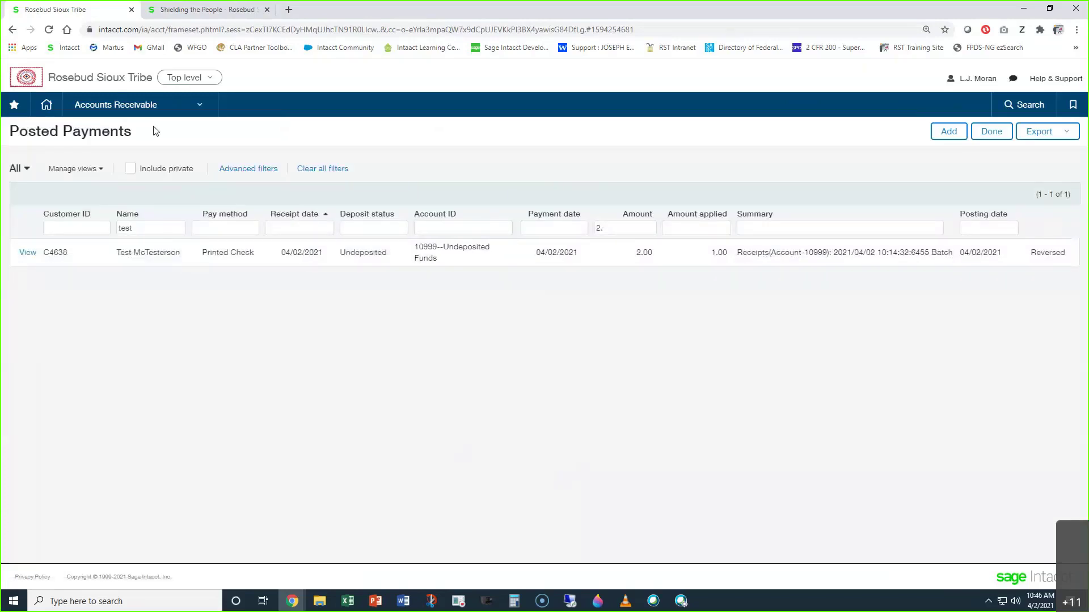
- Open the Order Entry Draw Down invoice transactions and filter the customer name by "test"
click(145, 108)
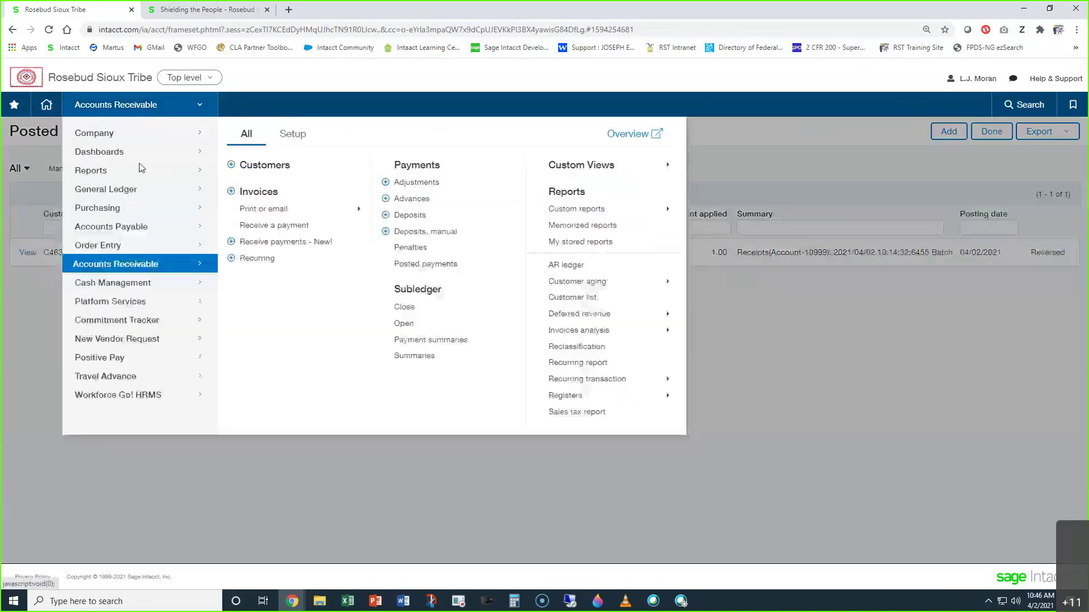
mouse_move(126, 250)
mouse_move(258, 270)
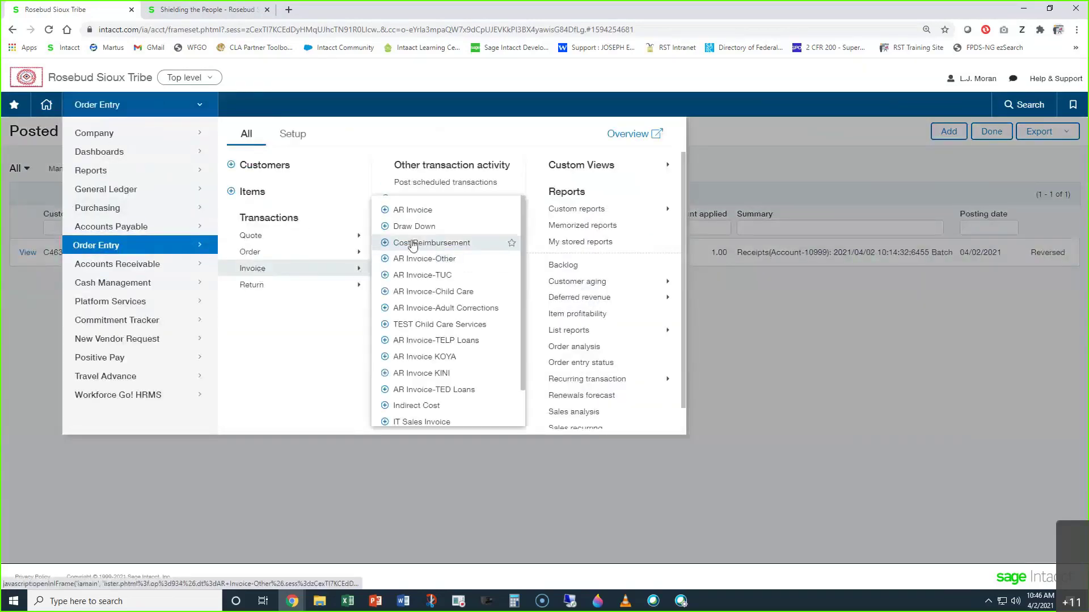
click(410, 227)
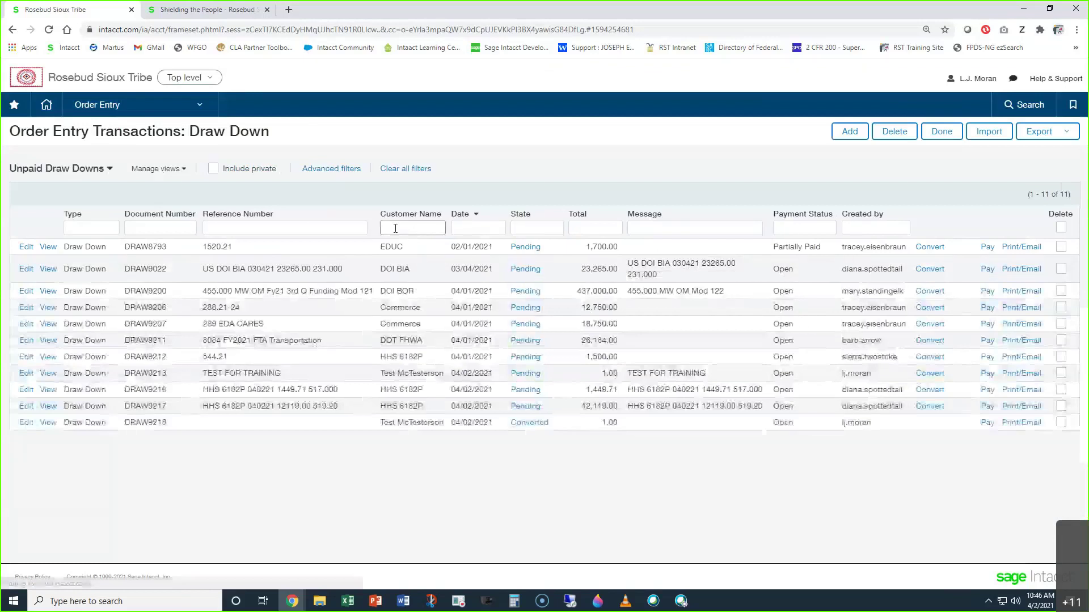
click(398, 229)
text(test)
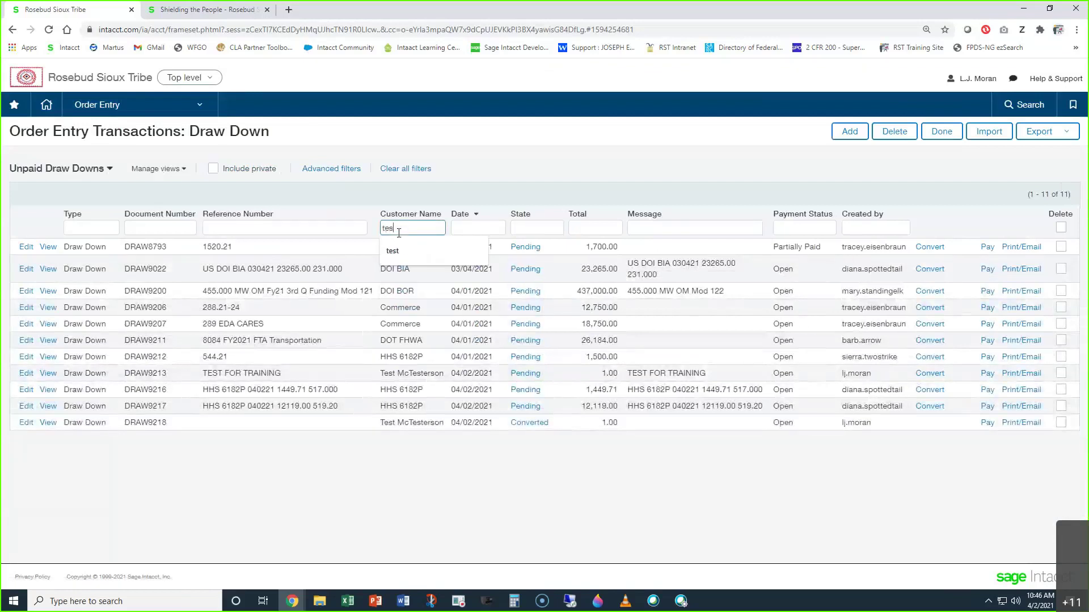
key(Return)
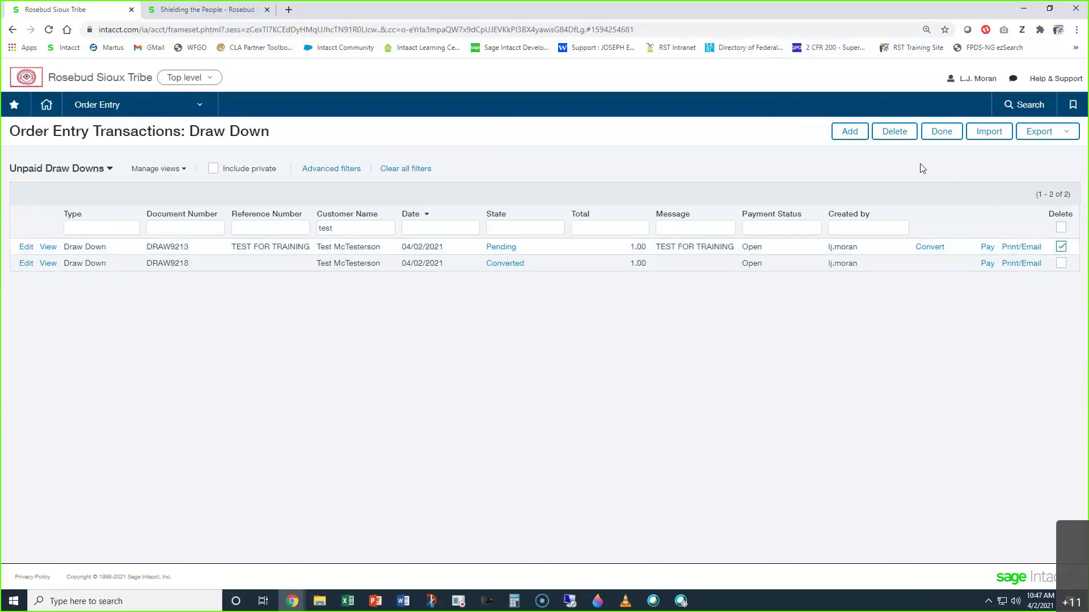
- Try to delete the selected TEST FOR TRAINING draw down, then return to the transaction list
click(902, 136)
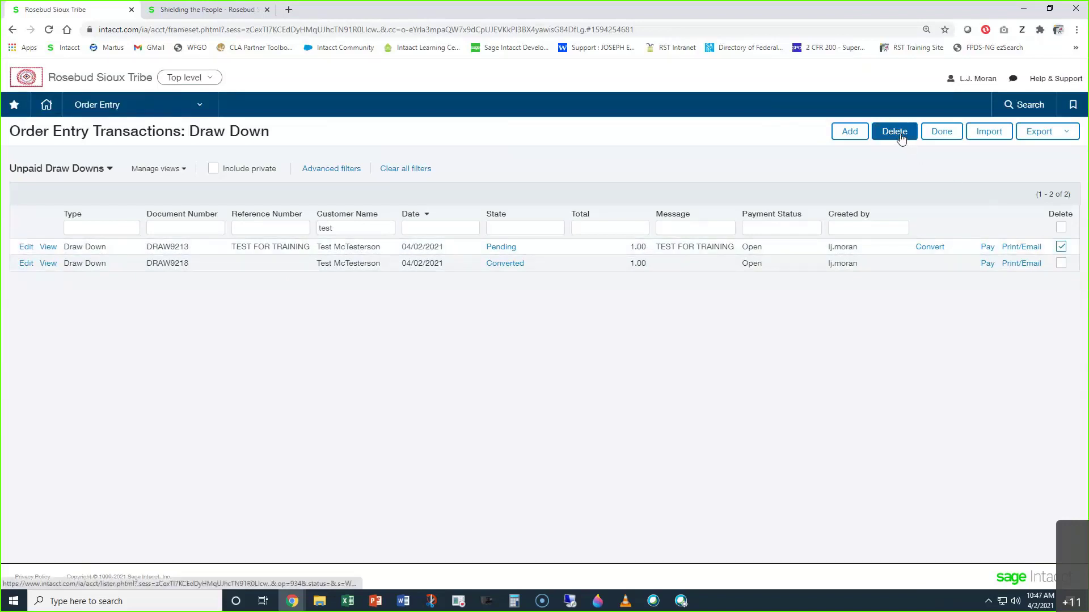
click(602, 110)
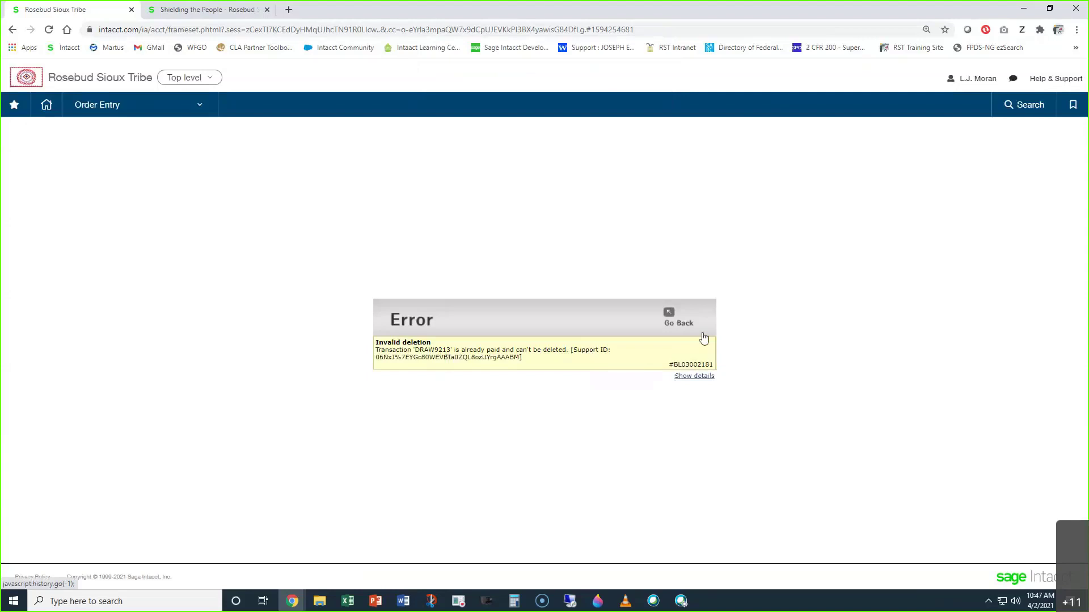
click(667, 324)
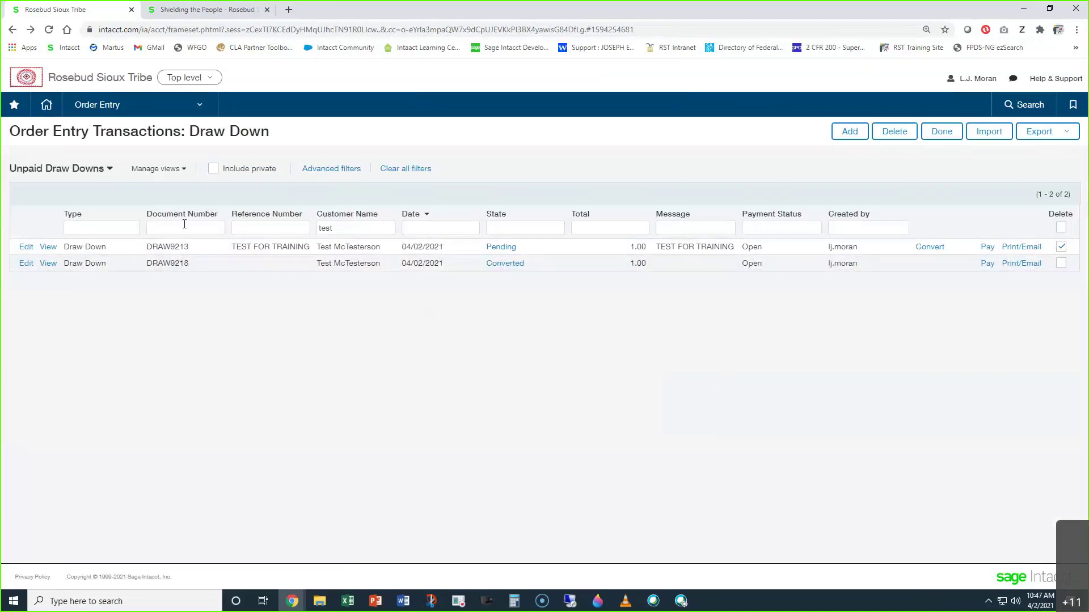
- Open a new Accounts Receivable adjustment and examine its credit memo entry form
click(99, 111)
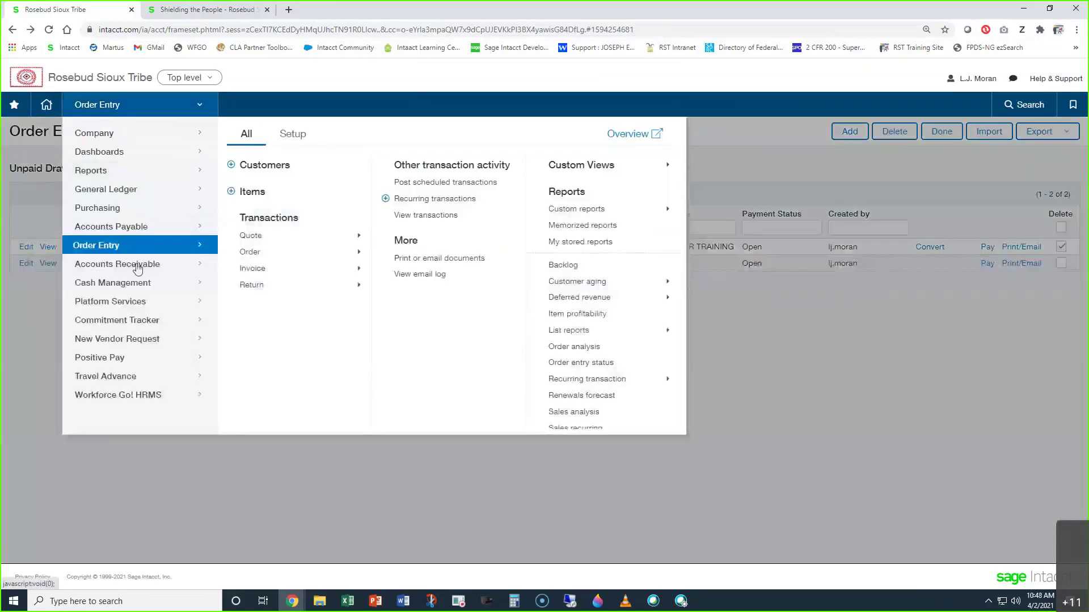
mouse_move(136, 265)
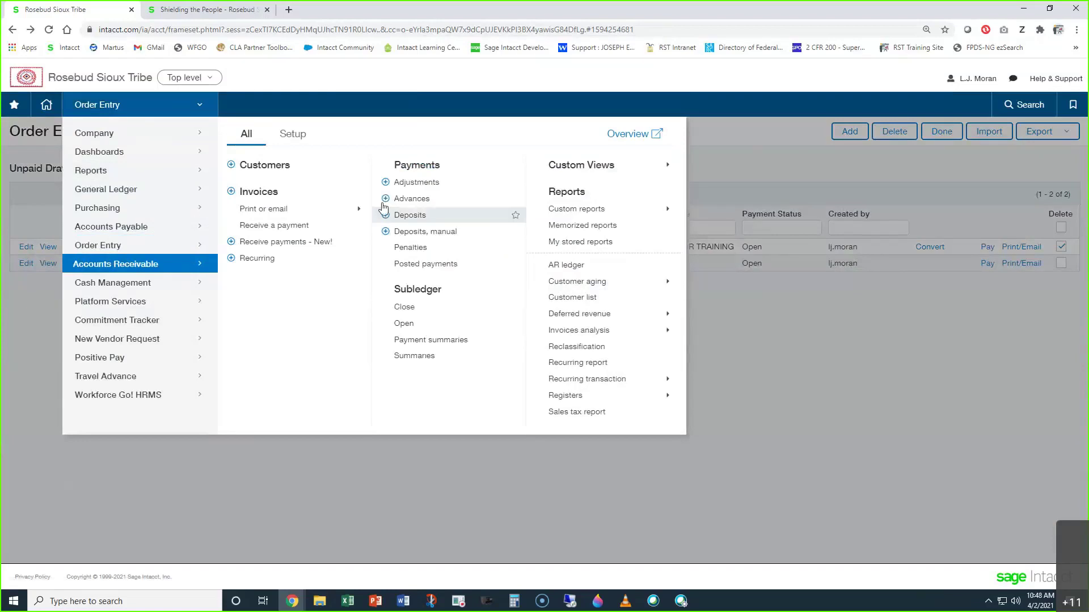
click(385, 182)
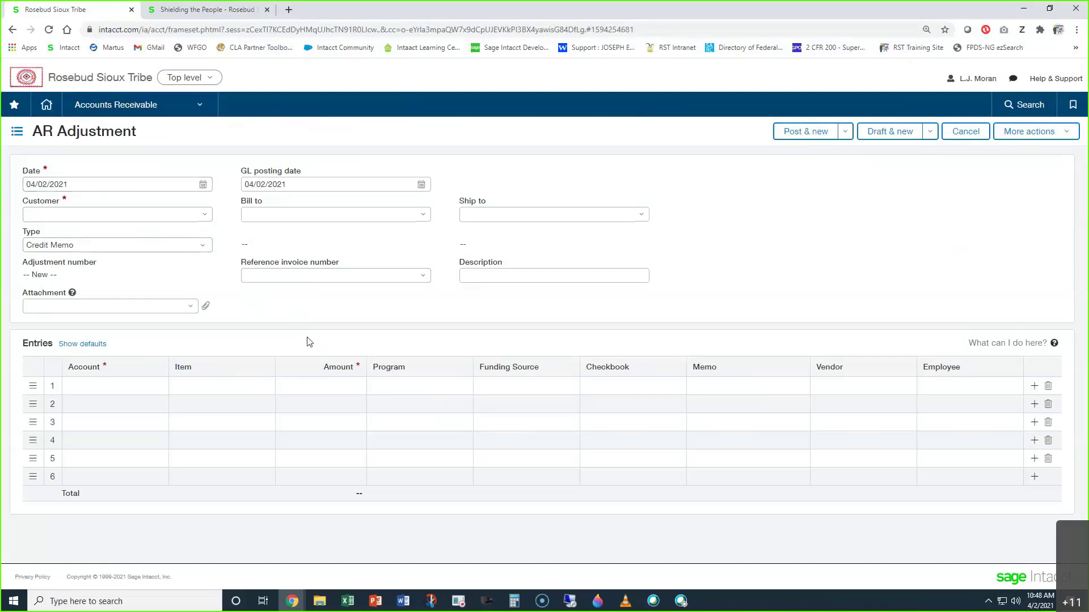
- Convert the TEST FOR TRAINING draw down into an AR Credit Memo dated 04/02/2021 and post it
click(108, 108)
mouse_move(164, 249)
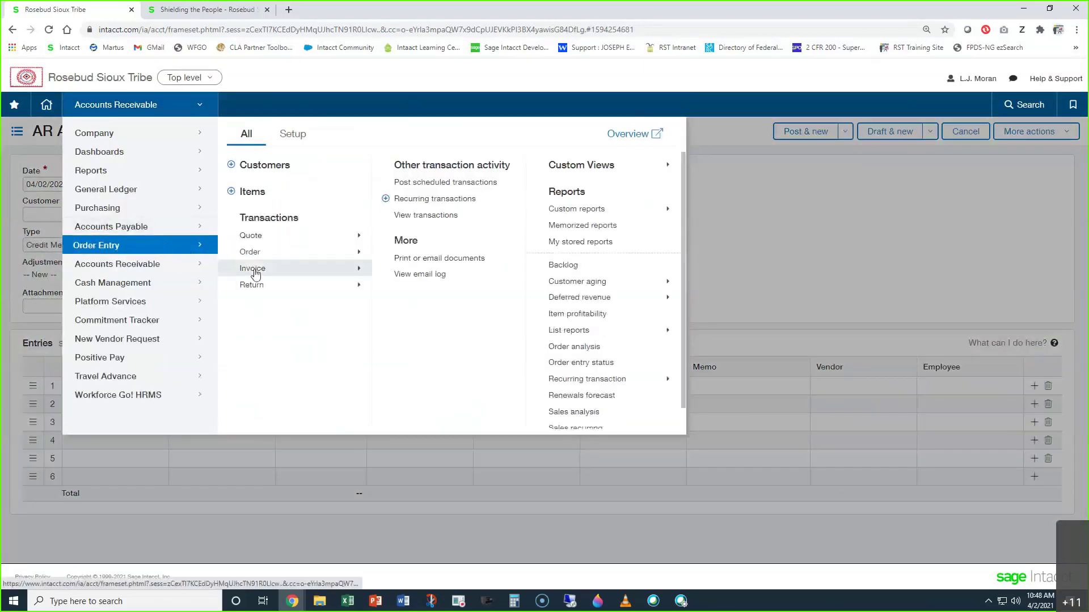
mouse_move(254, 273)
click(414, 226)
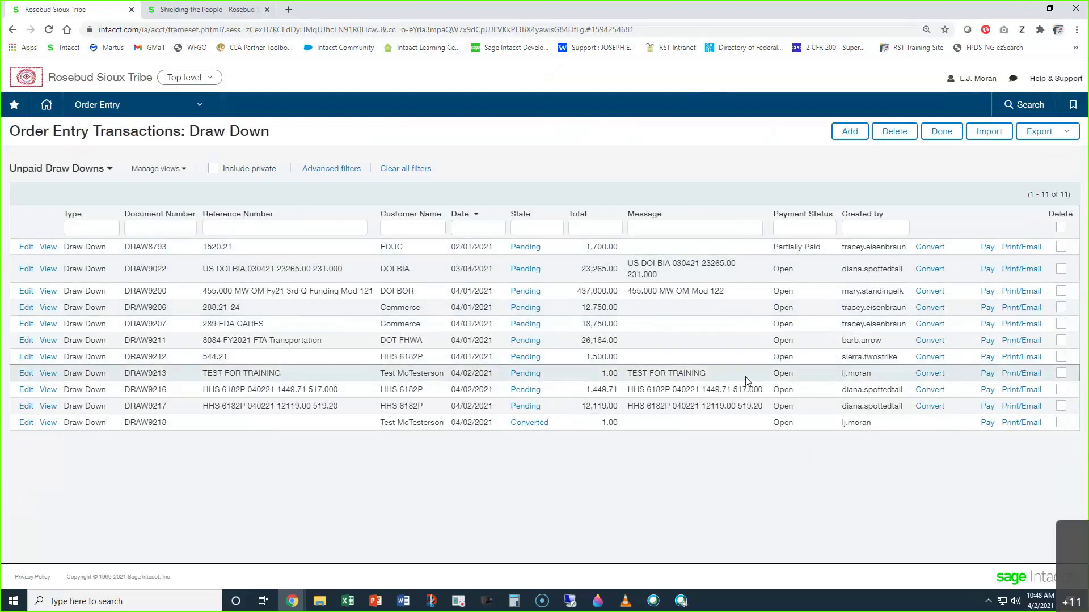
mouse_move(936, 379)
click(971, 380)
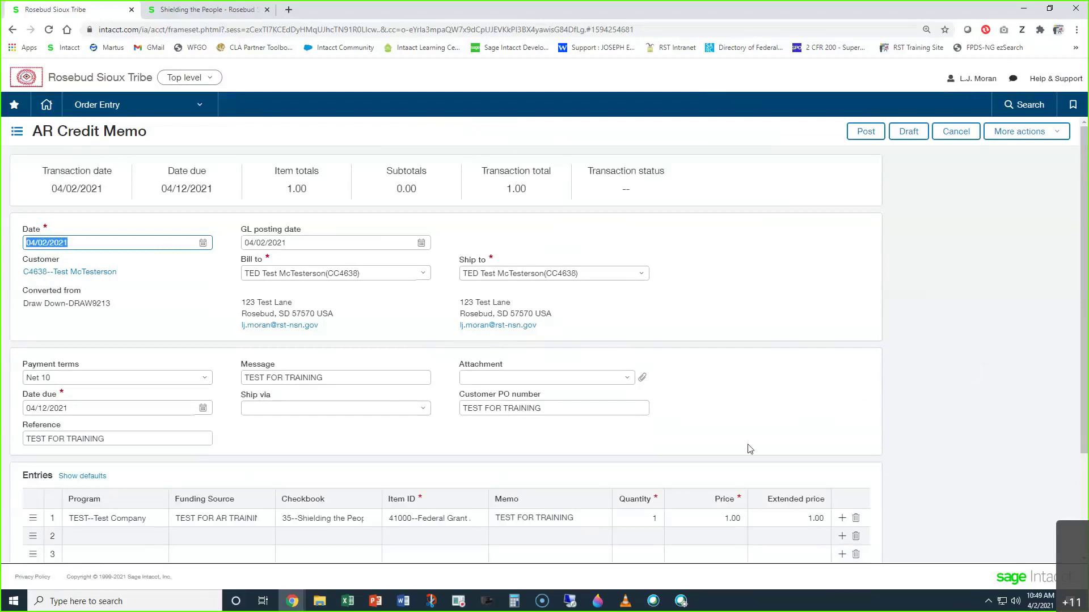
click(863, 133)
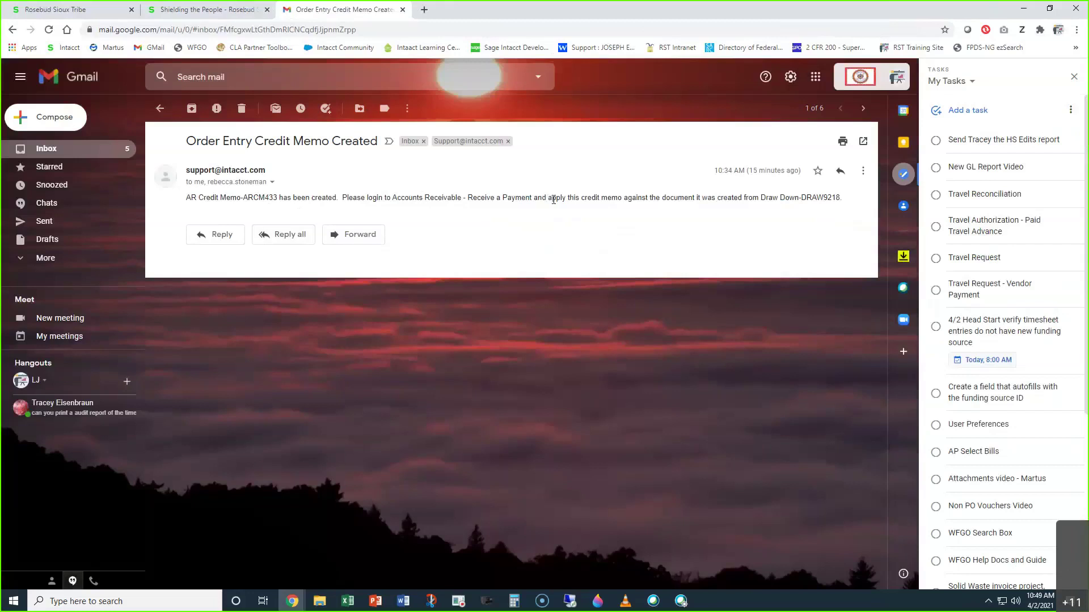
- Review the credit memo notification in Gmail, then switch back to Sage Intacct and check the TEST FOR TRAINING draw down's payment status
drag(802, 196, 816, 197)
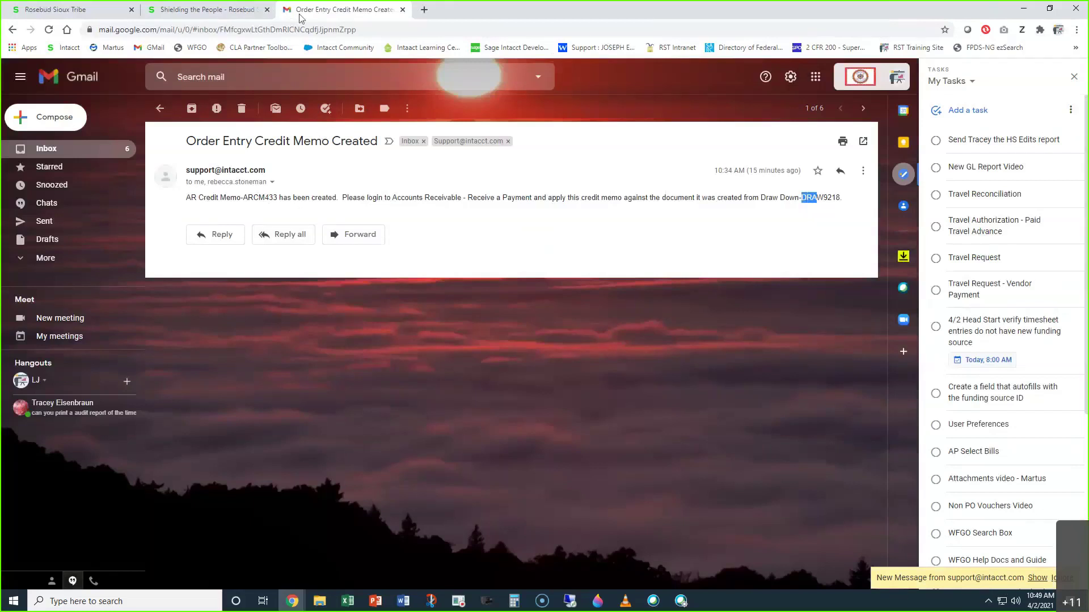
middle_click(331, 16)
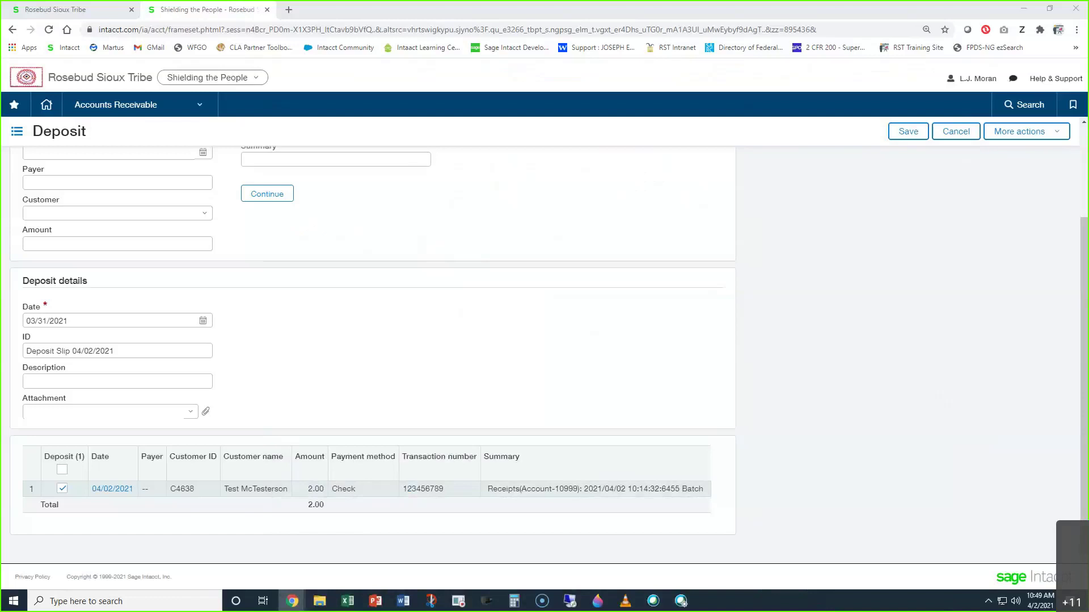
click(104, 10)
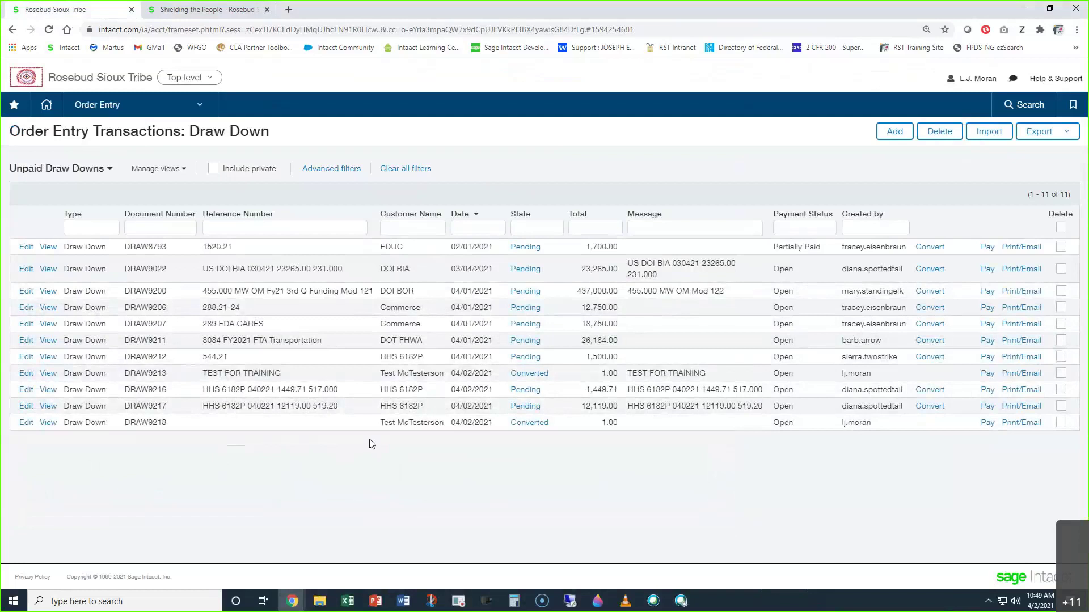
double_click(785, 373)
- Load the test customer's available credits and invoices in Receive a payment, using bank account 35-ShieldingPeople
click(106, 108)
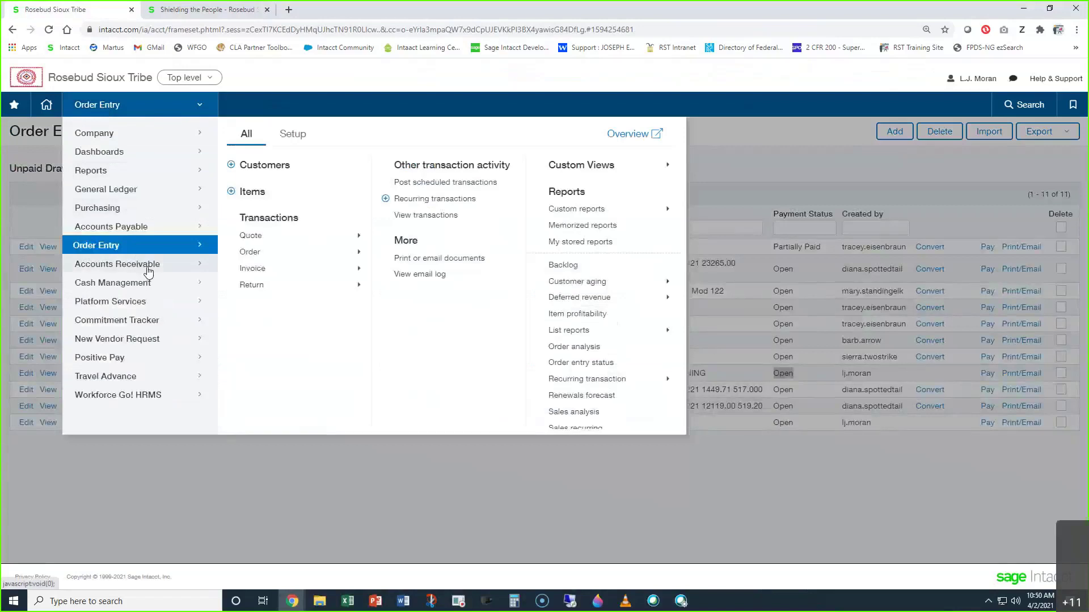
click(145, 271)
click(267, 226)
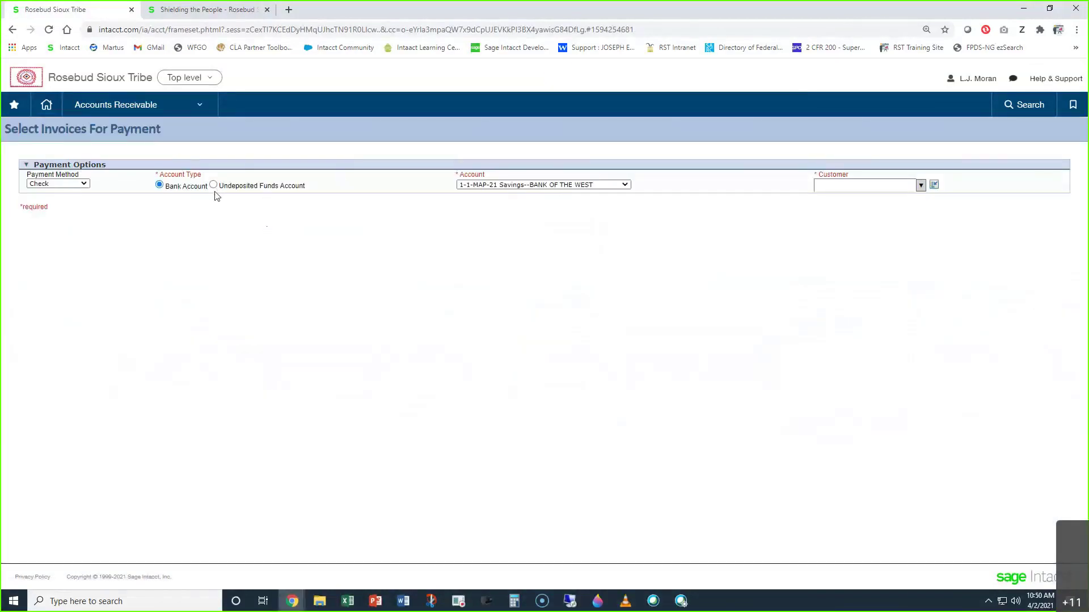
click(468, 185)
text(35)
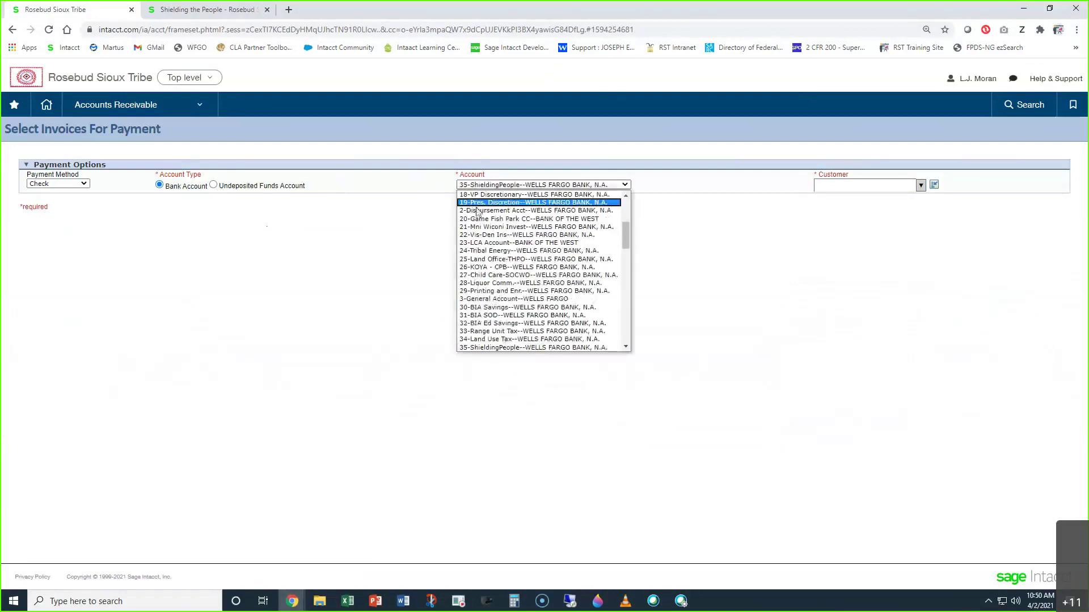
click(507, 347)
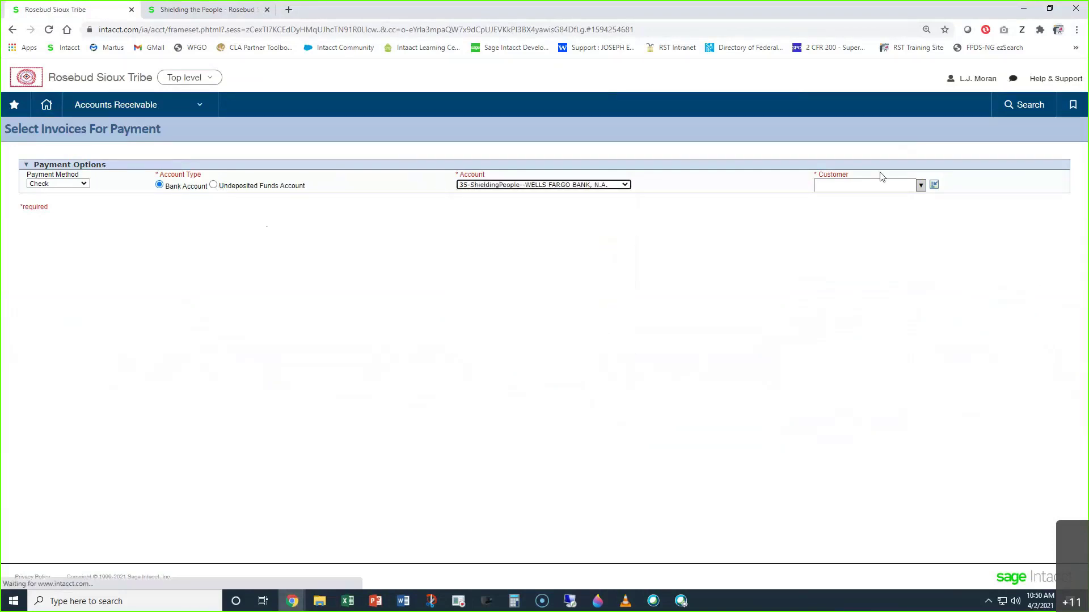
click(855, 185)
text(C4638--Test McTesterson)
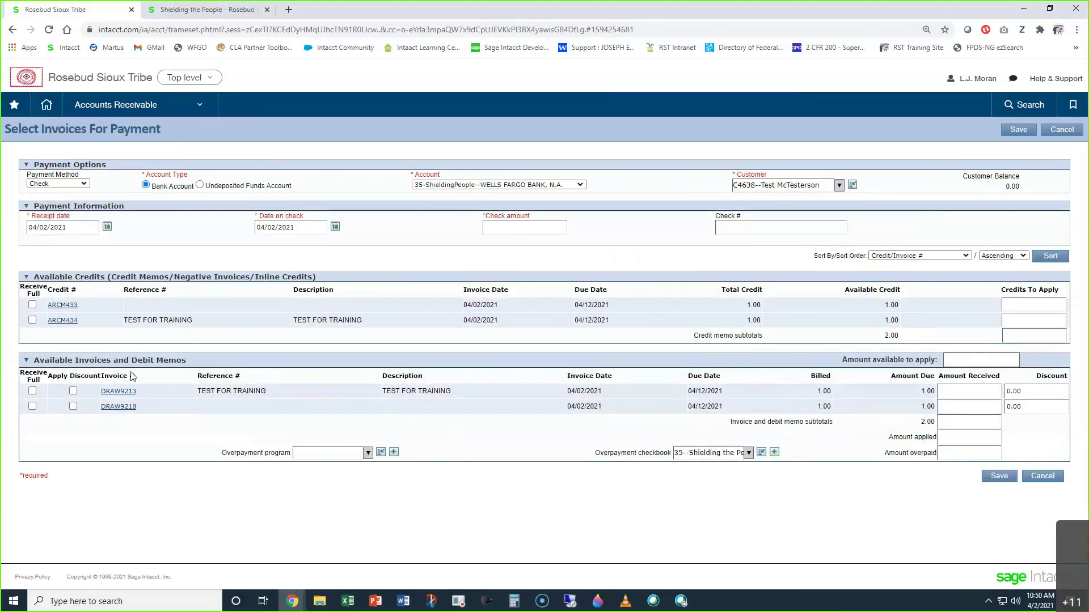
- Start a payment in the new Receive Payment form for the test customer with bank account 35-ShieldingPeople, and open the invoice selection
click(126, 107)
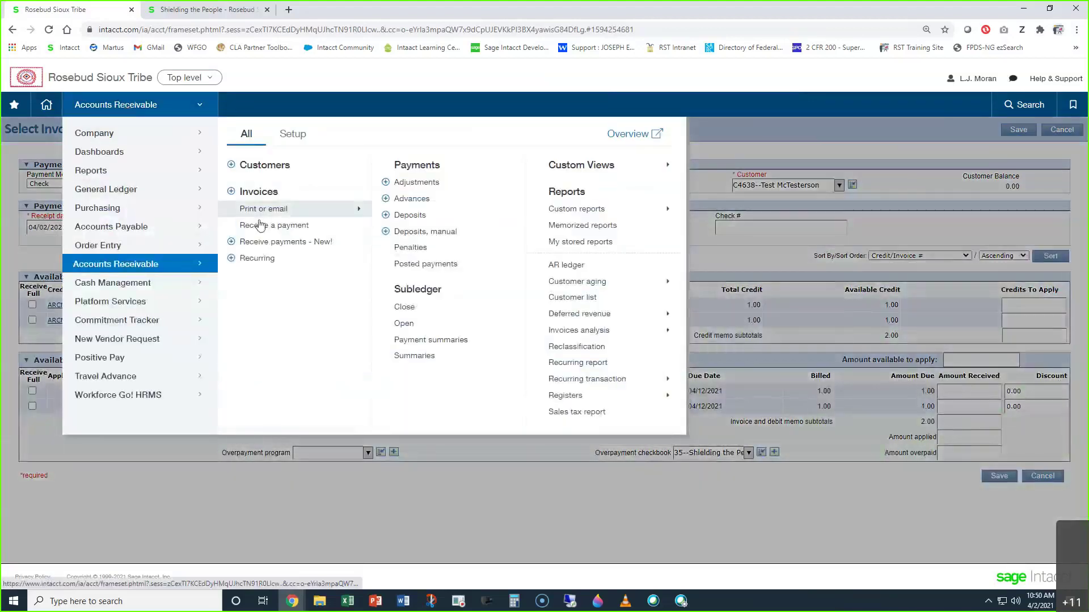
click(266, 243)
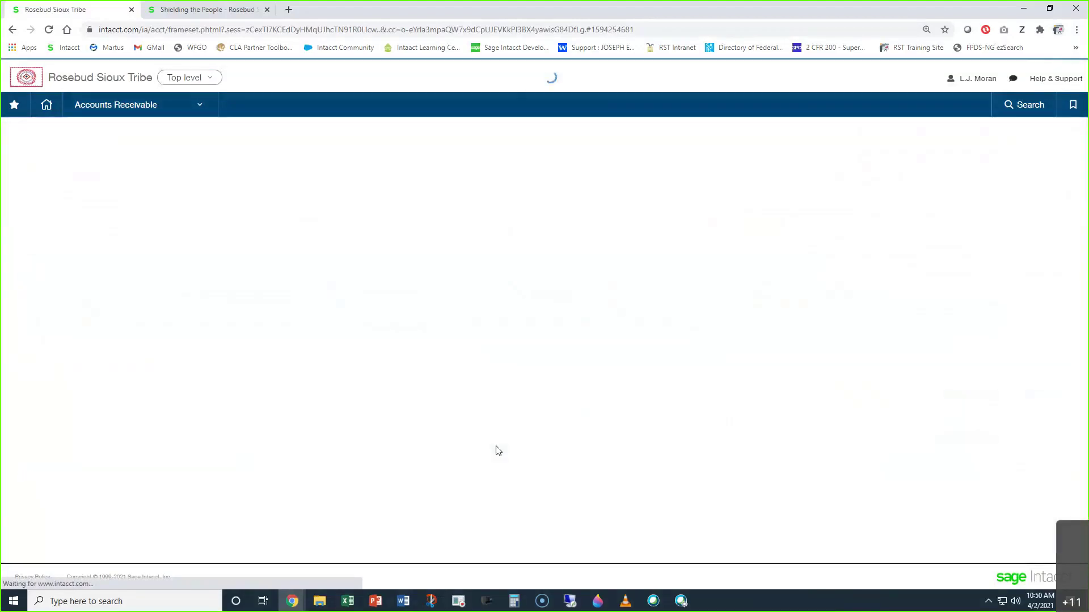
click(43, 251)
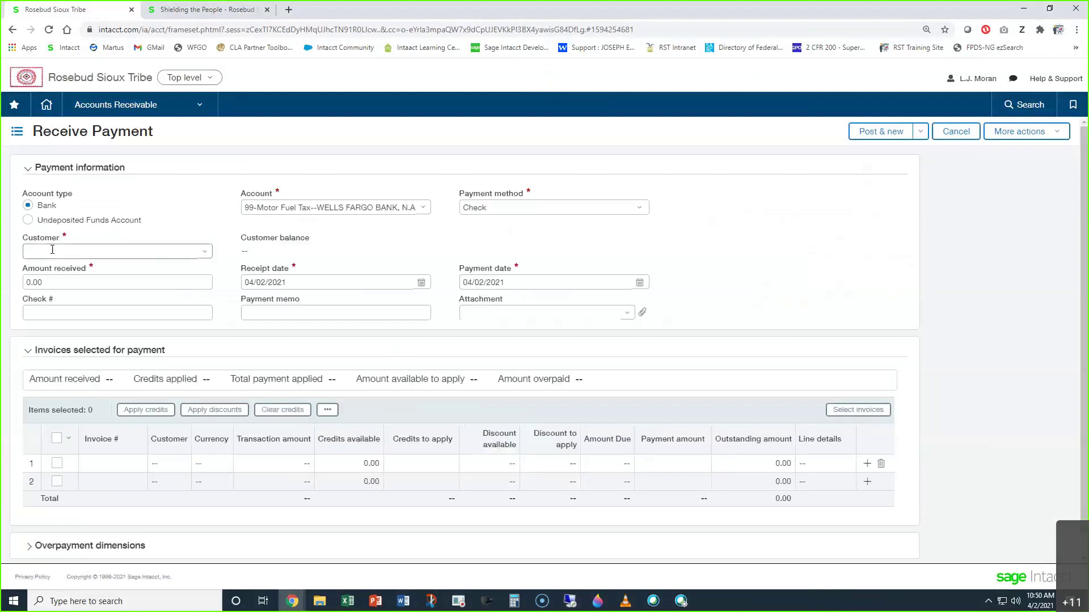
text(test)
click(74, 291)
click(308, 208)
text(35)
click(306, 226)
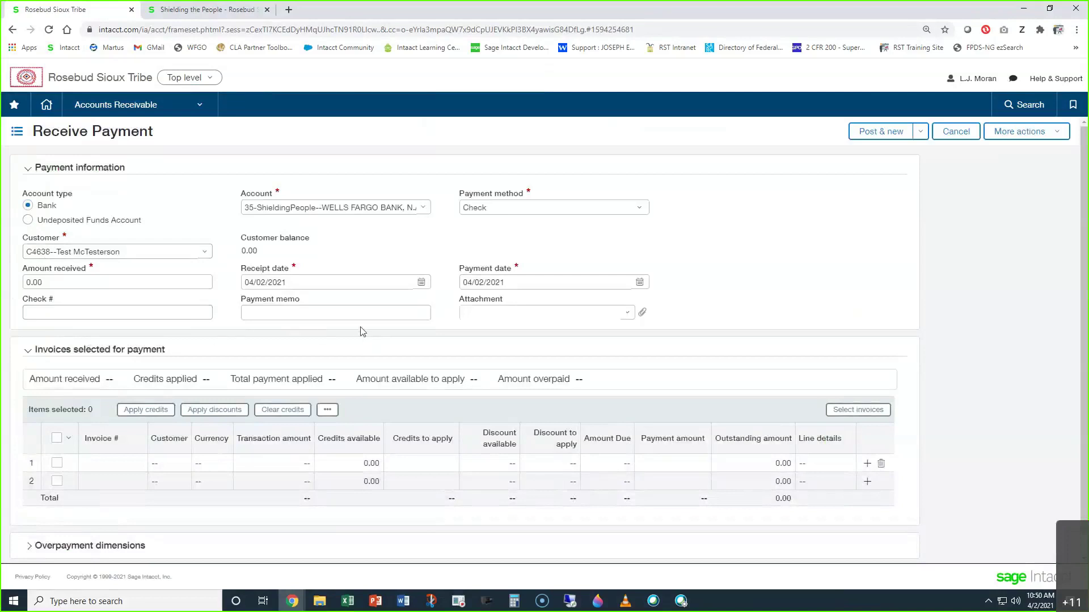
click(875, 411)
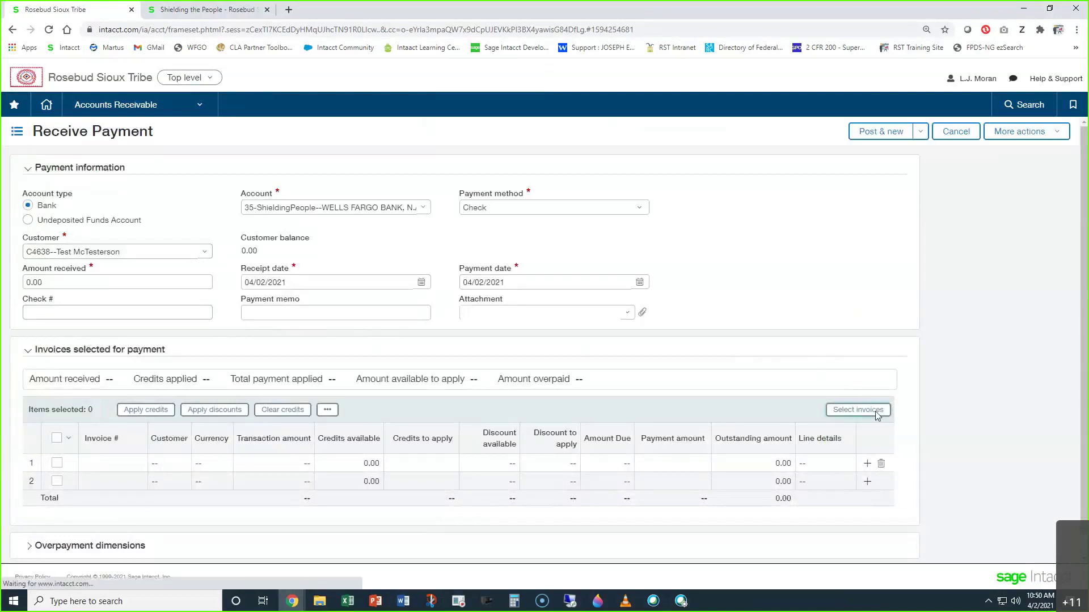
- Add open invoices DRAW9213 and DRAW9218 to the payment
click(52, 300)
click(52, 313)
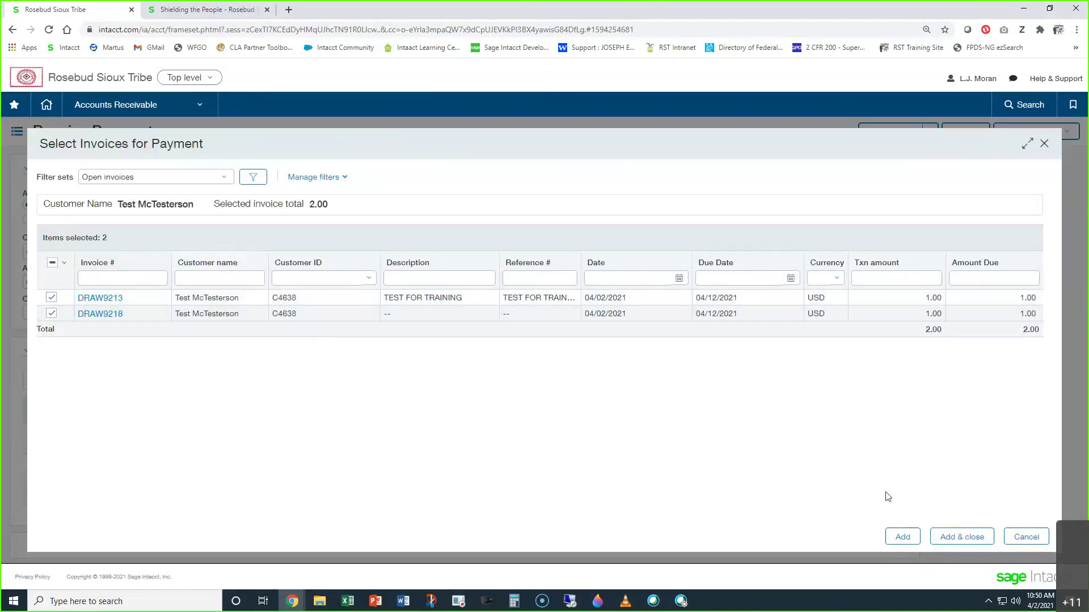
click(964, 537)
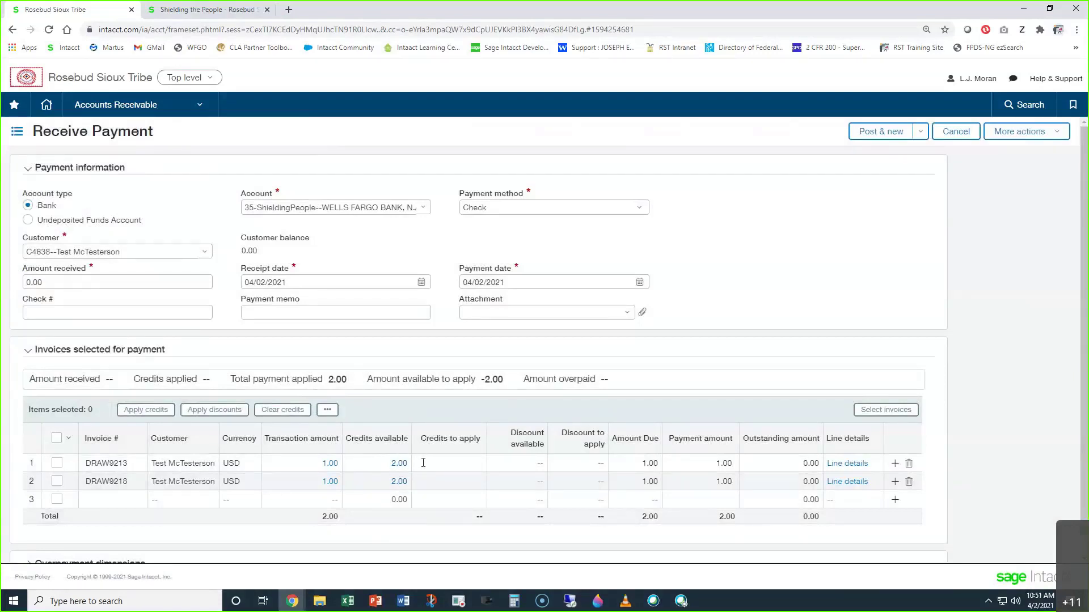
- Apply a credit of 1.00 to each of invoices DRAW9213 and DRAW9218
click(456, 462)
text(1)
click(452, 481)
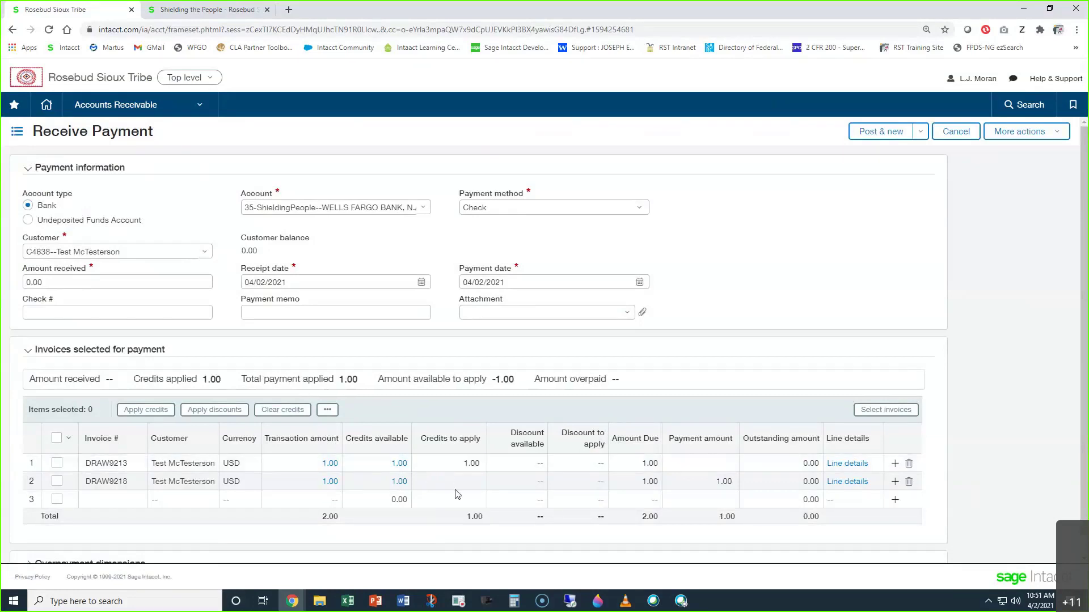
text(1)
click(684, 344)
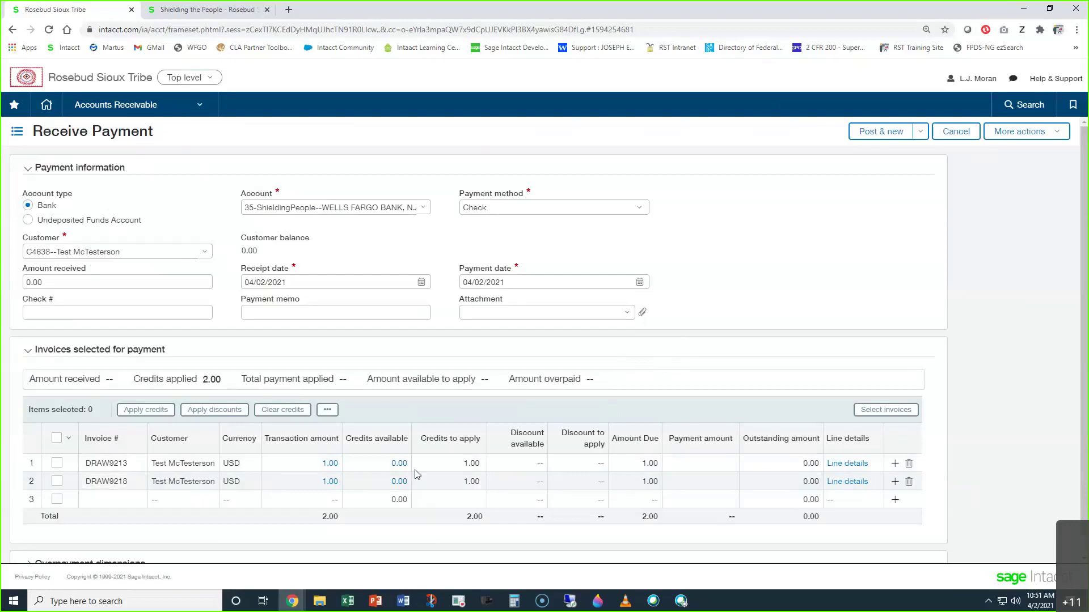
- Check the total outstanding amount and the credit details of invoice DRAW9213, then return to the payment without saving
double_click(804, 516)
click(399, 463)
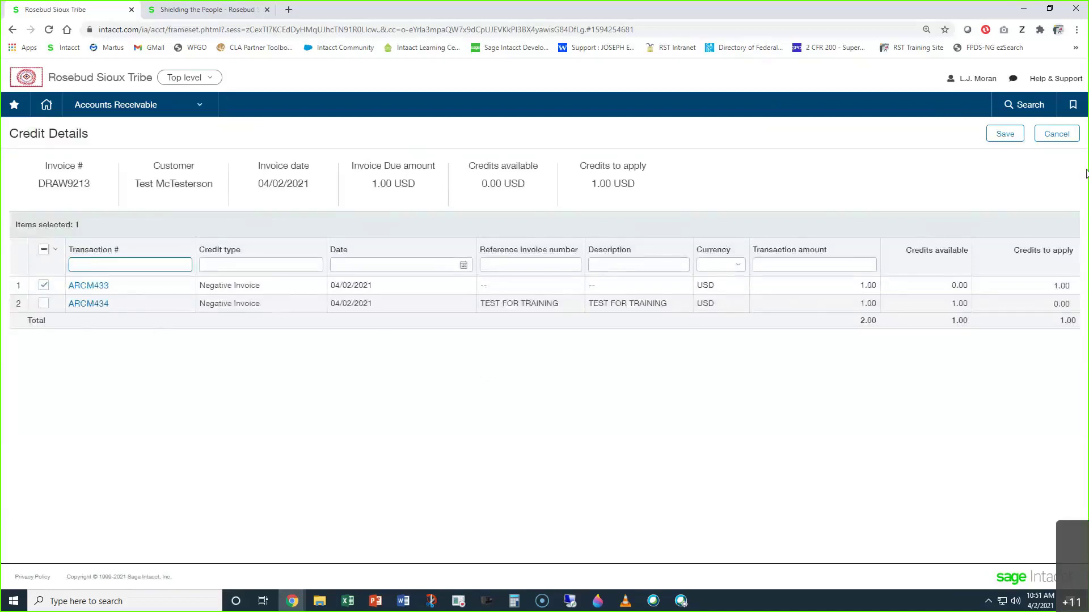
click(1058, 136)
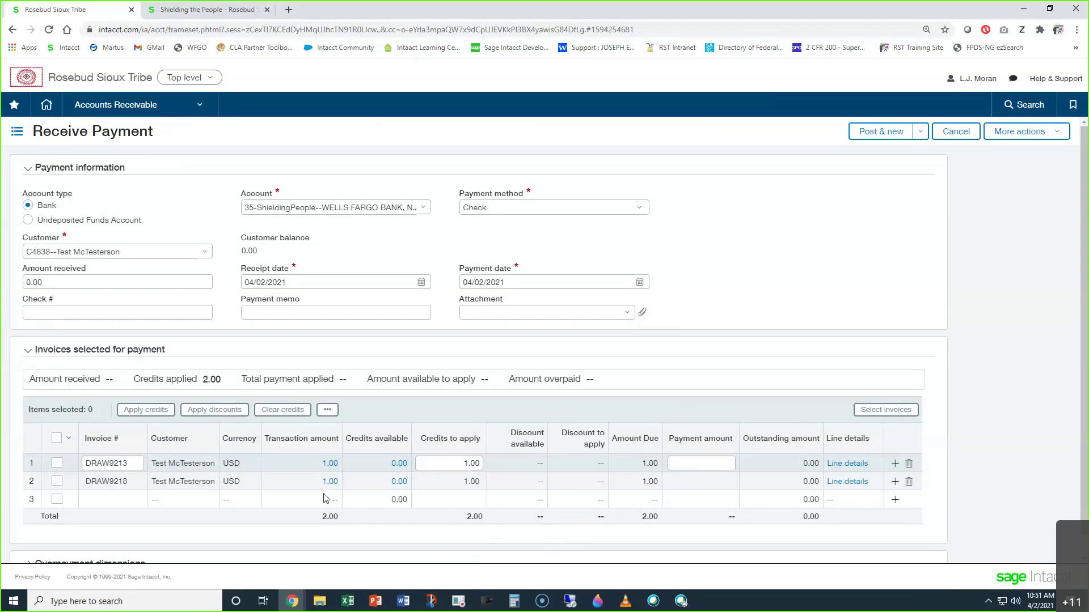
- Select both invoices DRAW9213 and DRAW9218 and post the payment without starting a new one
click(56, 463)
click(56, 481)
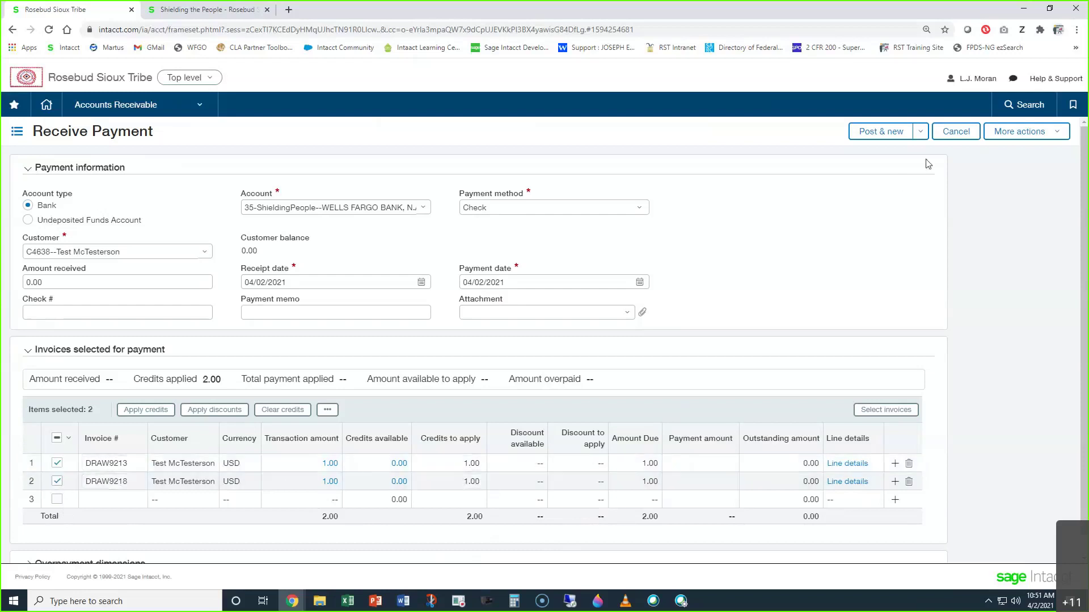
click(925, 131)
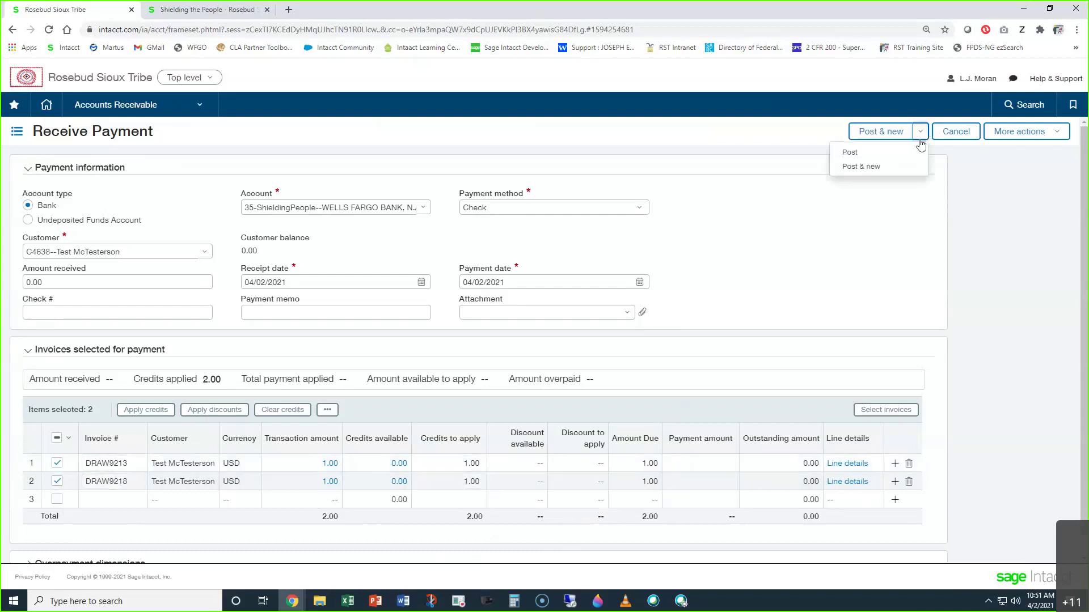
click(862, 151)
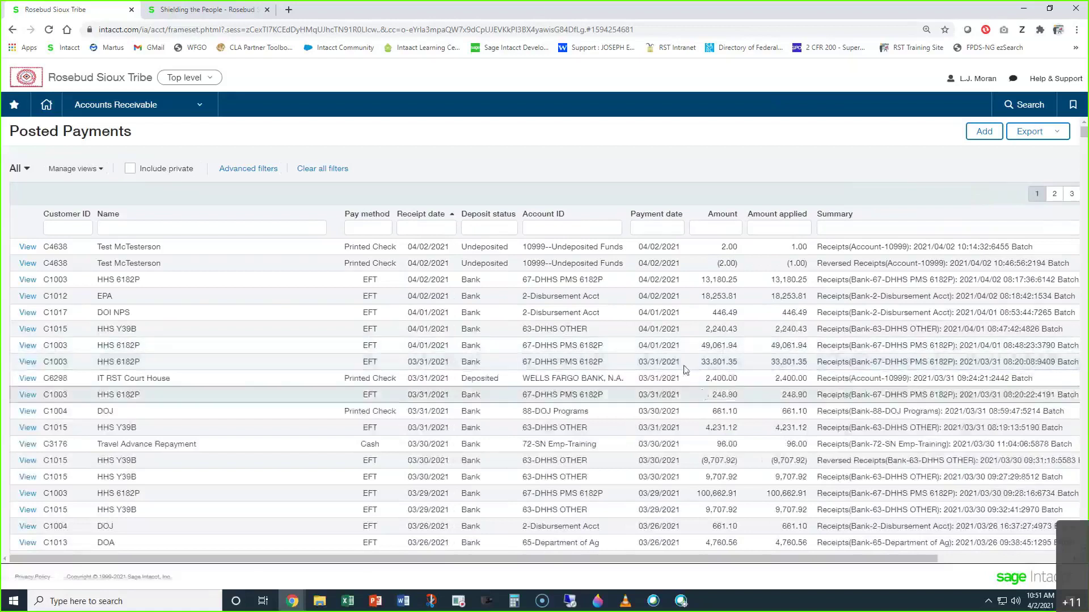
- Open the Order Entry Draw Down transactions list to check which draw downs are still unpaid
click(114, 106)
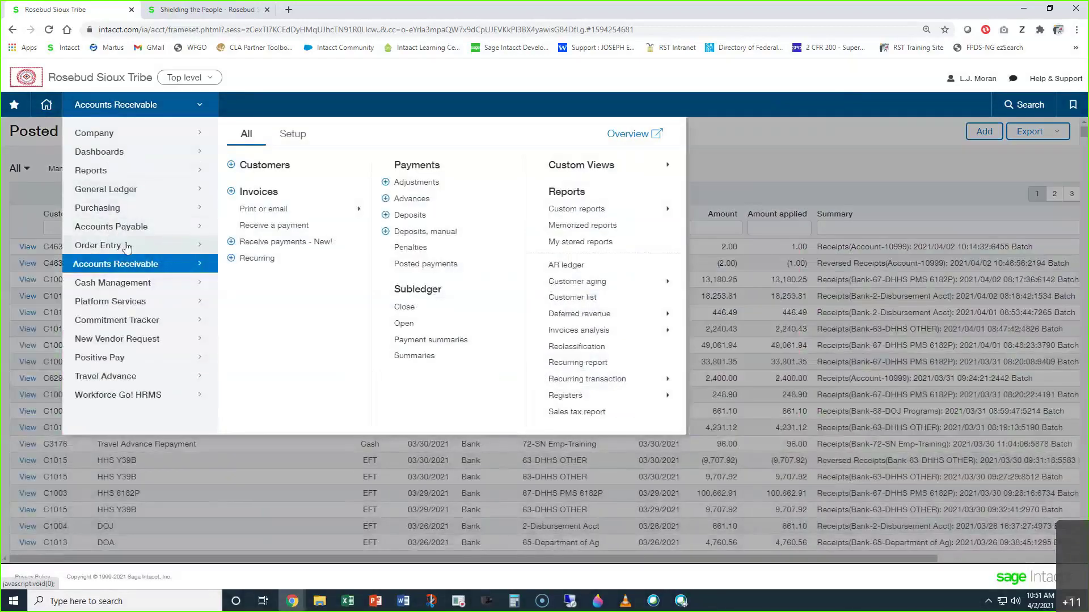
click(124, 245)
mouse_move(299, 268)
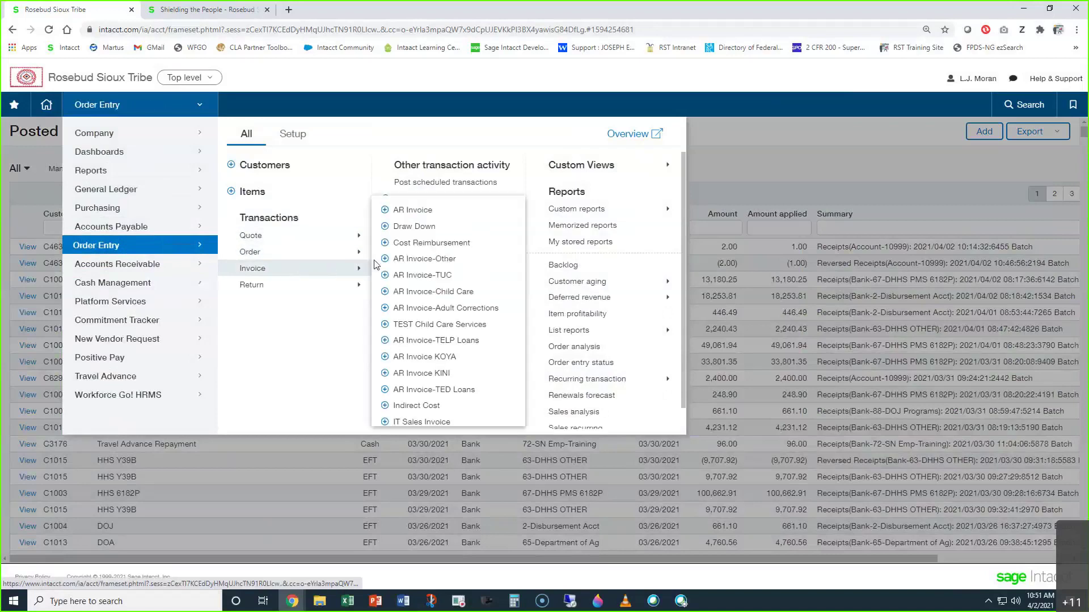
click(417, 228)
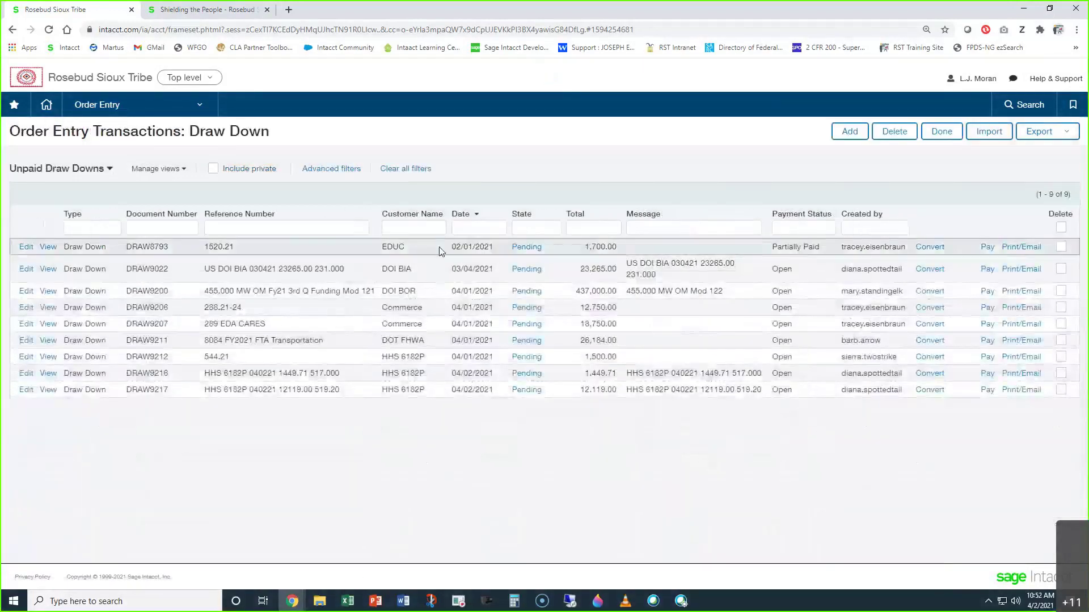